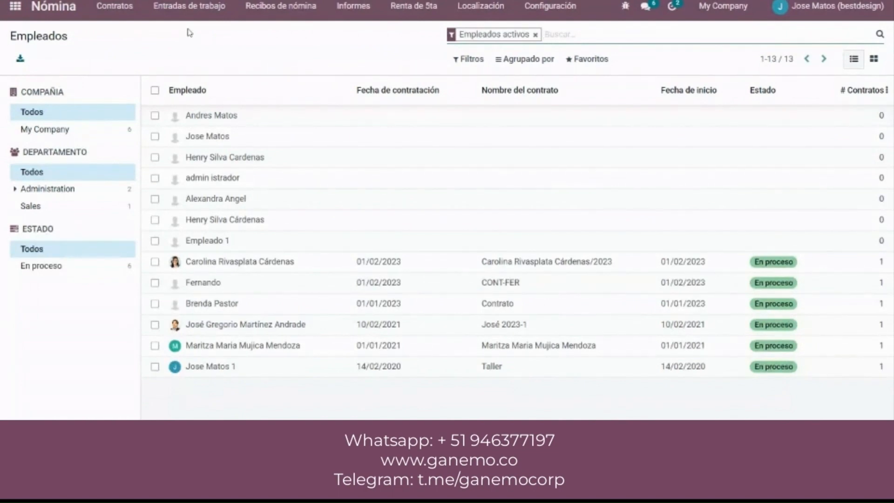
Open the work entries overview (Entradas de trabajo)
{"action": "left_click", "coordinate": [179, 8]}
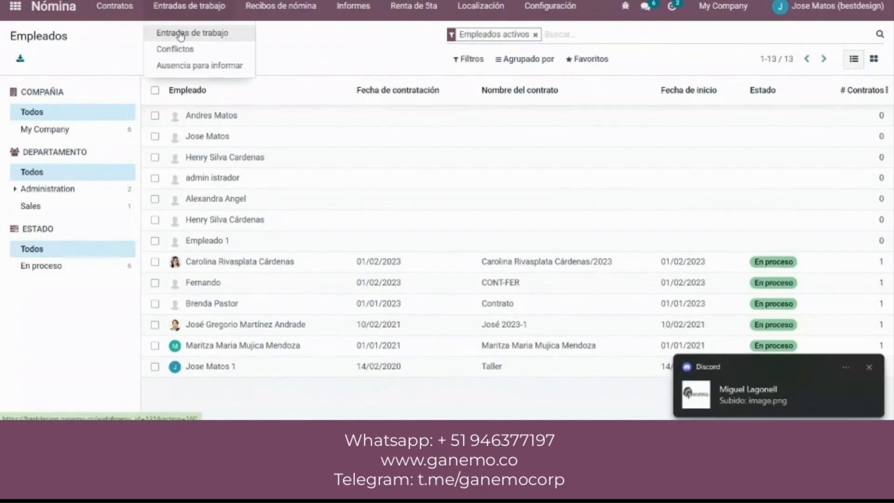
{"action": "left_click", "coordinate": [180, 33]}
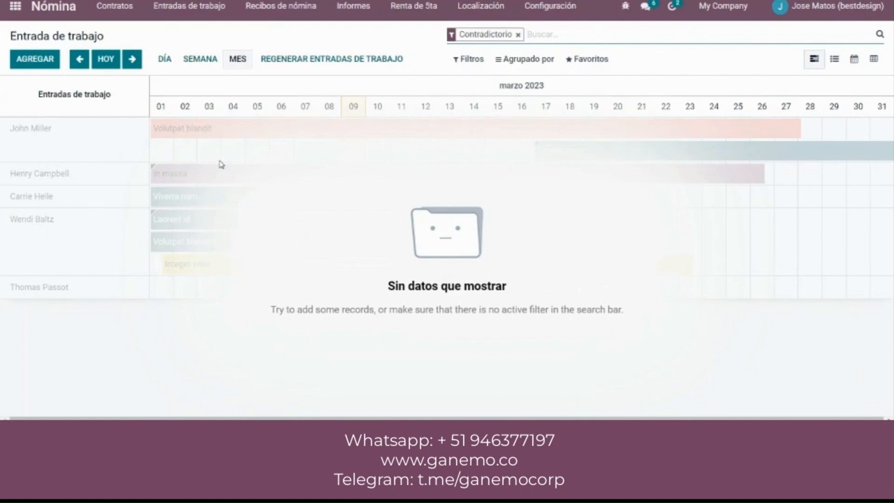
Open the Renta de 5ta generator and set its period from 01/01/2023 to 31/03/2023
{"action": "left_click", "coordinate": [417, 18]}
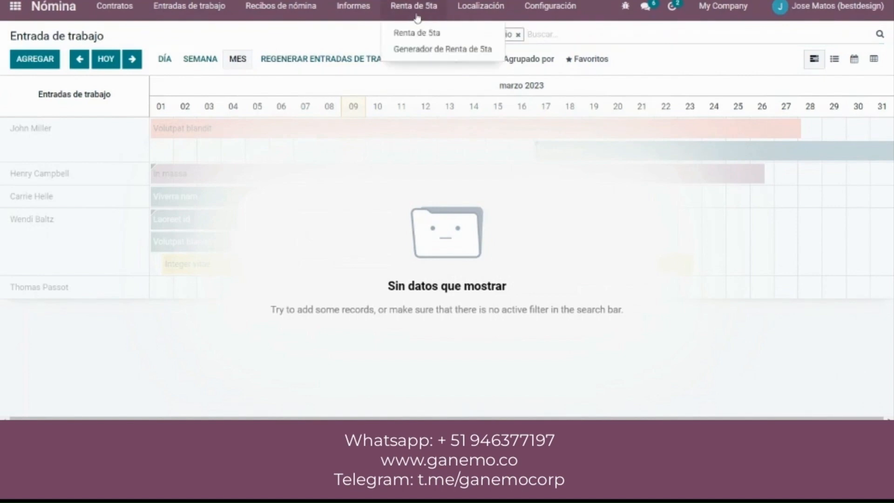
{"action": "left_click", "coordinate": [424, 48]}
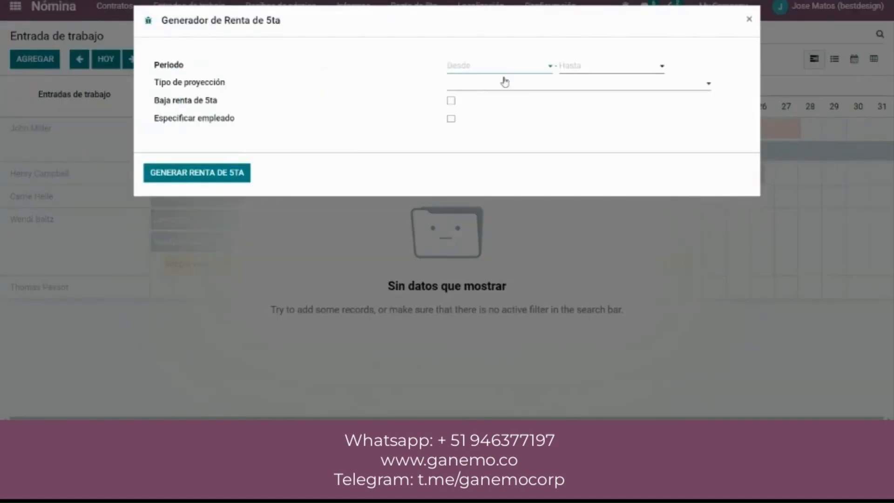
{"action": "left_click", "coordinate": [491, 72]}
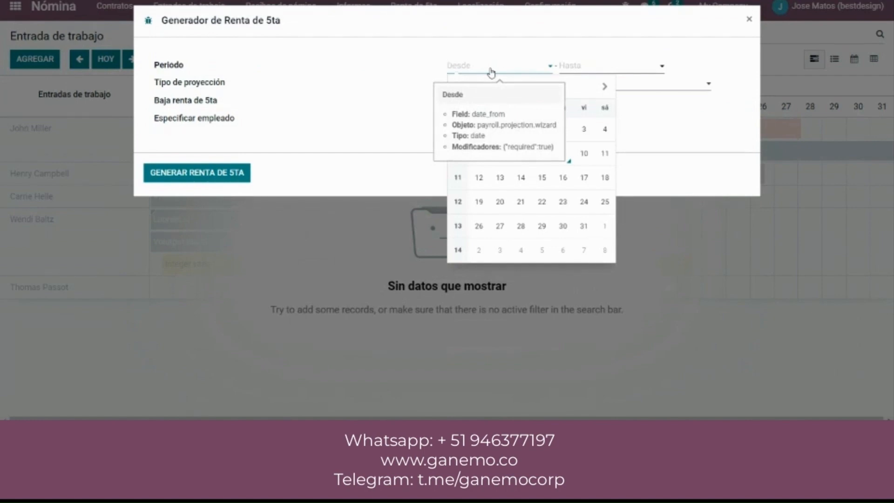
{"action": "type", "text": "01/01/2023"}
{"action": "left_click", "coordinate": [591, 66]}
{"action": "type", "text": "31/"}
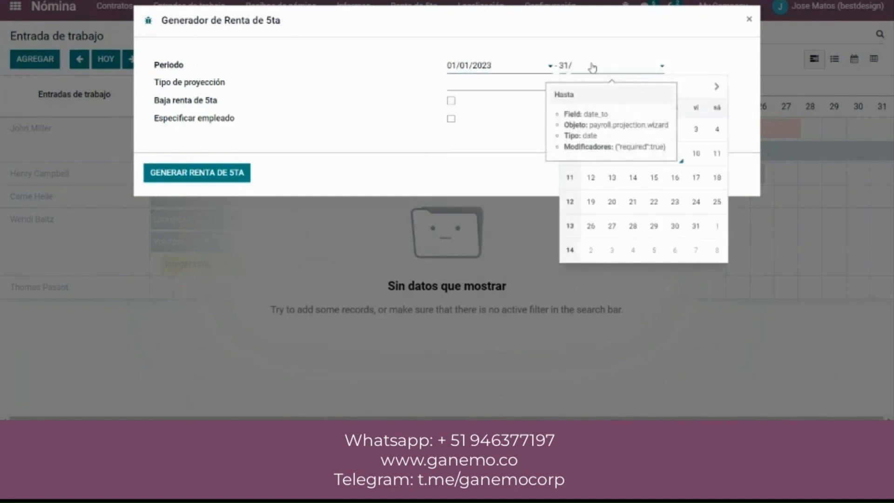
{"action": "type", "text": "03/2023"}
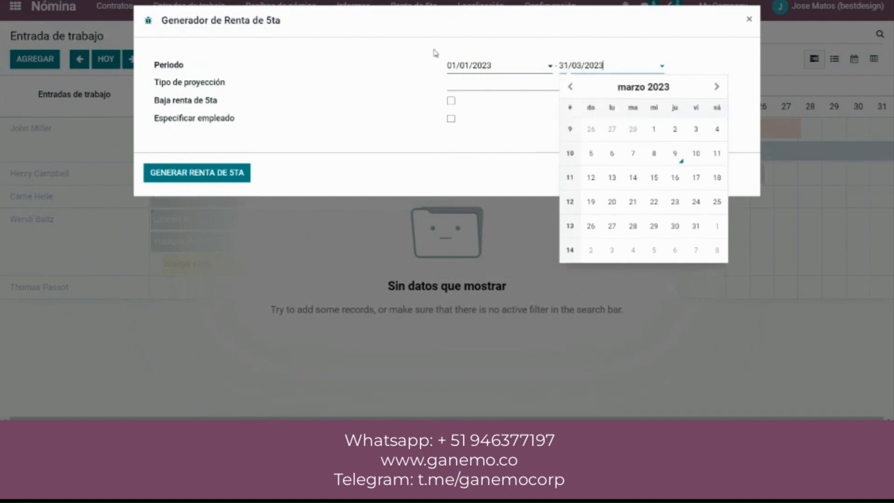
Set the projection type to Contrato and generate the Renta de 5ta for the first-quarter period
{"action": "left_click", "coordinate": [459, 83]}
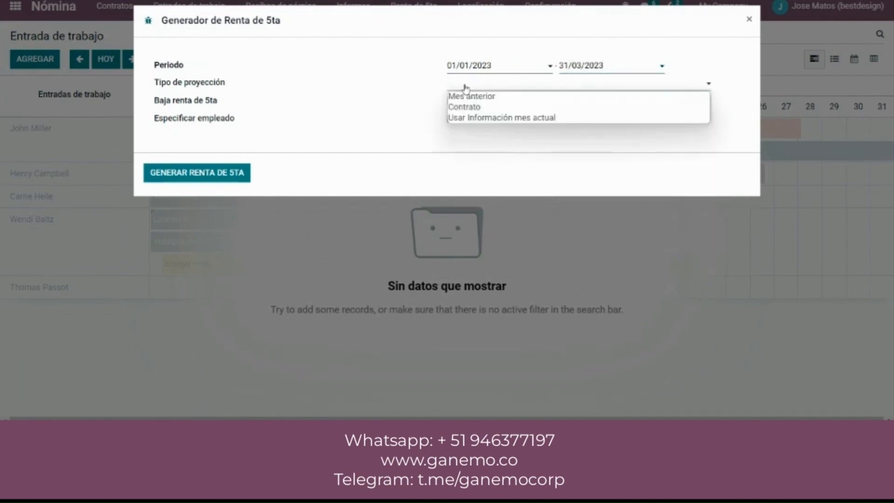
{"action": "left_click", "coordinate": [468, 109]}
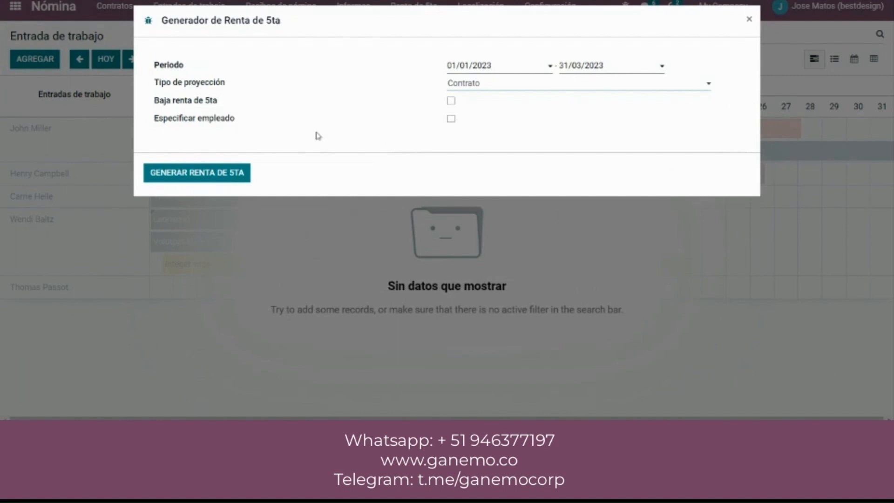
{"action": "left_click", "coordinate": [220, 174]}
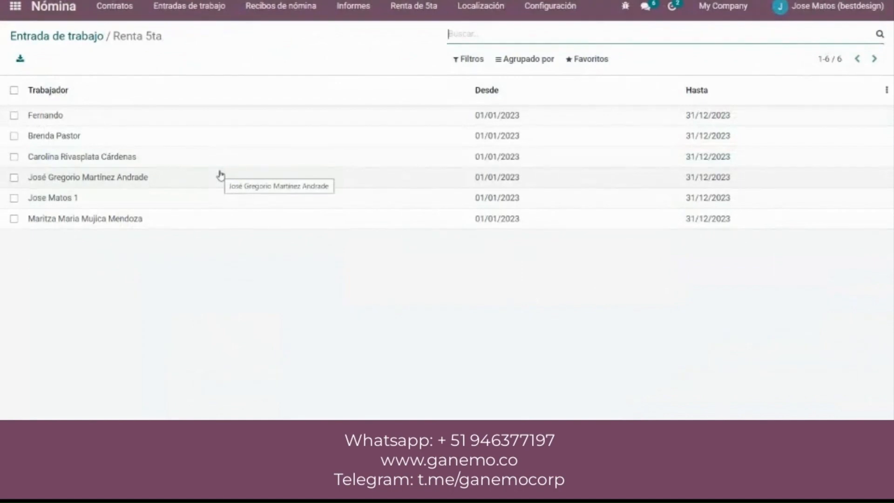
Open the fifth listed worker's Renta de 5ta record and examine its monthly concepts
{"action": "left_click", "coordinate": [134, 202]}
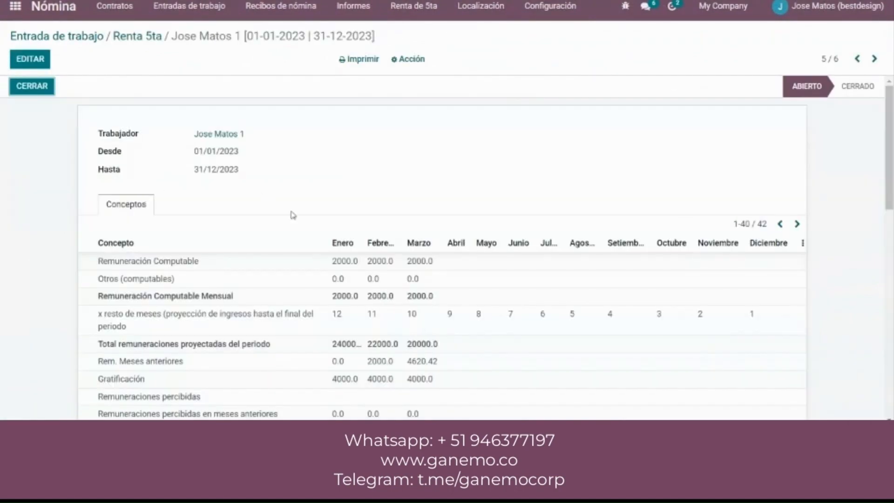
{"action": "scroll", "coordinate": [293, 215], "scroll_direction": "down", "scroll_amount": 1}
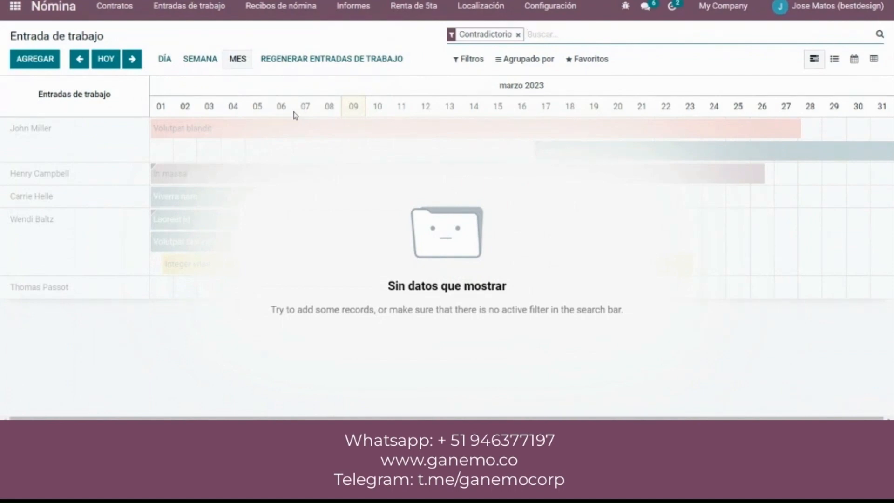
{"action": "left_click", "coordinate": [411, 9]}
{"action": "left_click", "coordinate": [354, 7]}
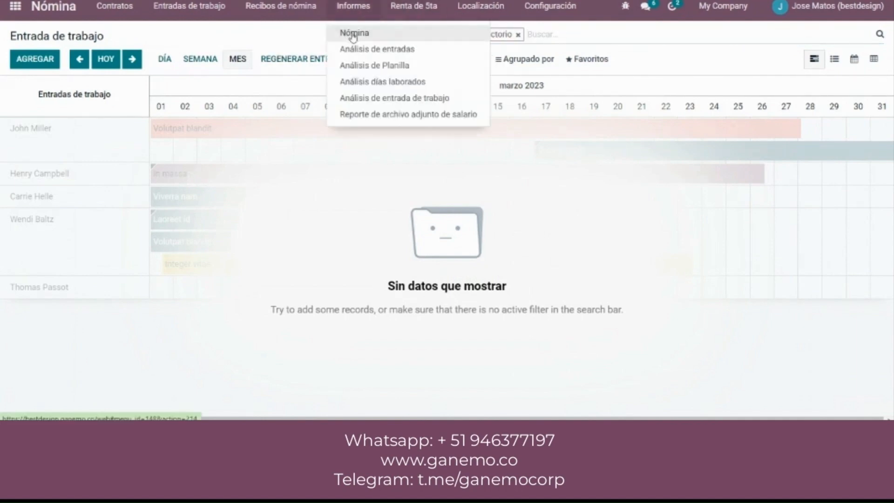
{"action": "left_click", "coordinate": [360, 237]}
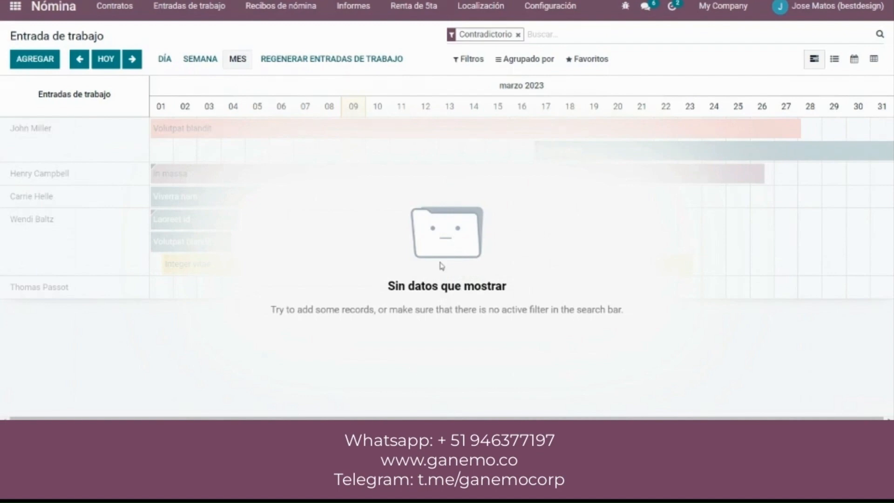
Reopen the Renta de 5ta generator and set its period from 01/03/2023 to 31/03/2023
{"action": "left_click", "coordinate": [413, 6]}
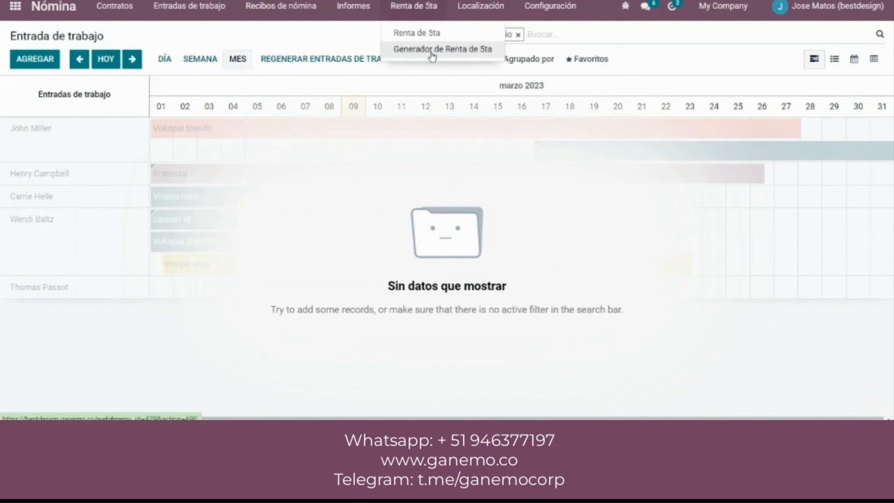
{"action": "left_click", "coordinate": [433, 51]}
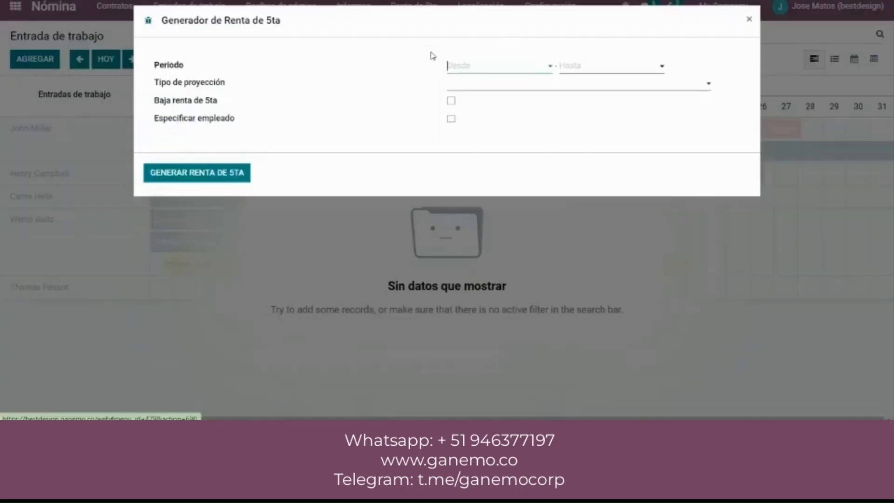
{"action": "left_click", "coordinate": [487, 70]}
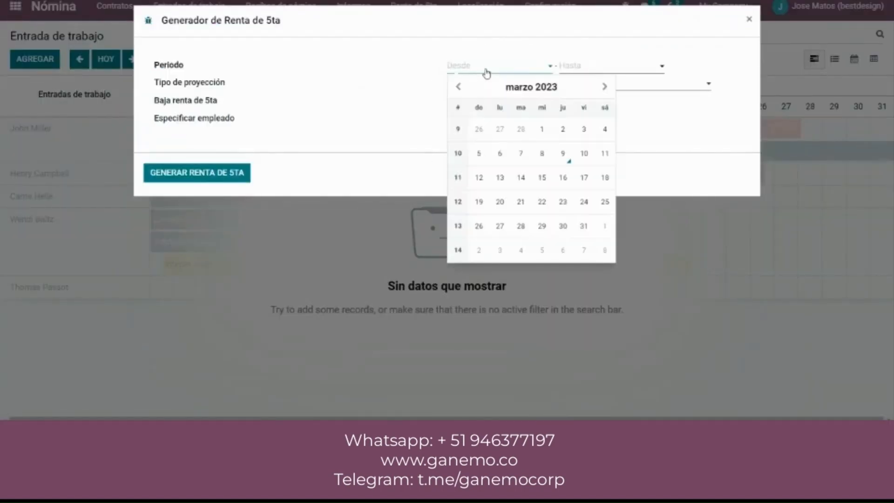
{"action": "left_click", "coordinate": [458, 86]}
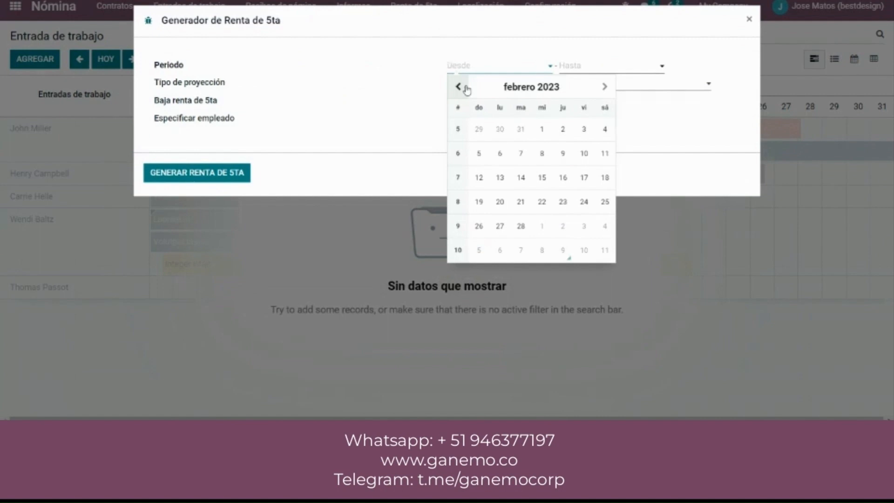
{"action": "left_click", "coordinate": [604, 86]}
{"action": "left_click", "coordinate": [542, 130]}
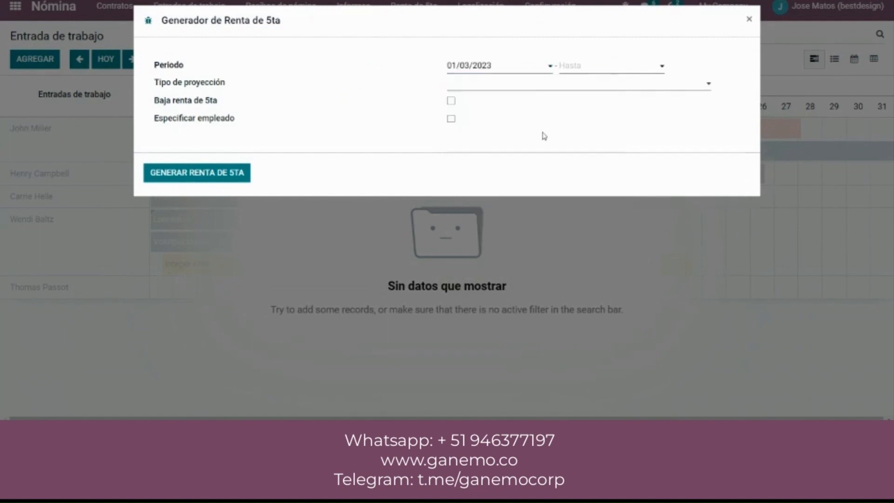
{"action": "left_click", "coordinate": [586, 69]}
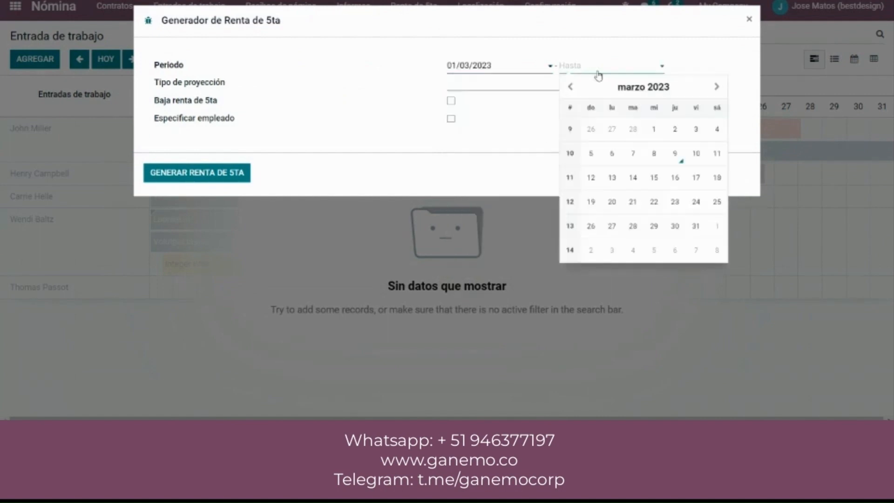
{"action": "left_click", "coordinate": [697, 227]}
Generate the March Renta de 5ta with projection type Contrato and open the fifth listed worker's record
{"action": "left_click", "coordinate": [530, 88]}
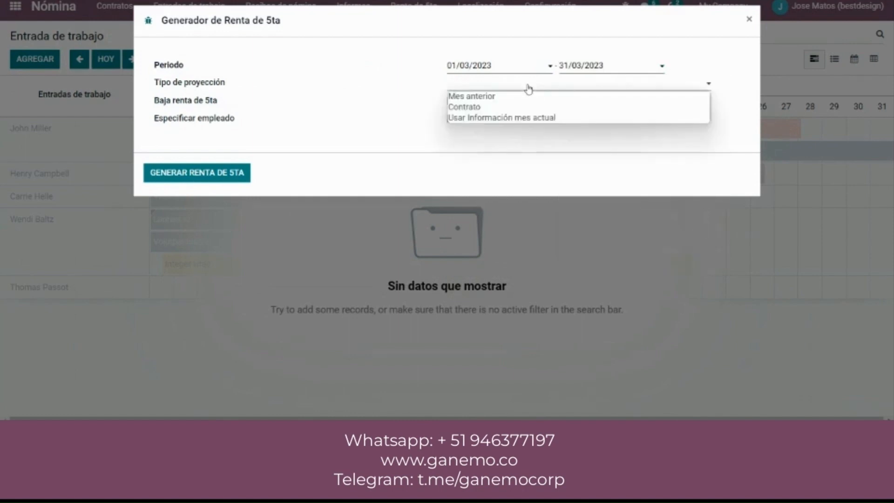
{"action": "left_click", "coordinate": [496, 107]}
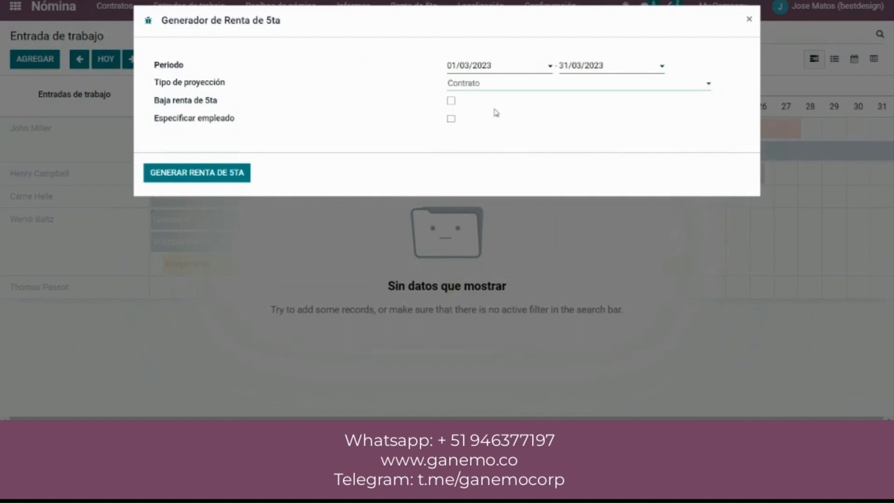
{"action": "left_click", "coordinate": [211, 174]}
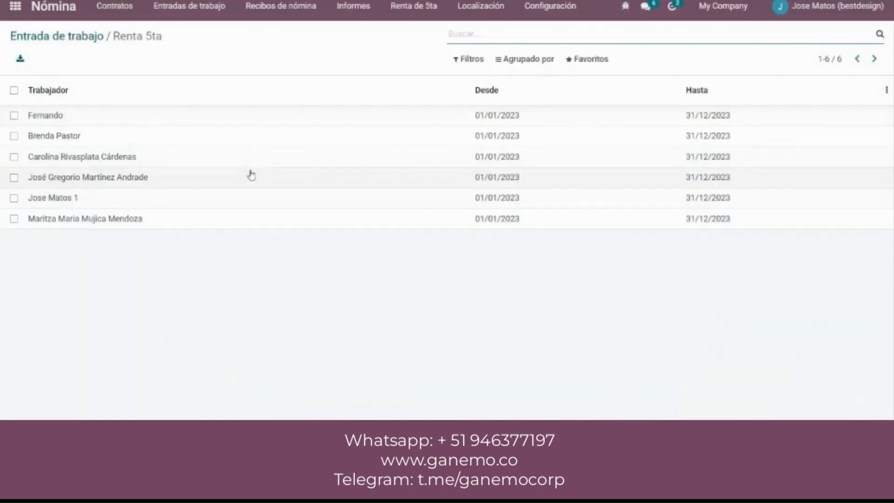
{"action": "left_click", "coordinate": [226, 203]}
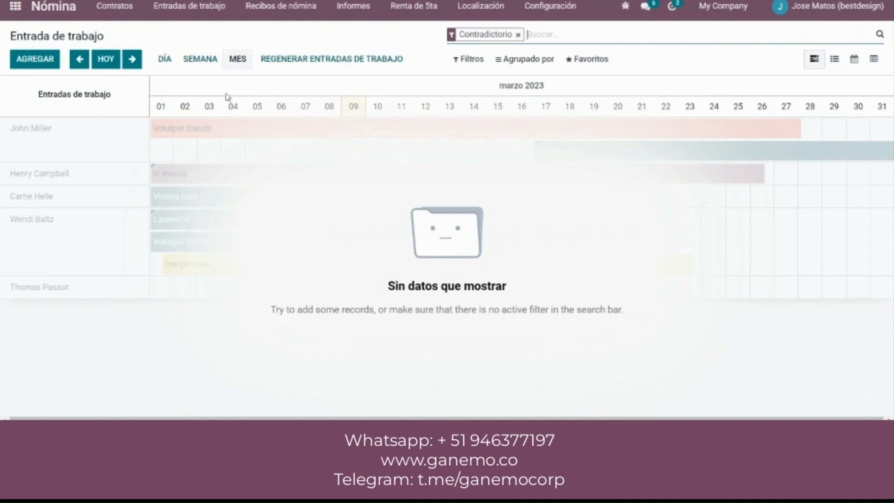
Open a blank individual payslip form from the list of all payslips and view its employee field
{"action": "left_click", "coordinate": [281, 7]}
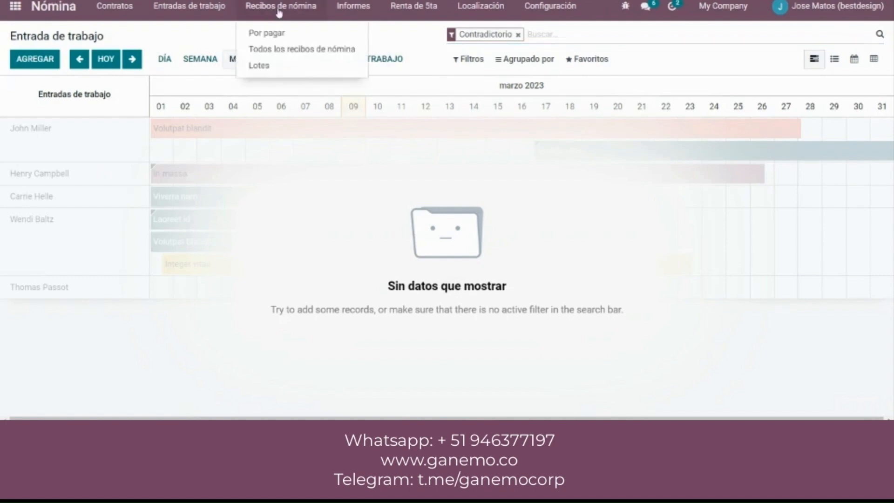
{"action": "left_click", "coordinate": [289, 49]}
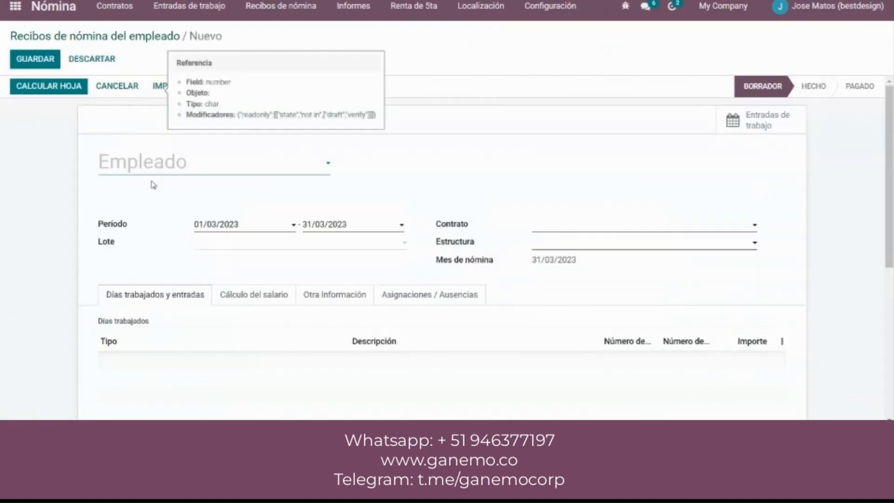
{"action": "left_click", "coordinate": [161, 172]}
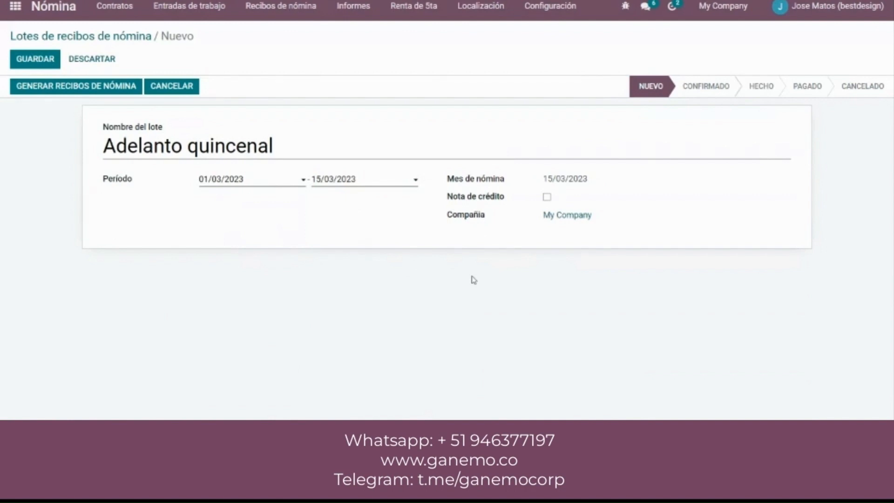
Rename the new payslip batch to "20230315 Adelanto quincenal" and save it
{"action": "left_click", "coordinate": [430, 149]}
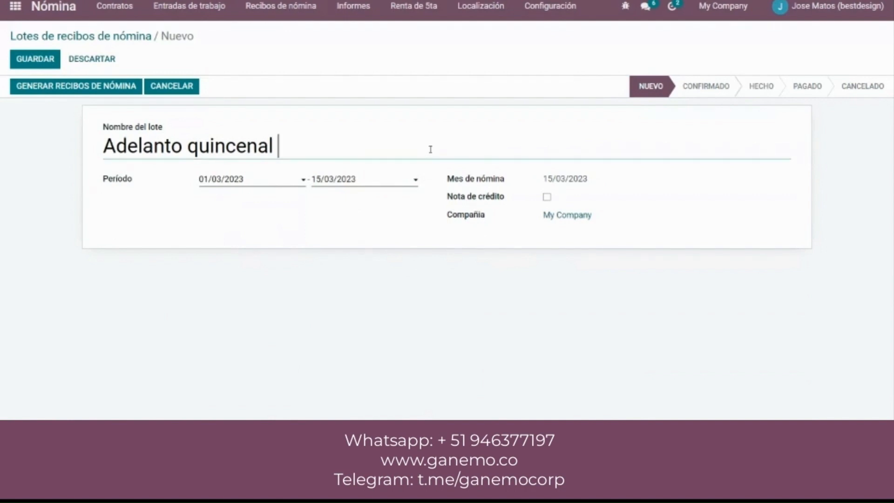
{"action": "key", "text": "Home"}
{"action": "type", "text": "202303"}
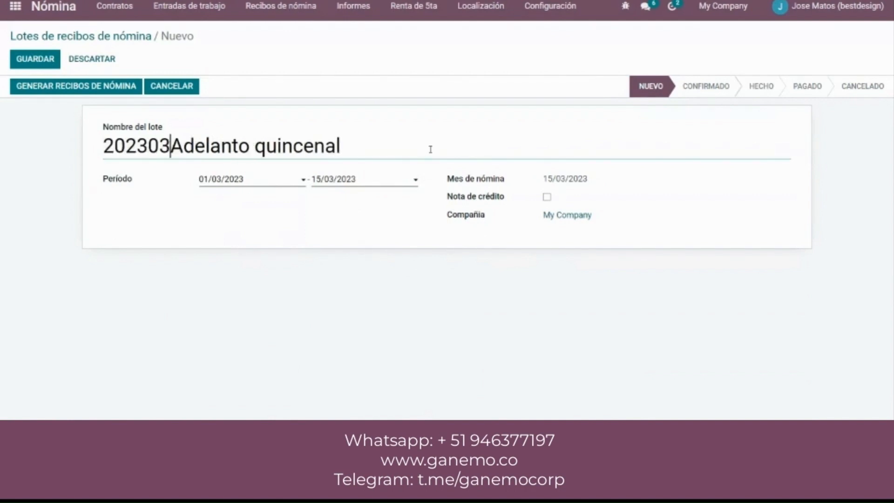
{"action": "type", "text": "15"}
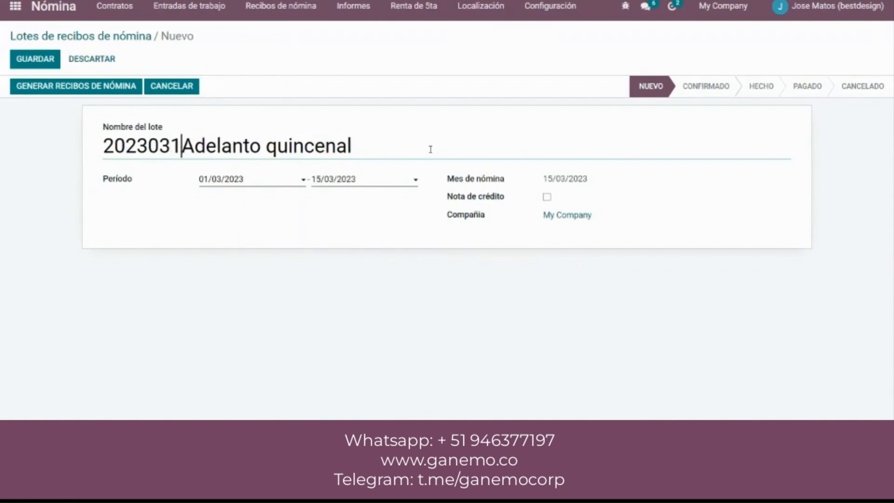
{"action": "left_click", "coordinate": [334, 257]}
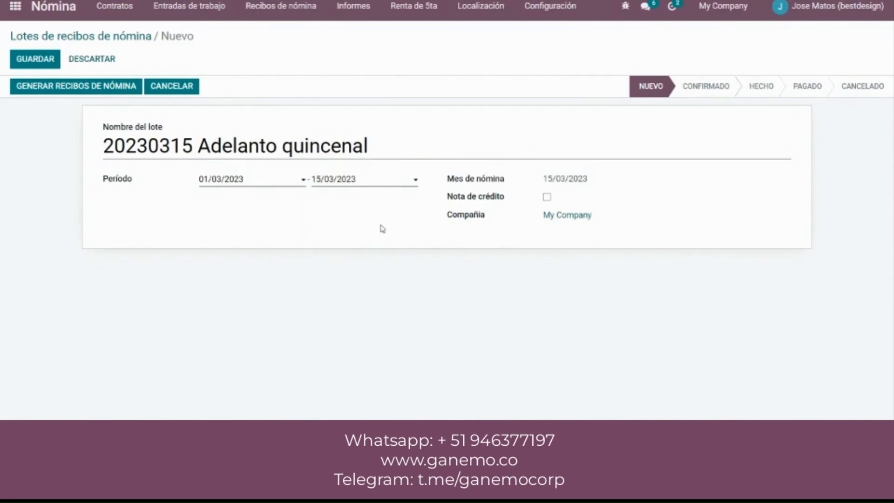
{"action": "left_click", "coordinate": [421, 136]}
{"action": "left_click", "coordinate": [377, 240]}
{"action": "mouse_move", "coordinate": [324, 190]}
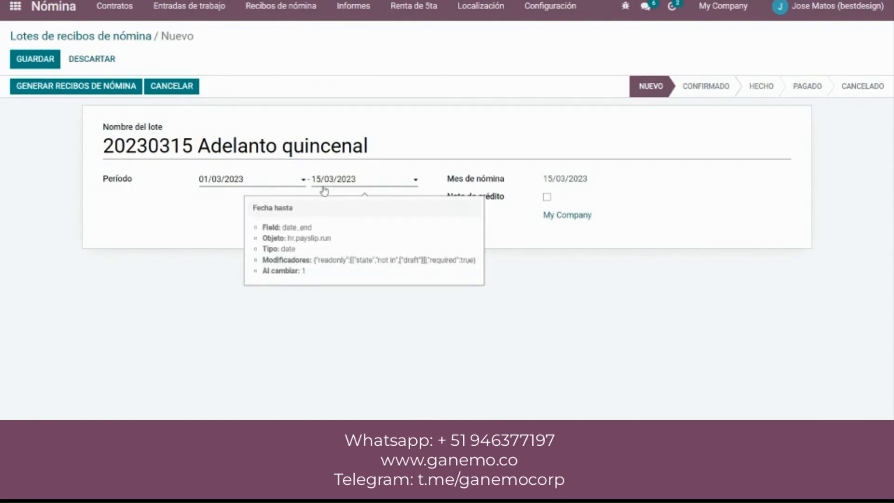
{"action": "left_click", "coordinate": [48, 65]}
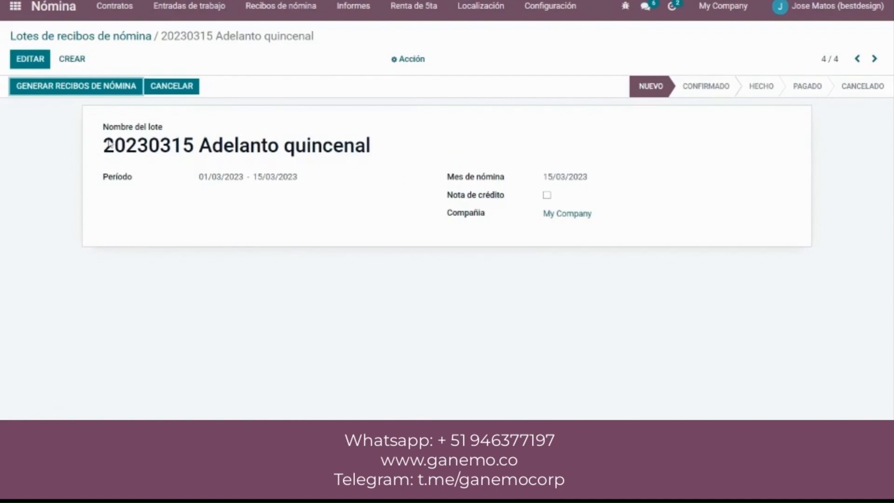
Start generating payslips for the batch and clear the proposed employee list
{"action": "left_click", "coordinate": [111, 87]}
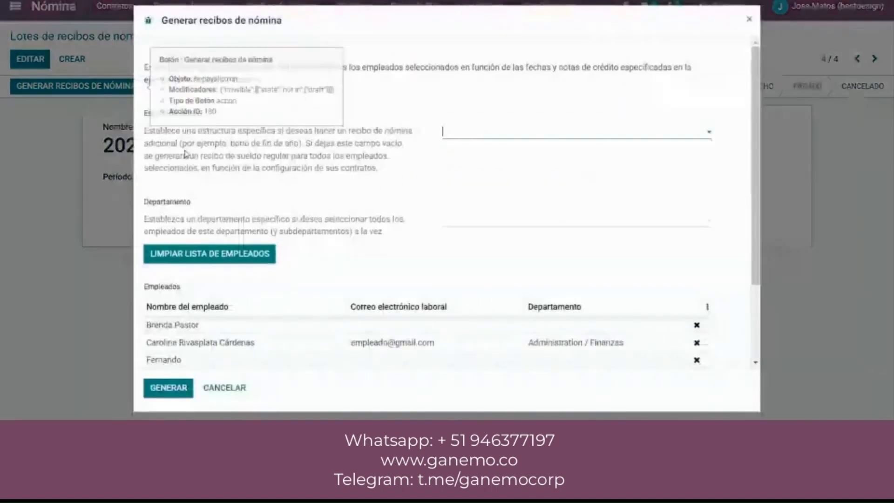
{"action": "scroll", "coordinate": [162, 371], "scroll_direction": "down", "scroll_amount": 3}
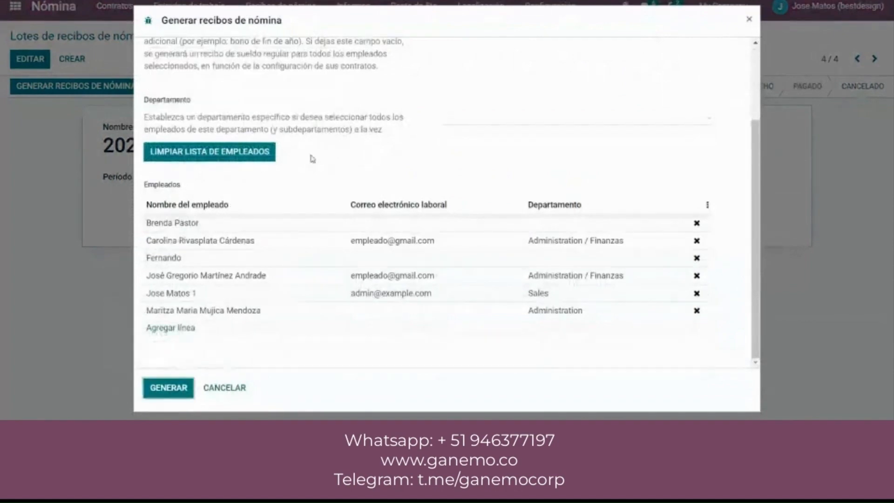
{"action": "left_click", "coordinate": [270, 158]}
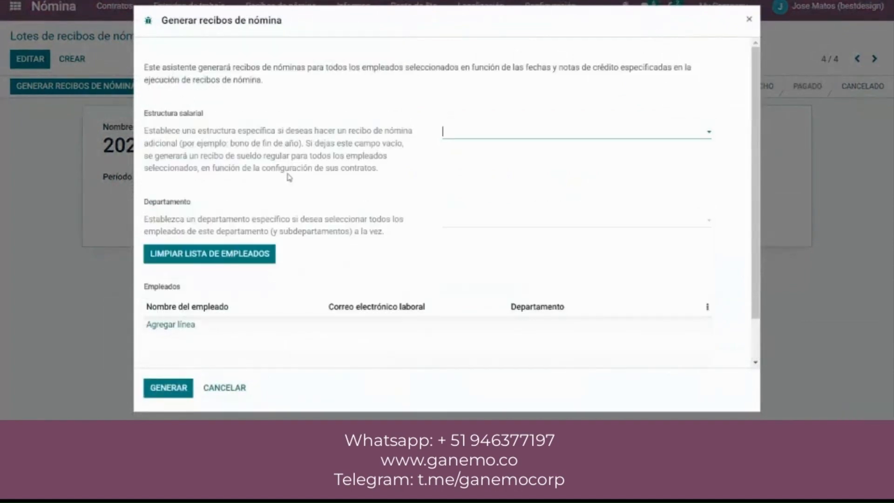
Open the selection of employees to add and widen the employee name column to show the full names
{"action": "left_click", "coordinate": [185, 325]}
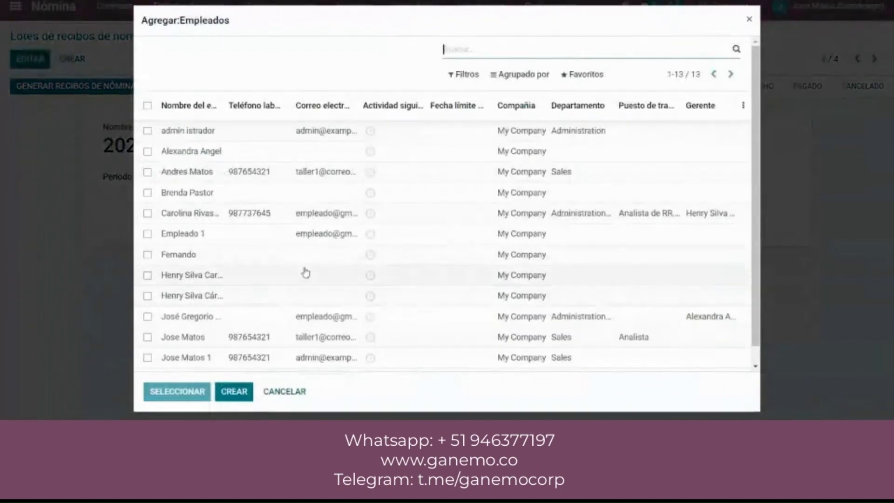
{"action": "scroll", "coordinate": [306, 272], "scroll_direction": "down", "scroll_amount": 1}
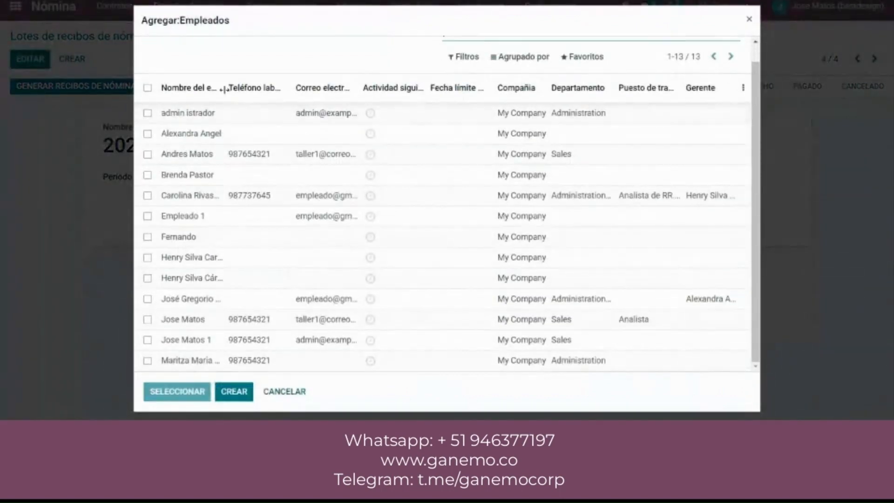
{"action": "left_click_drag", "start_coordinate": [224, 88], "coordinate": [331, 84]}
{"action": "scroll", "coordinate": [295, 198], "scroll_direction": "down", "scroll_amount": 1}
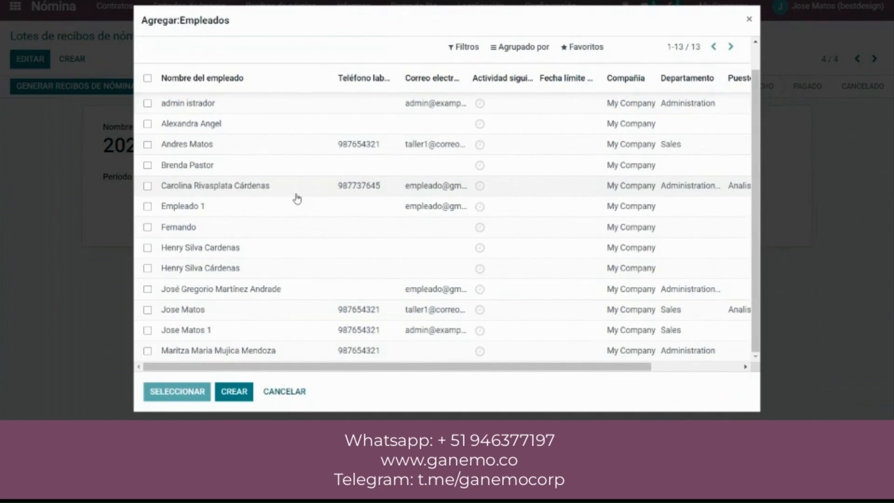
{"action": "scroll", "coordinate": [299, 205], "scroll_direction": "up", "scroll_amount": 1}
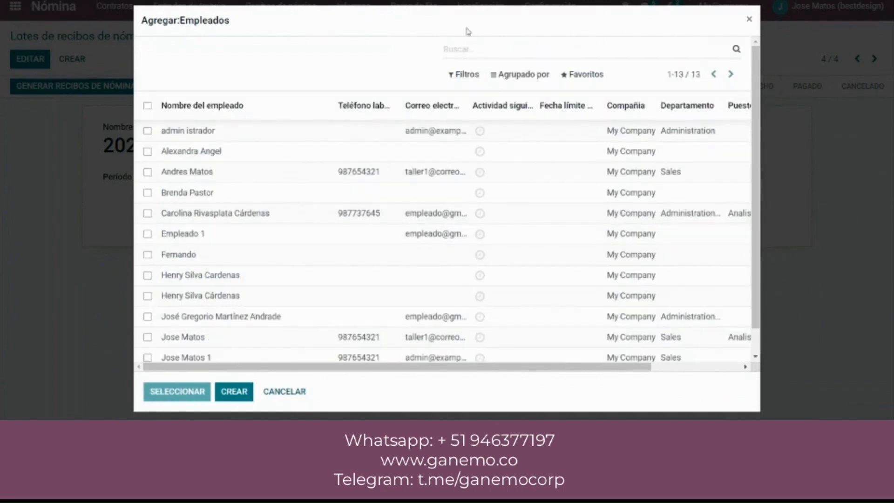
Filter the employees by the tag "adm" and add all matching employees to the payslip generation
{"action": "left_click", "coordinate": [476, 55]}
{"action": "type", "text": "a"}
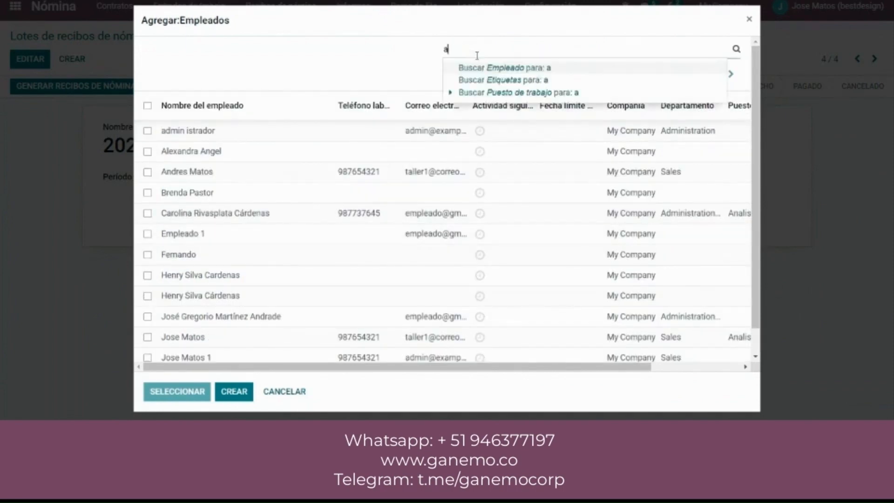
{"action": "type", "text": "dm"}
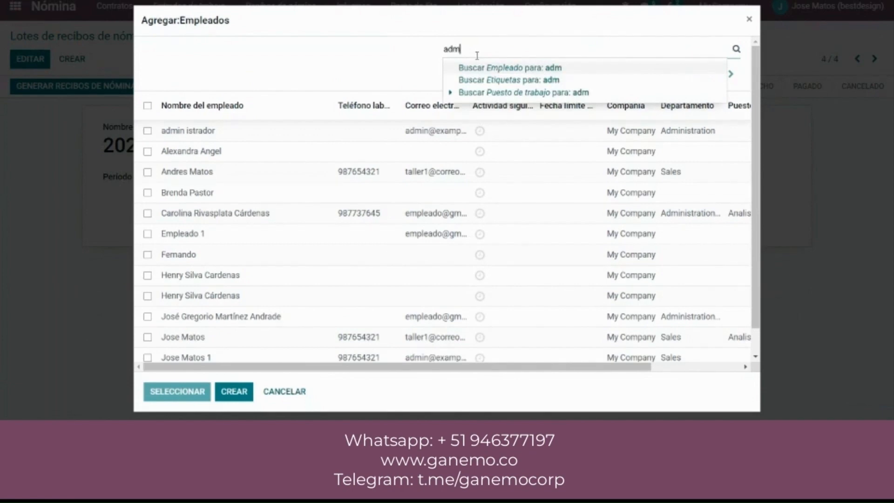
{"action": "key", "text": "Down"}
{"action": "key", "text": "Down"}
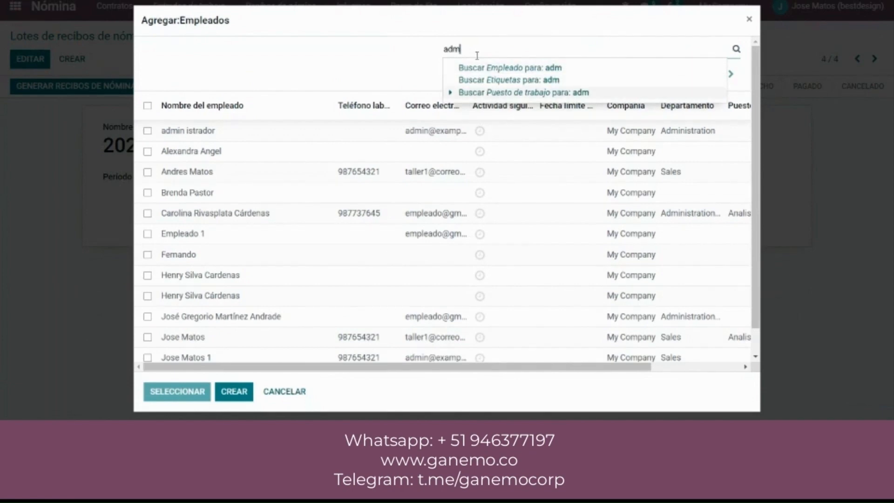
{"action": "key", "text": "Up"}
{"action": "key", "text": "Return"}
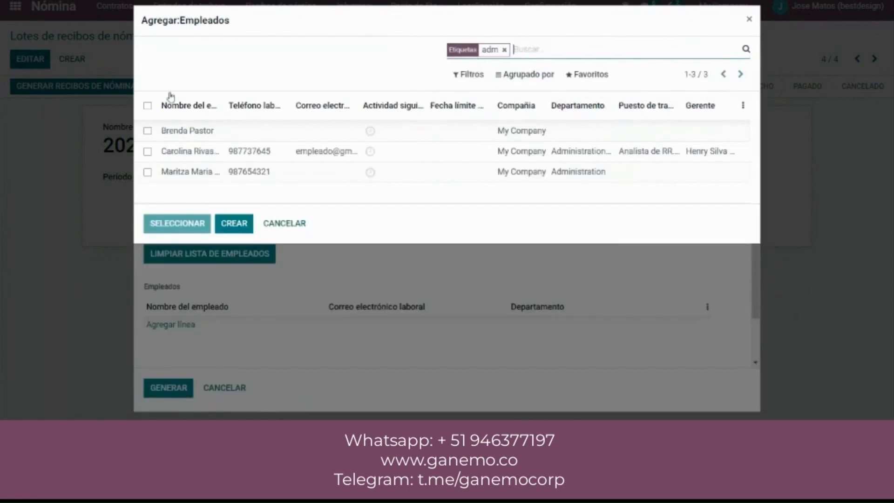
{"action": "left_click", "coordinate": [149, 107]}
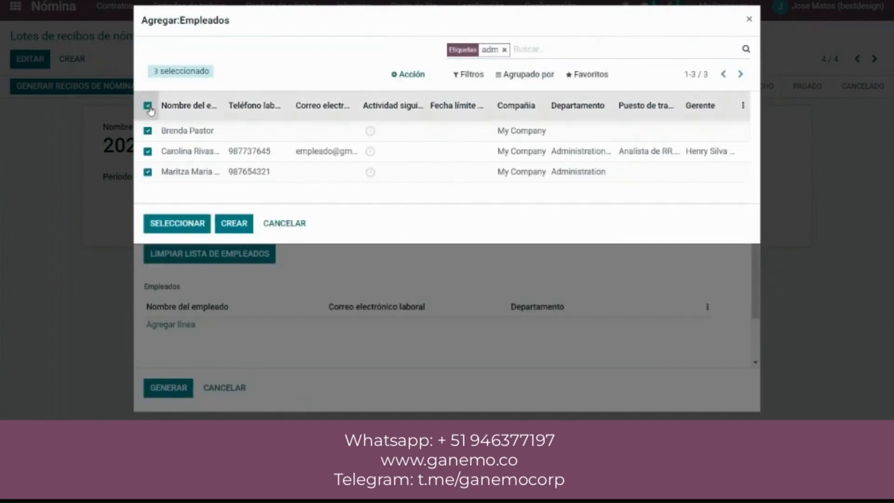
{"action": "left_click", "coordinate": [178, 223]}
Set the salary structure to Nomina Quincenal - NQ and generate the payslips for the chosen employees
{"action": "scroll", "coordinate": [268, 221], "scroll_direction": "down", "scroll_amount": 2}
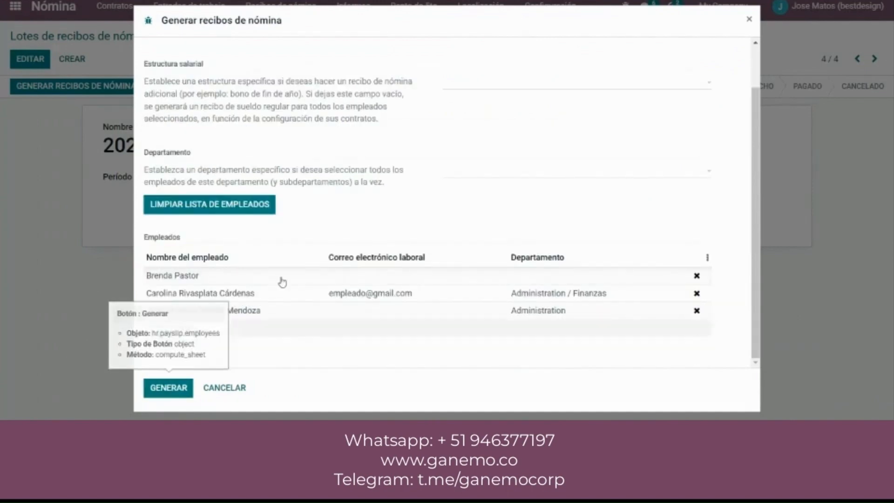
{"action": "left_click", "coordinate": [497, 86]}
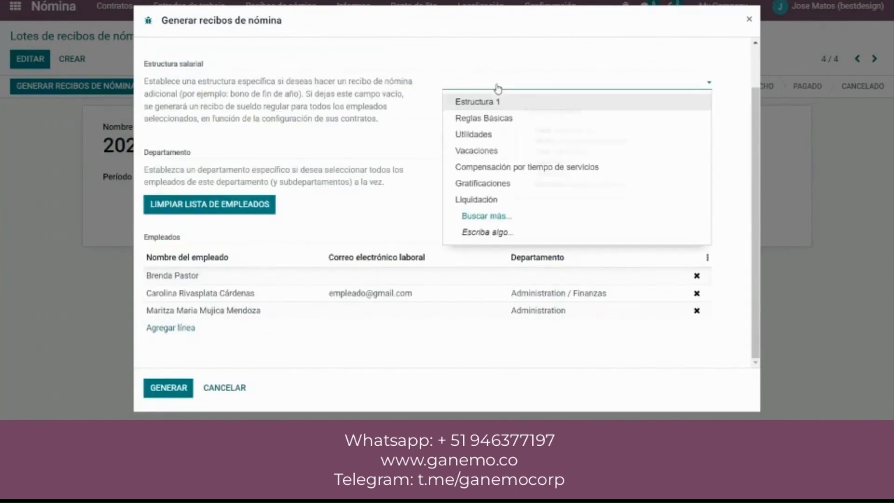
{"action": "type", "text": "quin"}
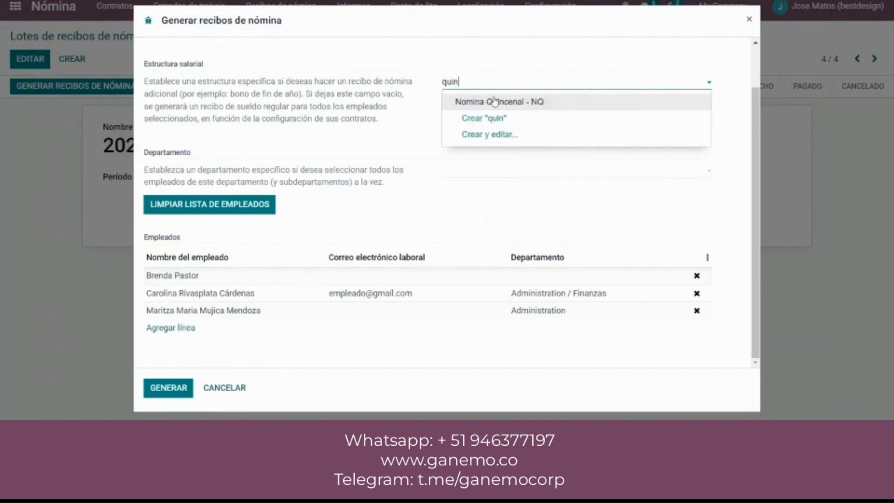
{"action": "left_click", "coordinate": [494, 101]}
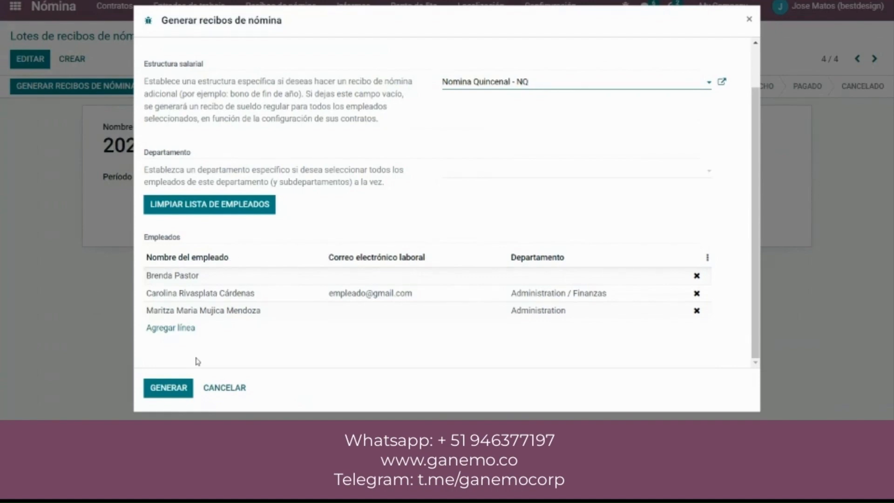
{"action": "left_click", "coordinate": [170, 389]}
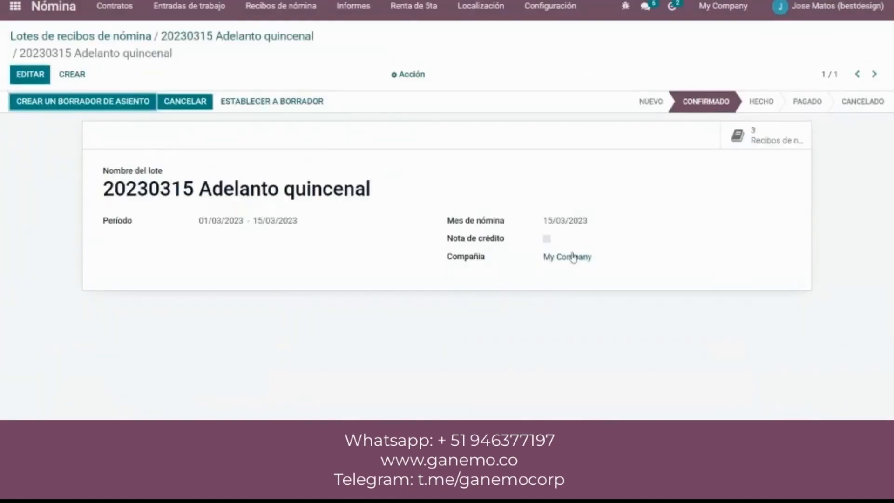
Open the batch's generated payslips, view the first one, and calculate the sheets of all three with Calcular hoja
{"action": "left_click", "coordinate": [765, 140]}
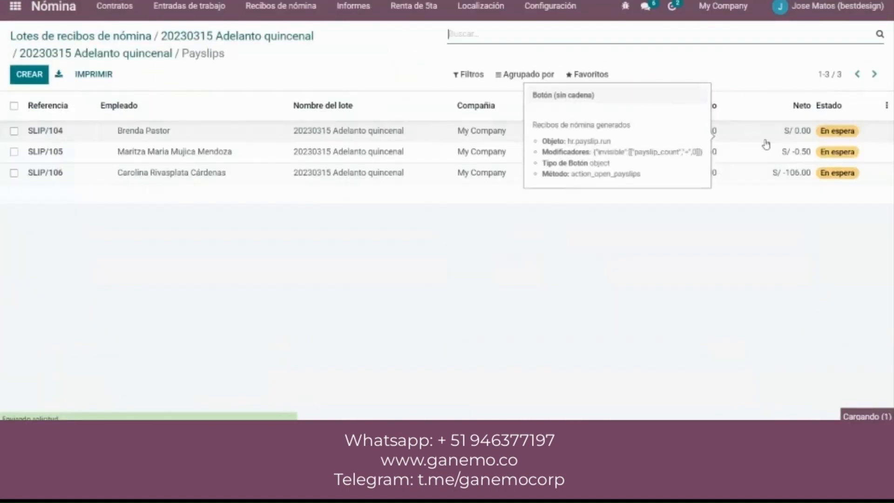
{"action": "left_click", "coordinate": [262, 141]}
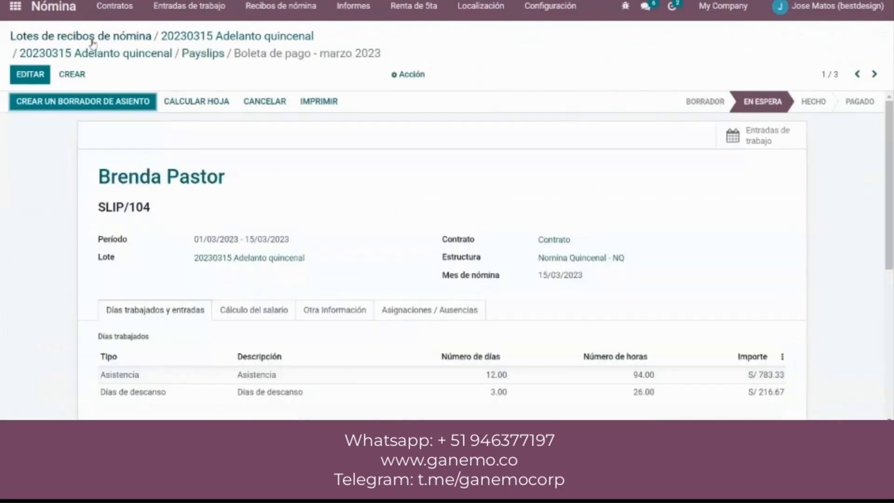
{"action": "left_click", "coordinate": [184, 56]}
{"action": "left_click", "coordinate": [14, 105]}
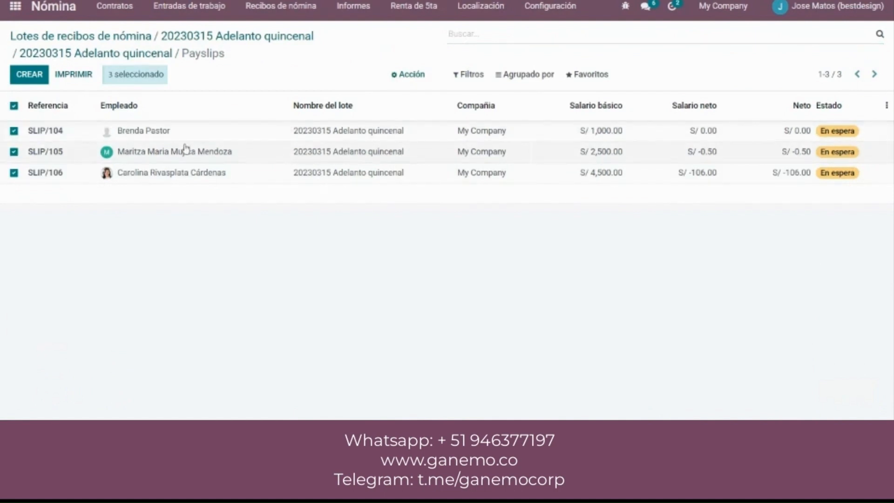
{"action": "left_click", "coordinate": [409, 75]}
{"action": "left_click", "coordinate": [425, 132]}
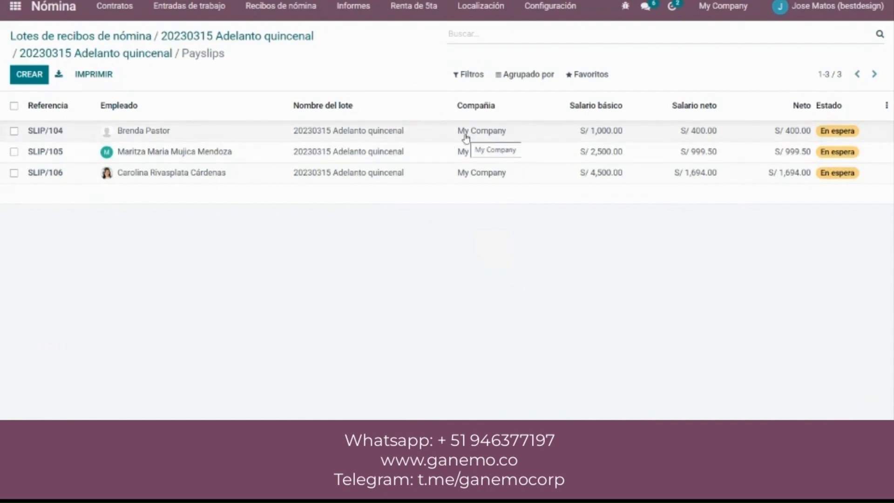
Open the third payslip and examine its worked days, other entries and salary calculation lines
{"action": "left_click", "coordinate": [451, 173]}
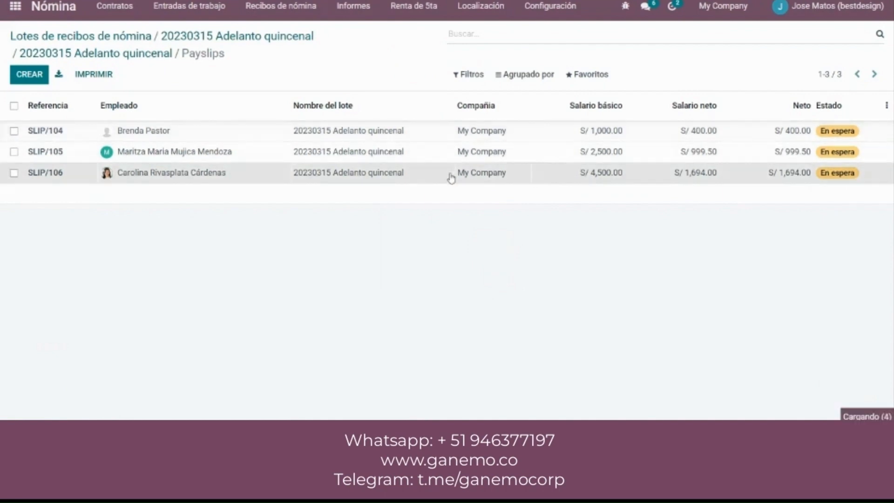
{"action": "scroll", "coordinate": [411, 261], "scroll_direction": "down", "scroll_amount": 2}
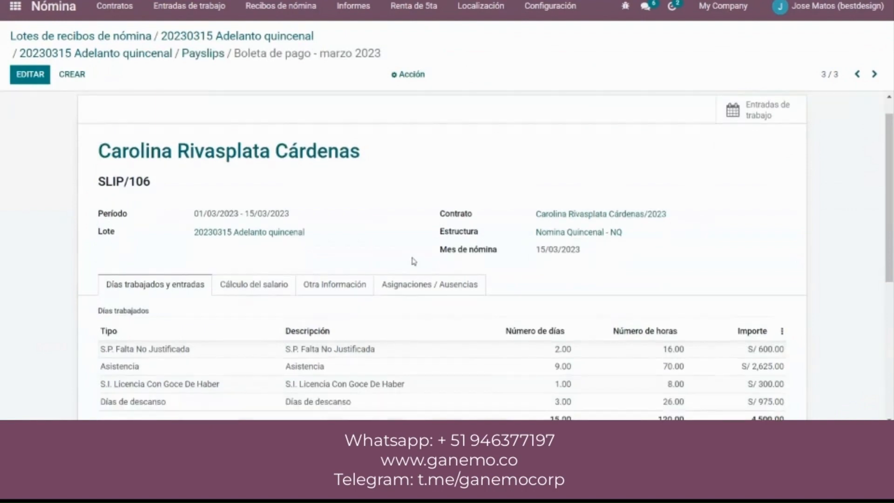
{"action": "scroll", "coordinate": [412, 262], "scroll_direction": "down", "scroll_amount": 2}
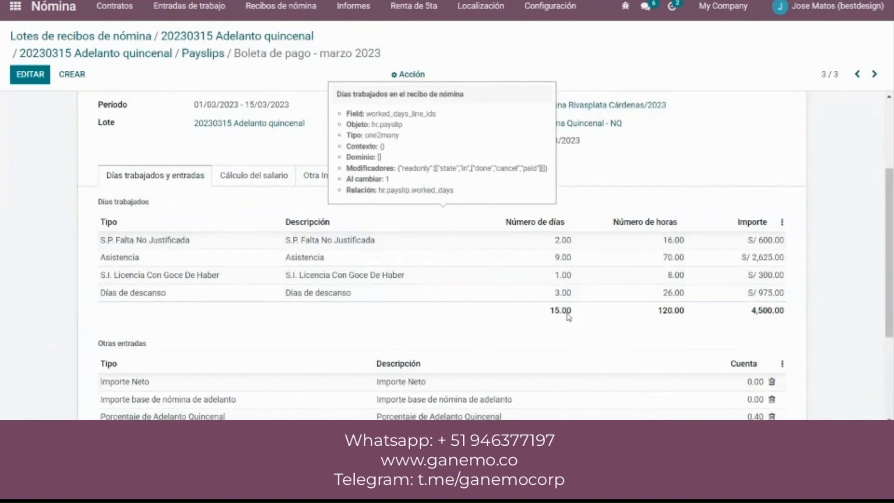
{"action": "scroll", "coordinate": [567, 318], "scroll_direction": "down", "scroll_amount": 3}
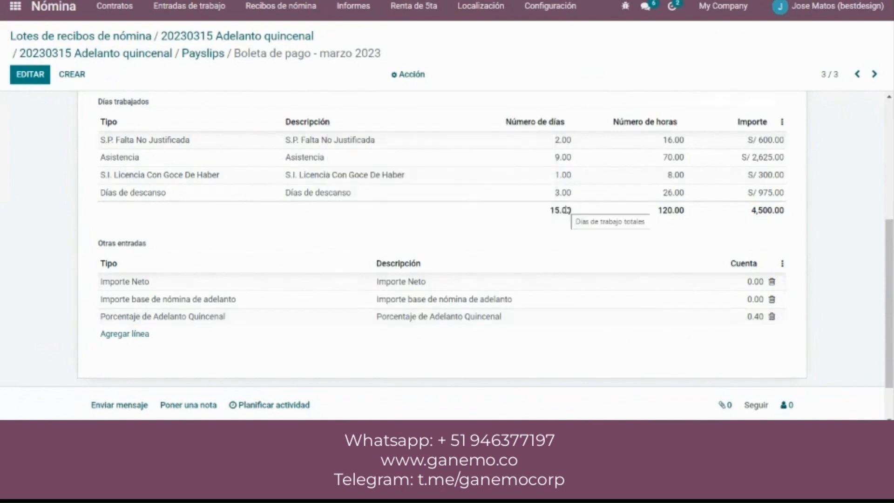
{"action": "scroll", "coordinate": [568, 211], "scroll_direction": "up", "scroll_amount": 3}
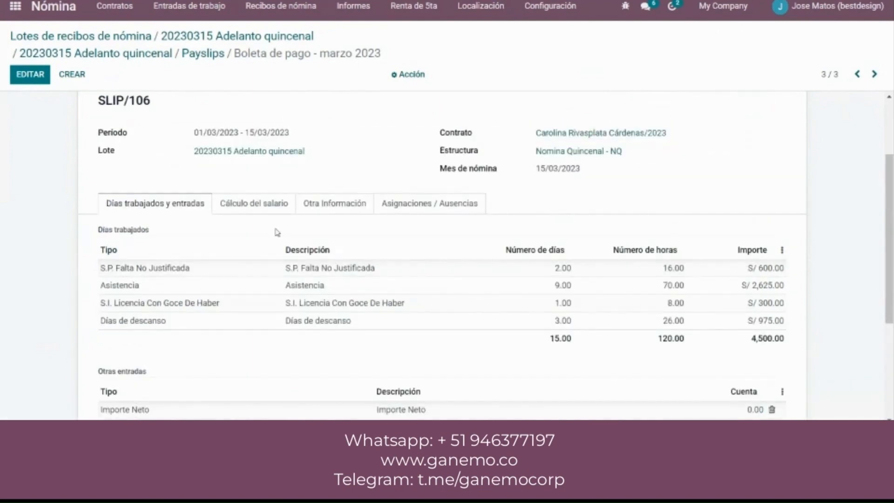
{"action": "left_click", "coordinate": [268, 206]}
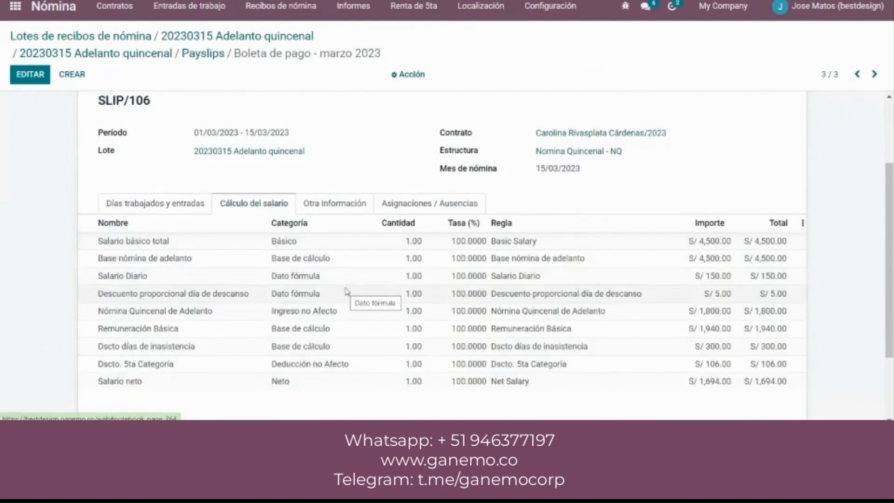
{"action": "scroll", "coordinate": [345, 293], "scroll_direction": "down", "scroll_amount": 1}
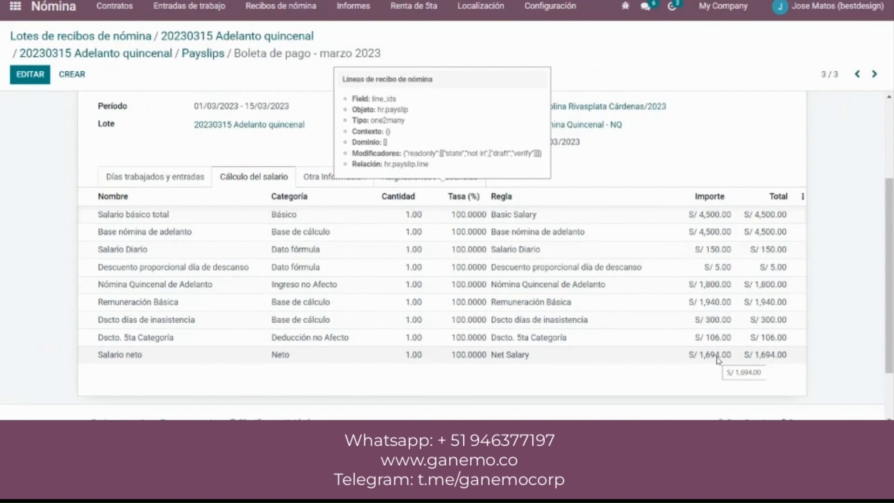
{"action": "scroll", "coordinate": [184, 188], "scroll_direction": "up", "scroll_amount": 3}
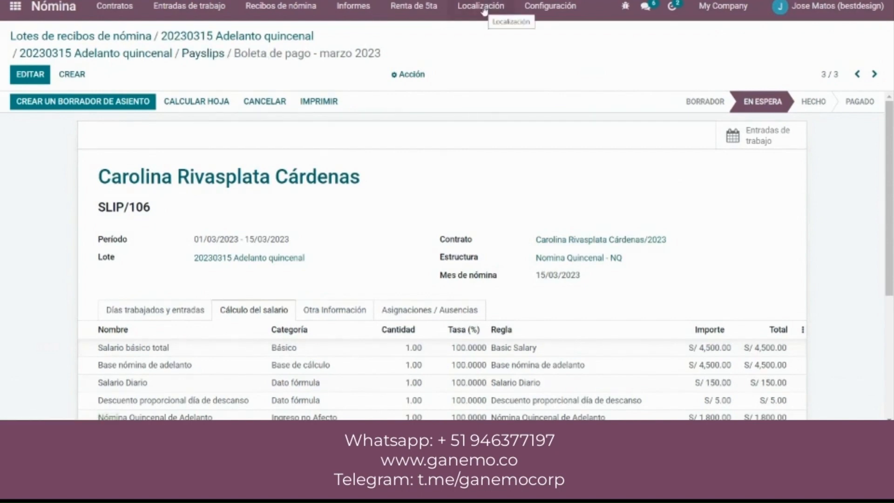
Return to the batch's payslips and create draft accounting entries for all three of them
{"action": "left_click", "coordinate": [198, 54]}
{"action": "left_click", "coordinate": [14, 106]}
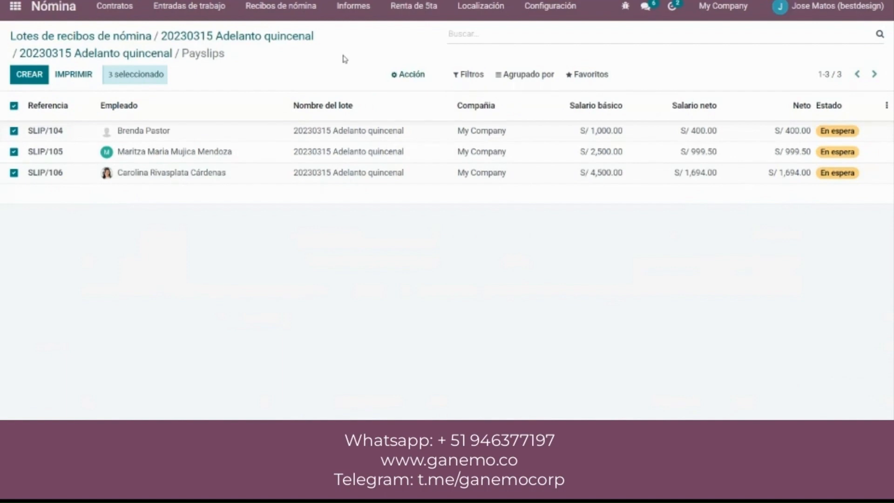
{"action": "left_click", "coordinate": [405, 74]}
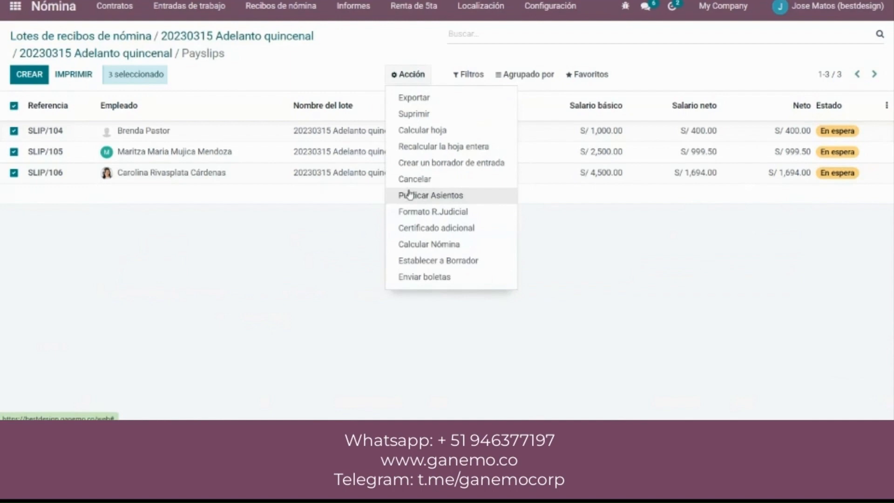
{"action": "left_click", "coordinate": [443, 164]}
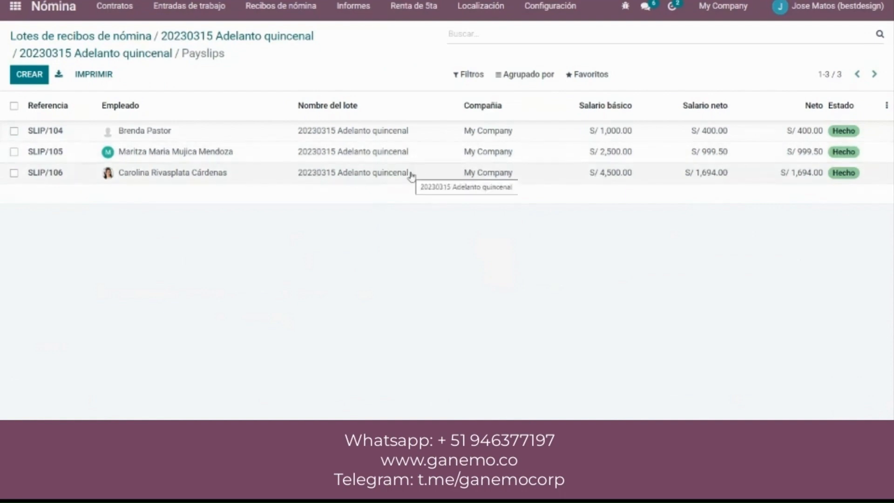
{"action": "left_click_drag", "start_coordinate": [411, 175], "coordinate": [369, 275]}
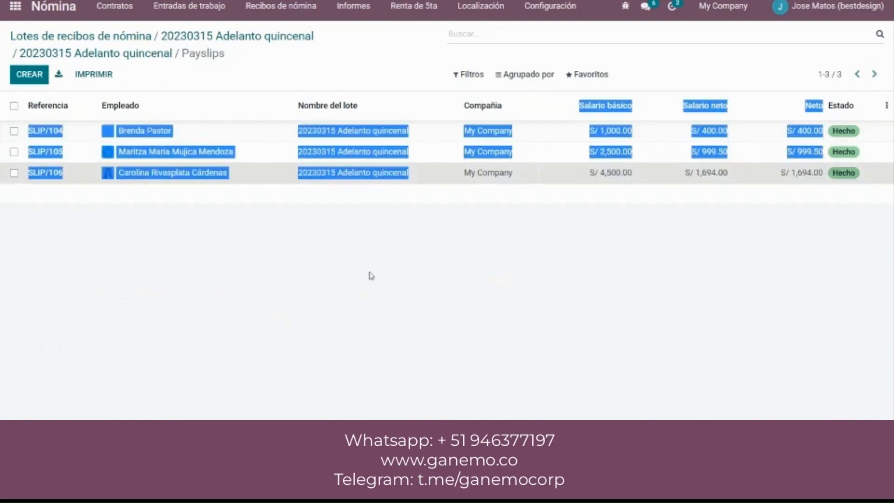
Open the third payslip again and examine the salary journal and accounting entry under Otra Información
{"action": "left_click", "coordinate": [391, 181]}
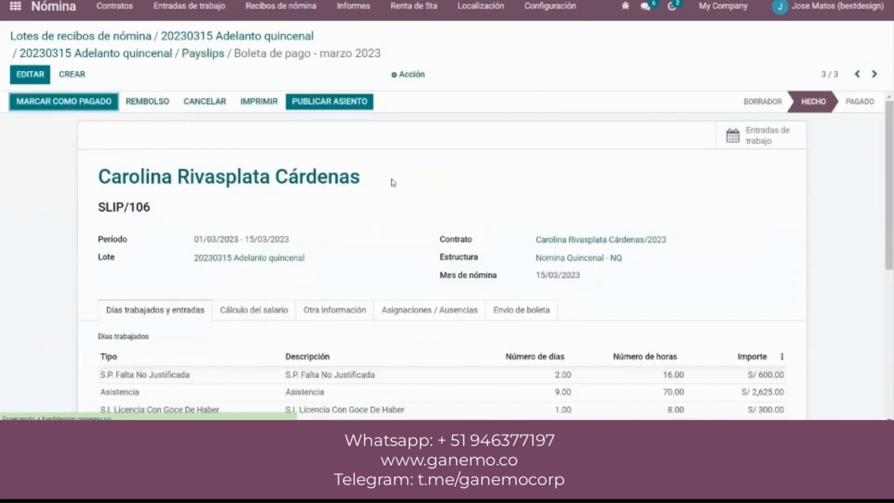
{"action": "left_click", "coordinate": [334, 309]}
{"action": "scroll", "coordinate": [334, 311], "scroll_direction": "down", "scroll_amount": 1}
{"action": "scroll", "coordinate": [334, 310], "scroll_direction": "down", "scroll_amount": 4}
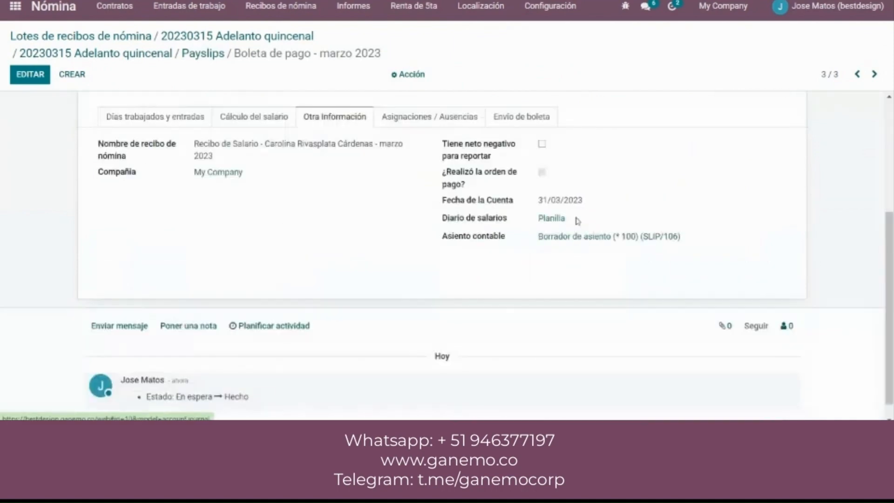
Open the third payslip's draft accounting entry and examine its journal and debit and credit lines
{"action": "left_click", "coordinate": [577, 238]}
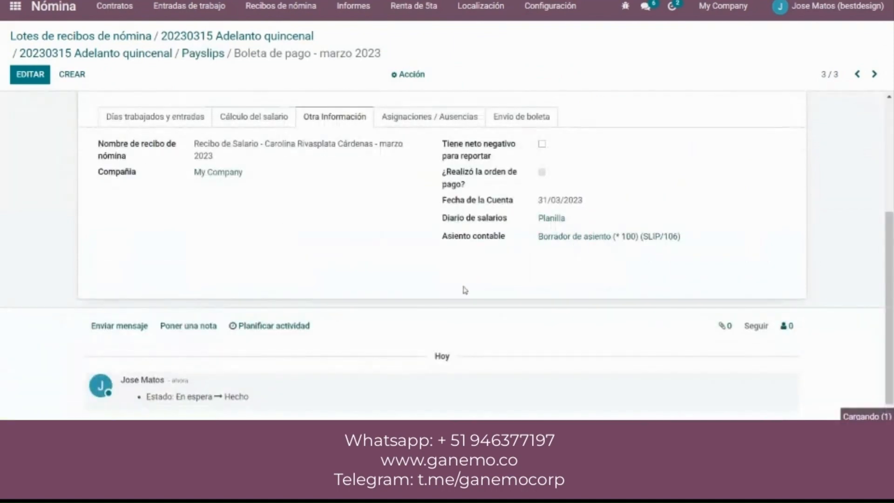
{"action": "scroll", "coordinate": [464, 290], "scroll_direction": "down", "scroll_amount": 1}
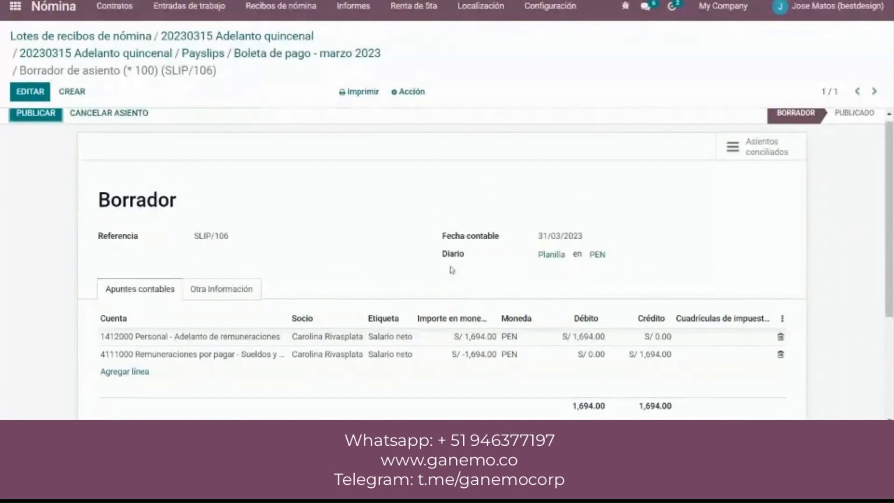
{"action": "mouse_move", "coordinate": [446, 263]}
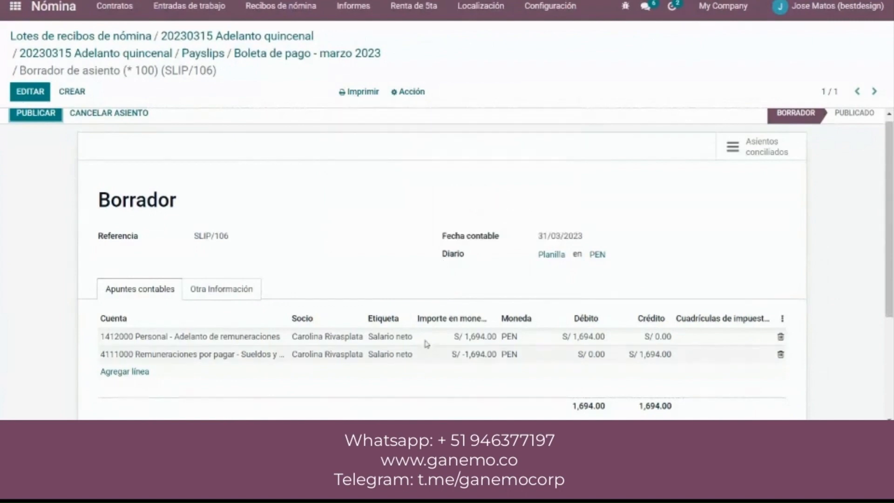
{"action": "mouse_move", "coordinate": [411, 352]}
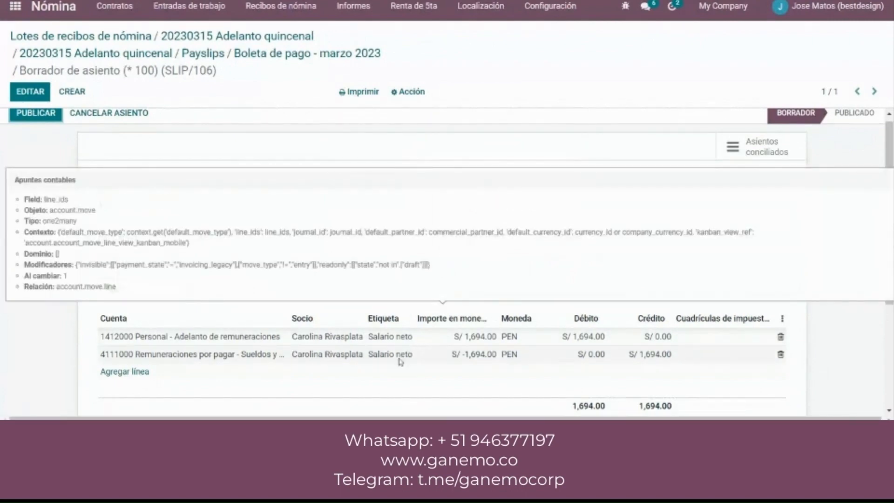
Publish the accounting entries of all three payslips in the batch with Publicar Asientos and check the entry on the third payslip
{"action": "left_click", "coordinate": [204, 53]}
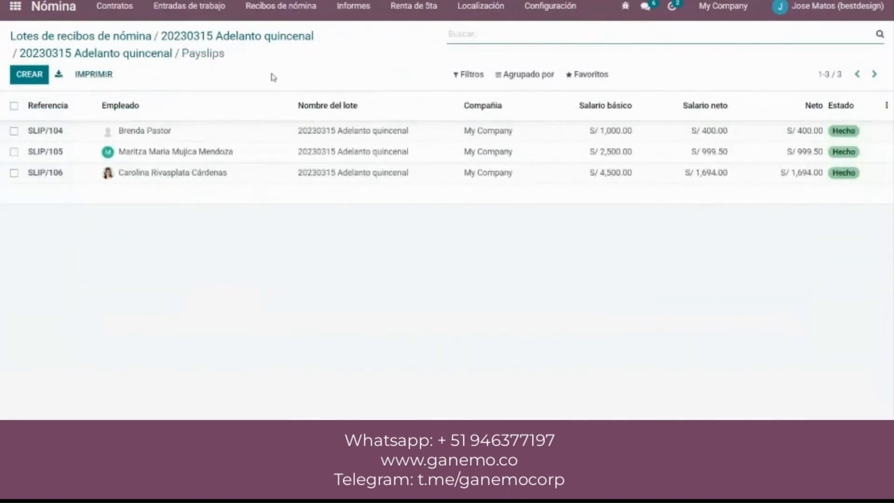
{"action": "left_click", "coordinate": [15, 106]}
{"action": "left_click", "coordinate": [408, 78]}
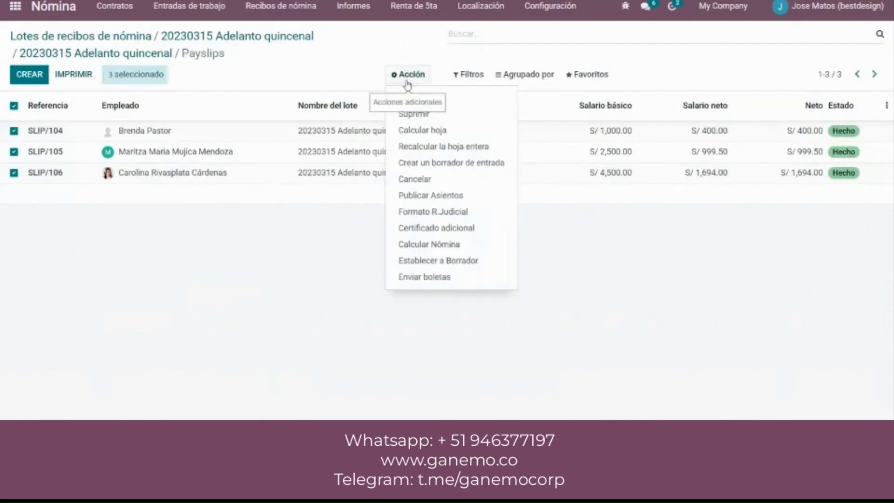
{"action": "left_click", "coordinate": [435, 196]}
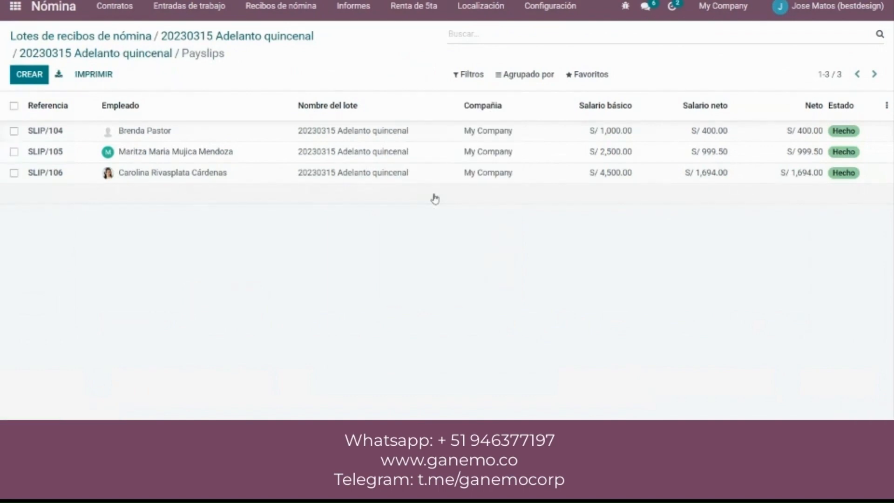
{"action": "left_click_drag", "start_coordinate": [380, 150], "coordinate": [454, 200]}
{"action": "left_click", "coordinate": [458, 232]}
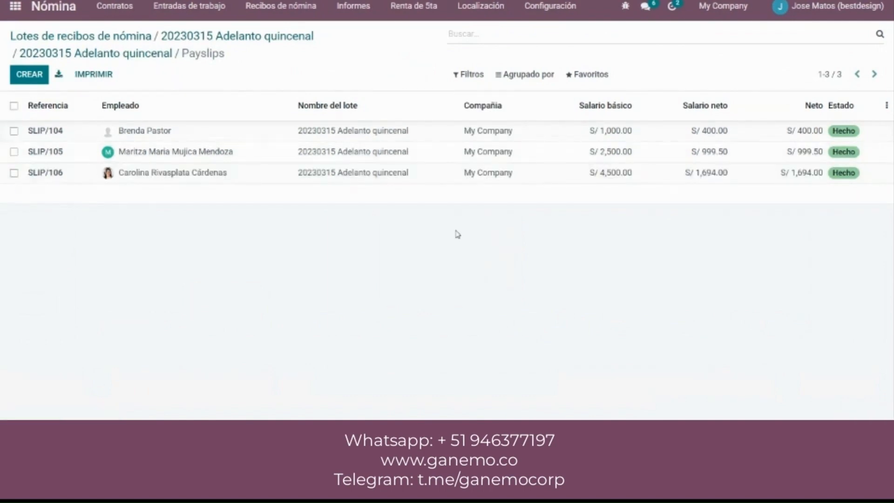
{"action": "left_click", "coordinate": [444, 176]}
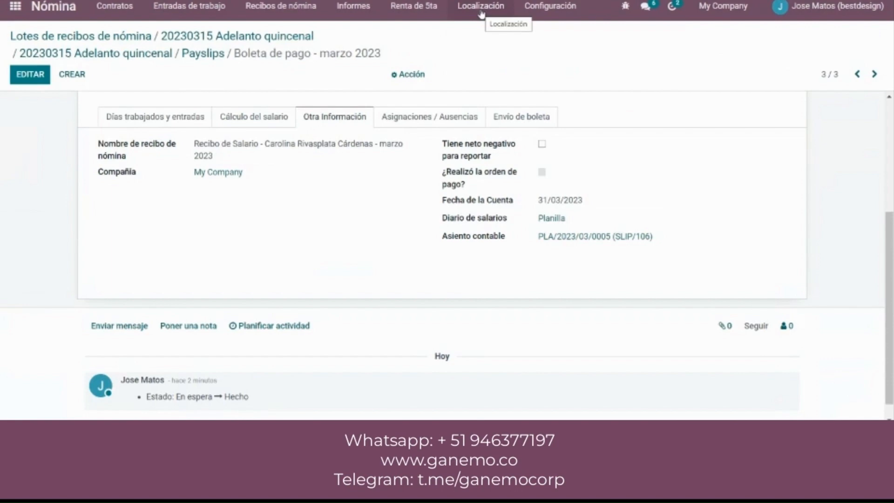
Start a new Pago Masivo record for paying the payslips
{"action": "left_click", "coordinate": [480, 11]}
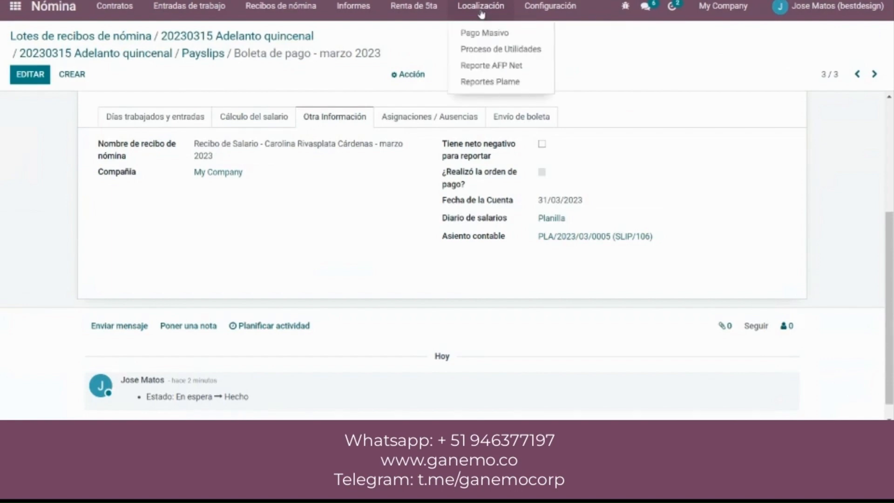
{"action": "left_click", "coordinate": [507, 37]}
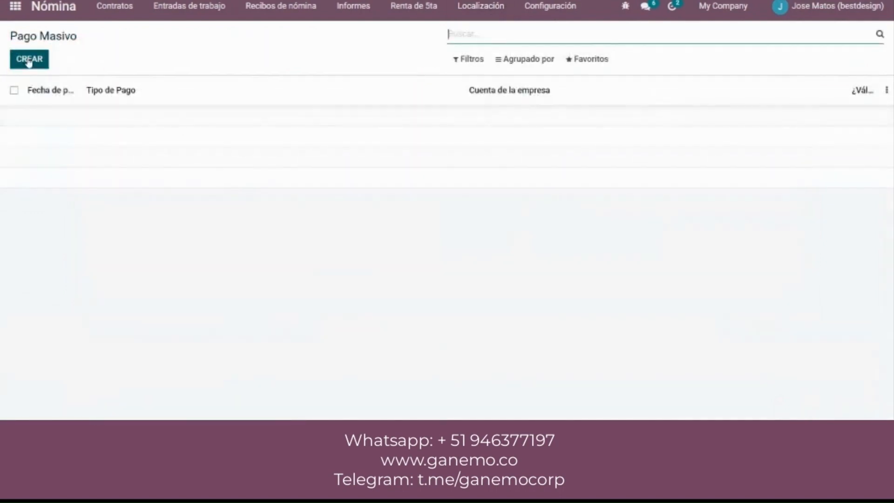
{"action": "left_click", "coordinate": [28, 60]}
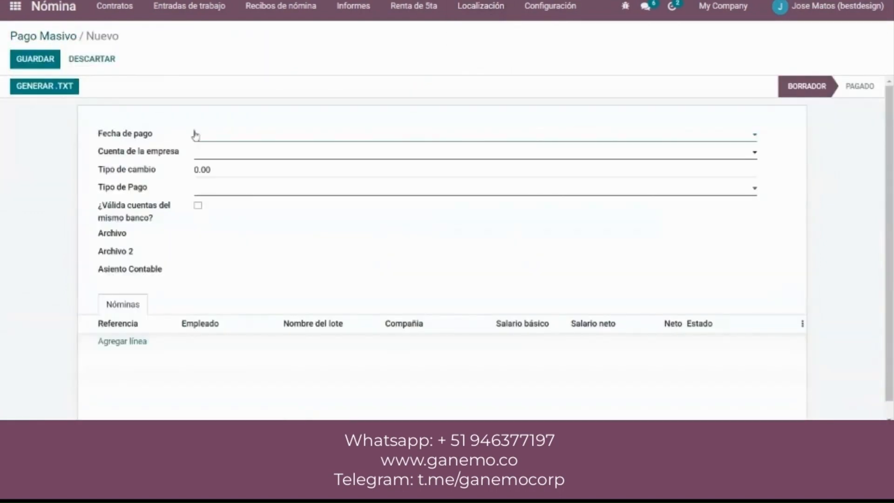
Fill in the mass payment with payment date 15/03/2023, the company's BCP account and payment type Sueldo
{"action": "left_click", "coordinate": [195, 135]}
{"action": "left_click", "coordinate": [312, 224]}
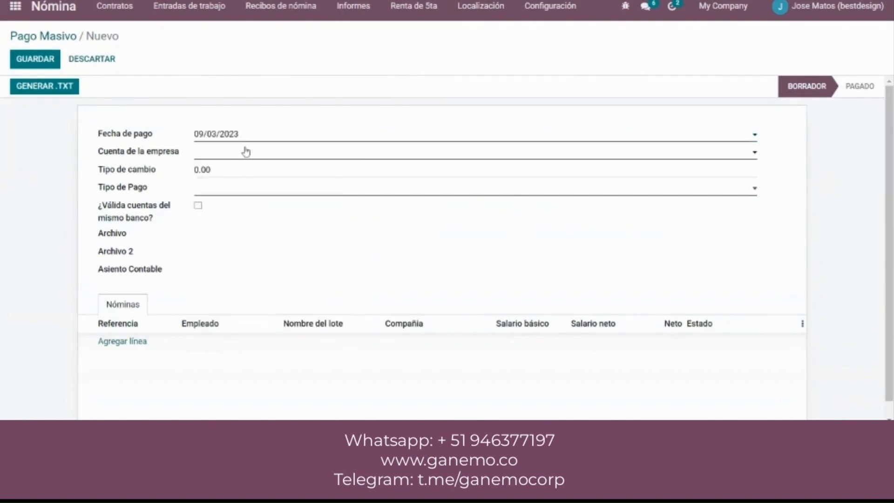
{"action": "left_click", "coordinate": [245, 151]}
{"action": "left_click", "coordinate": [303, 98]}
{"action": "left_click", "coordinate": [263, 152]}
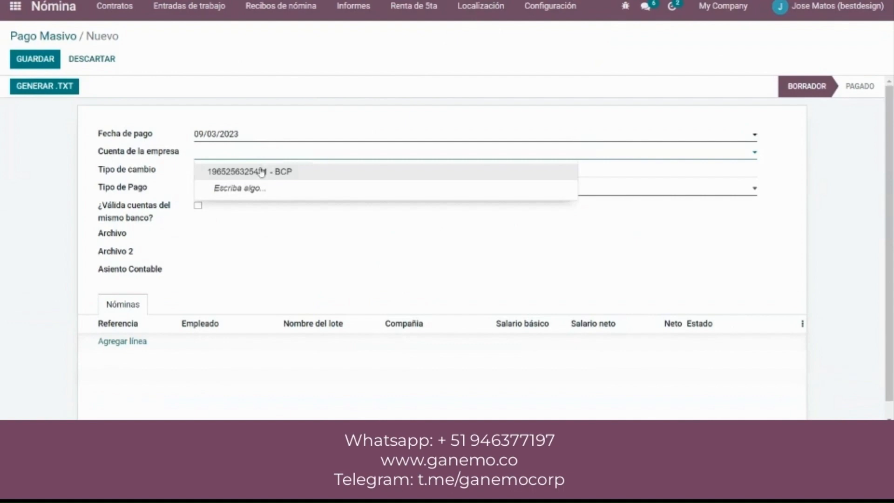
{"action": "left_click", "coordinate": [262, 172]}
{"action": "left_click", "coordinate": [247, 135]}
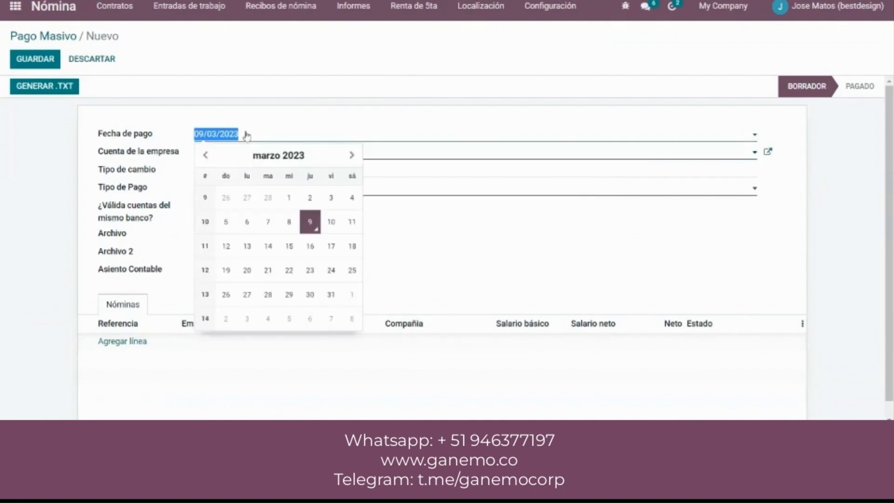
{"action": "left_click", "coordinate": [287, 247]}
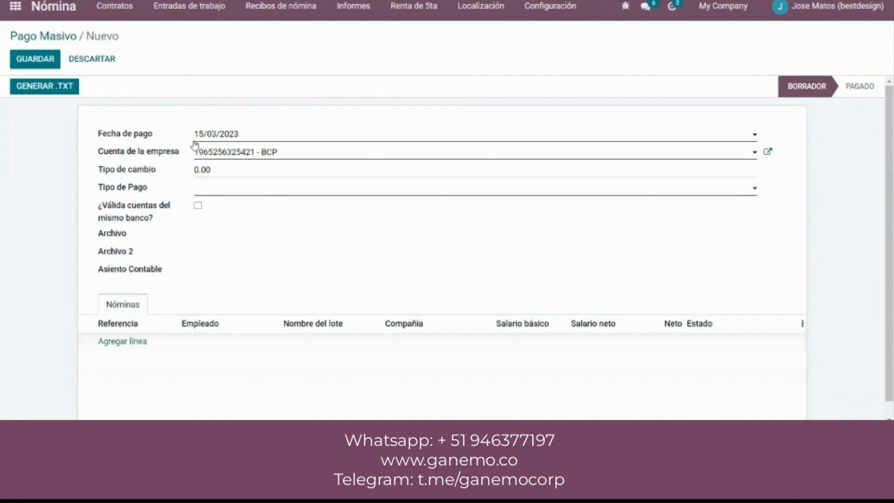
{"action": "left_click", "coordinate": [252, 190]}
{"action": "left_click", "coordinate": [247, 201]}
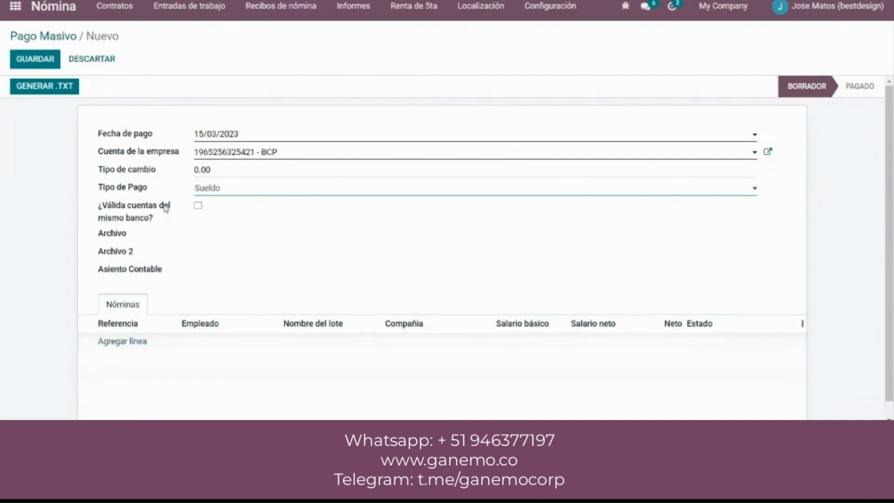
{"action": "mouse_move", "coordinate": [165, 208]}
Begin adding payslips to the mass payment and filter the available ones by date to marzo 2023
{"action": "mouse_move", "coordinate": [132, 345]}
{"action": "left_click", "coordinate": [119, 344]}
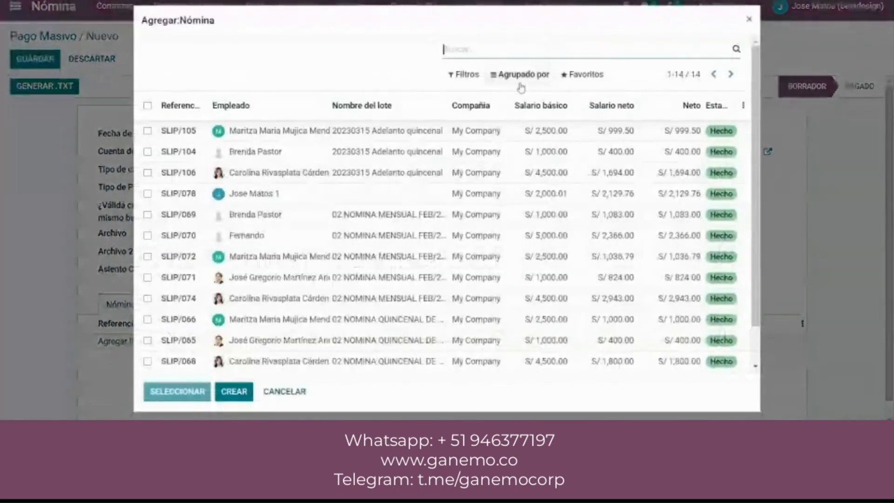
{"action": "left_click", "coordinate": [465, 74]}
{"action": "left_click", "coordinate": [507, 171]}
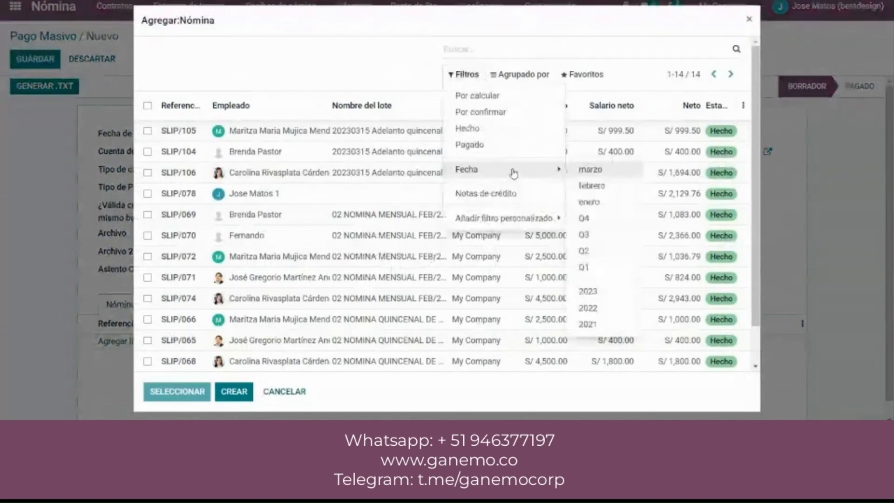
{"action": "left_click", "coordinate": [591, 171]}
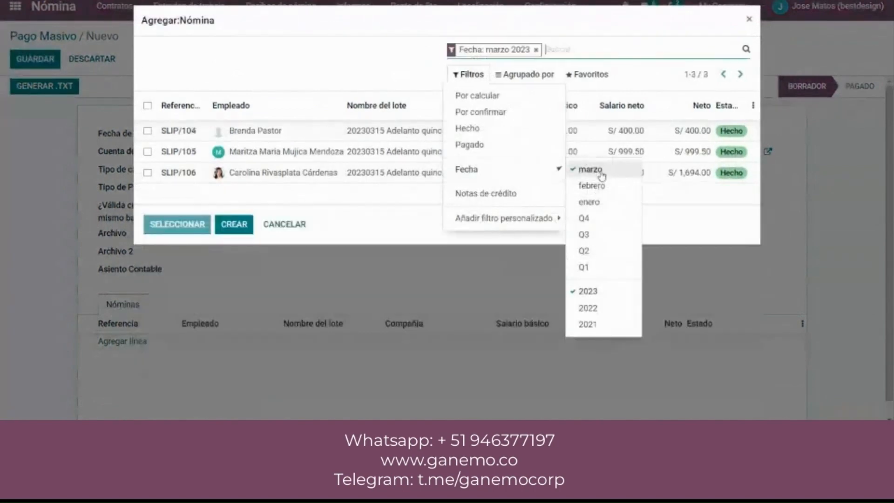
{"action": "left_click", "coordinate": [327, 31]}
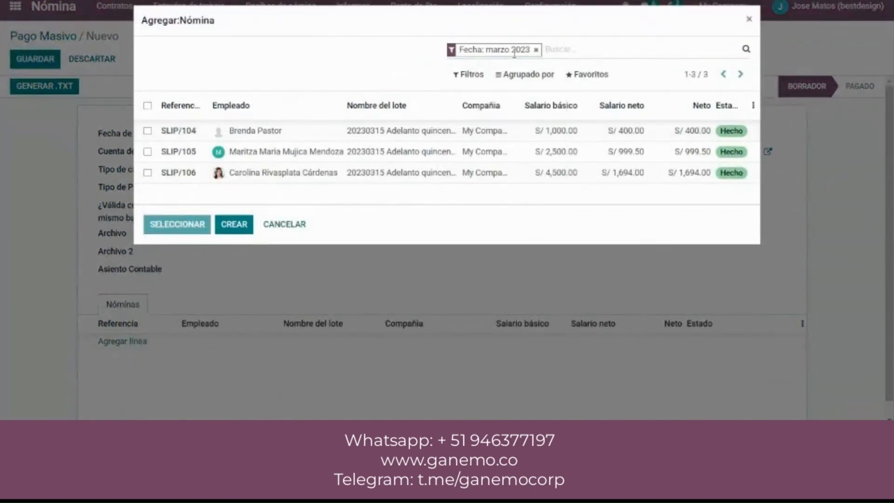
Replace the date filter with grouping by Lote and select the three payslips under 20230315 Adelanto quincenal
{"action": "left_click", "coordinate": [535, 49]}
{"action": "left_click", "coordinate": [525, 74]}
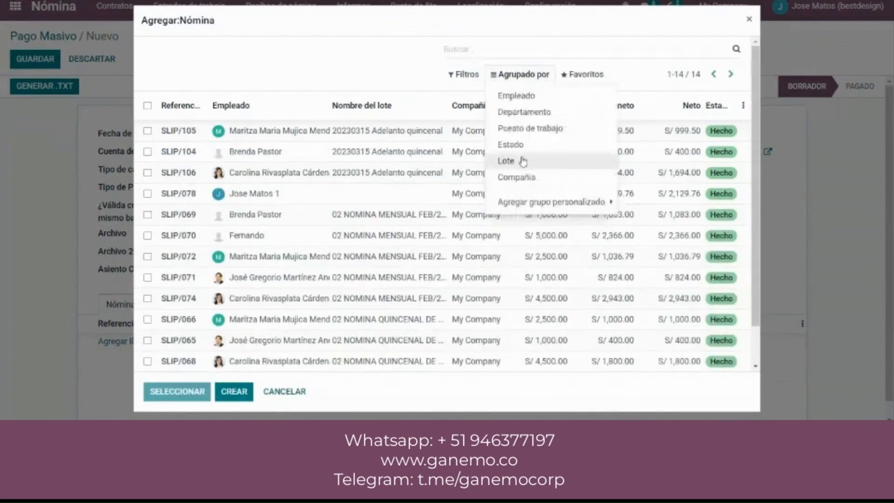
{"action": "left_click", "coordinate": [520, 163]}
{"action": "left_click", "coordinate": [328, 61]}
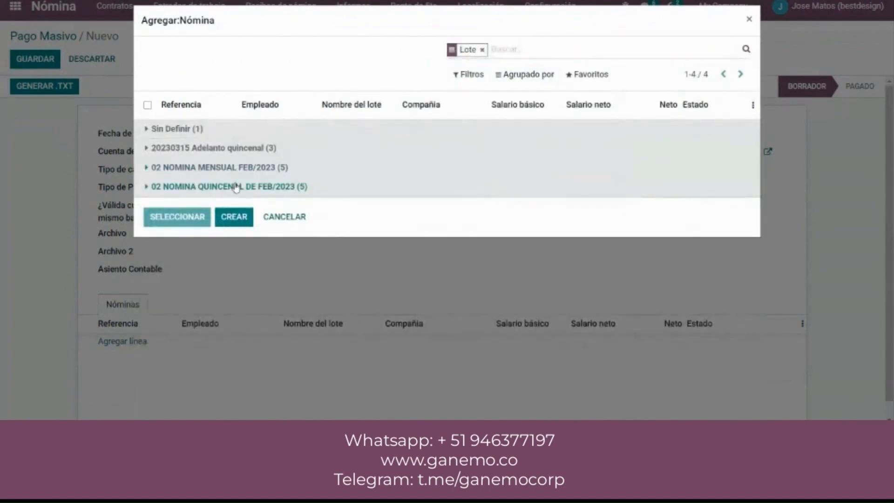
{"action": "left_click", "coordinate": [262, 149]}
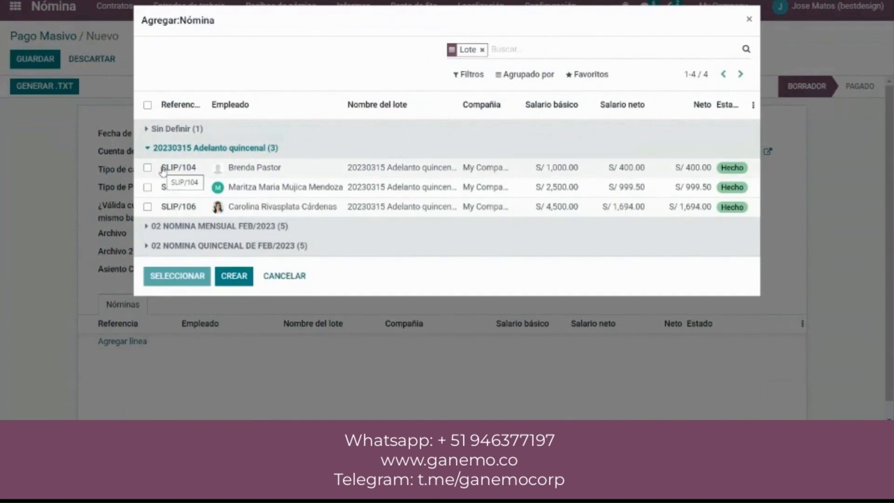
{"action": "left_click", "coordinate": [147, 167]}
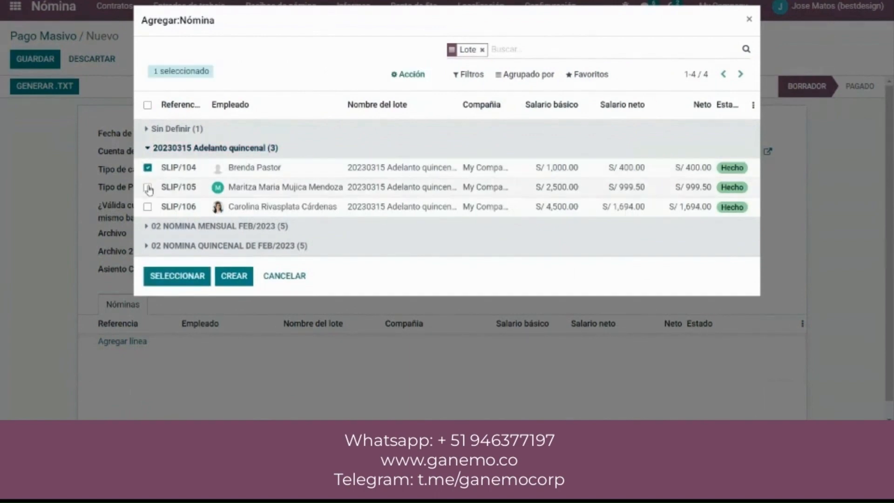
{"action": "left_click", "coordinate": [147, 187]}
{"action": "left_click", "coordinate": [147, 208]}
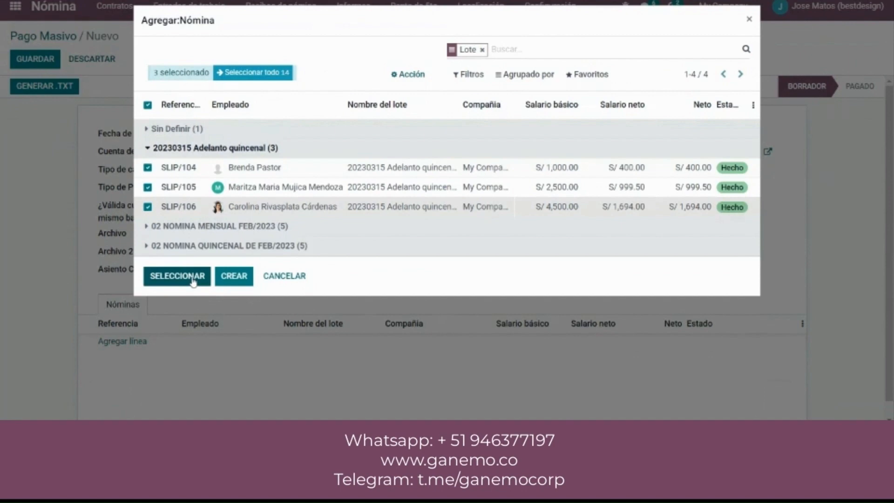
Filter the grouped payslips to marzo 2023 and add all three from 20230315 Adelanto quincenal to the mass payment
{"action": "left_click", "coordinate": [452, 76]}
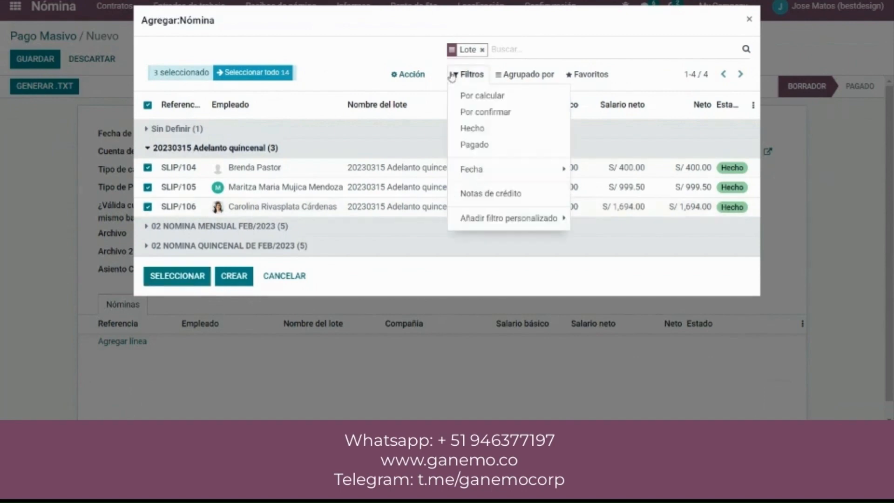
{"action": "left_click", "coordinate": [482, 172]}
{"action": "left_click", "coordinate": [590, 172]}
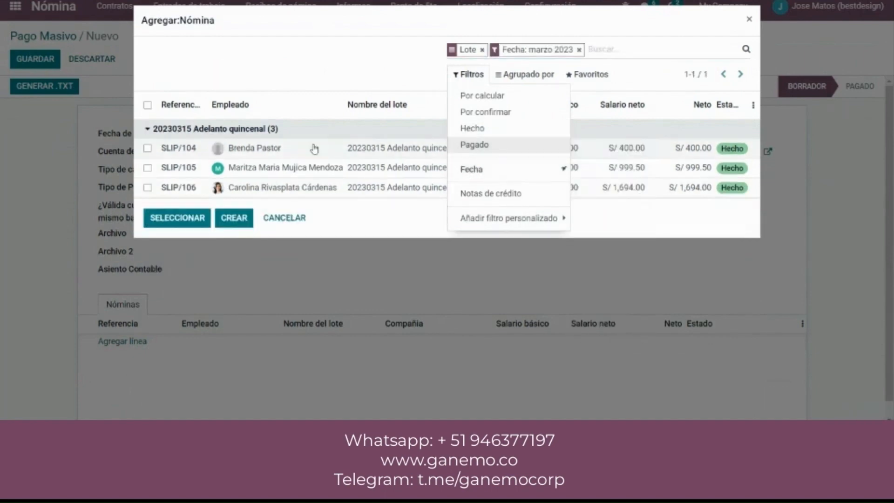
{"action": "left_click", "coordinate": [156, 114]}
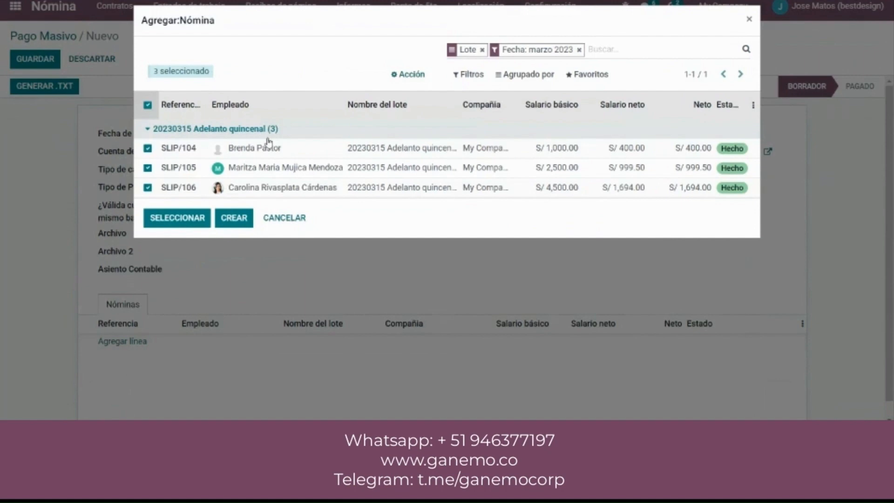
{"action": "left_click", "coordinate": [191, 224]}
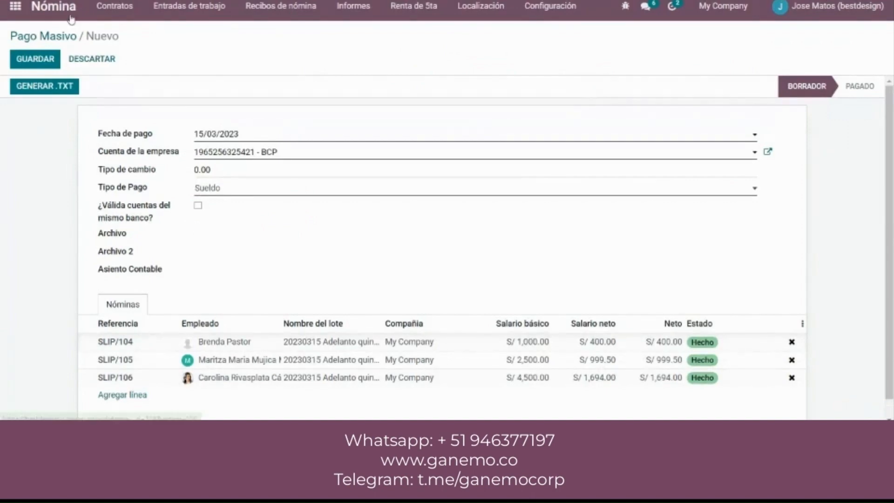
Save the mass payment, and generate and review its bank file, Reporte Banco - BCP.txt
{"action": "left_click", "coordinate": [39, 63]}
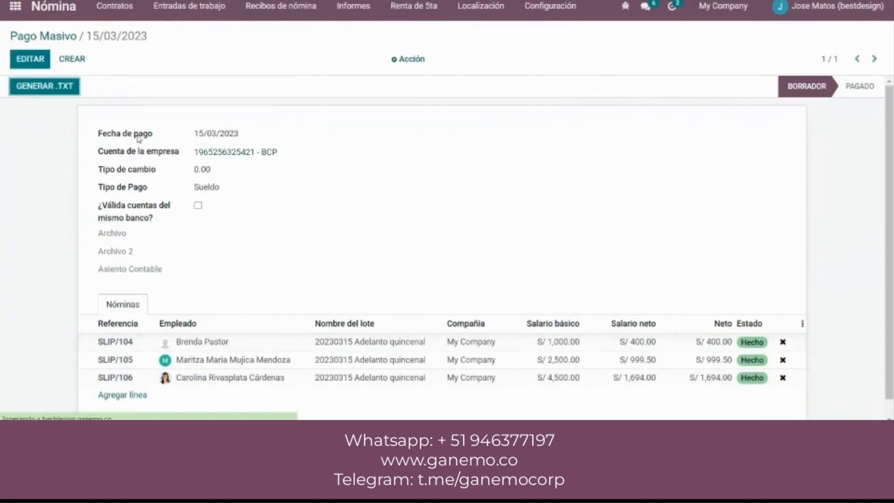
{"action": "left_click", "coordinate": [46, 83]}
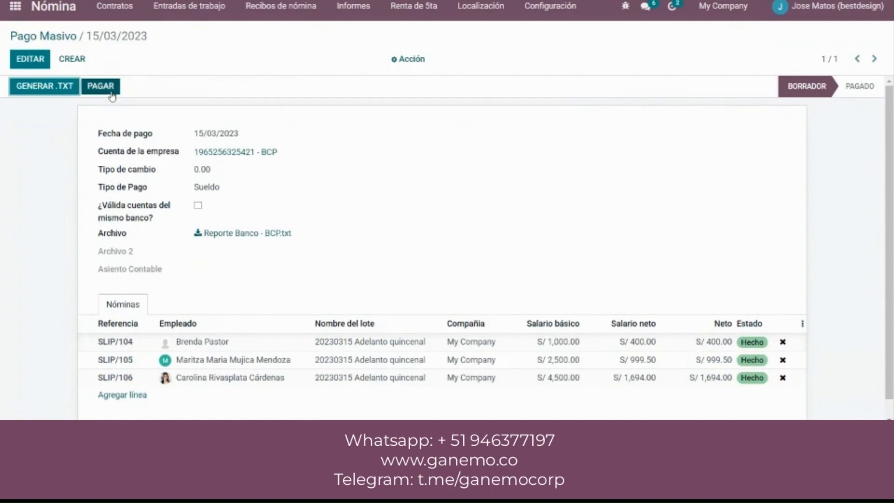
{"action": "left_click", "coordinate": [249, 234]}
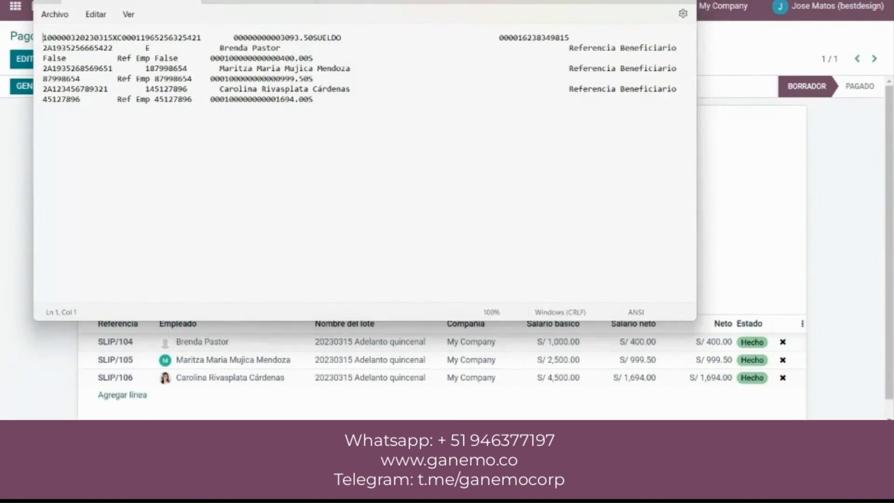
{"action": "left_click", "coordinate": [685, 1]}
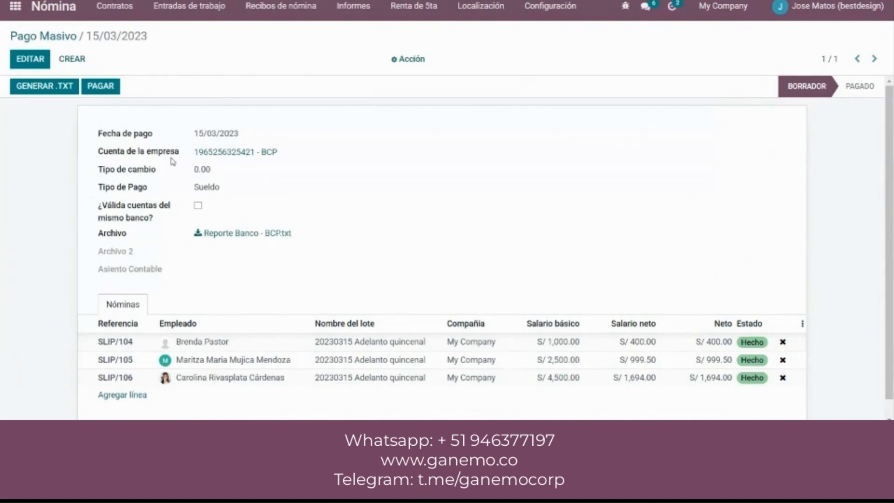
{"action": "mouse_move", "coordinate": [173, 161]}
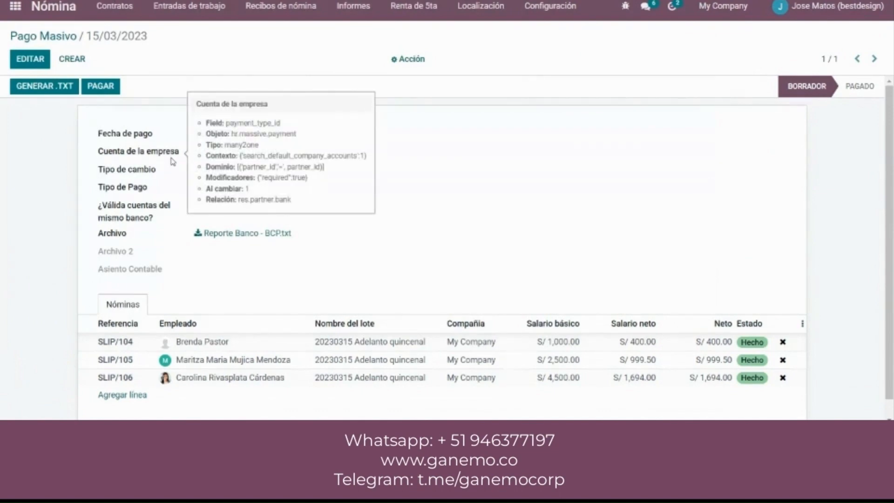
Pay the 15/03/2023 mass payment and review the journal entry linked in its Asiento Contable field
{"action": "mouse_move", "coordinate": [105, 89]}
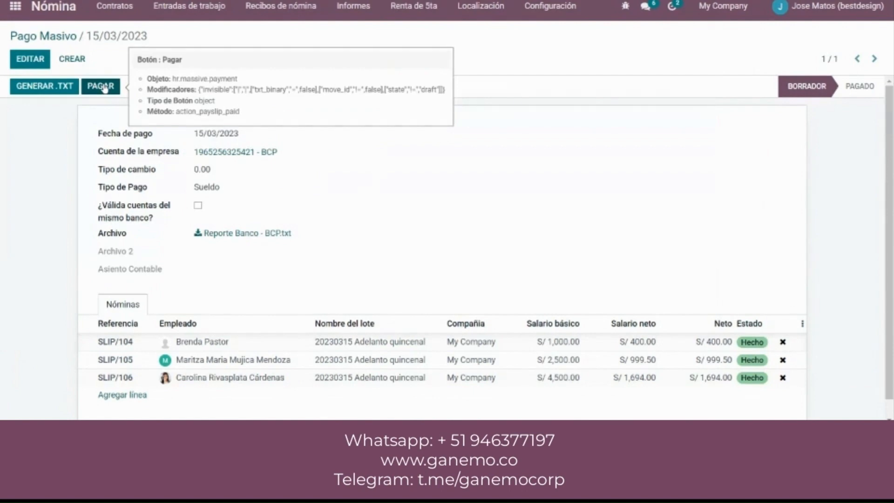
{"action": "left_click", "coordinate": [101, 87]}
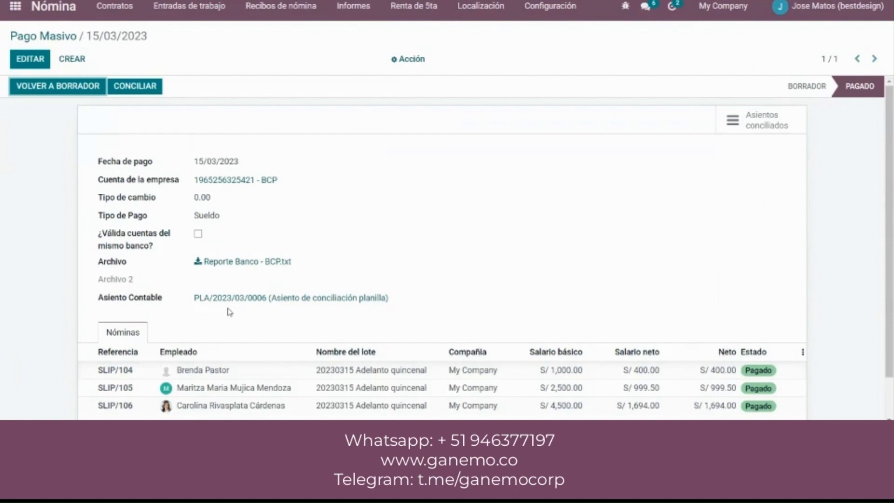
{"action": "left_click", "coordinate": [254, 297]}
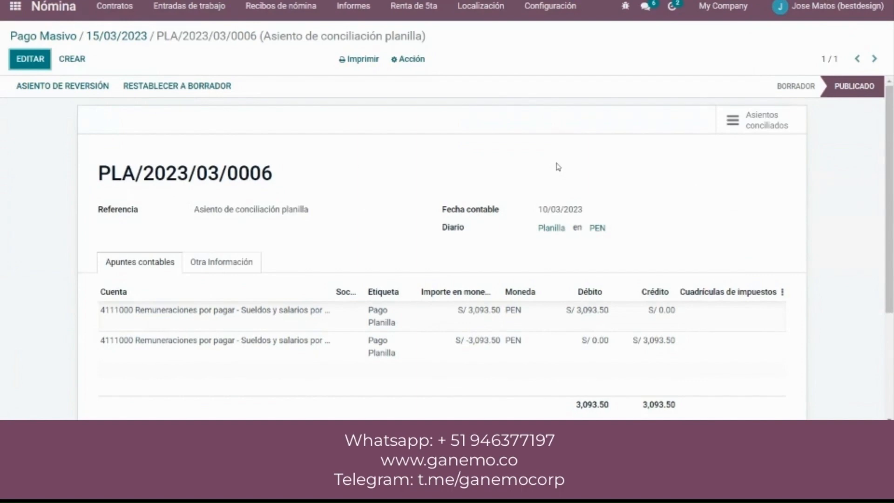
{"action": "scroll", "coordinate": [558, 167], "scroll_direction": "down", "scroll_amount": 3}
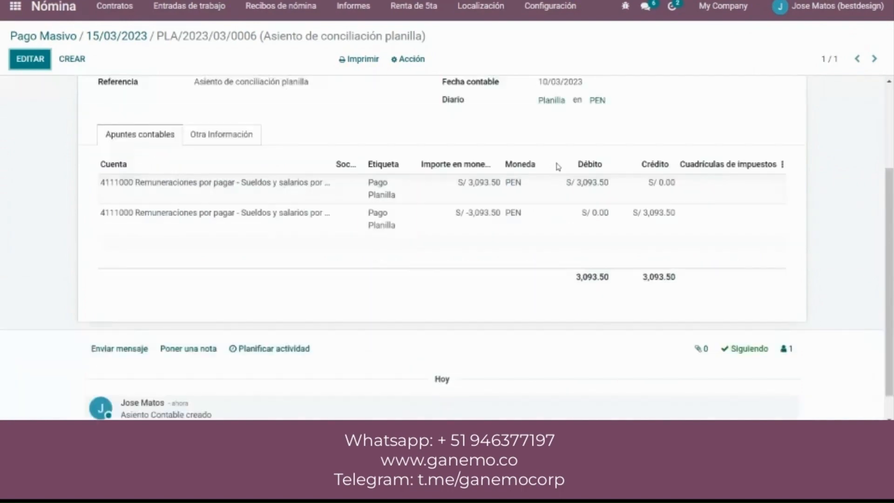
{"action": "scroll", "coordinate": [558, 167], "scroll_direction": "up", "scroll_amount": 3}
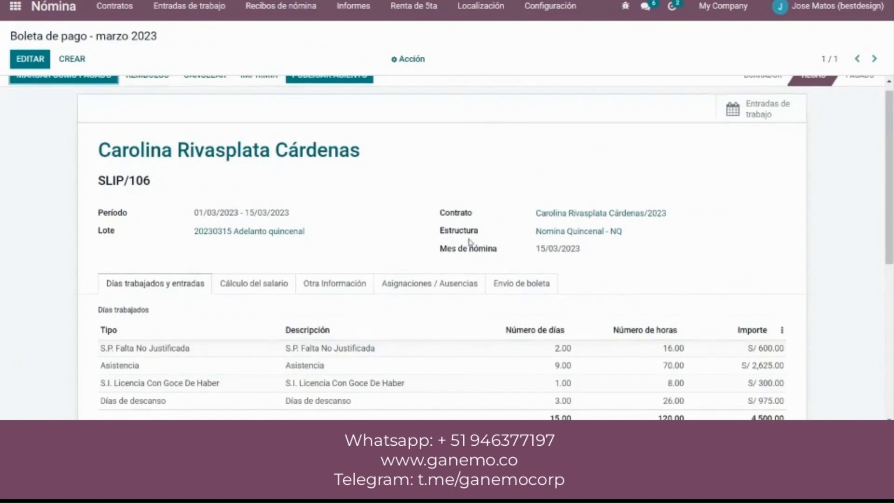
Find and open the accounting Libro mayor, and filter its entries by Cuenta 411
{"action": "left_click", "coordinate": [333, 284]}
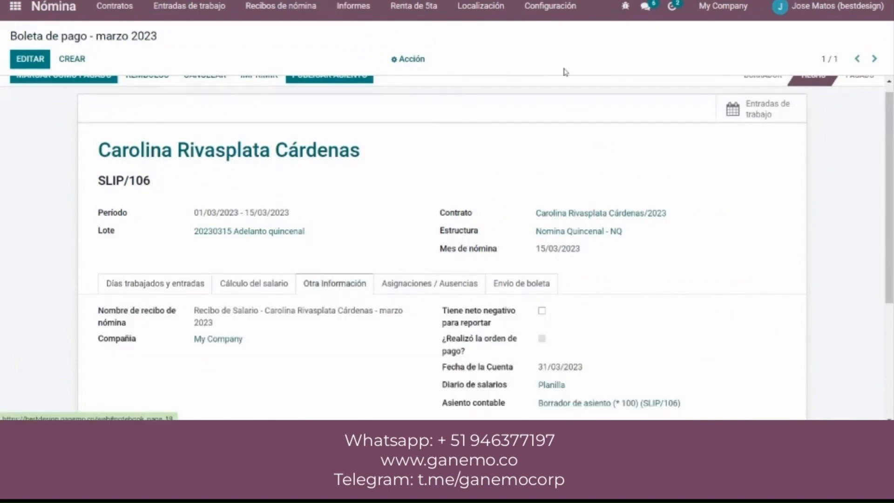
{"action": "right_click", "coordinate": [694, 28]}
{"action": "left_click", "coordinate": [706, 36]}
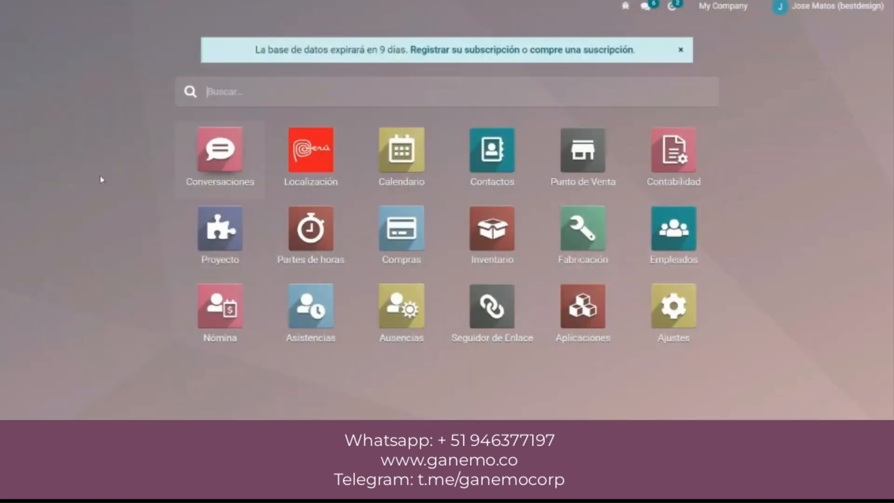
{"action": "type", "text": "l"}
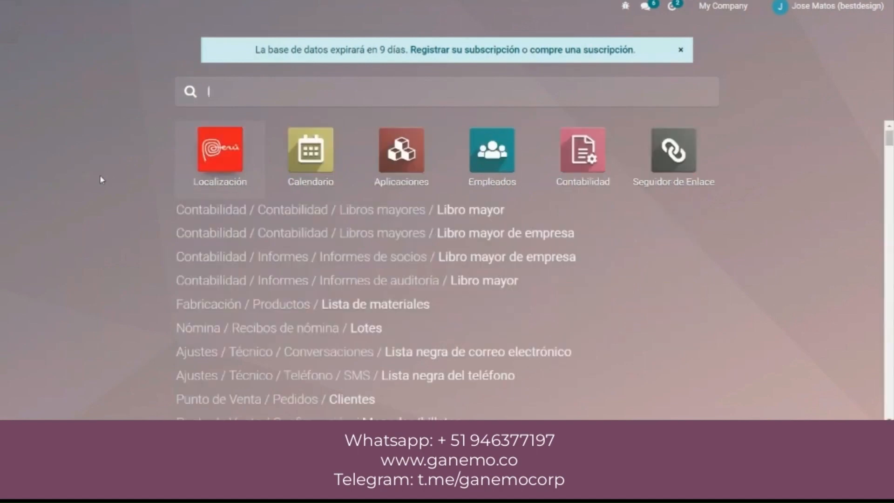
{"action": "type", "text": "ibro may"}
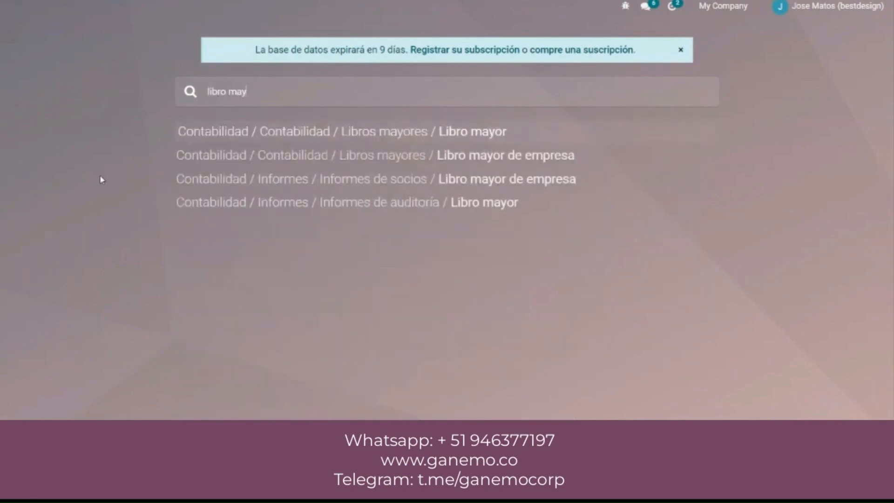
{"action": "key", "text": "Return"}
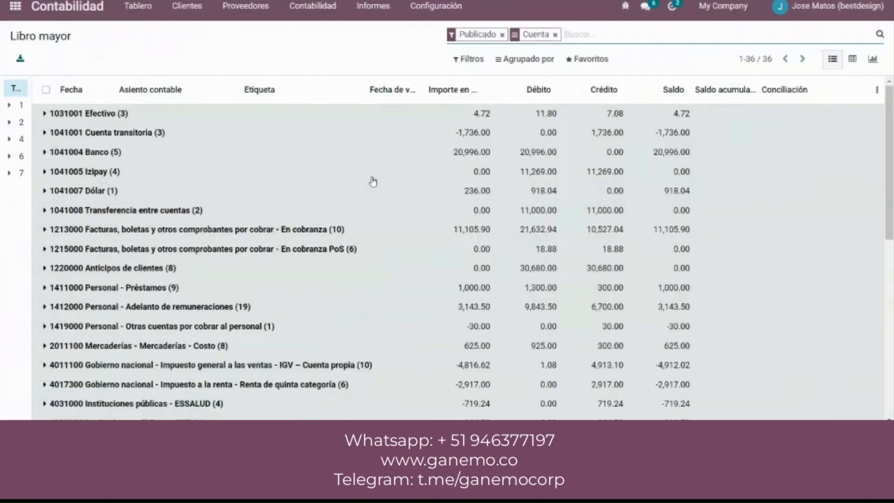
{"action": "type", "text": "411"}
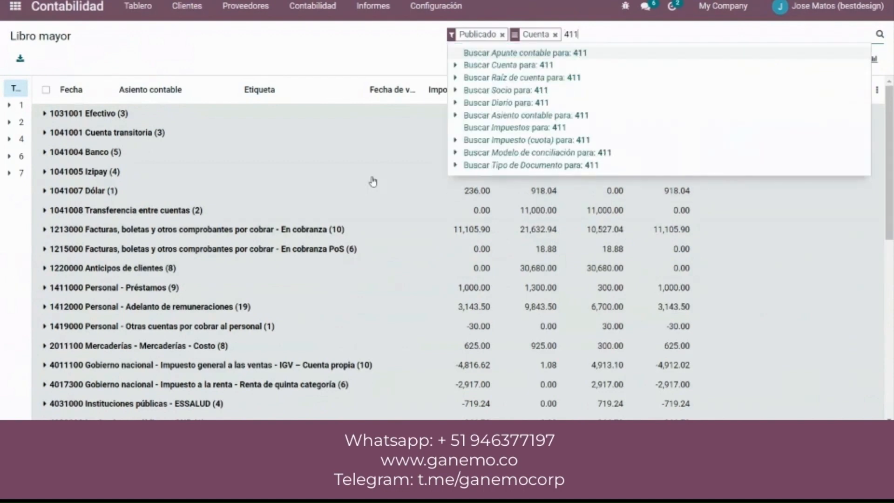
{"action": "key", "text": "Down"}
{"action": "key", "text": "Return"}
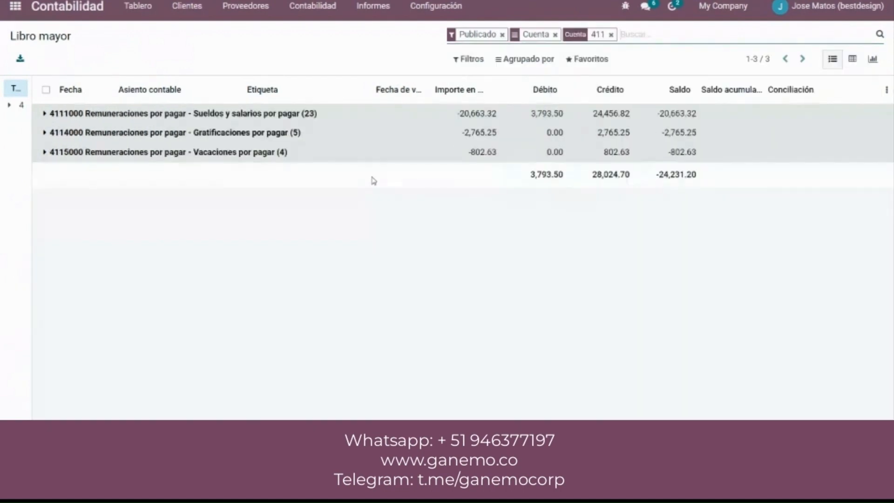
Expand account 4111000 Sueldos y salarios por pagar and filter the ledger to marzo 2023 to examine the payroll entries
{"action": "left_click", "coordinate": [294, 114]}
{"action": "left_click", "coordinate": [469, 59]}
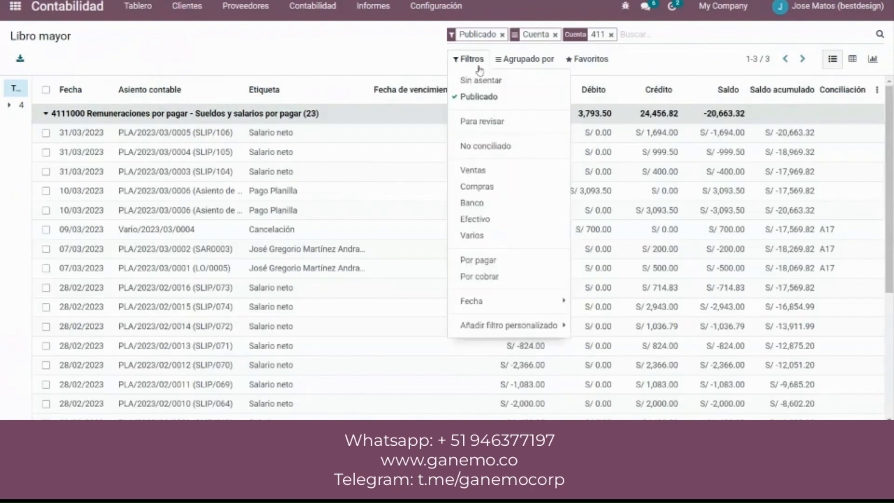
{"action": "left_click", "coordinate": [519, 305]}
{"action": "left_click", "coordinate": [598, 224]}
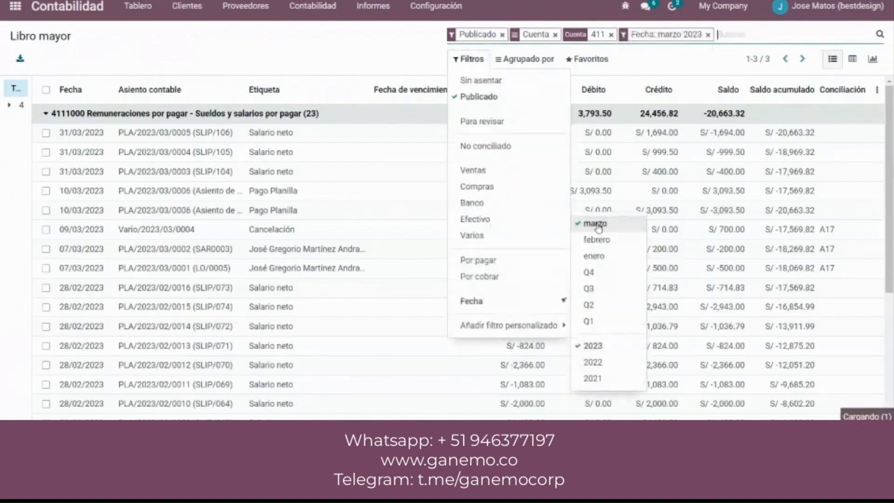
{"action": "left_click", "coordinate": [325, 50]}
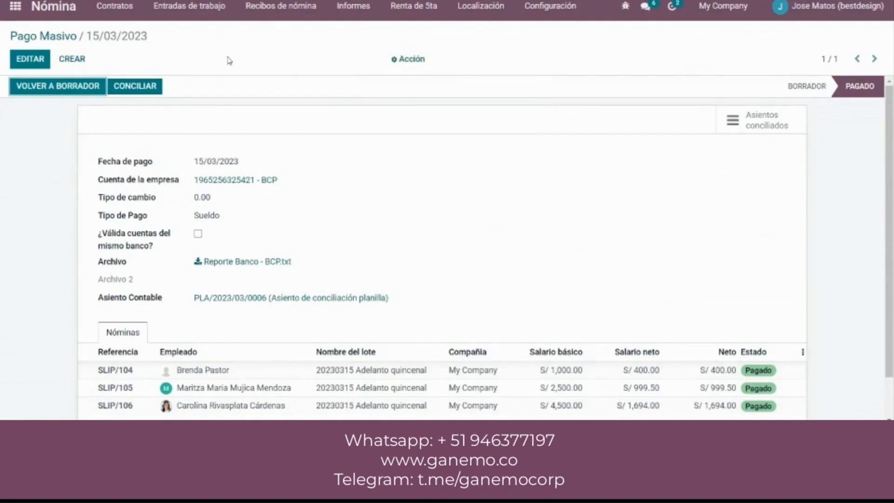
Reconcile the paid mass payment, and reopen the Libro mayor filtered by Cuenta 411
{"action": "left_click", "coordinate": [135, 86]}
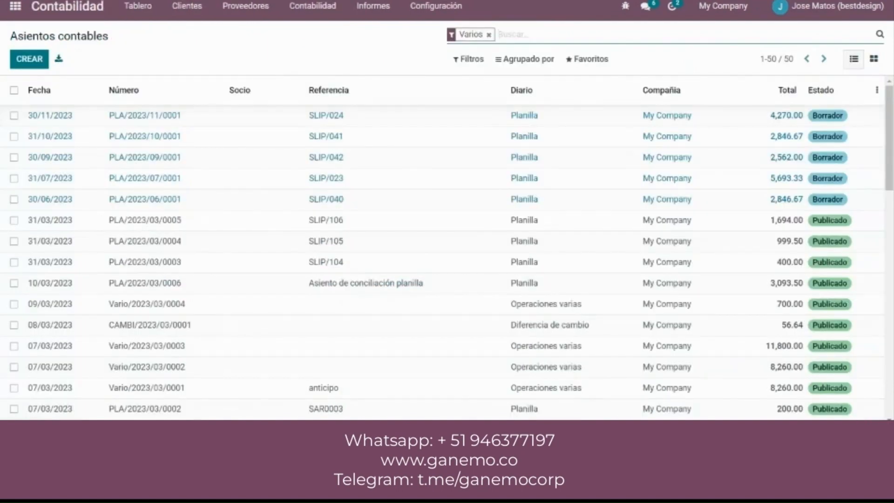
{"action": "left_click", "coordinate": [292, 7]}
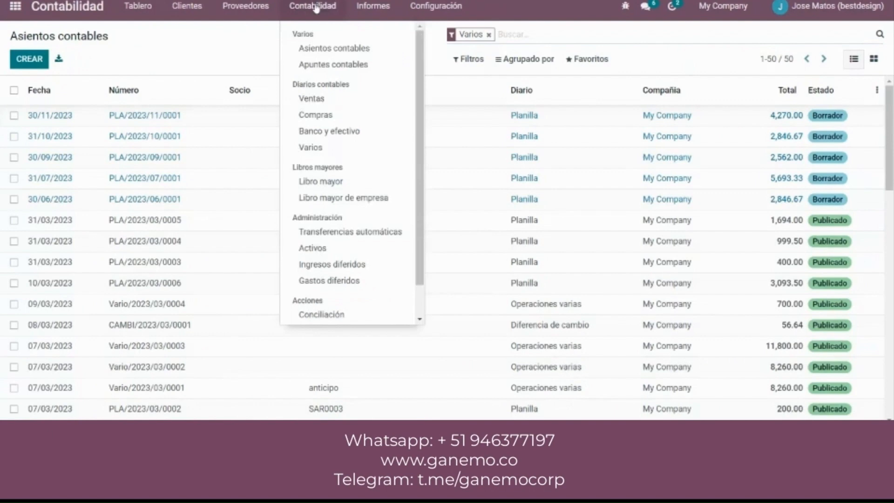
{"action": "left_click", "coordinate": [334, 200]}
{"action": "type", "text": "411"}
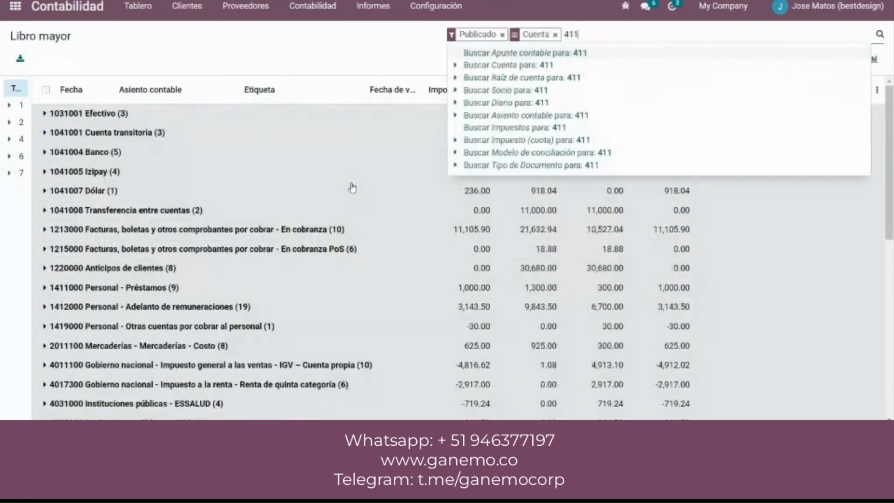
{"action": "key", "text": "Return"}
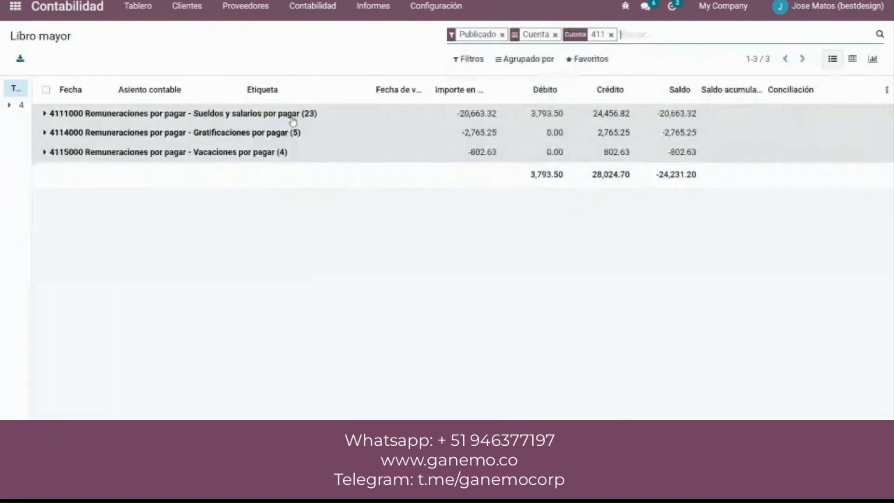
Filter the ledger to marzo 2023 and expand account 4111000 to examine the reconciliation of the payslip and payment entries
{"action": "left_click", "coordinate": [500, 58]}
{"action": "left_click", "coordinate": [498, 60]}
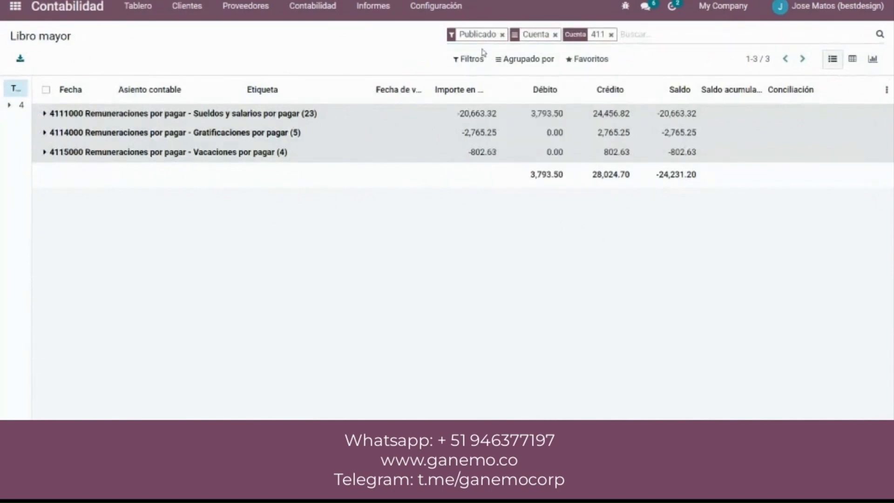
{"action": "left_click", "coordinate": [467, 58]}
{"action": "left_click", "coordinate": [509, 325]}
{"action": "mouse_move", "coordinate": [512, 304]}
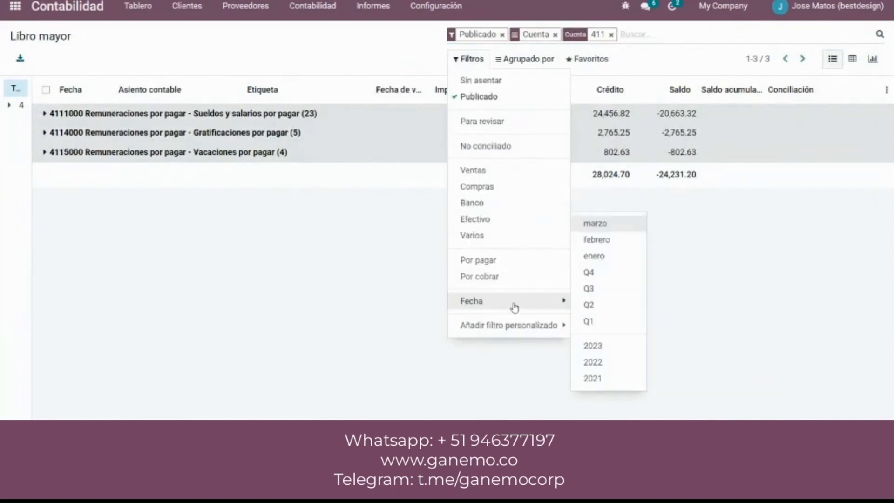
{"action": "left_click", "coordinate": [593, 224]}
{"action": "left_click", "coordinate": [203, 115]}
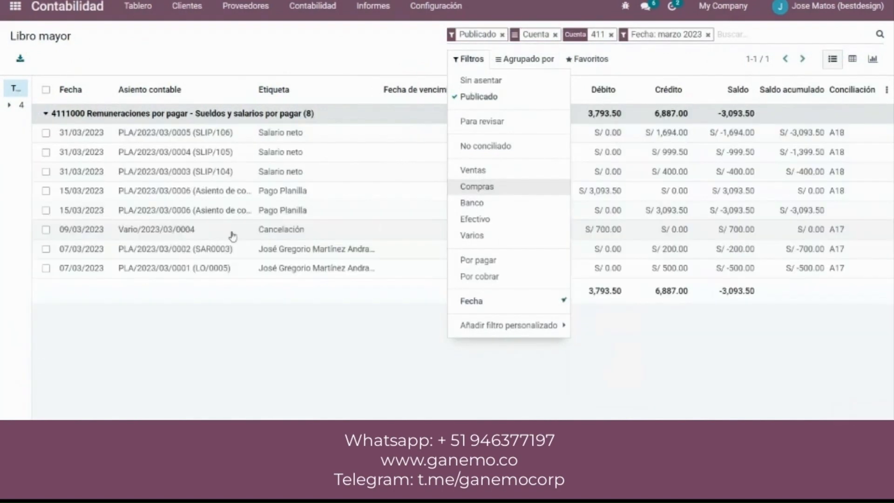
{"action": "left_click", "coordinate": [305, 373]}
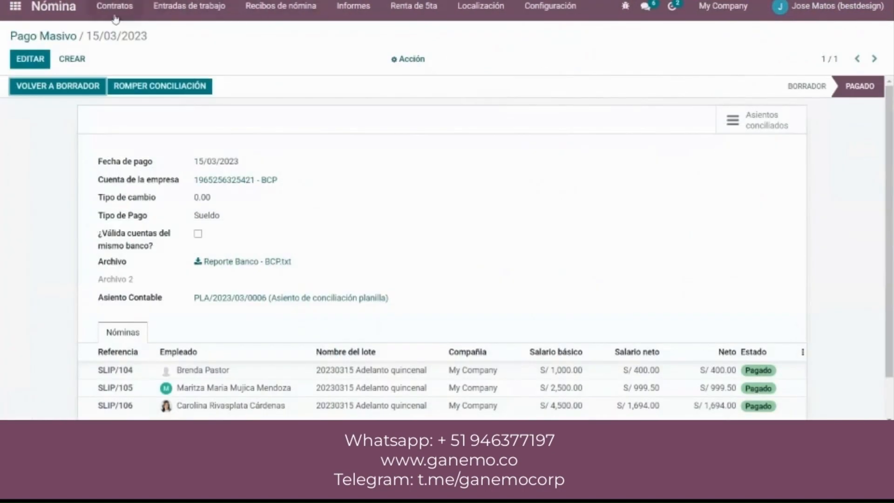
{"action": "left_click", "coordinate": [281, 12]}
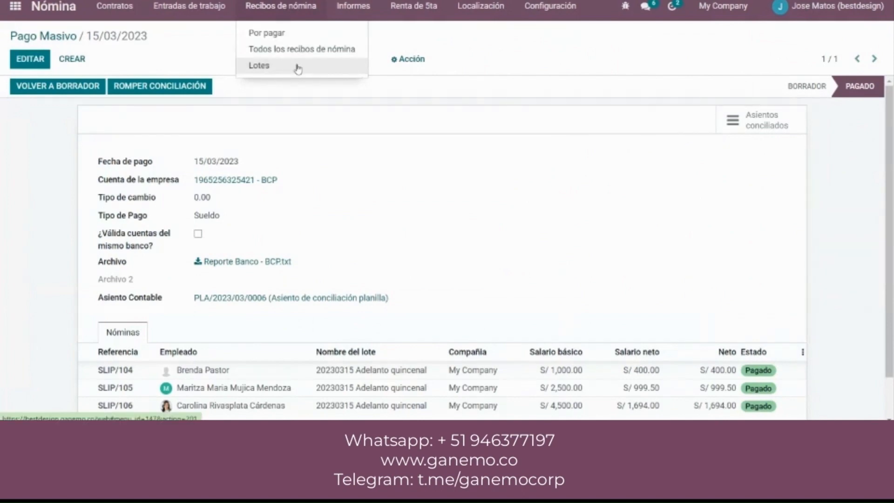
{"action": "left_click", "coordinate": [326, 140]}
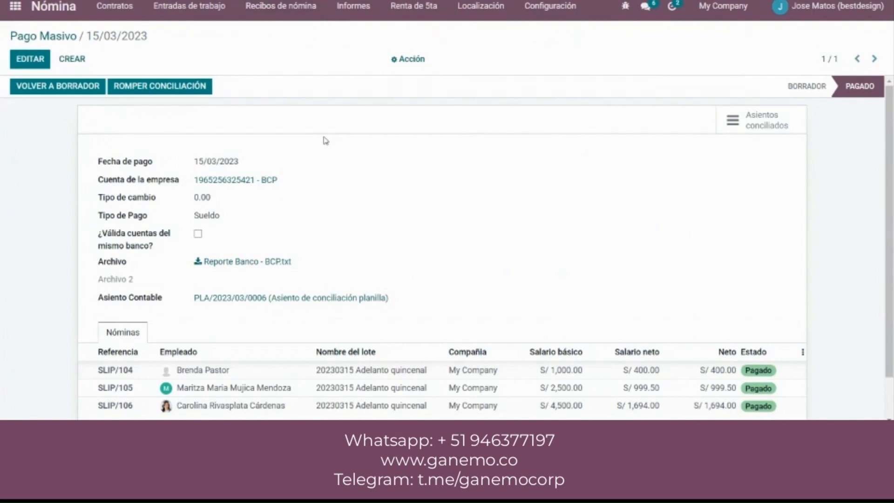
{"action": "left_click", "coordinate": [186, 14]}
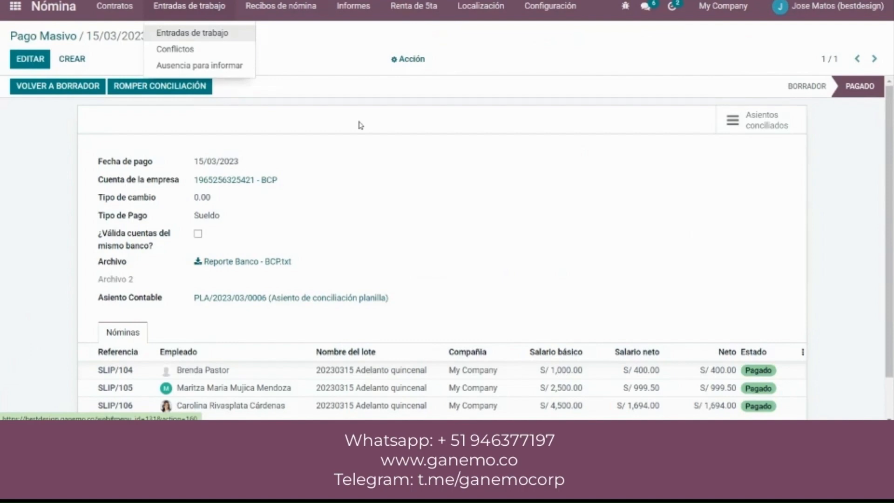
{"action": "left_click", "coordinate": [245, 126]}
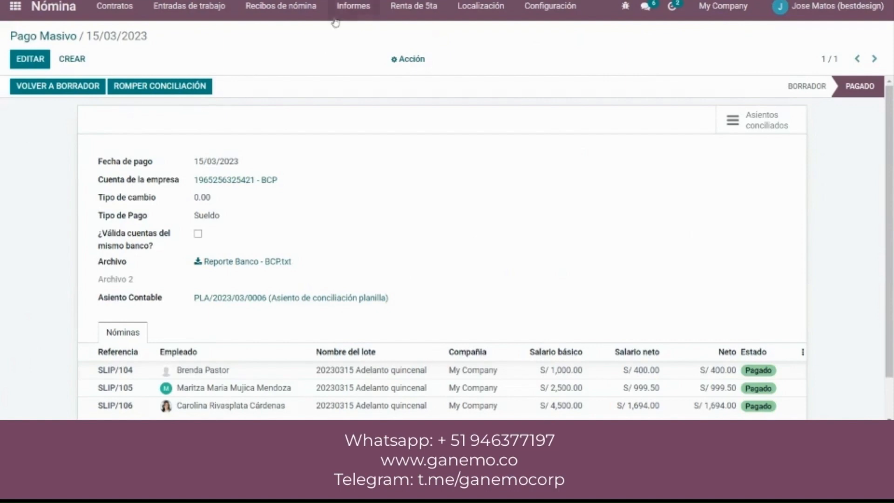
Create a new payslip batch in Nómina named 202303-01 Semanal
{"action": "left_click", "coordinate": [315, 11]}
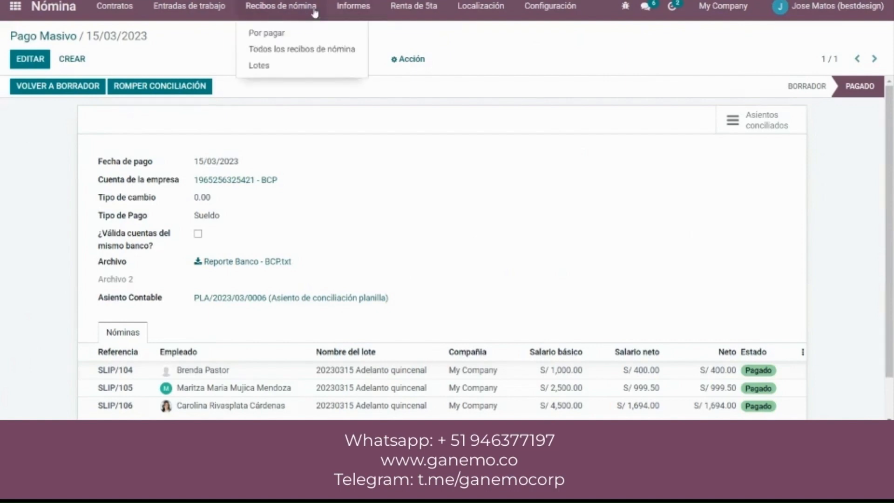
{"action": "left_click", "coordinate": [300, 73]}
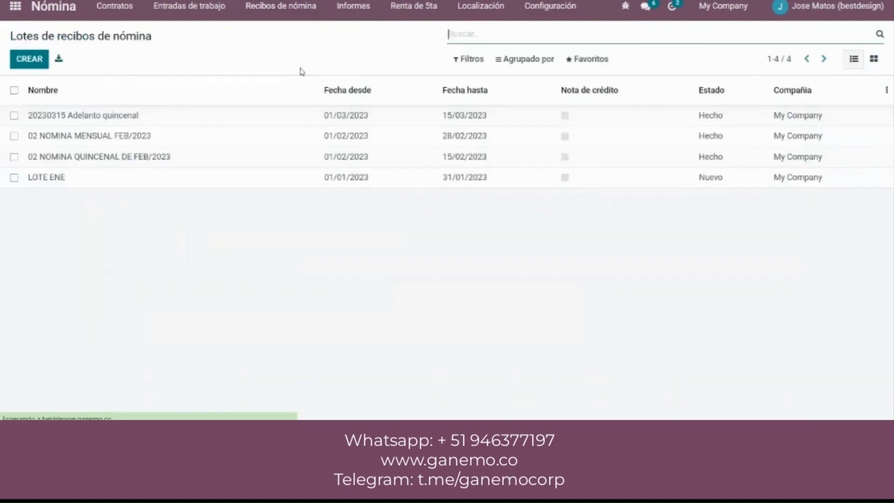
{"action": "left_click", "coordinate": [47, 70]}
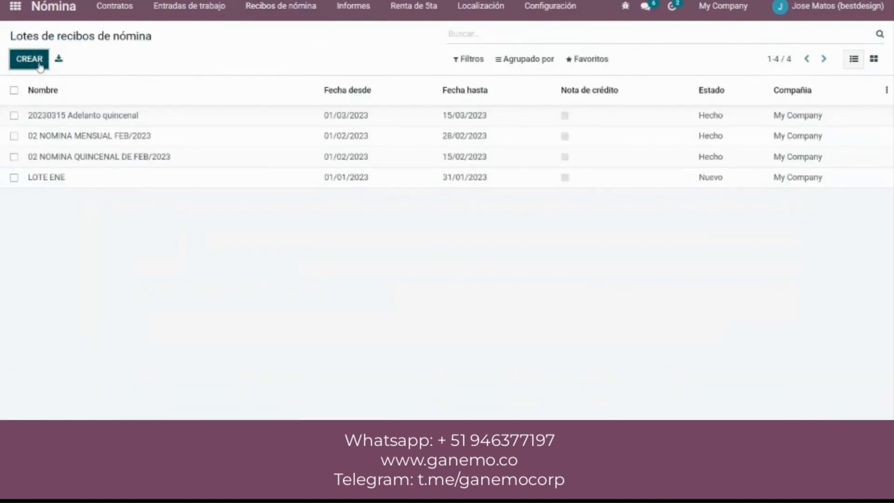
{"action": "type", "text": "202303"}
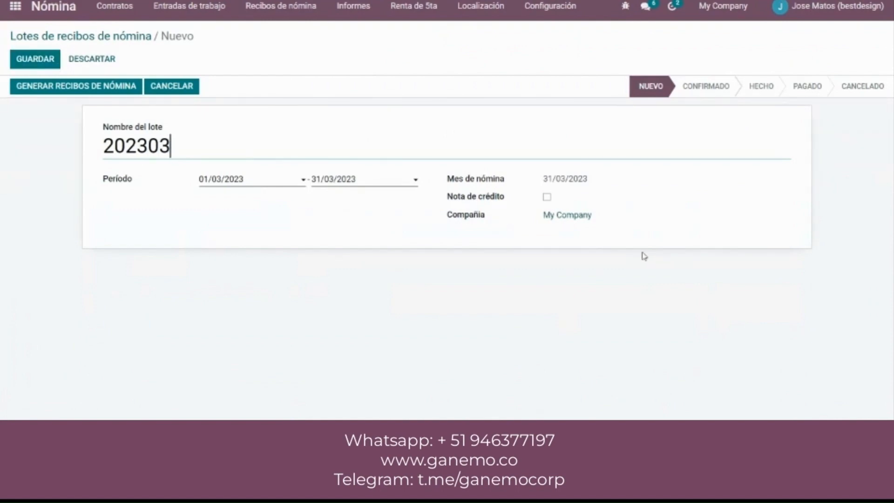
{"action": "type", "text": "-01 Semanal"}
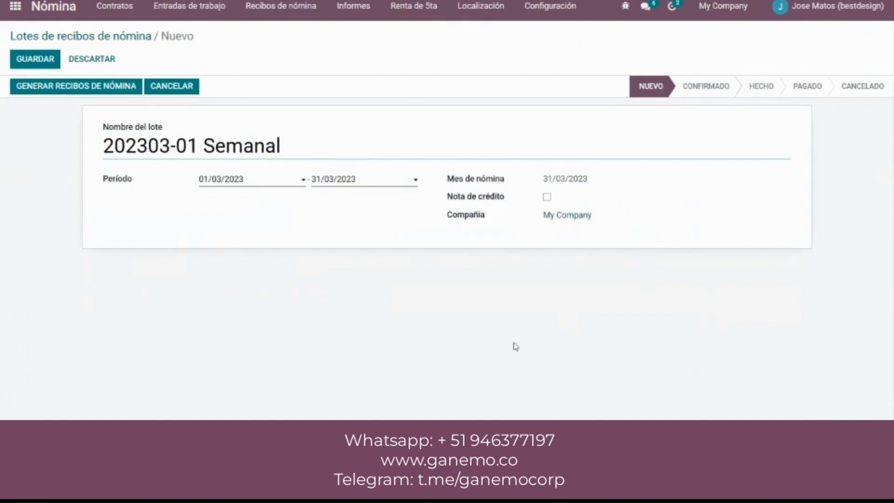
{"action": "left_click", "coordinate": [333, 178]}
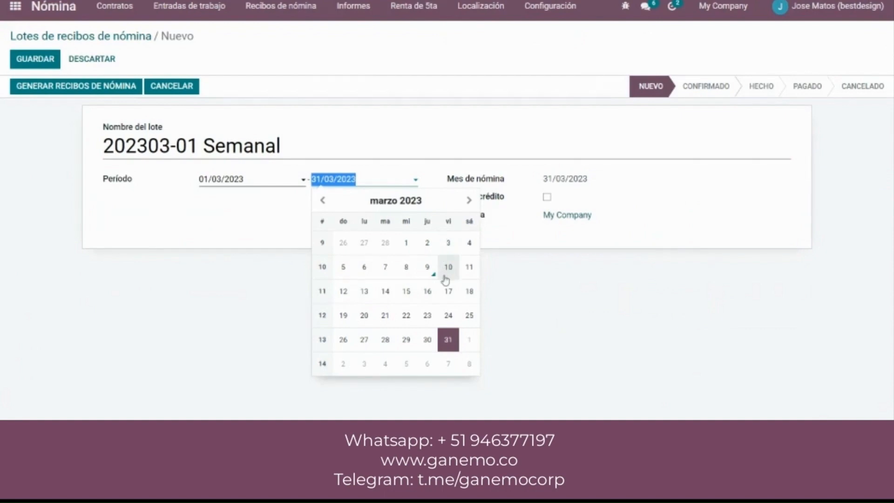
{"action": "left_click", "coordinate": [363, 267]}
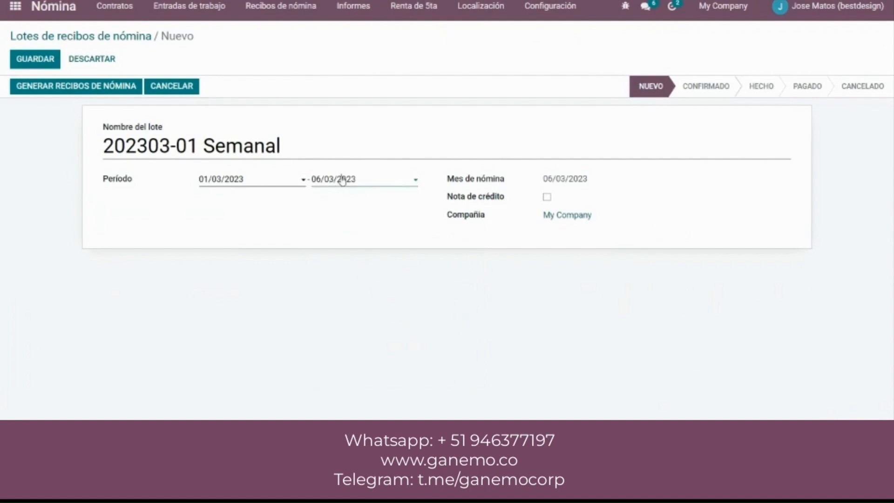
{"action": "left_click", "coordinate": [342, 181]}
{"action": "left_click", "coordinate": [350, 268]}
Set the batch period from 06/03/2023 to 12/03/2023 and save the 202303-01 Semanal batch
{"action": "left_click", "coordinate": [241, 186]}
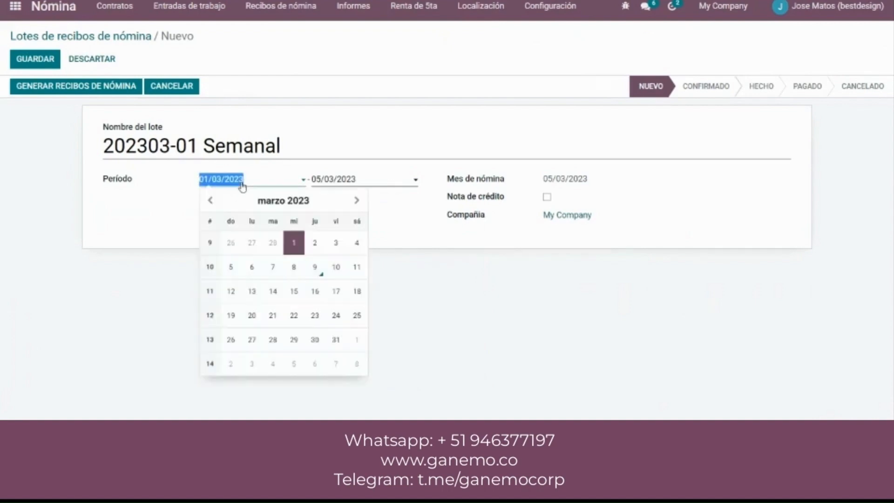
{"action": "left_click", "coordinate": [251, 278]}
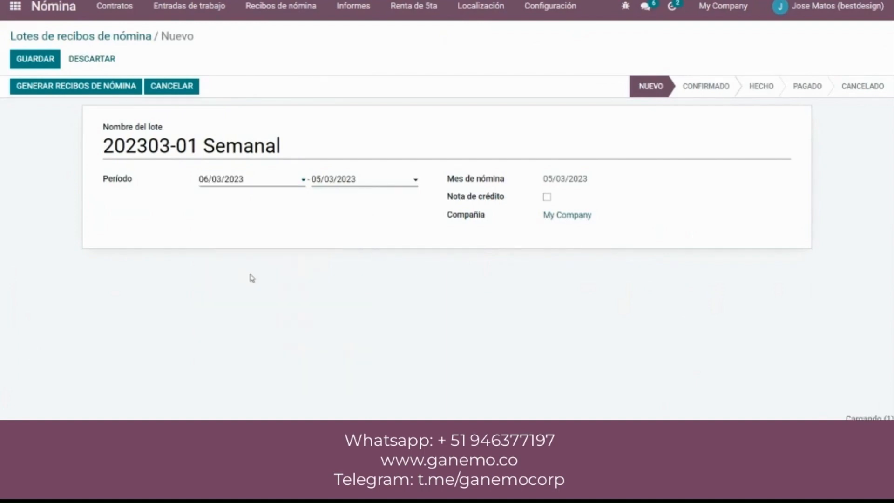
{"action": "left_click", "coordinate": [342, 181]}
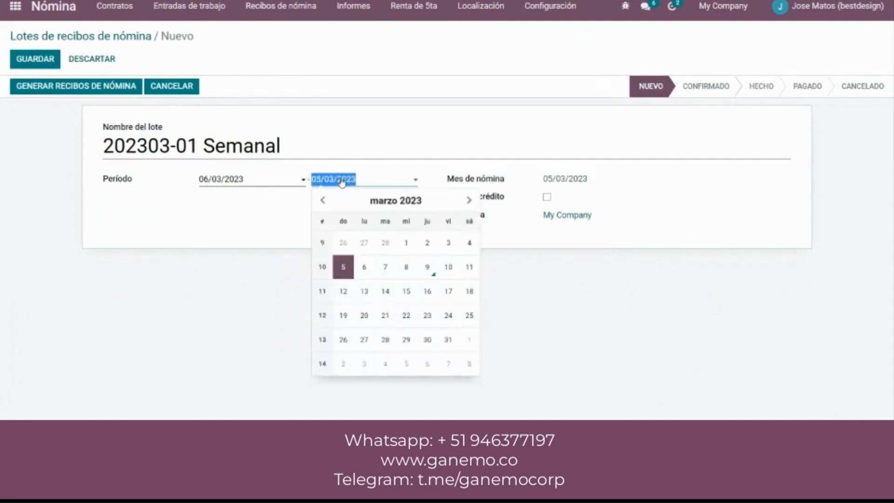
{"action": "left_click", "coordinate": [343, 293]}
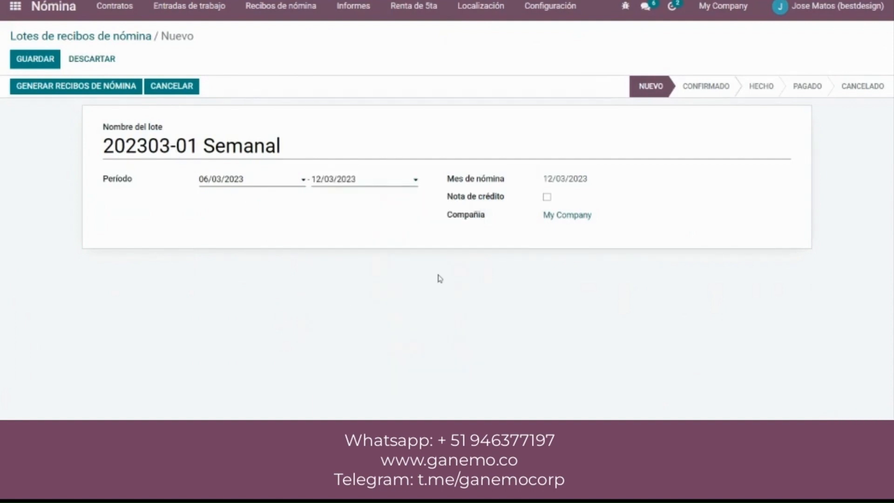
{"action": "left_click", "coordinate": [370, 184]}
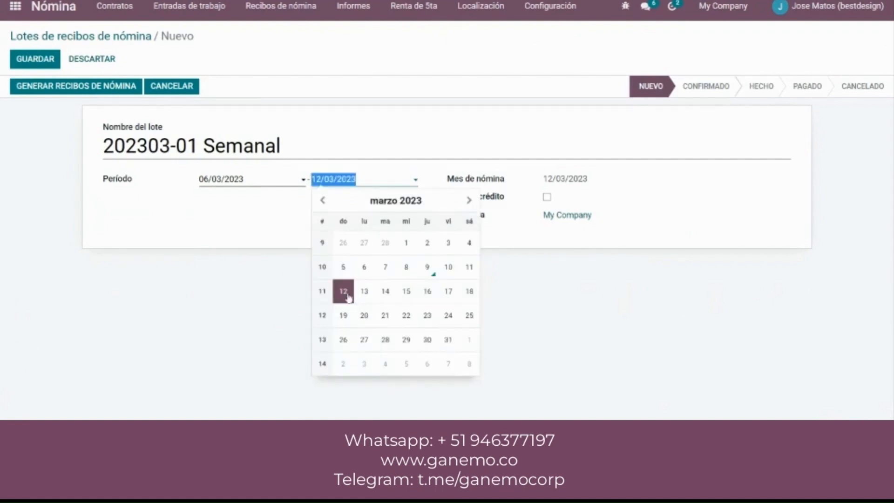
{"action": "left_click", "coordinate": [243, 264]}
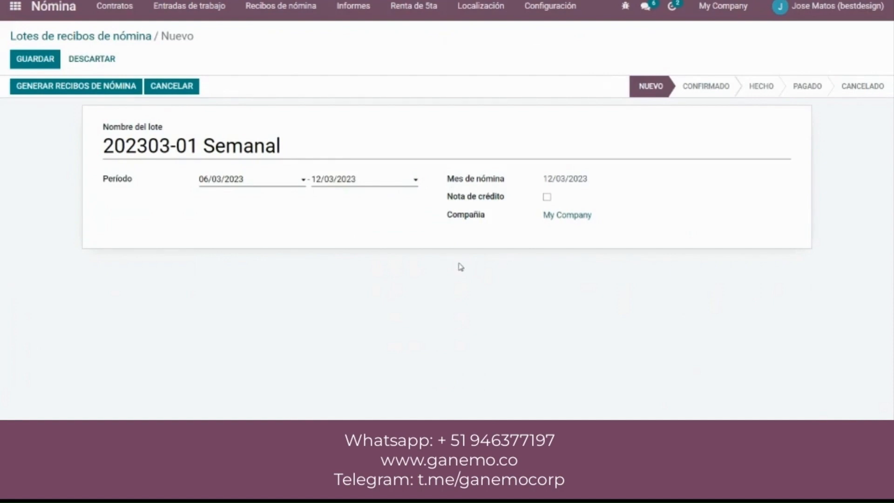
{"action": "left_click", "coordinate": [37, 60]}
Start generating payslips for the weekly batch with an emptied employee list and open the employee selection
{"action": "left_click", "coordinate": [116, 90]}
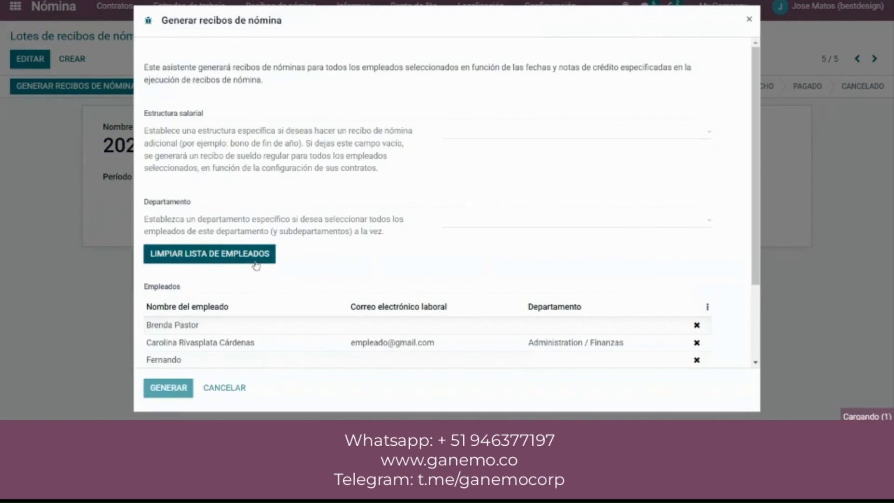
{"action": "left_click", "coordinate": [247, 261]}
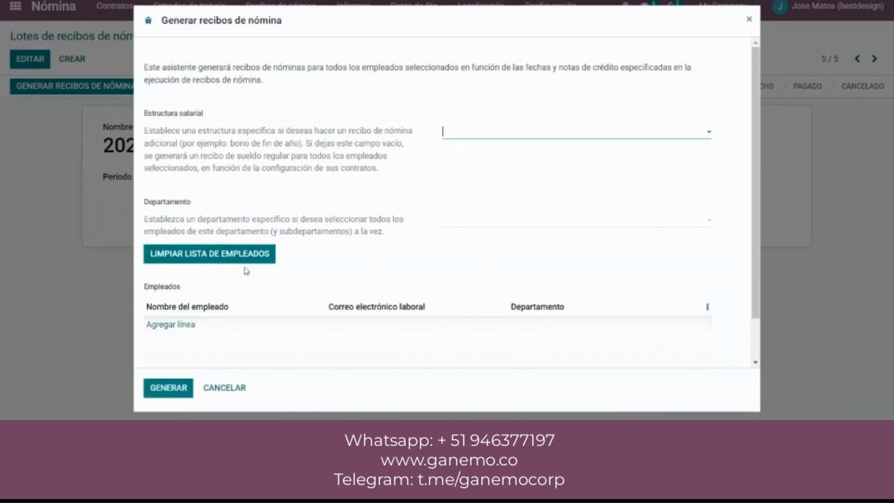
{"action": "left_click", "coordinate": [177, 326]}
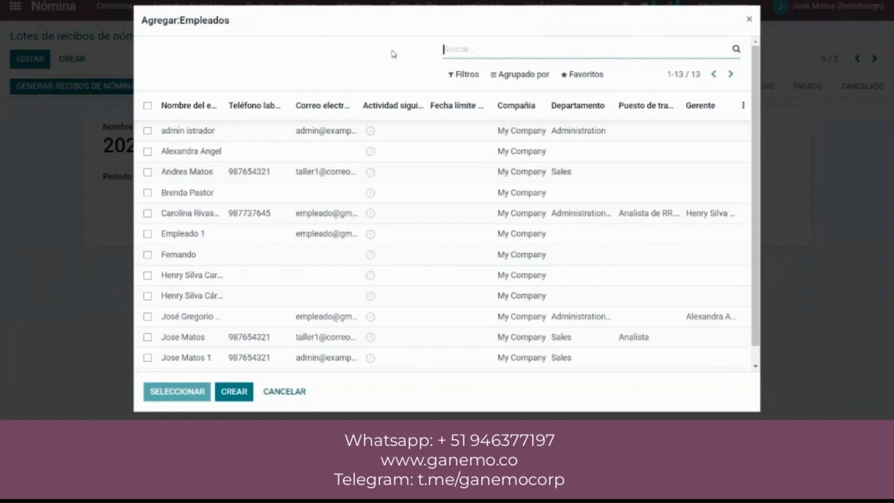
Add all employees whose tag (Etiquetas) matches opera and generate their payslips with the salary structure left blank
{"action": "type", "text": "sal"}
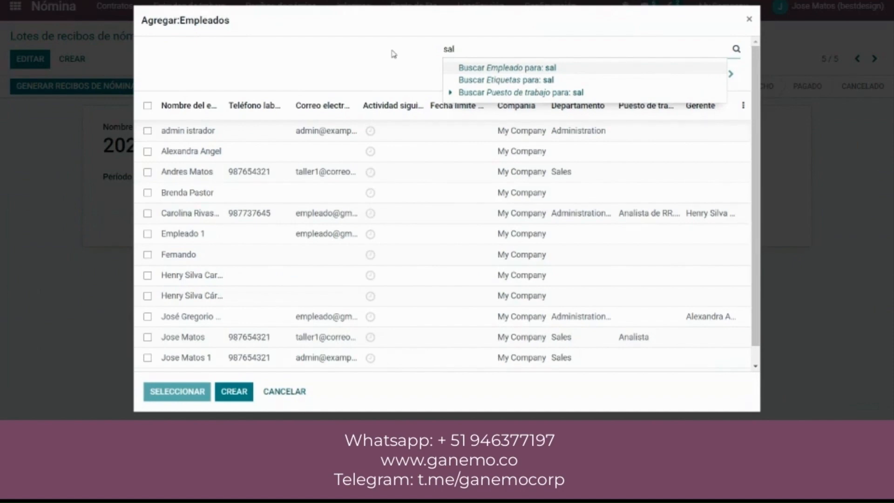
{"action": "key", "text": "BackSpace"}
{"action": "key", "text": "BackSpace"}
{"action": "key", "text": "BackSpace"}
{"action": "type", "text": "opera"}
{"action": "key", "text": "Down"}
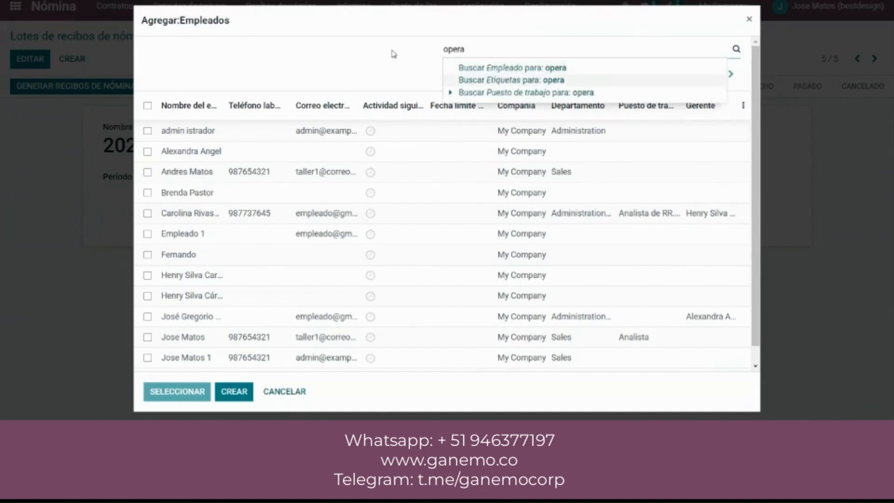
{"action": "key", "text": "Return"}
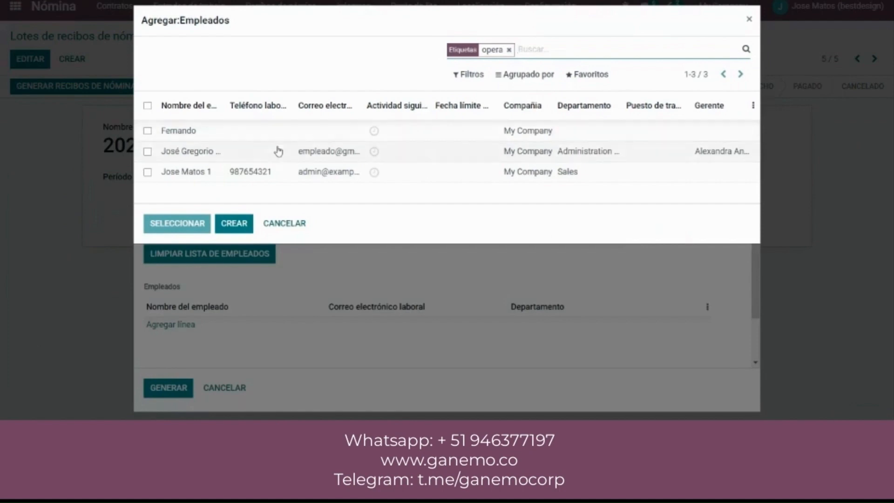
{"action": "left_click", "coordinate": [147, 107]}
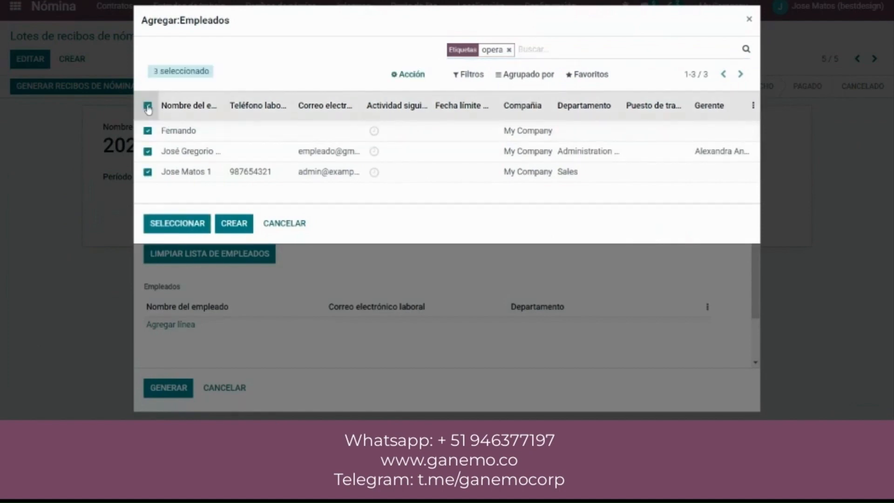
{"action": "left_click", "coordinate": [178, 224]}
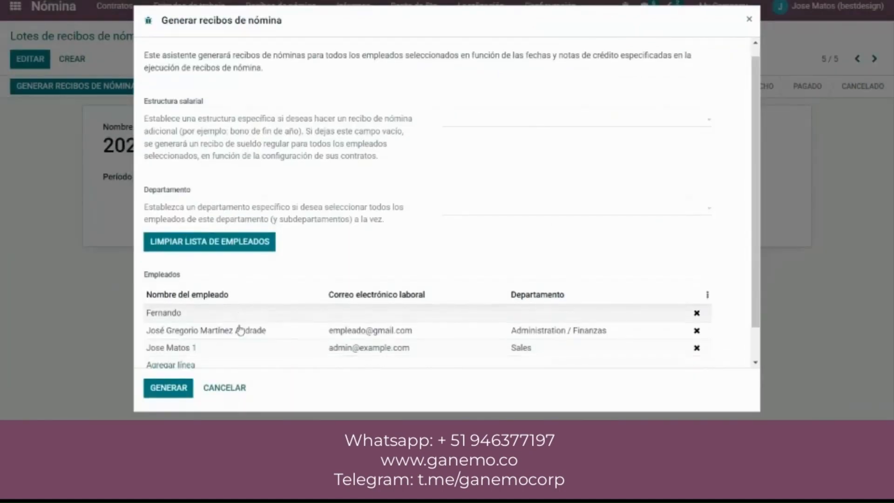
{"action": "scroll", "coordinate": [239, 331], "scroll_direction": "down", "scroll_amount": 2}
{"action": "left_click", "coordinate": [179, 389]}
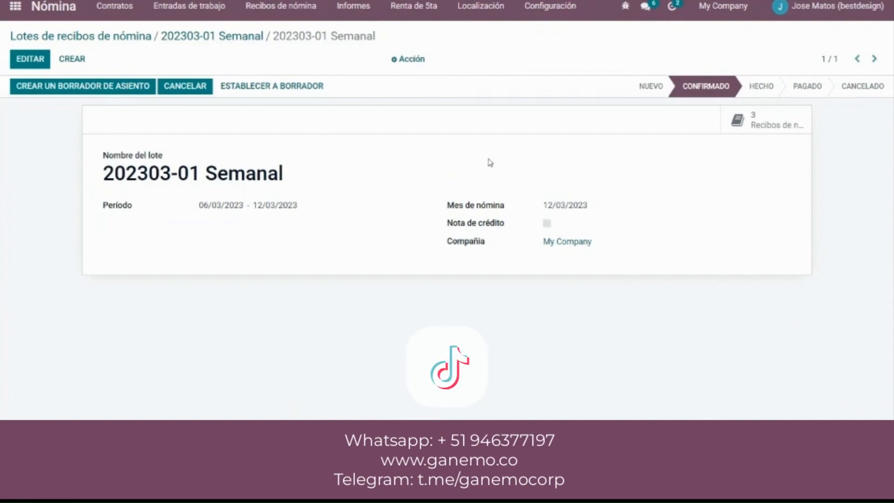
Check the generated payslips, and cancel the batch and return it to draft
{"action": "left_click", "coordinate": [771, 122]}
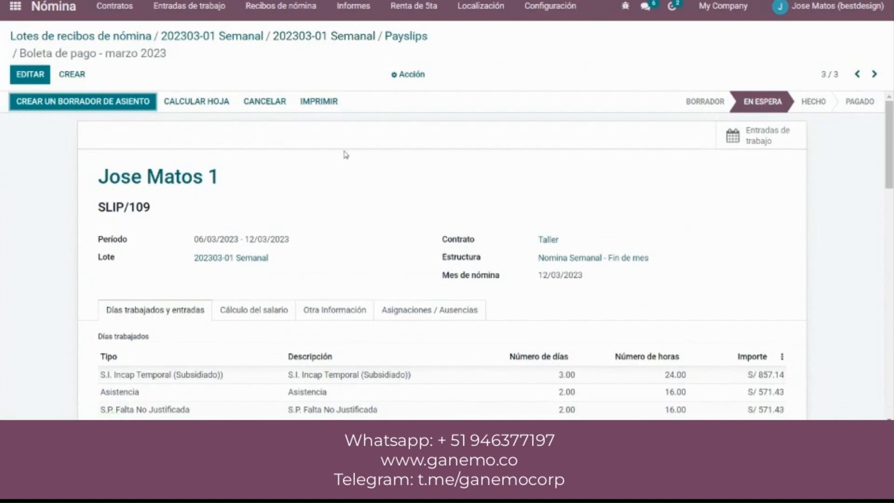
{"action": "left_click", "coordinate": [351, 40]}
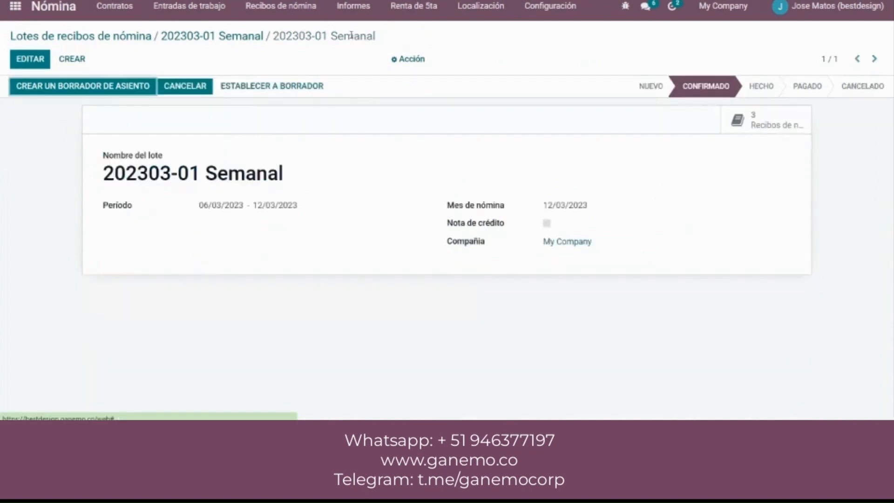
{"action": "left_click", "coordinate": [191, 90]}
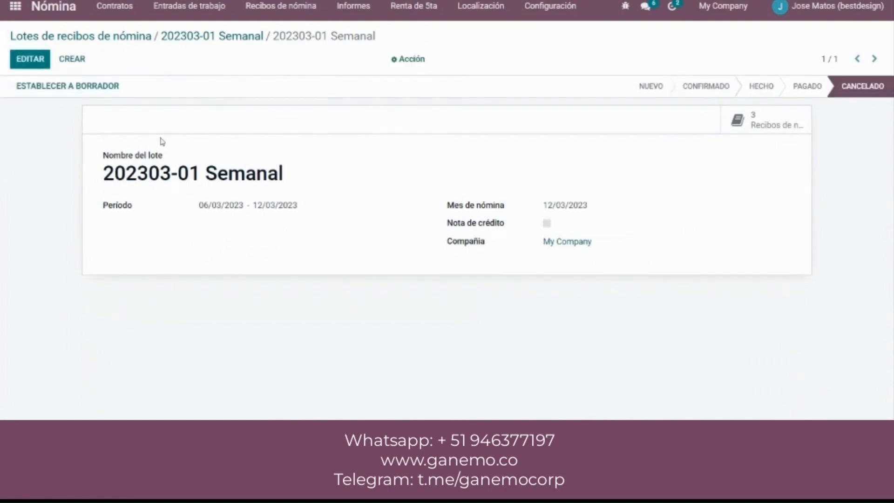
{"action": "left_click", "coordinate": [105, 91]}
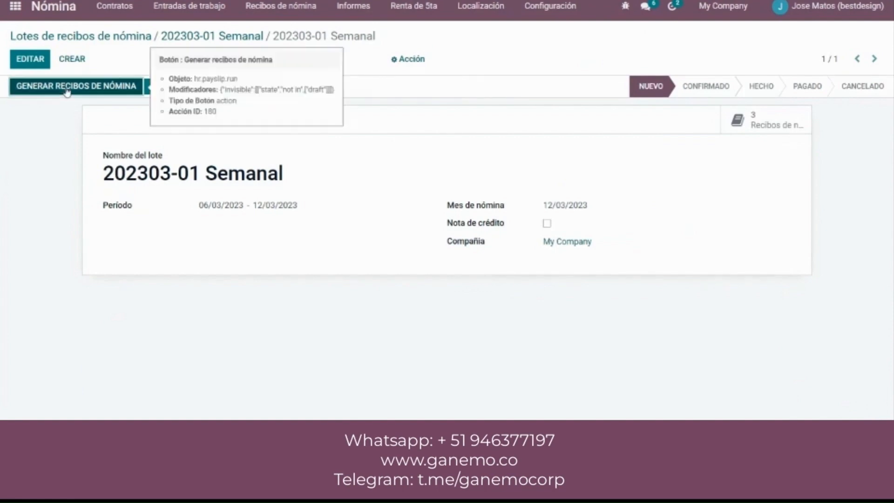
Restart payslip generation for the batch, replacing the default employee list with all employees tagged opera
{"action": "left_click", "coordinate": [110, 89]}
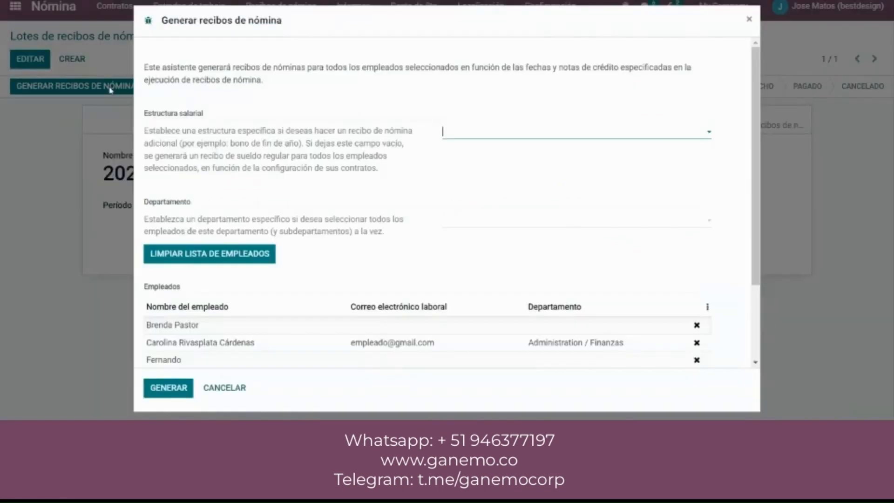
{"action": "left_click", "coordinate": [264, 261]}
{"action": "left_click", "coordinate": [185, 327]}
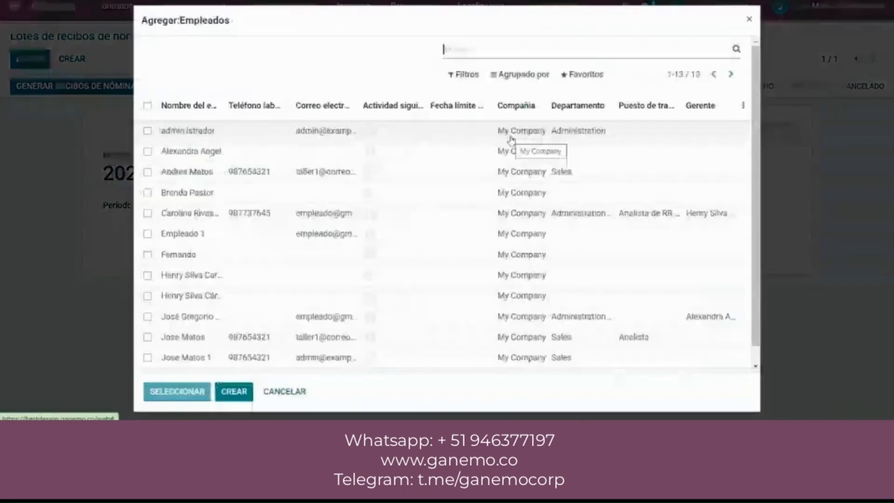
{"action": "type", "text": "opera"}
{"action": "key", "text": "Return"}
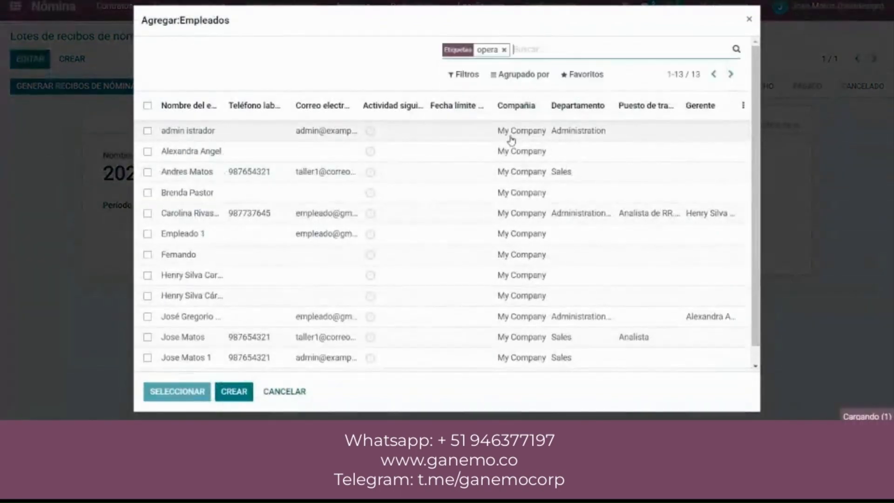
{"action": "left_click", "coordinate": [147, 105]}
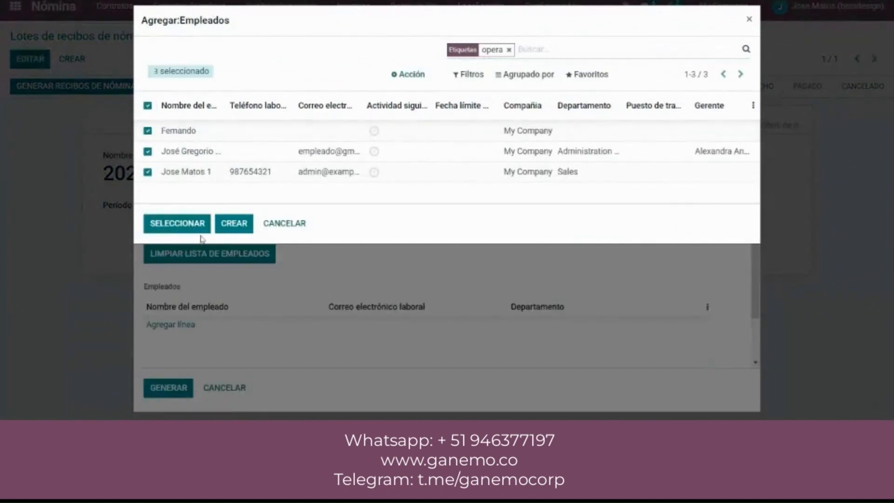
{"action": "left_click", "coordinate": [186, 226]}
Assign the salary structure Nomina Semanal - NS and generate the payslips
{"action": "left_click", "coordinate": [490, 131]}
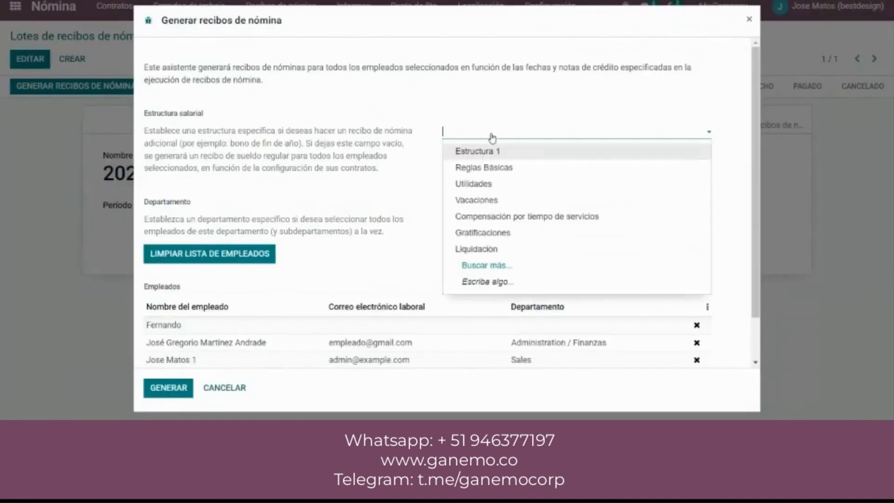
{"action": "type", "text": "semana"}
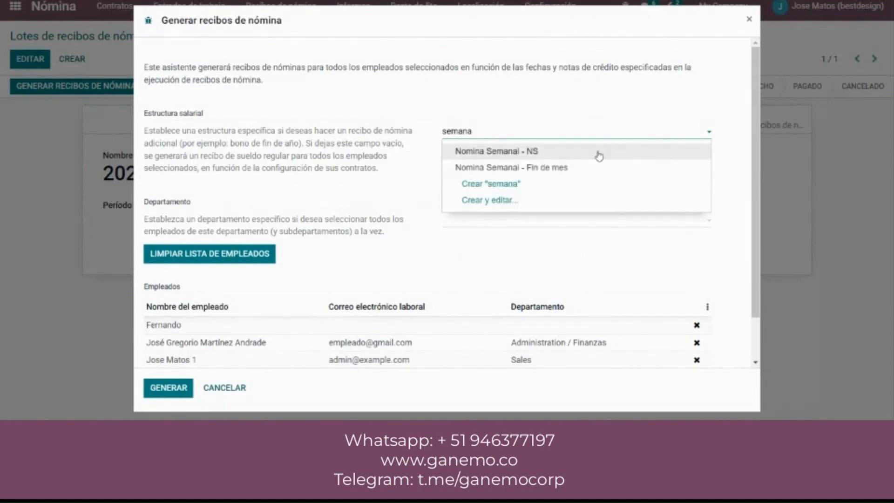
{"action": "left_click", "coordinate": [598, 152]}
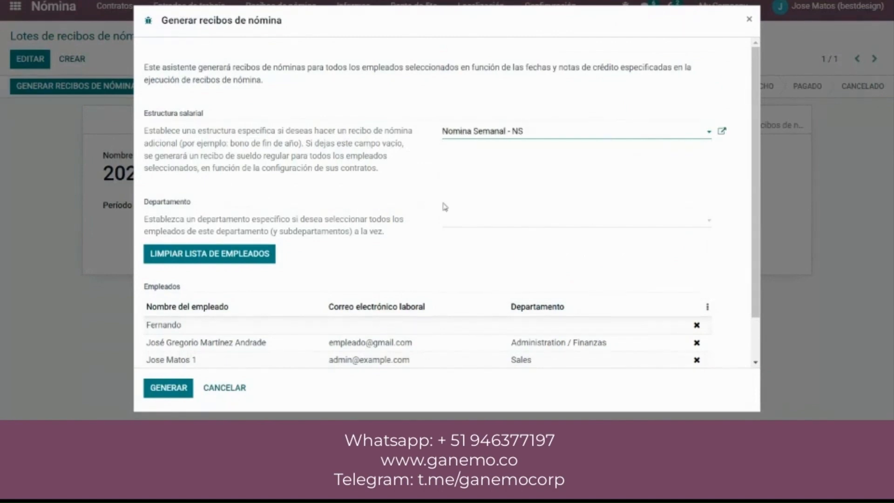
{"action": "left_click", "coordinate": [167, 391]}
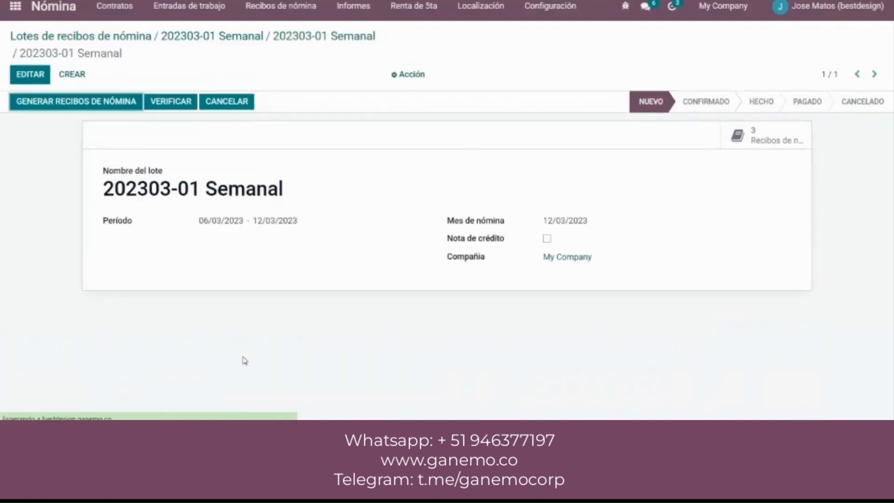
Open the batch's payslips and compute the sheet (Calcular hoja) for all of them
{"action": "left_click", "coordinate": [747, 137]}
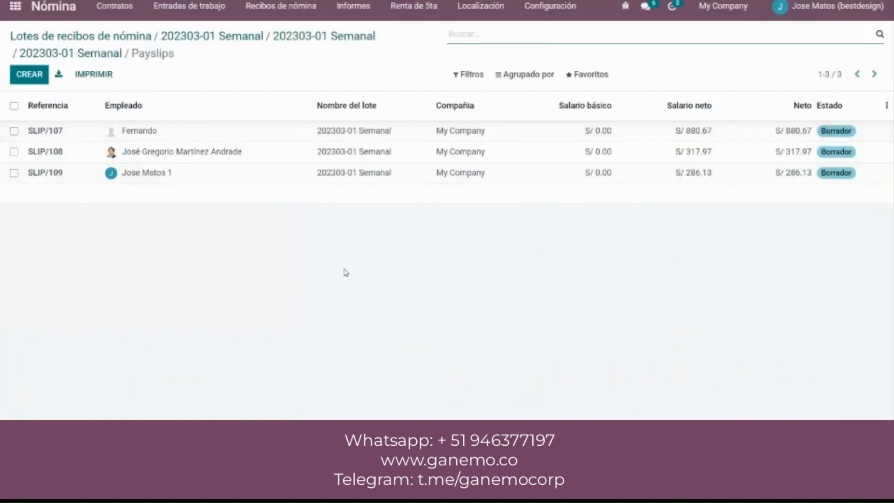
{"action": "left_click", "coordinate": [14, 108]}
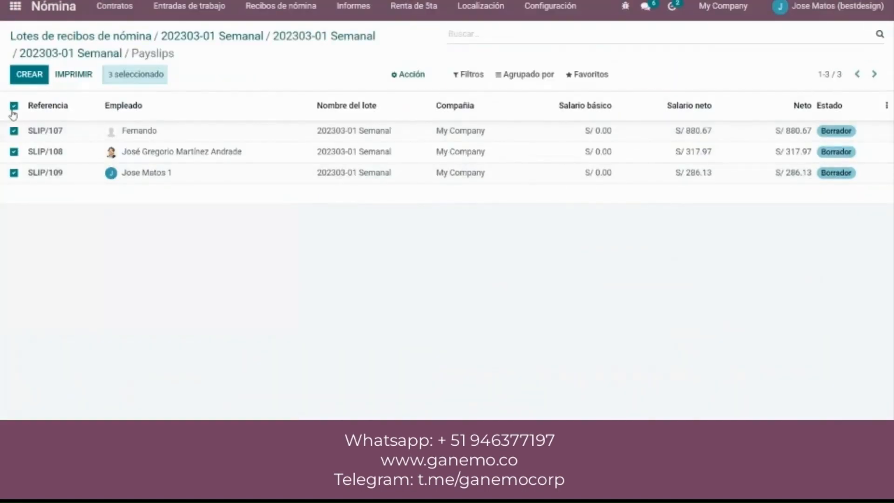
{"action": "left_click", "coordinate": [411, 77]}
{"action": "left_click", "coordinate": [366, 71]}
{"action": "left_click", "coordinate": [408, 75]}
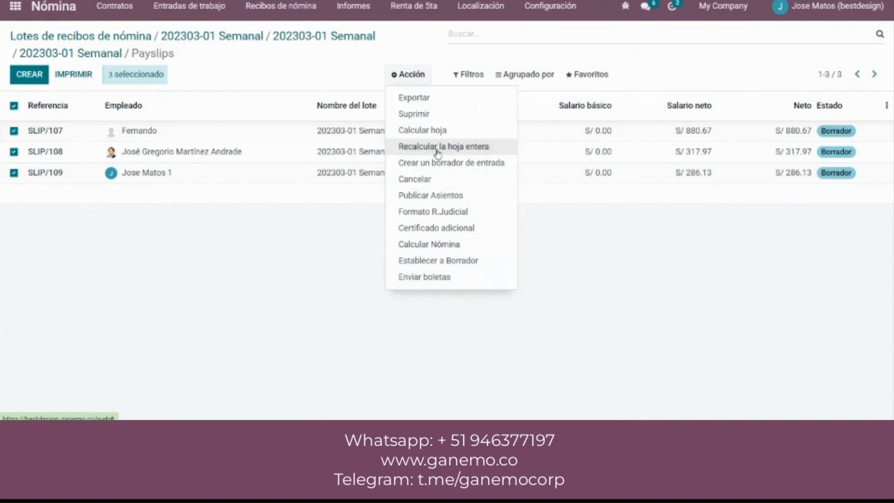
{"action": "left_click", "coordinate": [412, 131]}
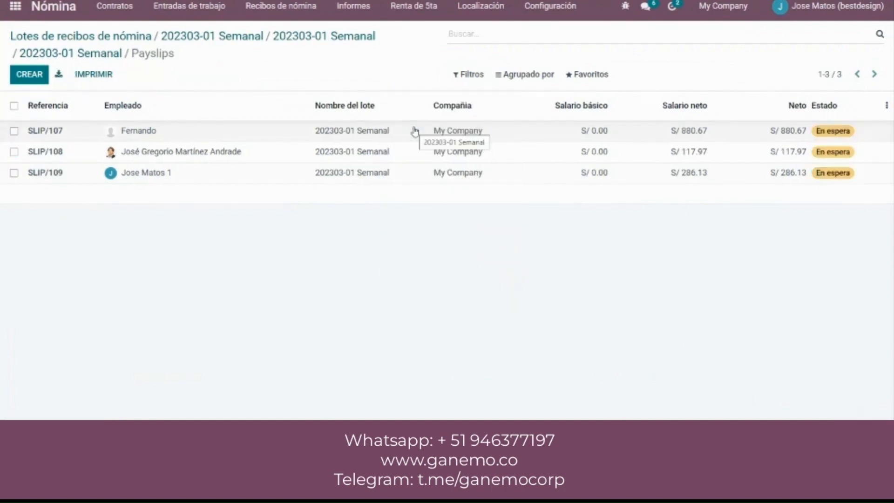
Open the batch's first payslip and examine its salary structure, worked days and other entries
{"action": "left_click", "coordinate": [391, 141]}
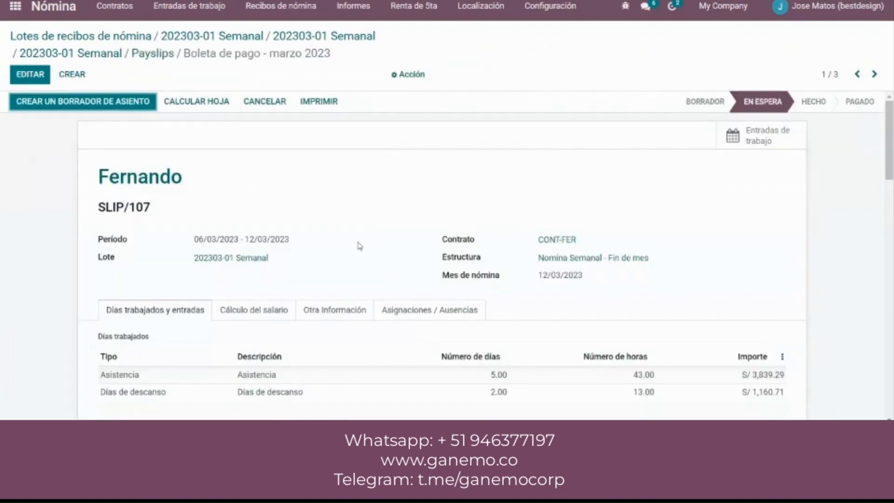
{"action": "scroll", "coordinate": [358, 245], "scroll_direction": "down", "scroll_amount": 2}
{"action": "scroll", "coordinate": [358, 245], "scroll_direction": "down", "scroll_amount": 1}
{"action": "scroll", "coordinate": [319, 303], "scroll_direction": "down", "scroll_amount": 1}
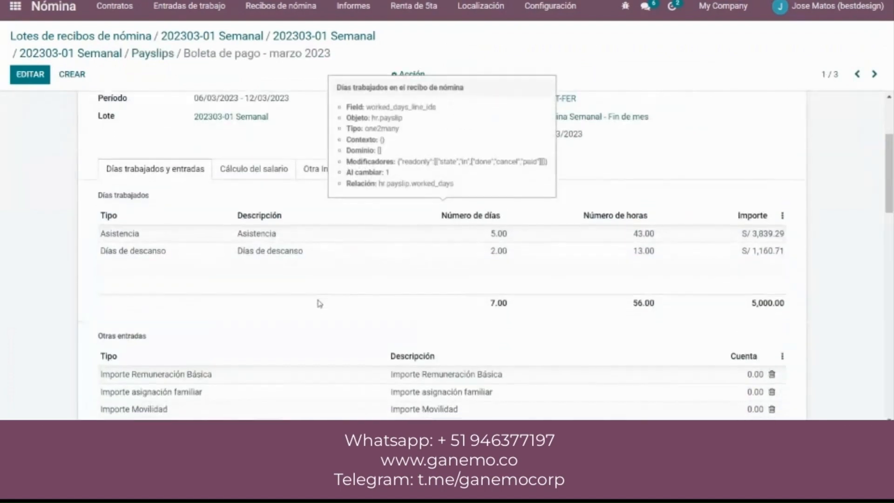
Review the full list of other entries in the batch's first payslip, including the discount lines at its end
{"action": "scroll", "coordinate": [319, 303], "scroll_direction": "down", "scroll_amount": 8}
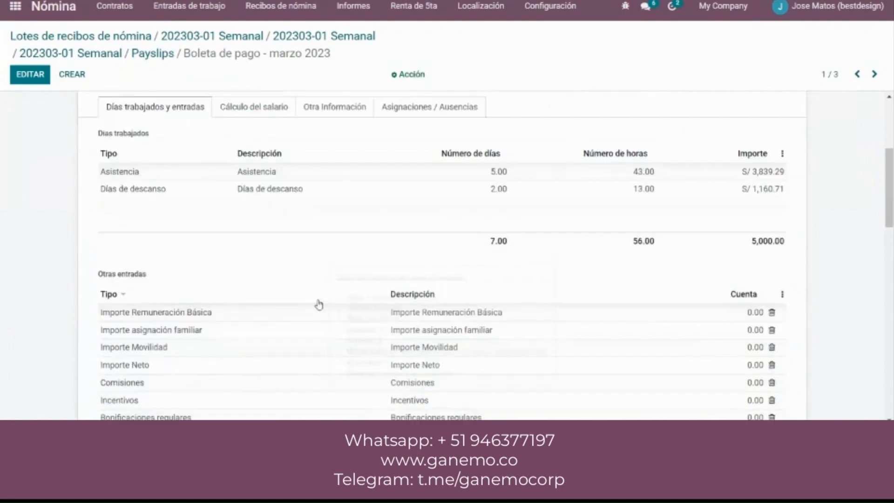
{"action": "scroll", "coordinate": [319, 303], "scroll_direction": "down", "scroll_amount": 6}
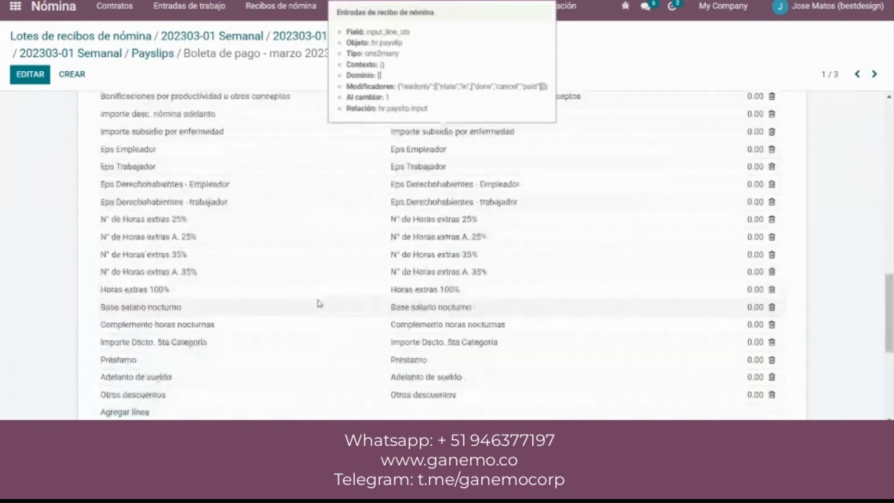
{"action": "scroll", "coordinate": [319, 303], "scroll_direction": "up", "scroll_amount": 12}
{"action": "scroll", "coordinate": [319, 303], "scroll_direction": "up", "scroll_amount": 3}
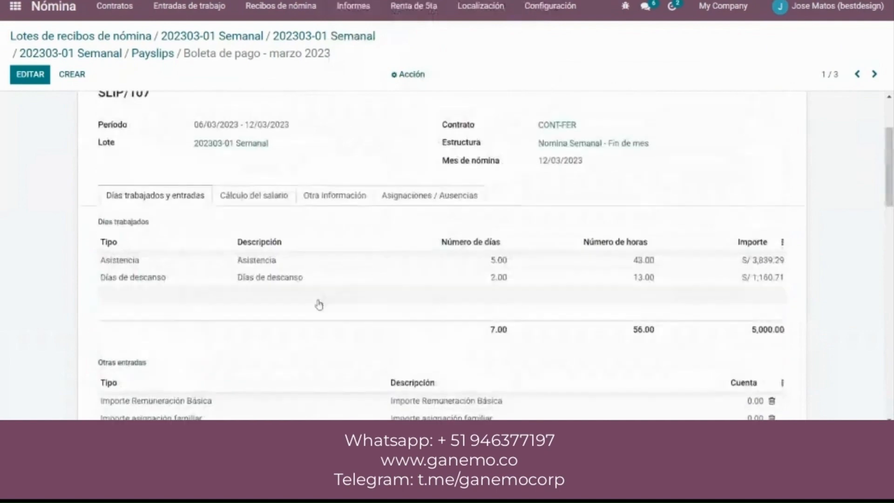
Go to the batch's second payslip and examine its worked days and other entries, including the salary advance (Adelanto de sueldo)
{"action": "left_click", "coordinate": [873, 74]}
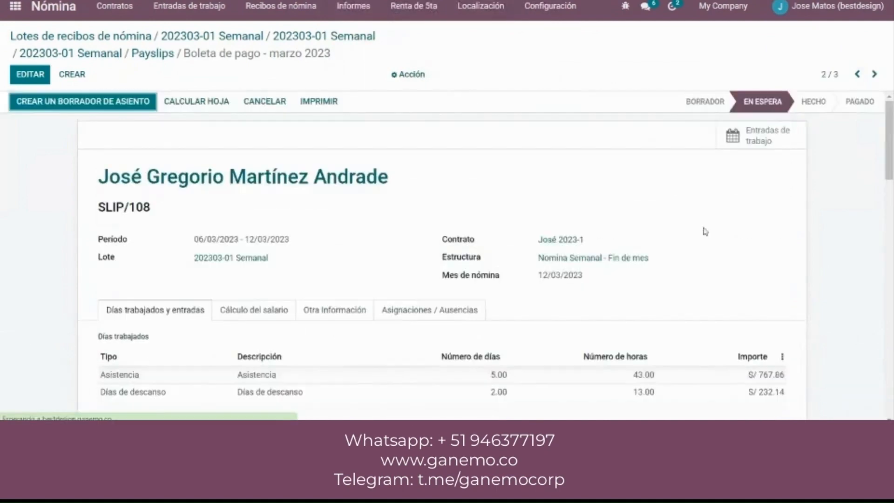
{"action": "scroll", "coordinate": [704, 232], "scroll_direction": "down", "scroll_amount": 10}
{"action": "scroll", "coordinate": [705, 232], "scroll_direction": "down", "scroll_amount": 3}
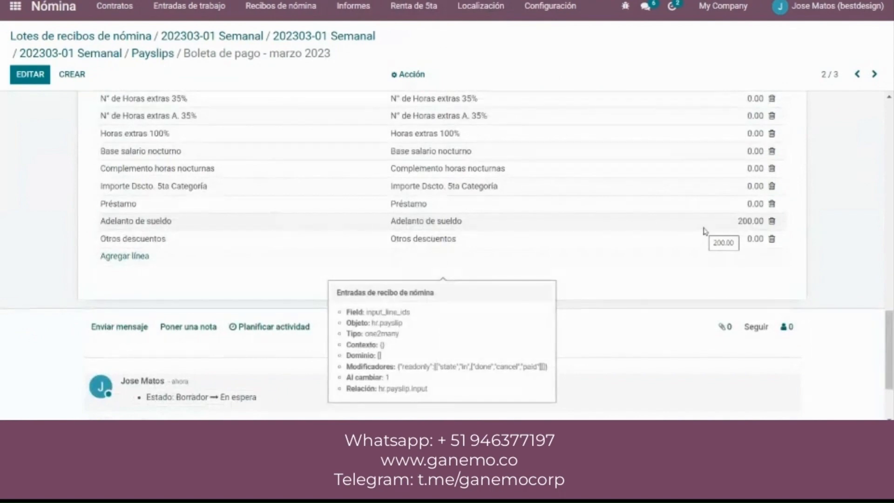
{"action": "scroll", "coordinate": [704, 231], "scroll_direction": "up", "scroll_amount": 10}
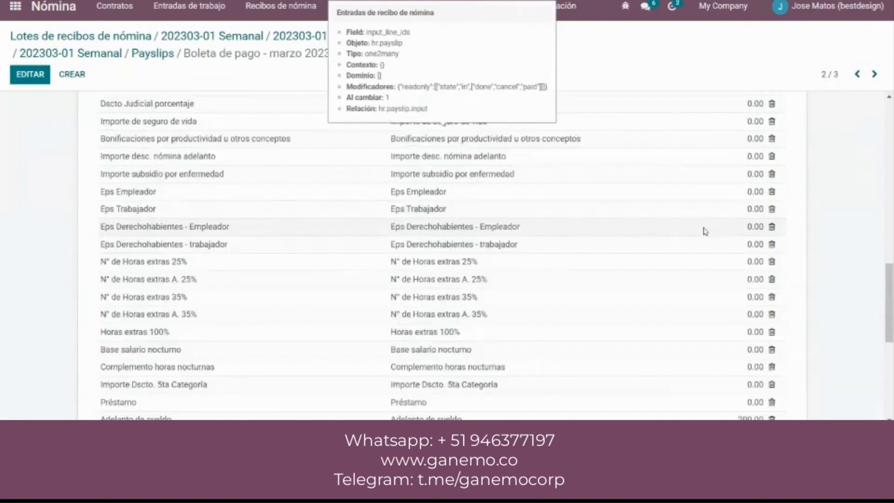
{"action": "mouse_move", "coordinate": [704, 232]}
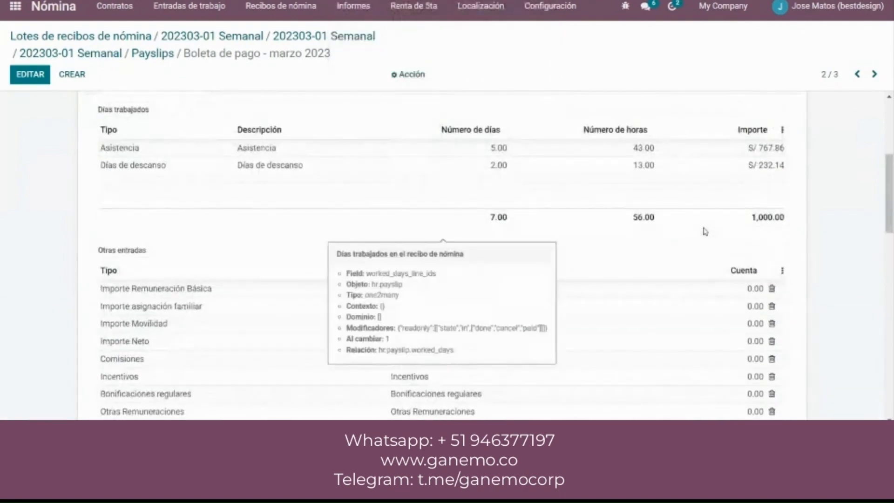
{"action": "scroll", "coordinate": [705, 231], "scroll_direction": "up", "scroll_amount": 5}
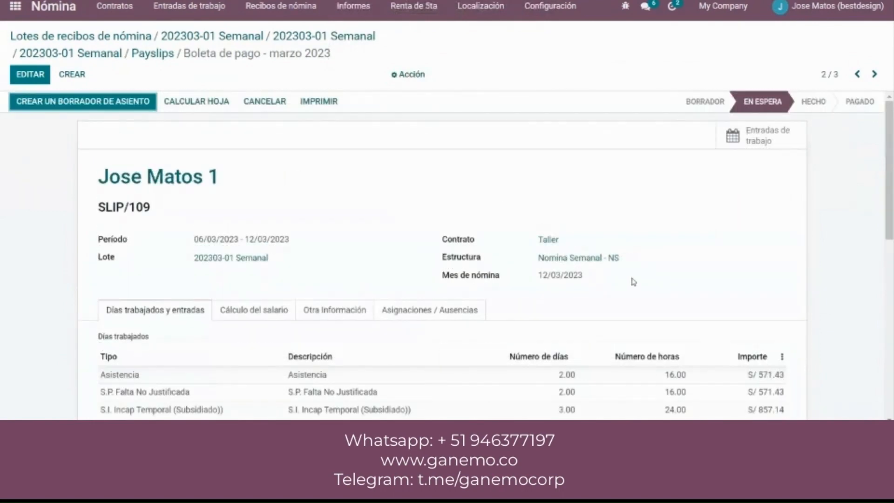
Examine the worked days, absences and advance-related other entries of payslip SLIP/109
{"action": "scroll", "coordinate": [633, 281], "scroll_direction": "down", "scroll_amount": 3}
{"action": "mouse_move", "coordinate": [633, 281]}
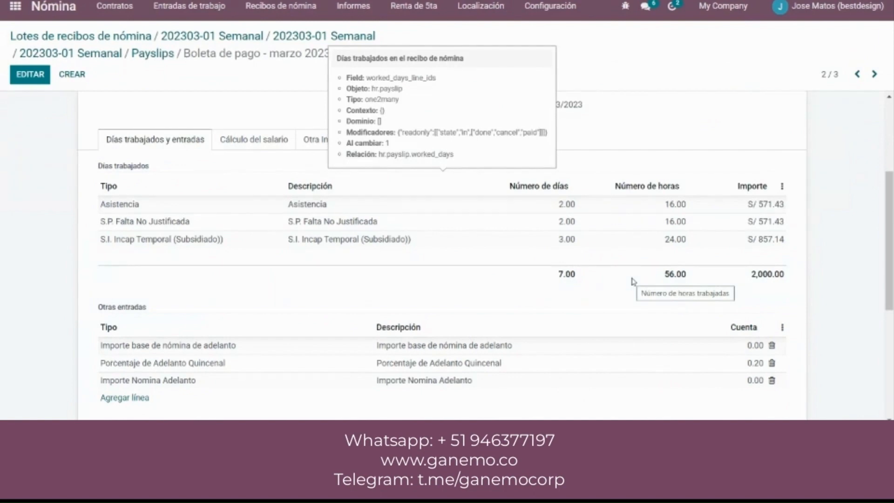
{"action": "scroll", "coordinate": [632, 283], "scroll_direction": "up", "scroll_amount": 3}
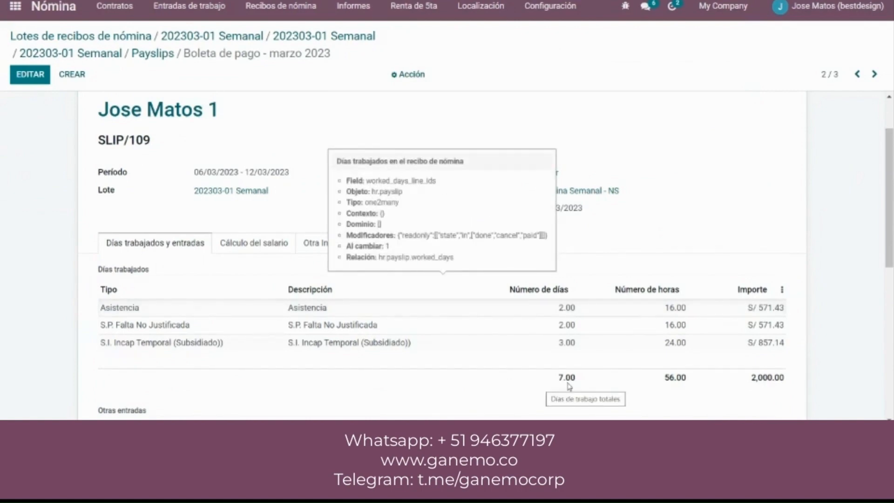
{"action": "scroll", "coordinate": [568, 386], "scroll_direction": "down", "scroll_amount": 3}
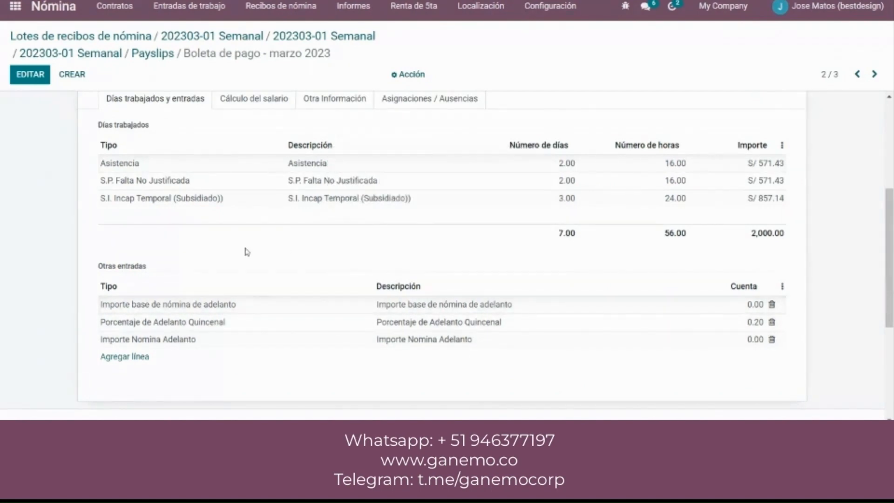
{"action": "mouse_move", "coordinate": [247, 252]}
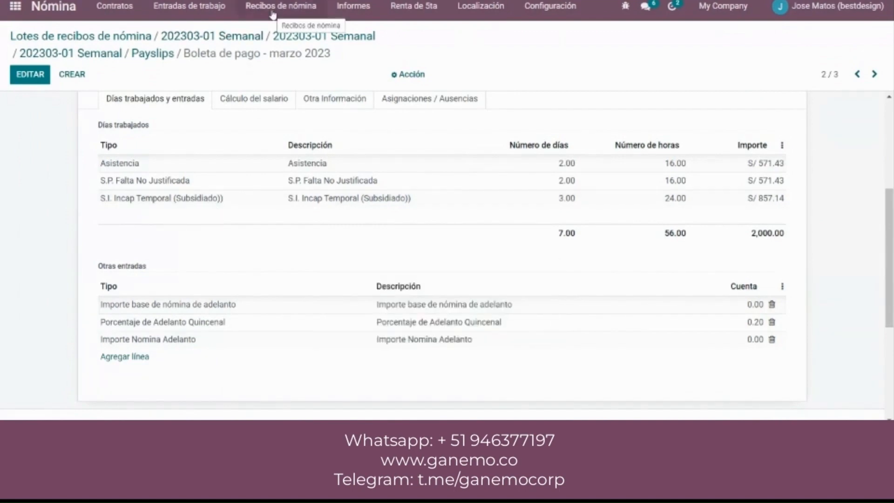
View the salary computation of payslip SLIP/109 and reload the page with developer mode turned off
{"action": "left_click", "coordinate": [251, 100]}
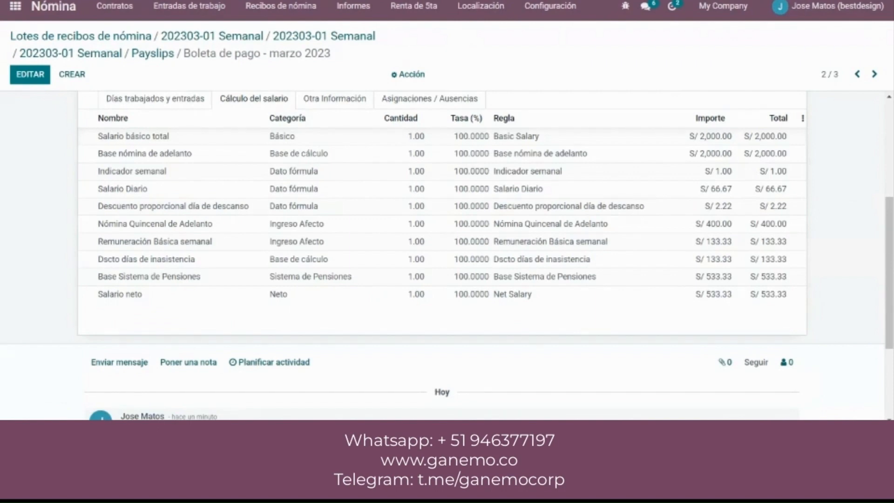
{"action": "type", "text": "?debug=0"}
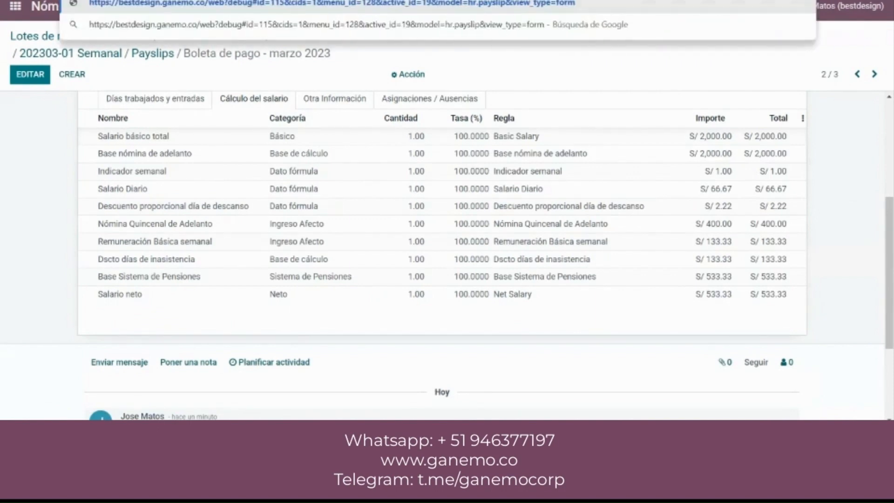
{"action": "key", "text": "Return"}
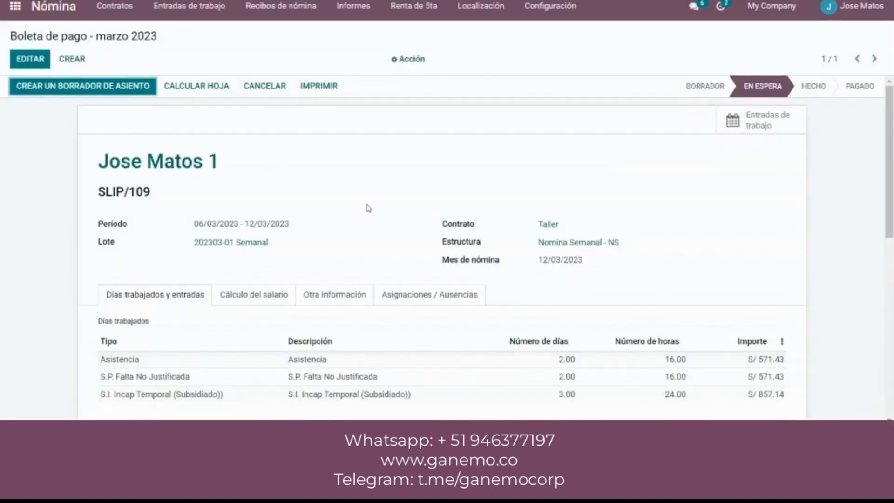
Examine the salary computation lines of SLIP/109 without developer mode, including the fortnightly advance and weekly basic pay
{"action": "scroll", "coordinate": [368, 208], "scroll_direction": "down", "scroll_amount": 1}
{"action": "left_click", "coordinate": [237, 246]}
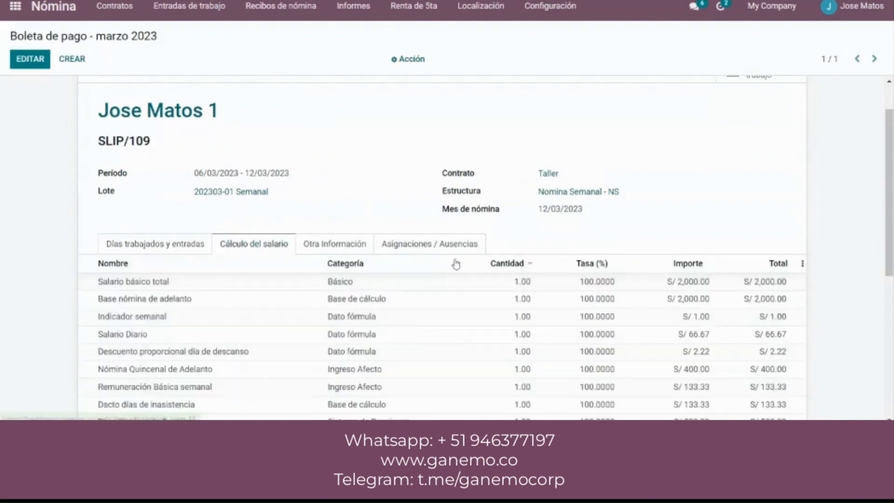
{"action": "scroll", "coordinate": [455, 263], "scroll_direction": "down", "scroll_amount": 3}
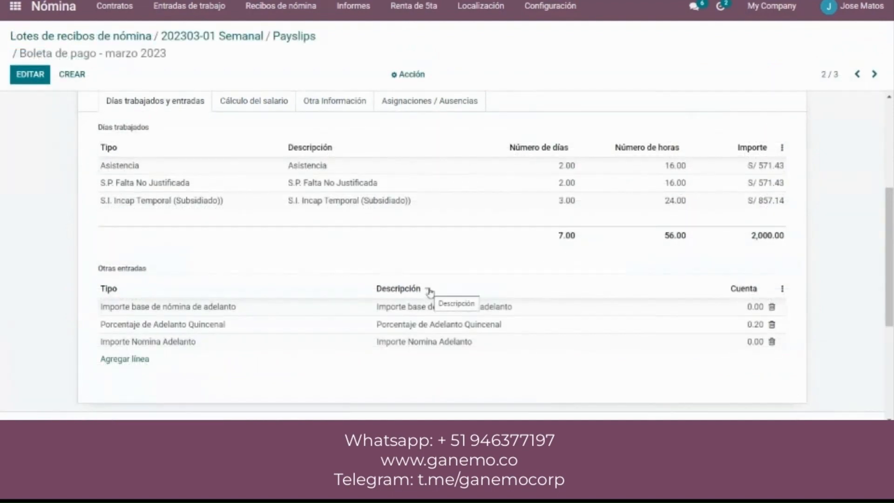
Review the salary computation and other information of SLIP/109, and compare them with those of fortnightly advance payslip SLIP/106
{"action": "left_click", "coordinate": [253, 103]}
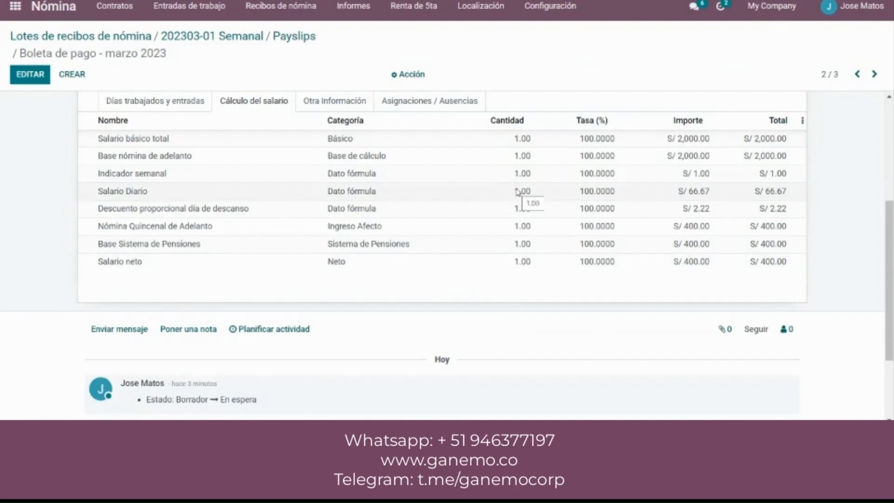
{"action": "left_click", "coordinate": [176, 108]}
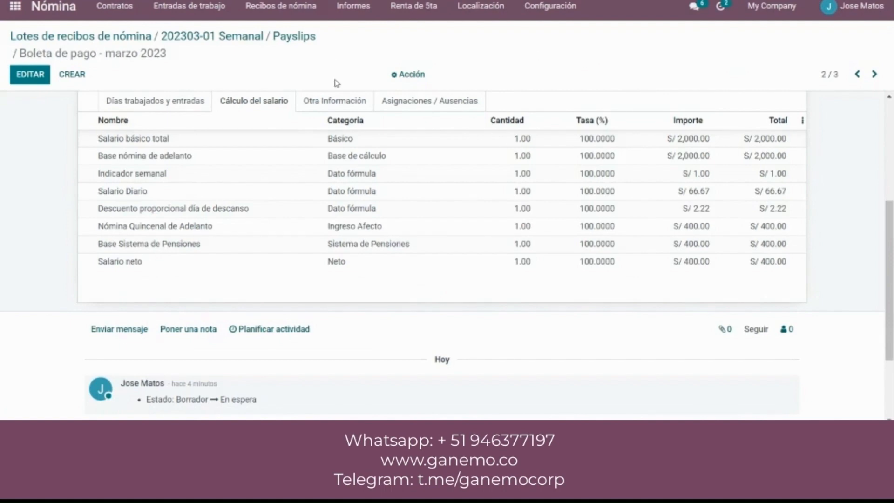
{"action": "left_click", "coordinate": [329, 100]}
{"action": "left_click", "coordinate": [276, 104]}
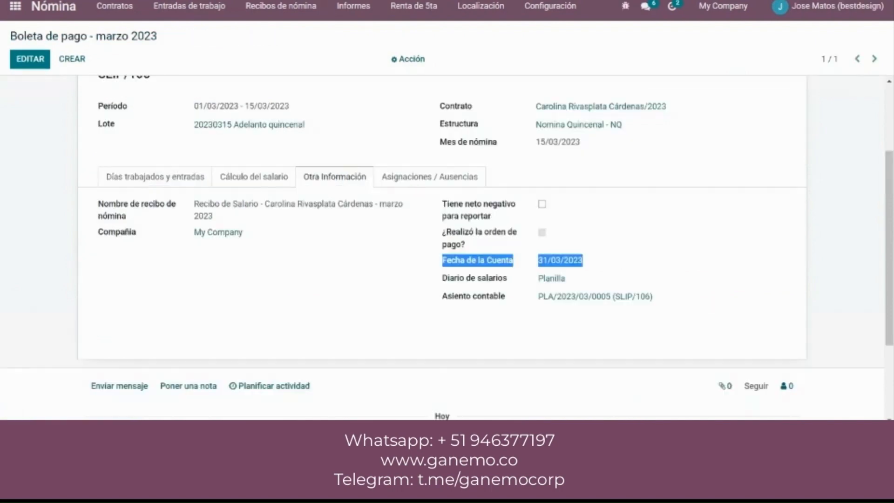
{"action": "left_click", "coordinate": [249, 178]}
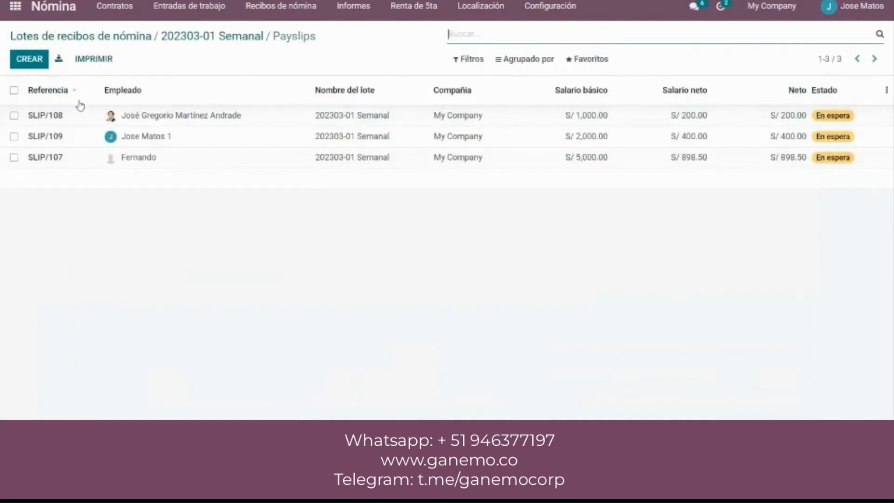
Create draft accounting entries (Crear un borrador de entrada) for all payslips in the batch 202303-01 Semanal
{"action": "left_click", "coordinate": [13, 90]}
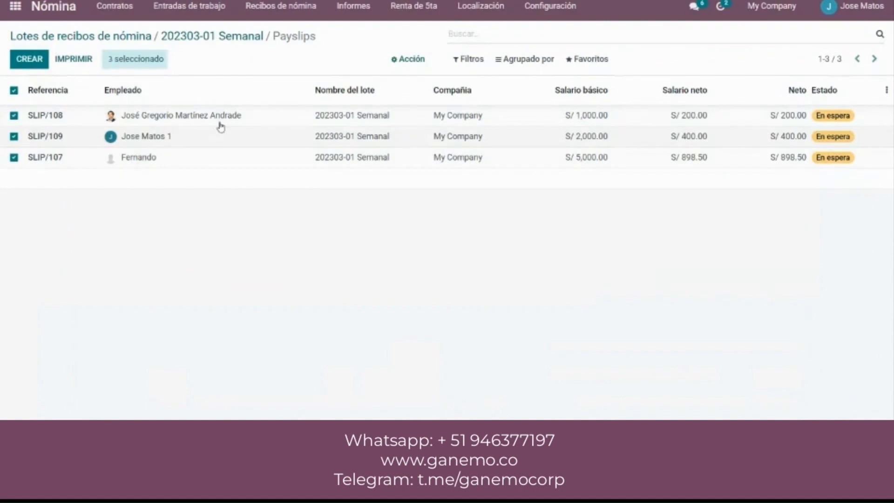
{"action": "left_click", "coordinate": [408, 60]}
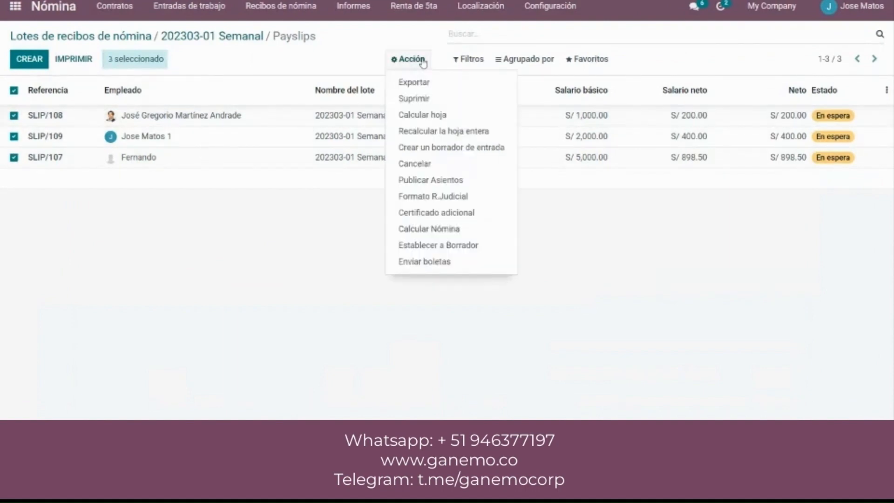
{"action": "left_click", "coordinate": [231, 161]}
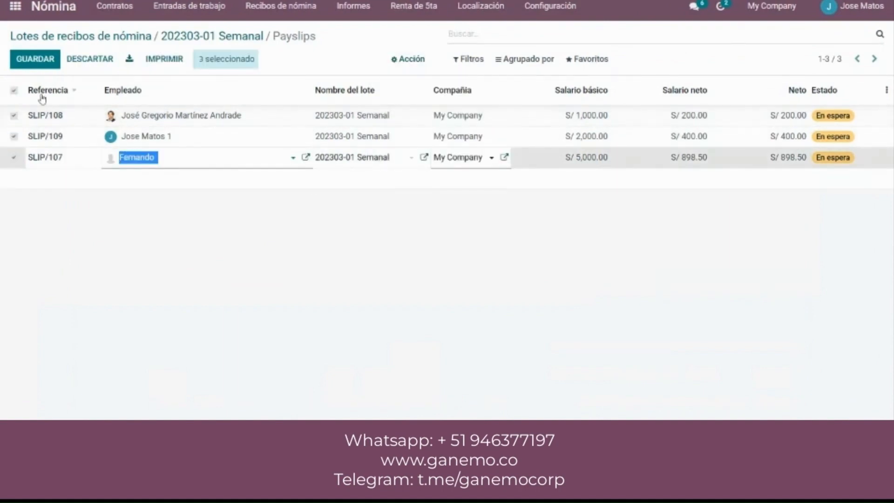
{"action": "left_click", "coordinate": [112, 59]}
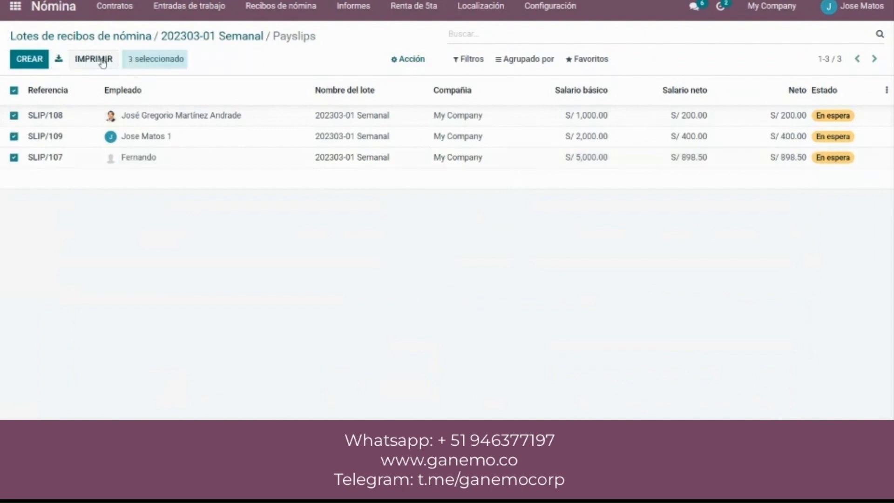
{"action": "left_click", "coordinate": [406, 60]}
{"action": "left_click", "coordinate": [423, 148]}
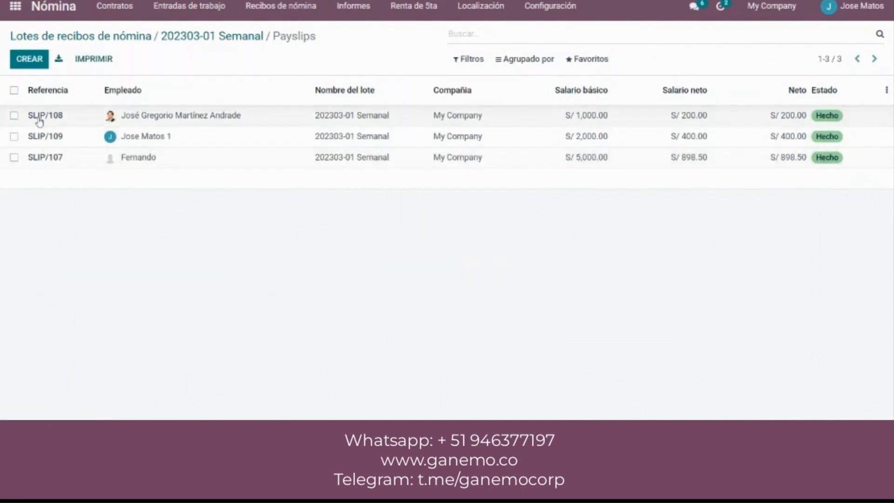
{"action": "left_click", "coordinate": [15, 91]}
{"action": "left_click", "coordinate": [404, 60]}
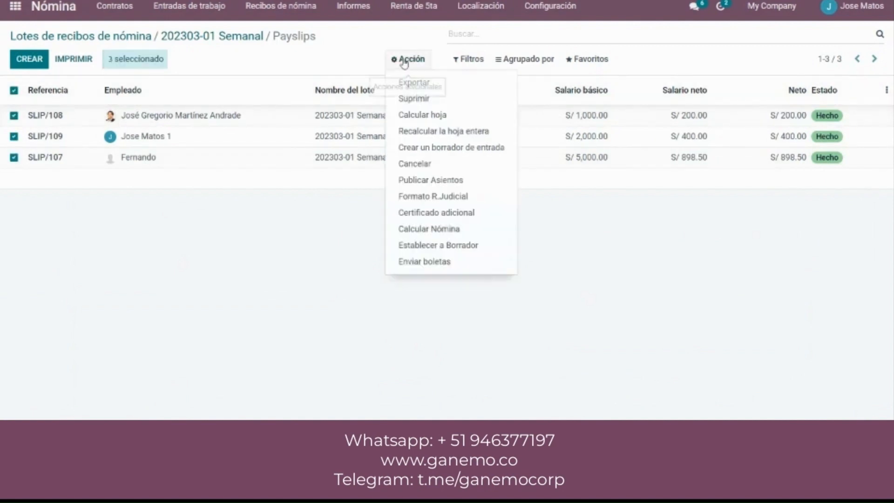
{"action": "left_click", "coordinate": [280, 210]}
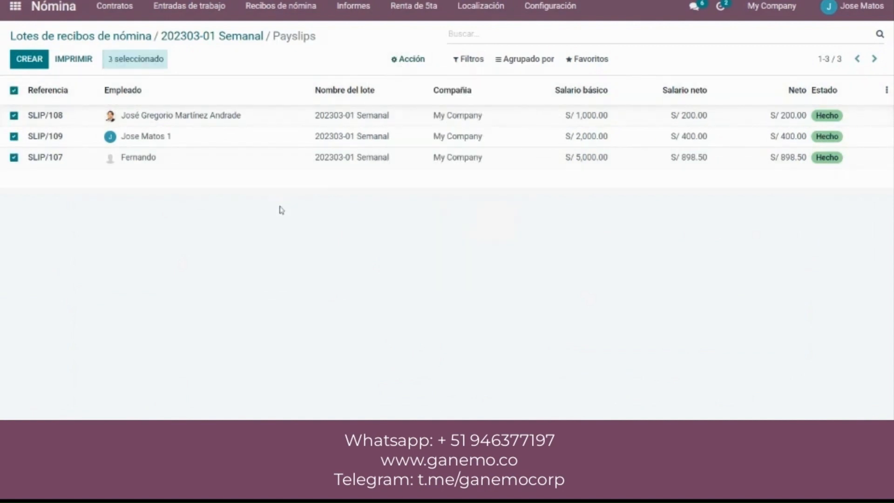
{"action": "left_click", "coordinate": [13, 92]}
Open payslip SLIP/108 and check its account date, salary journal and linked accounting entry under Otra Información
{"action": "left_click", "coordinate": [302, 124]}
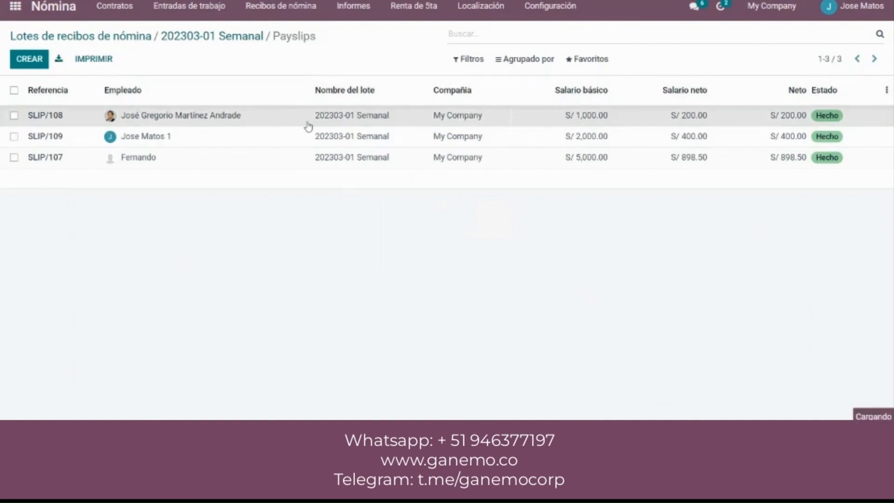
{"action": "left_click", "coordinate": [328, 310]}
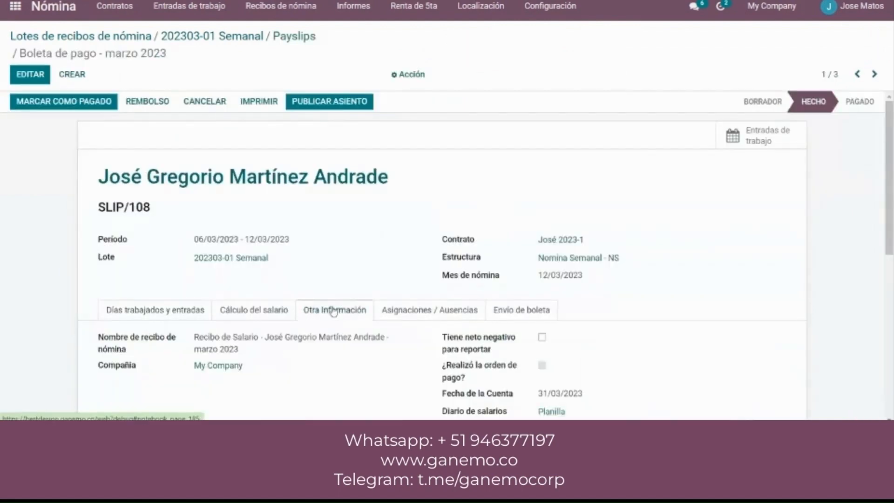
{"action": "scroll", "coordinate": [331, 310], "scroll_direction": "down", "scroll_amount": 3}
{"action": "left_click", "coordinate": [31, 74]}
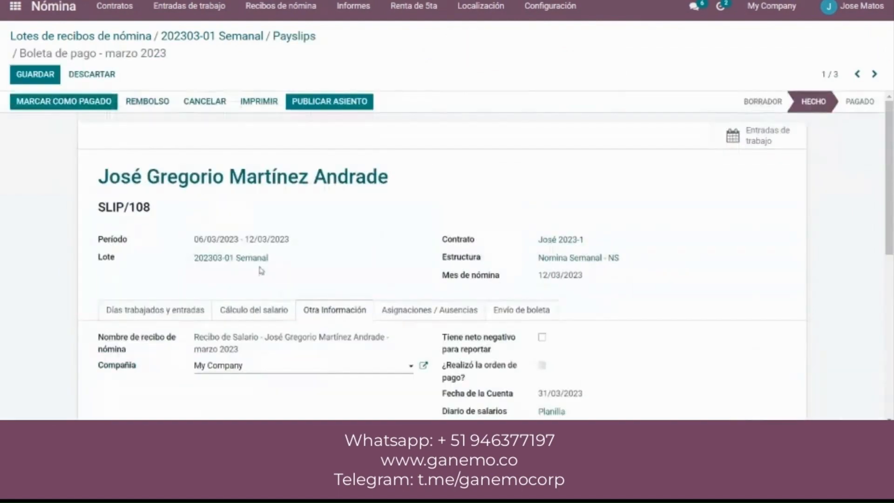
{"action": "scroll", "coordinate": [610, 275], "scroll_direction": "down", "scroll_amount": 3}
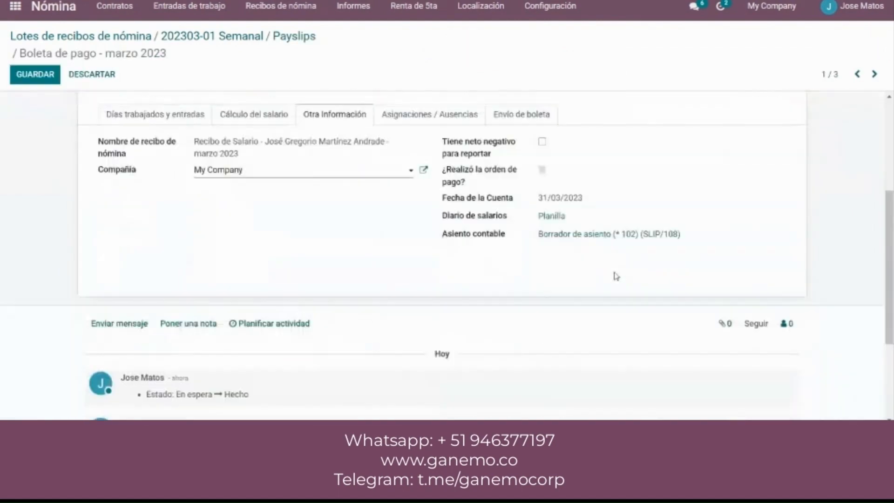
Open the draft accounting entry of SLIP/108 and examine its accounting date, journal and debit and credit lines
{"action": "left_click", "coordinate": [575, 237]}
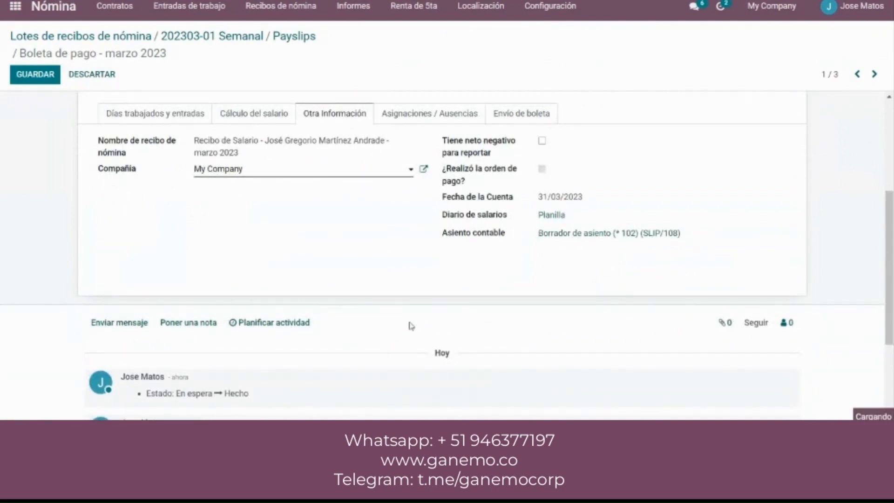
{"action": "scroll", "coordinate": [452, 309], "scroll_direction": "down", "scroll_amount": 2}
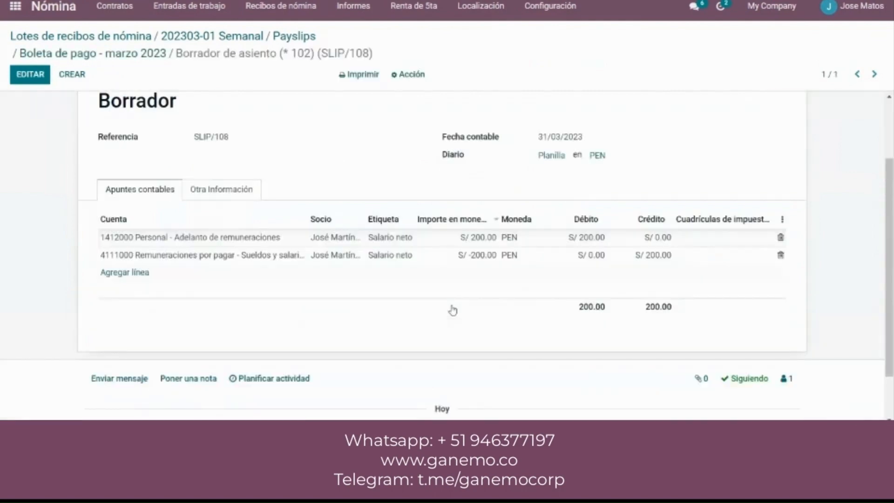
{"action": "scroll", "coordinate": [451, 309], "scroll_direction": "up", "scroll_amount": 2}
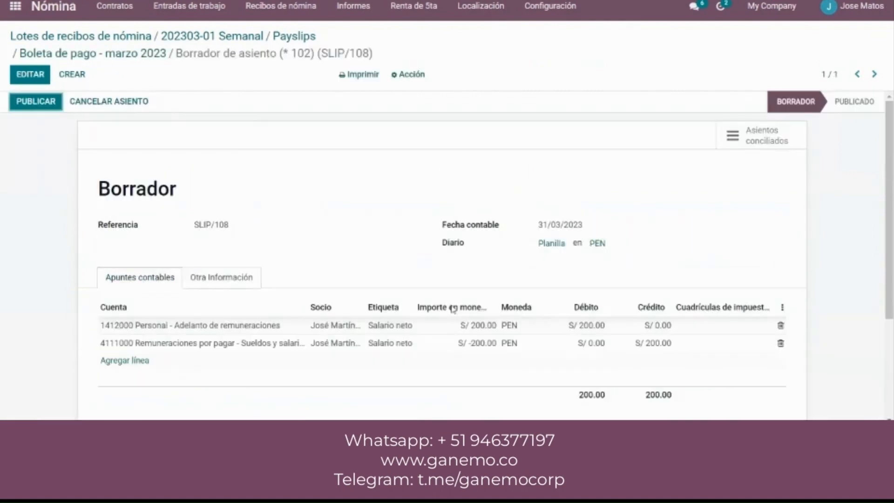
Publish the accounting entries (Publicar Asientos) of all payslips in the batch 202303-01 Semanal
{"action": "left_click", "coordinate": [229, 36]}
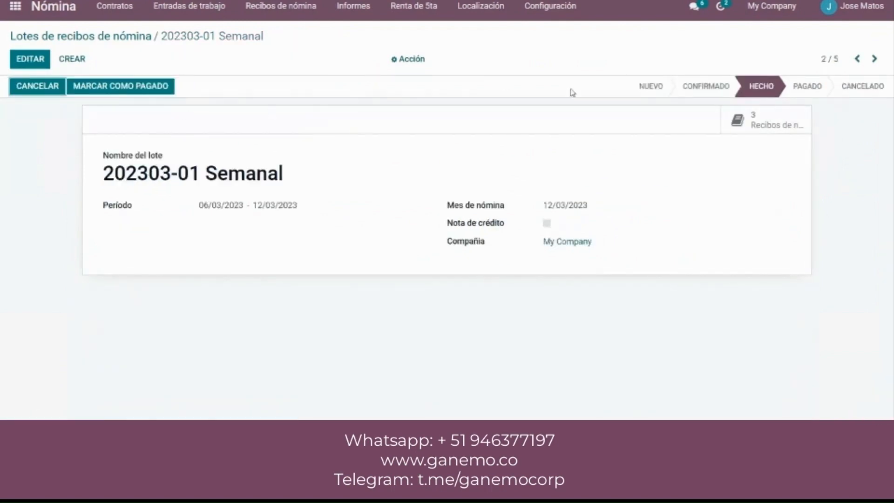
{"action": "left_click", "coordinate": [740, 117]}
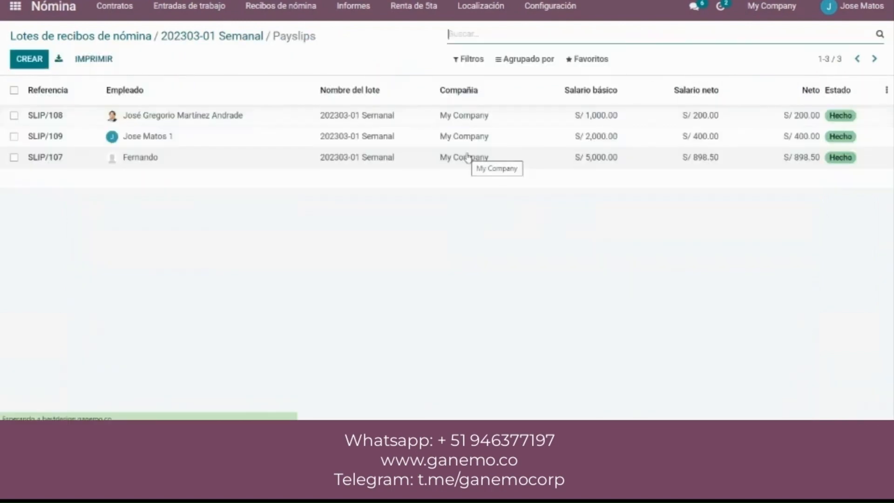
{"action": "left_click", "coordinate": [14, 91]}
{"action": "left_click", "coordinate": [409, 60]}
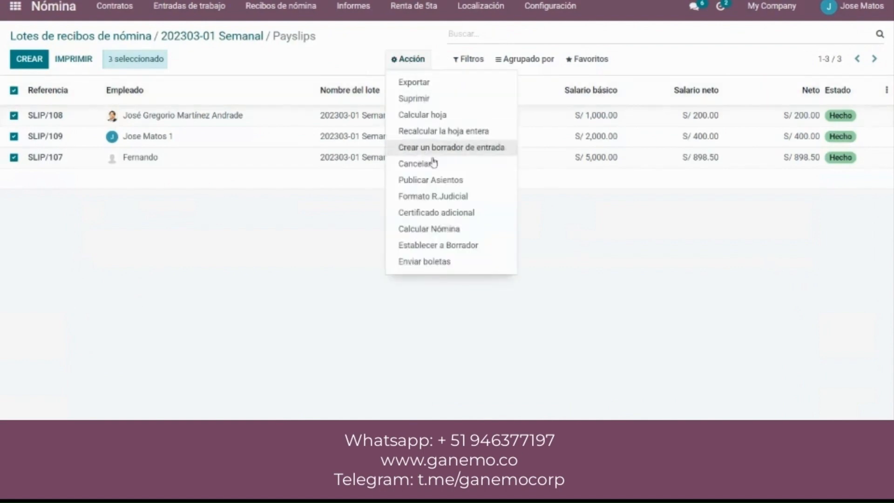
{"action": "left_click", "coordinate": [429, 181]}
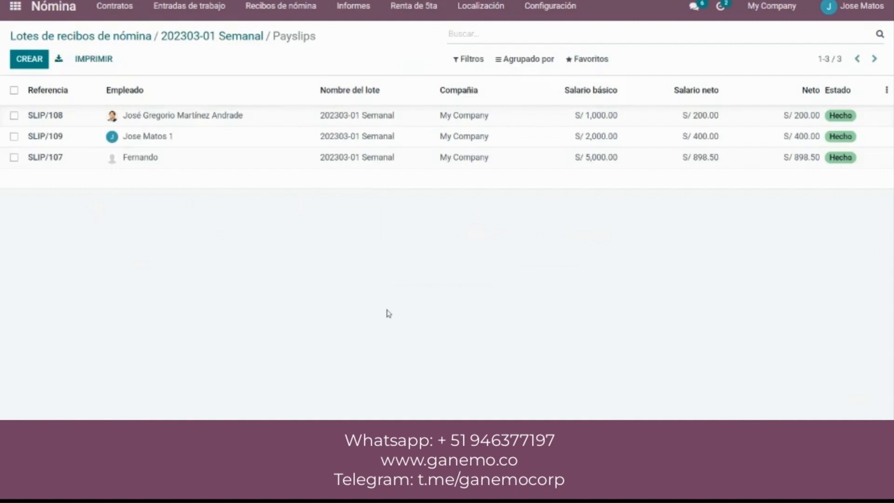
{"action": "left_click", "coordinate": [14, 90]}
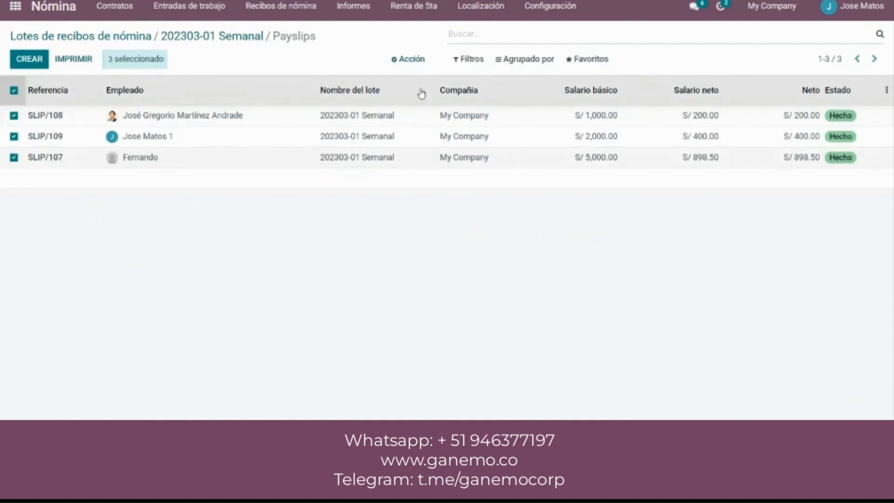
{"action": "left_click", "coordinate": [412, 60]}
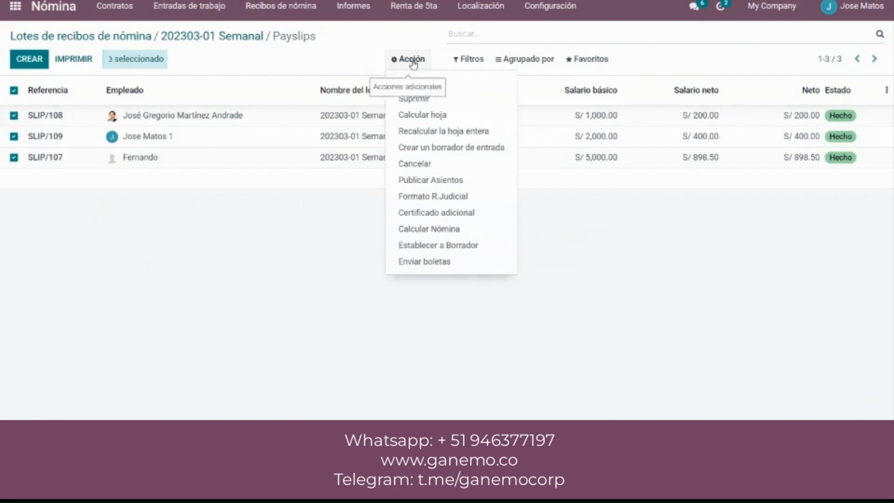
{"action": "left_click", "coordinate": [421, 181]}
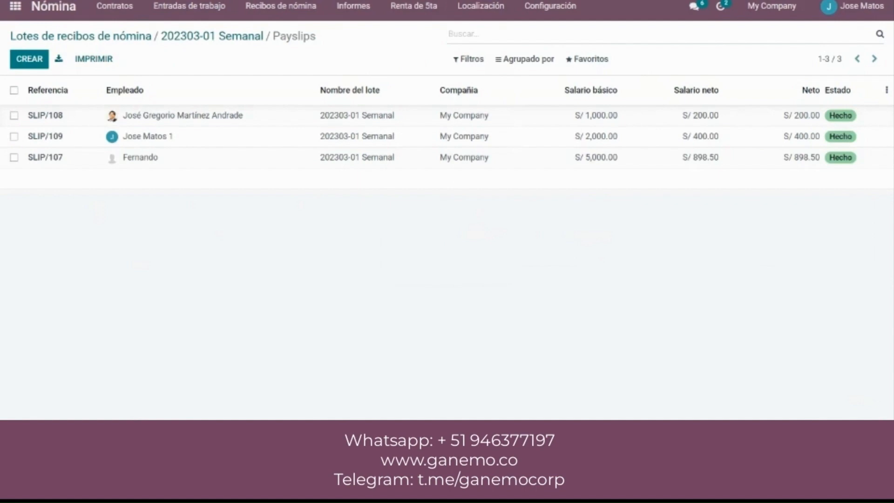
Create a new Pago Masivo record with payment date 13/03/2023, the company's BCP account and payment type Sueldo
{"action": "left_click", "coordinate": [480, 9]}
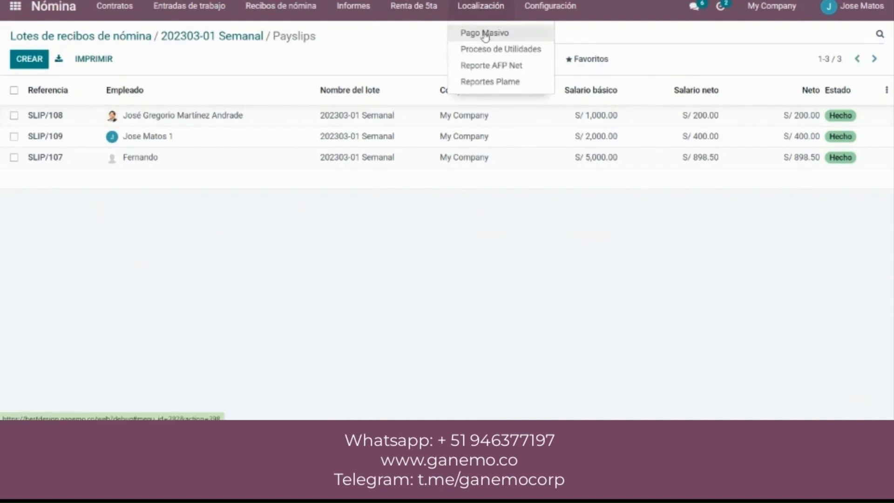
{"action": "left_click", "coordinate": [484, 34]}
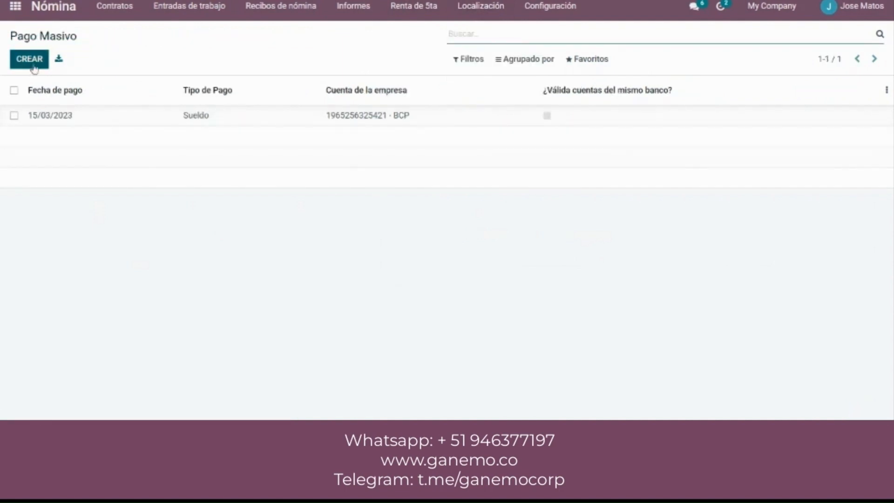
{"action": "left_click", "coordinate": [30, 60]}
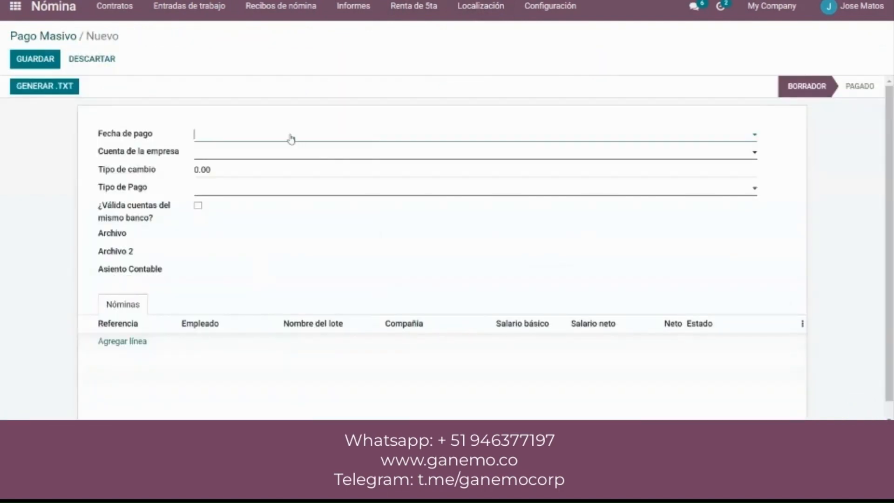
{"action": "left_click", "coordinate": [291, 138]}
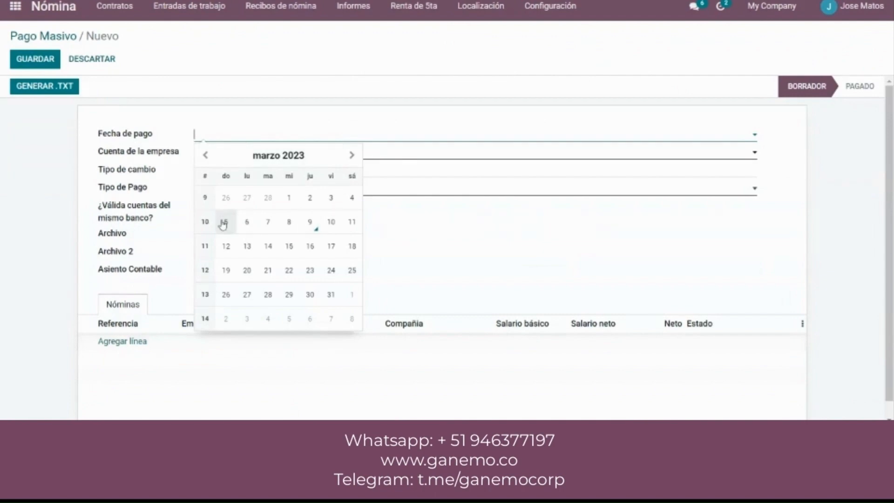
{"action": "left_click", "coordinate": [226, 247]}
{"action": "left_click", "coordinate": [223, 155]}
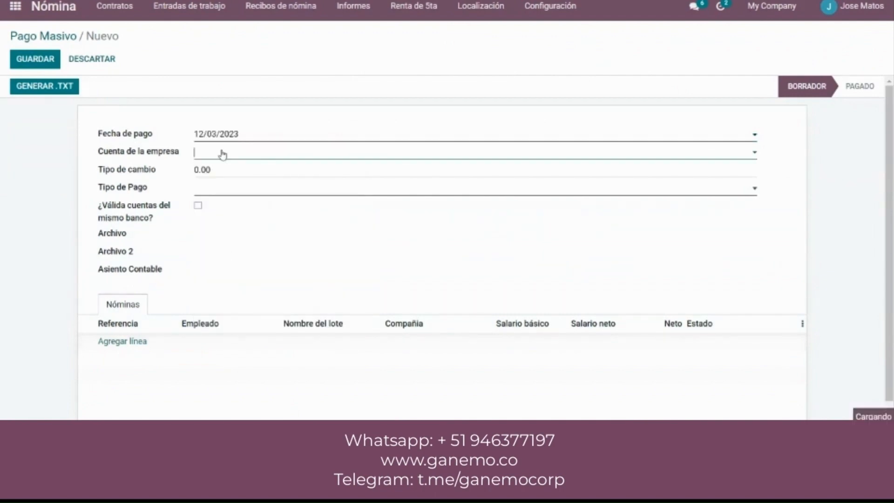
{"action": "left_click", "coordinate": [230, 170]}
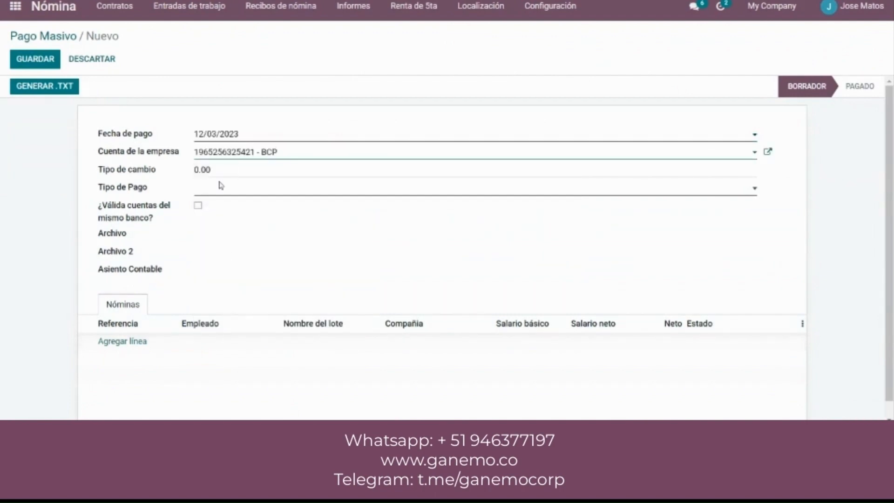
{"action": "left_click", "coordinate": [232, 135]}
{"action": "left_click", "coordinate": [247, 247]}
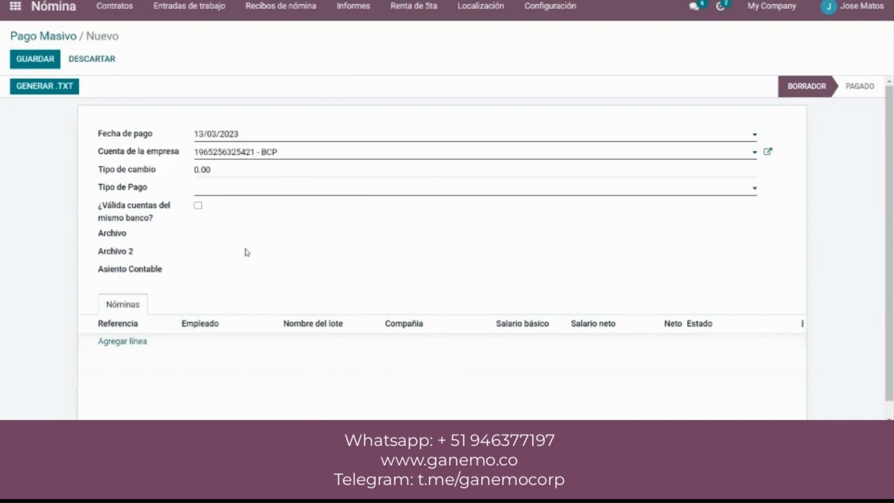
{"action": "left_click", "coordinate": [215, 188]}
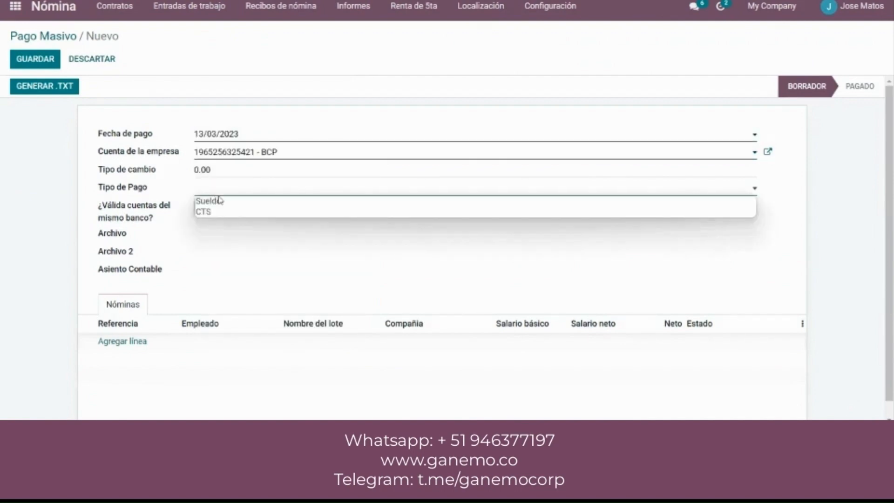
{"action": "left_click", "coordinate": [219, 200]}
Add all payslips of the batch 202303-01 Semanal to the mass payment, grouping by Lote and filtering the date to marzo 2023
{"action": "left_click", "coordinate": [120, 342]}
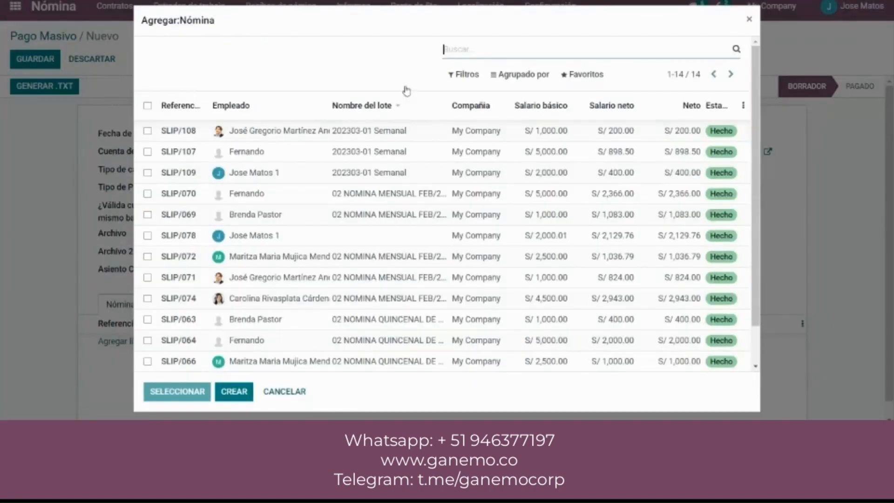
{"action": "left_click", "coordinate": [518, 76]}
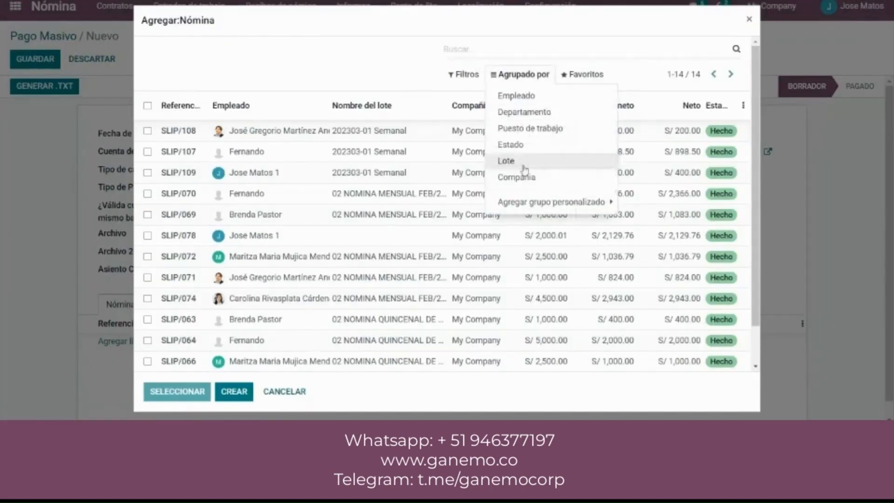
{"action": "left_click", "coordinate": [505, 160]}
{"action": "left_click", "coordinate": [468, 75]}
{"action": "left_click", "coordinate": [468, 77]}
{"action": "left_click", "coordinate": [467, 77]}
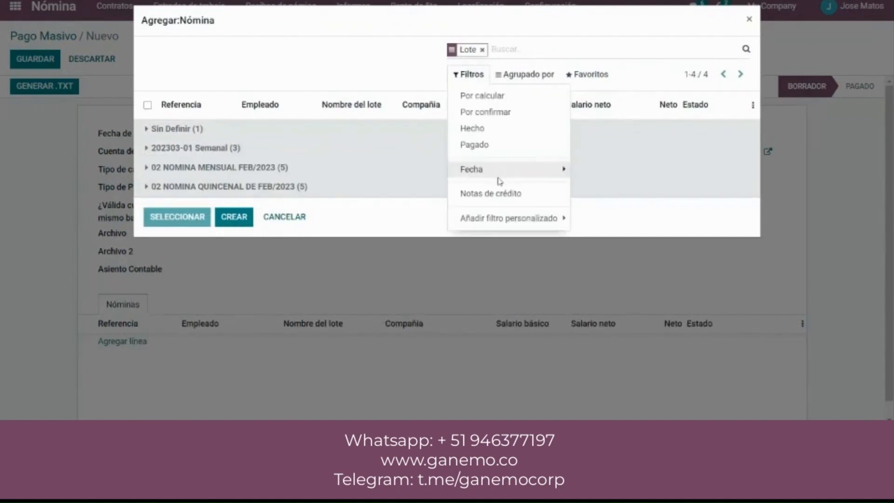
{"action": "left_click", "coordinate": [471, 169]}
{"action": "left_click", "coordinate": [585, 169]}
{"action": "left_click", "coordinate": [268, 135]}
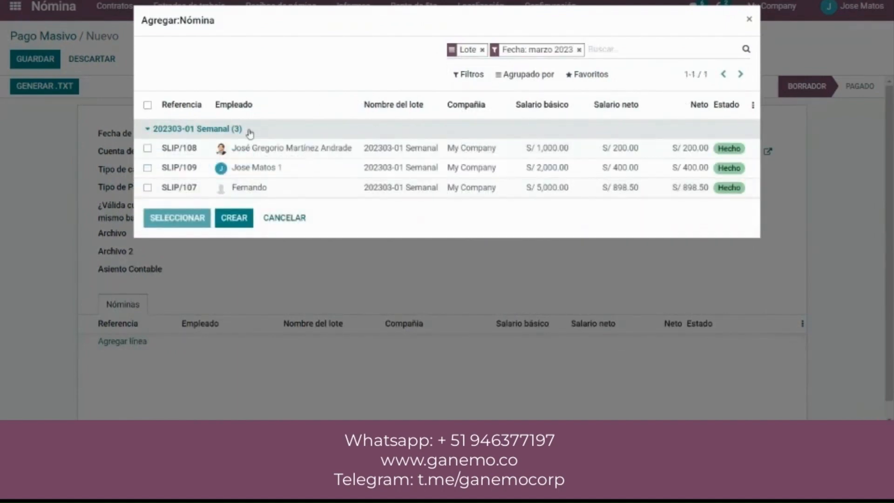
{"action": "left_click", "coordinate": [148, 105]}
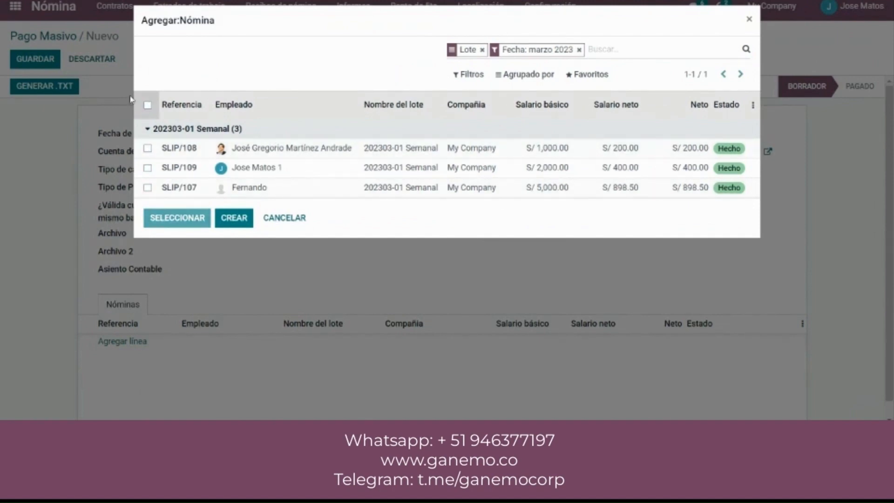
{"action": "left_click", "coordinate": [148, 105]}
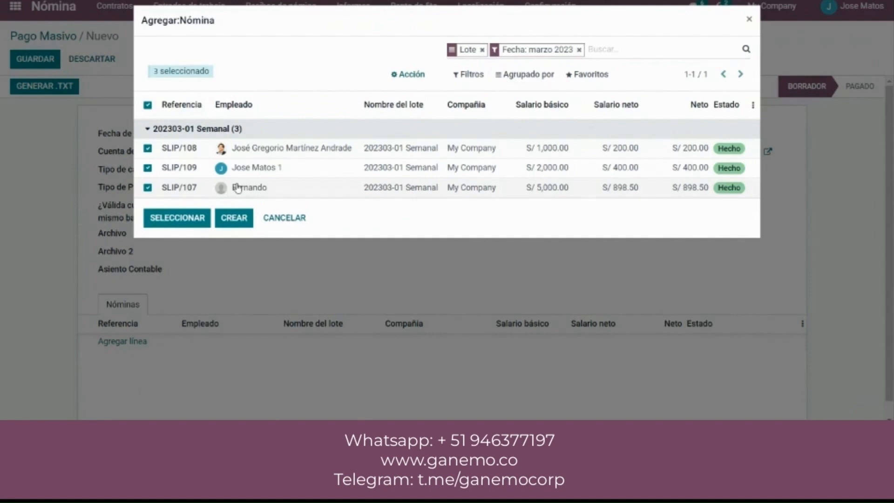
{"action": "left_click", "coordinate": [187, 217]}
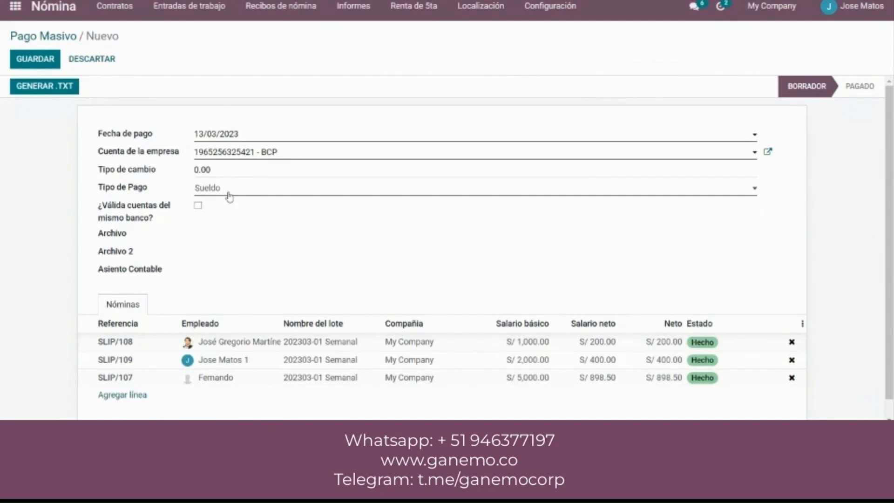
Save the mass payment with its bank TXT file and pay it (Pagar)
{"action": "left_click", "coordinate": [35, 59]}
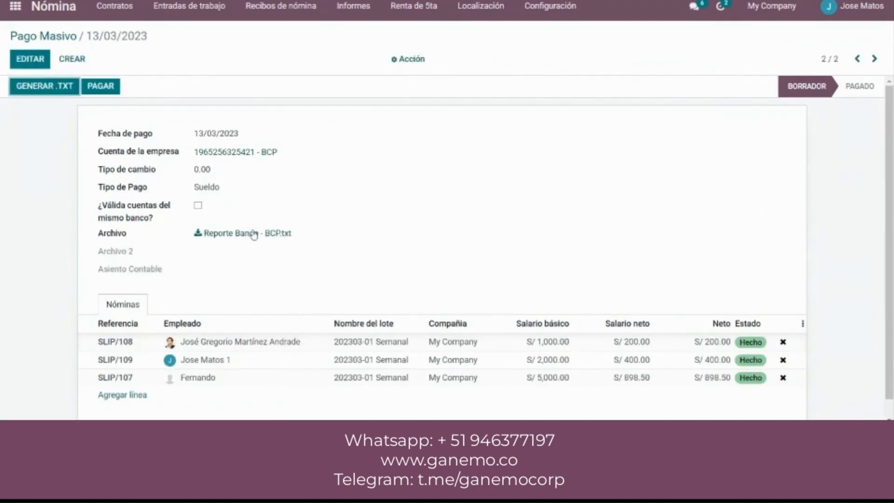
{"action": "left_click", "coordinate": [109, 93]}
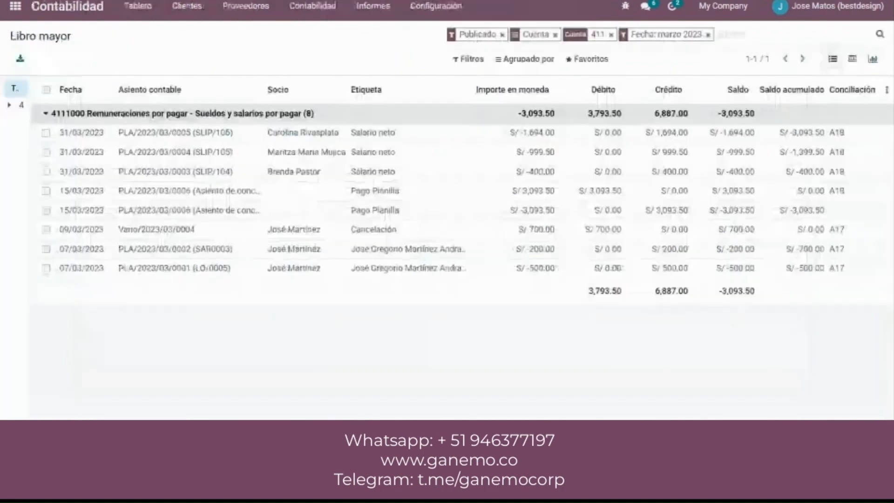
Open the payslips of the batch 202303-01 Semanal in Nómina and check their payment status
{"action": "left_click", "coordinate": [15, 8]}
{"action": "type", "text": "nomi"}
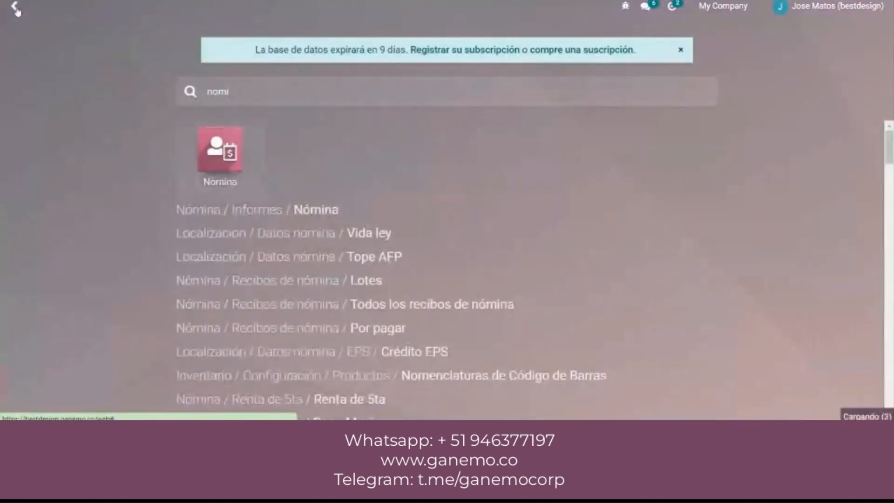
{"action": "key", "text": "Return"}
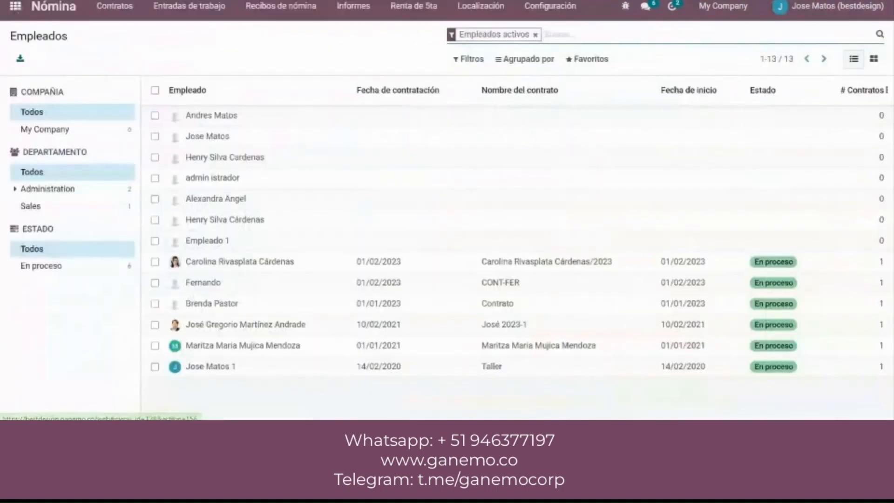
{"action": "left_click", "coordinate": [281, 5]}
{"action": "left_click", "coordinate": [276, 68]}
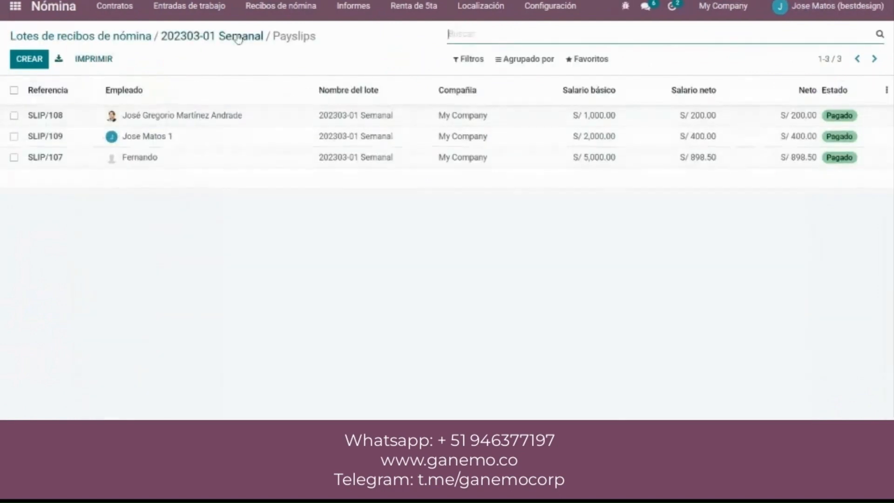
{"action": "left_click", "coordinate": [238, 39]}
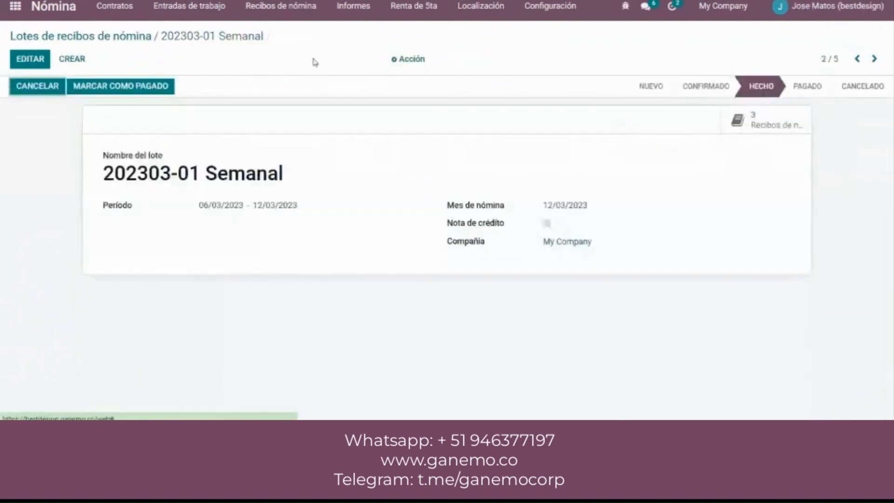
{"action": "left_click", "coordinate": [745, 122]}
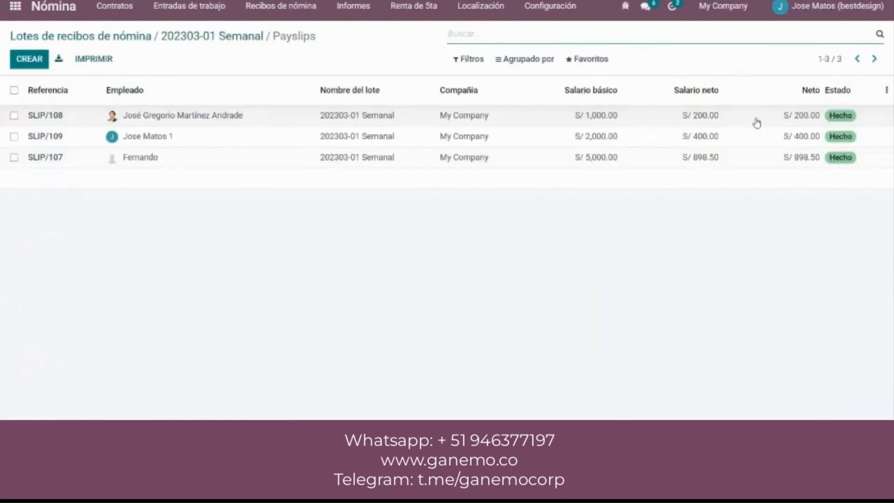
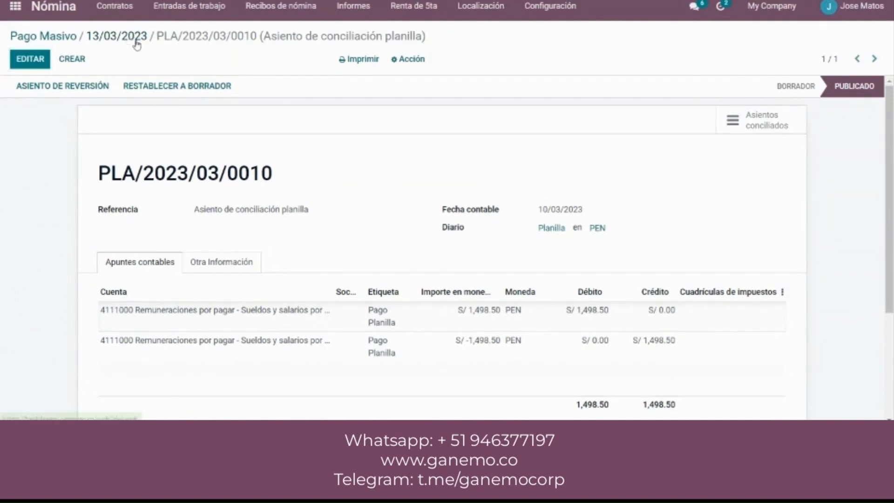
Return from the reconciliation entry to the 13/03/2023 mass payment and reconcile it (Conciliar)
{"action": "left_click", "coordinate": [129, 37]}
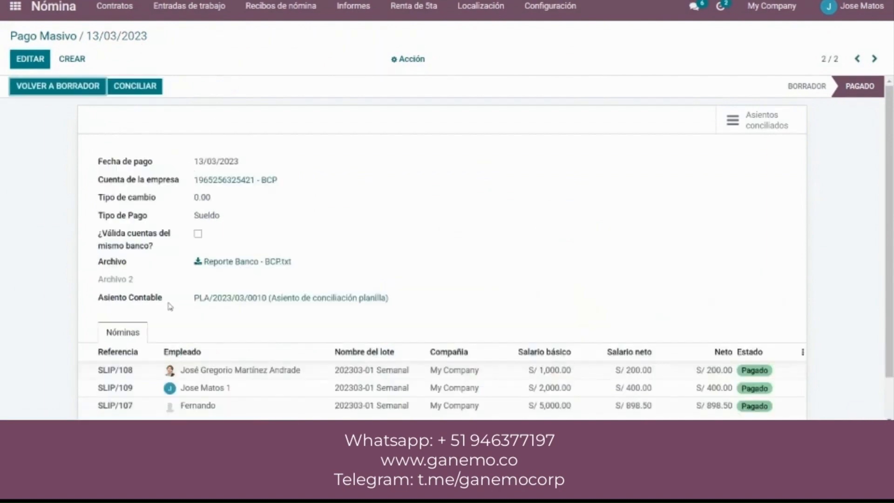
{"action": "left_click", "coordinate": [137, 86]}
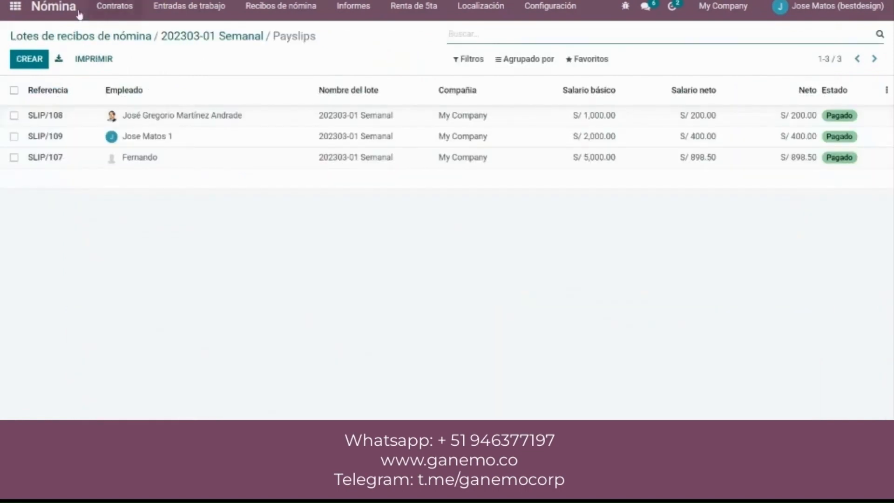
Find and open the Libro mayor in Contabilidad by searching the apps for "libro may"
{"action": "left_click", "coordinate": [10, 17]}
{"action": "type", "text": "ñ"}
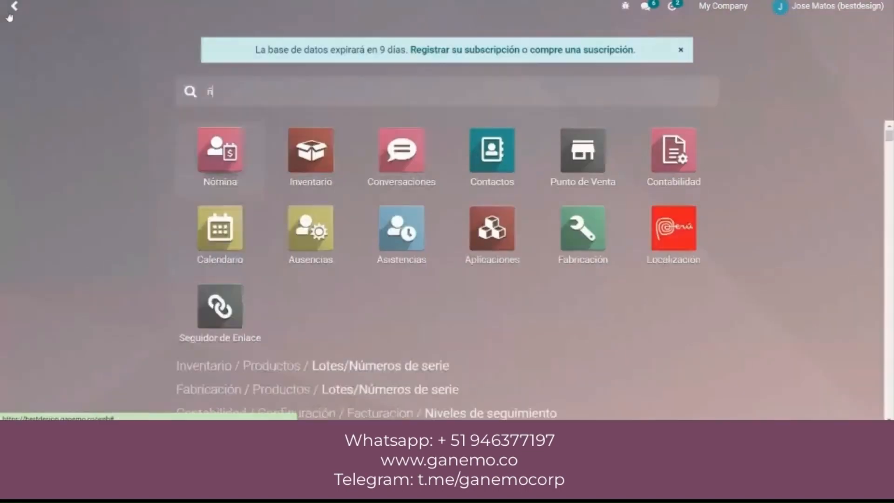
{"action": "key", "text": "BackSpace"}
{"action": "type", "text": "libro ma"}
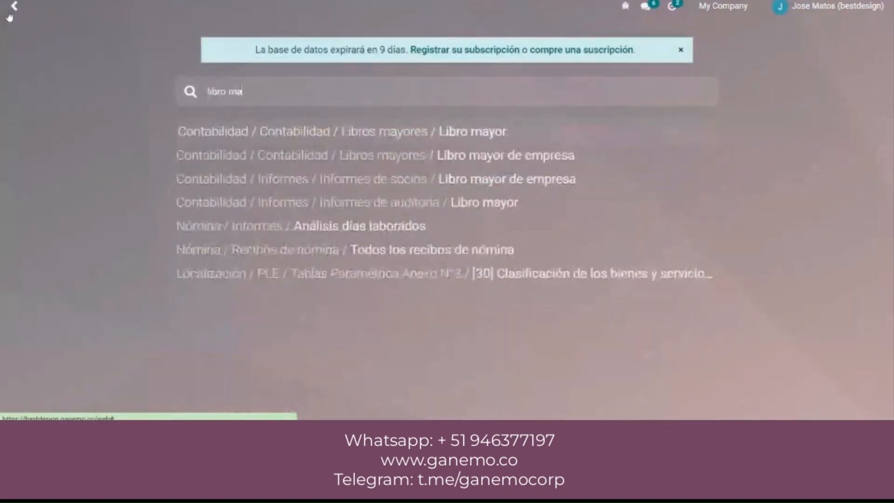
{"action": "type", "text": "y"}
{"action": "key", "text": "Return"}
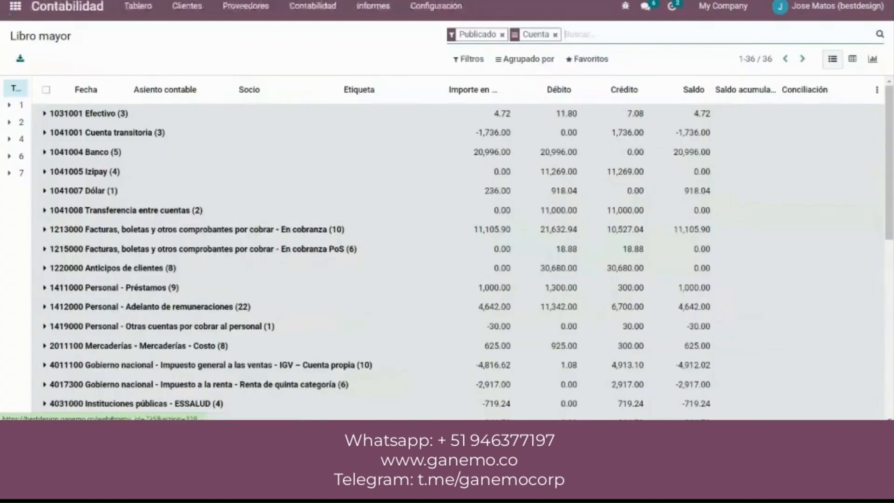
Filter the Libro mayor to account 4111, dates in marzo 2023, and unreconciled items (No conciliado)
{"action": "type", "text": "4111"}
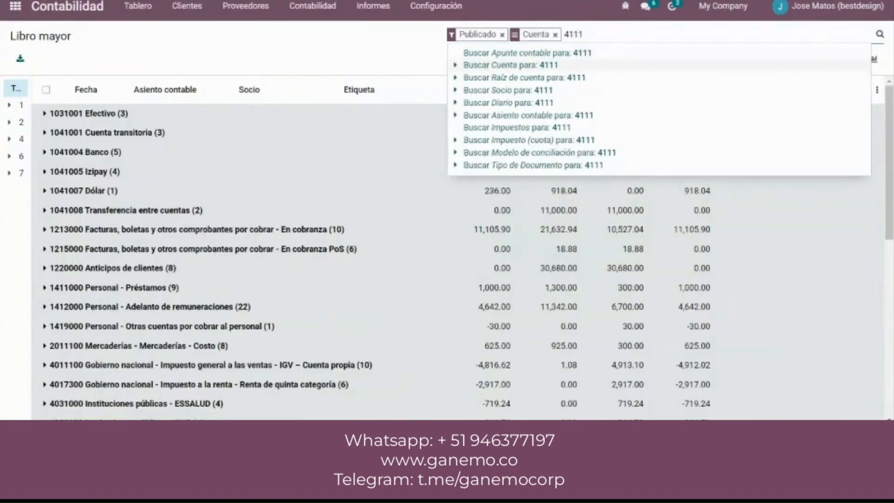
{"action": "key", "text": "Return"}
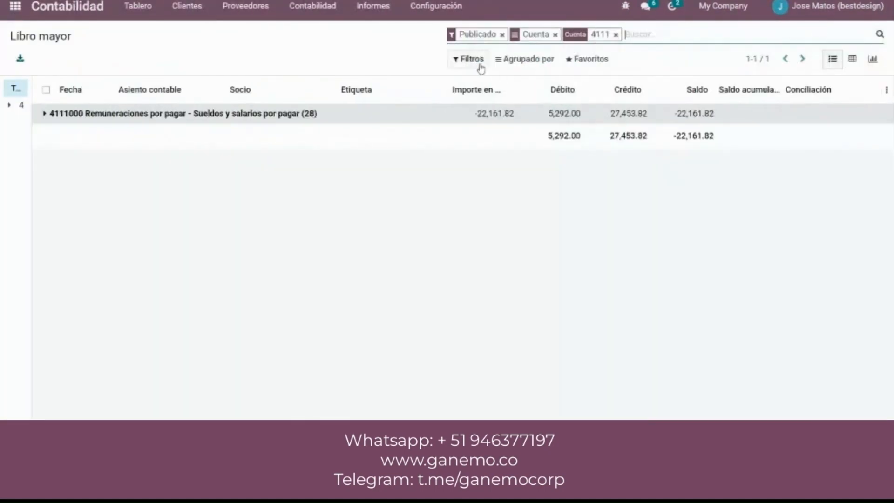
{"action": "left_click", "coordinate": [480, 69]}
{"action": "left_click", "coordinate": [524, 302]}
{"action": "left_click", "coordinate": [595, 225]}
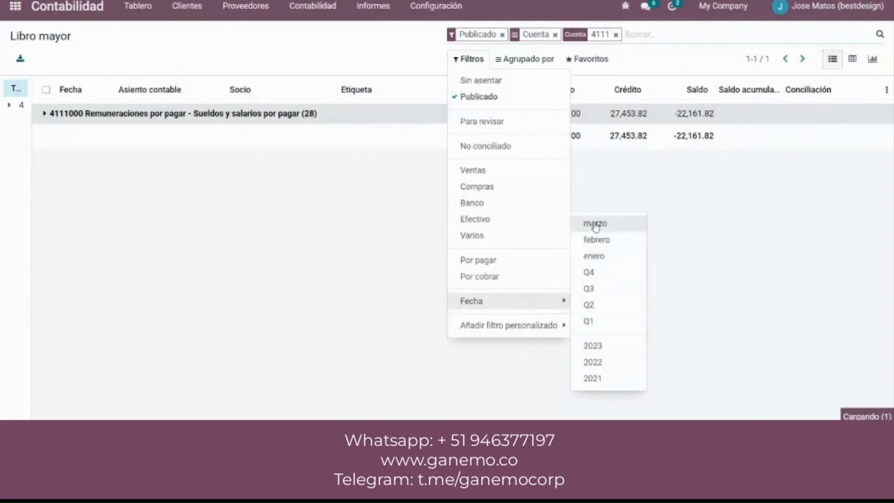
{"action": "left_click", "coordinate": [485, 147]}
{"action": "left_click", "coordinate": [339, 340]}
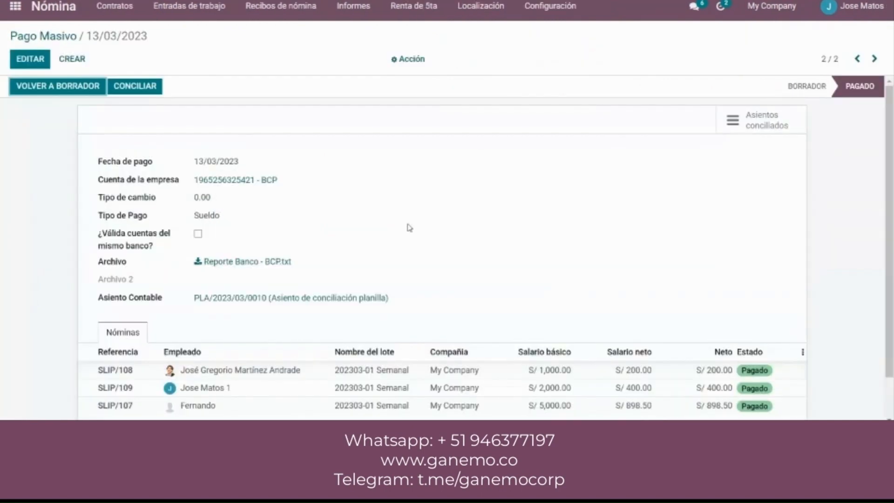
Reconcile the 13/03/2023 mass payment in Nómina (Conciliar) and refresh the account 4111000 entries in the Libro mayor
{"action": "left_click", "coordinate": [143, 90]}
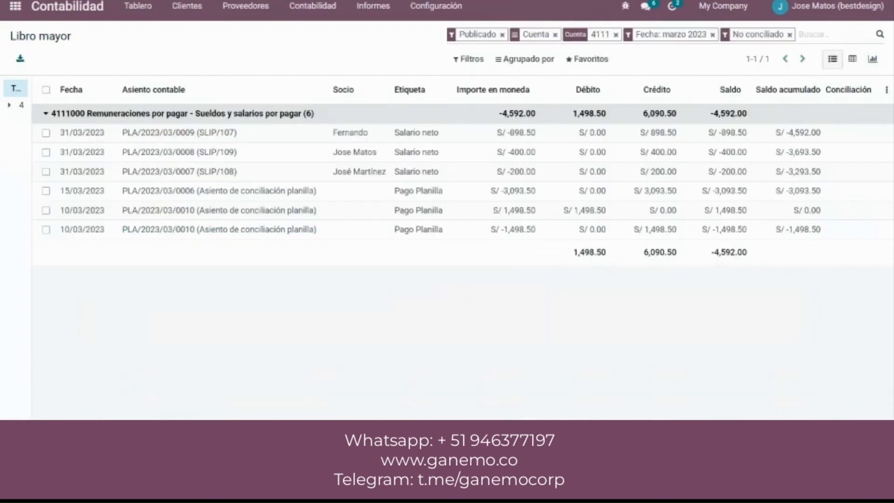
{"action": "left_click", "coordinate": [309, 115]}
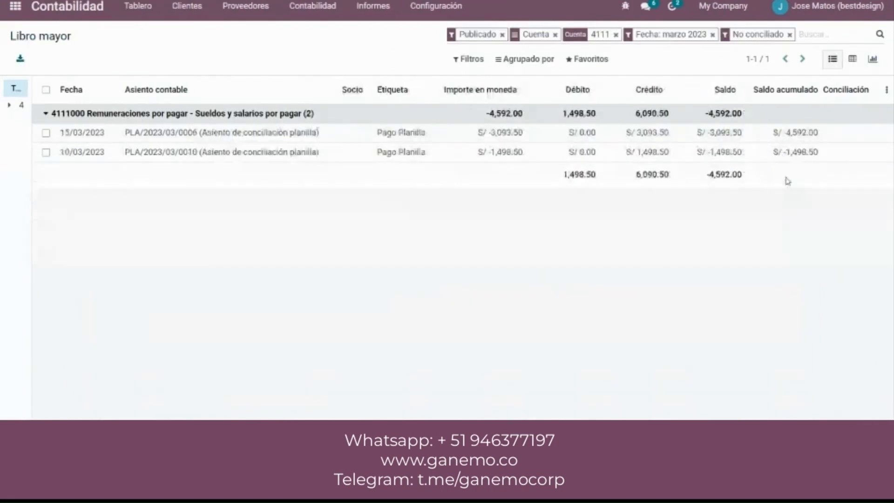
Remove the No conciliado filter from the March 2023 ledger of account 4111 to review all entries, and reapply that filter
{"action": "left_click", "coordinate": [790, 35]}
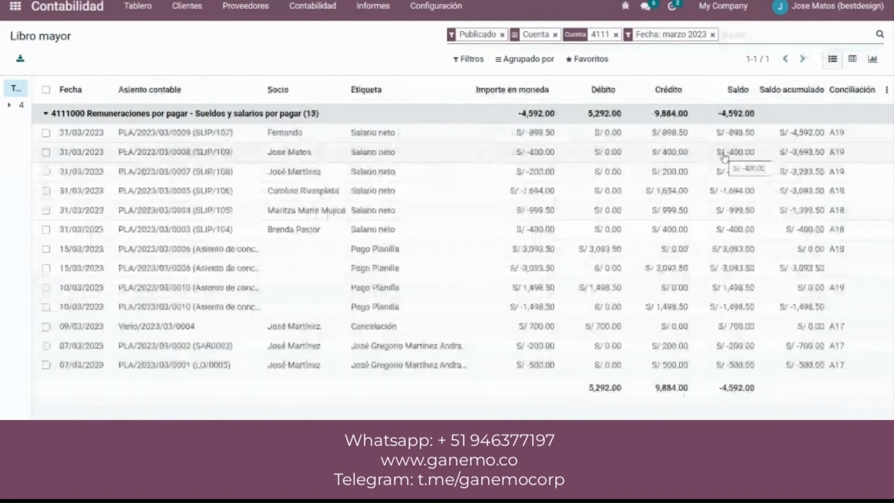
{"action": "left_click", "coordinate": [468, 59]}
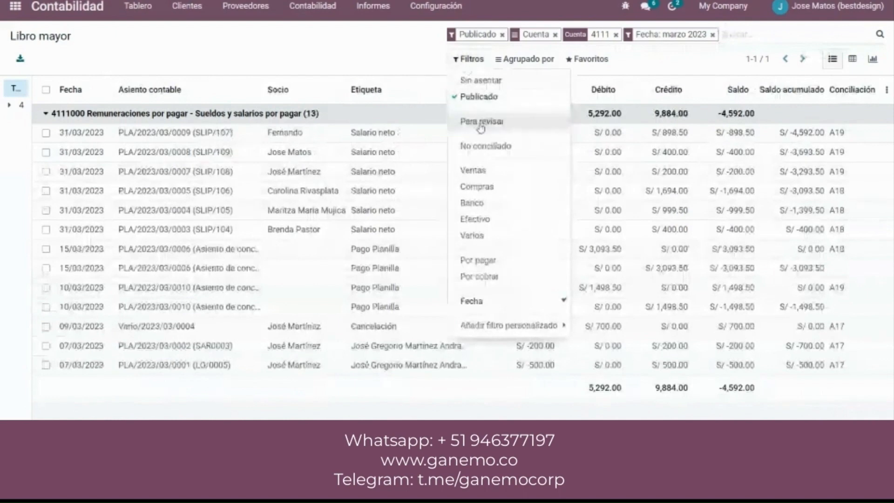
{"action": "left_click", "coordinate": [458, 145]}
{"action": "left_click", "coordinate": [383, 242]}
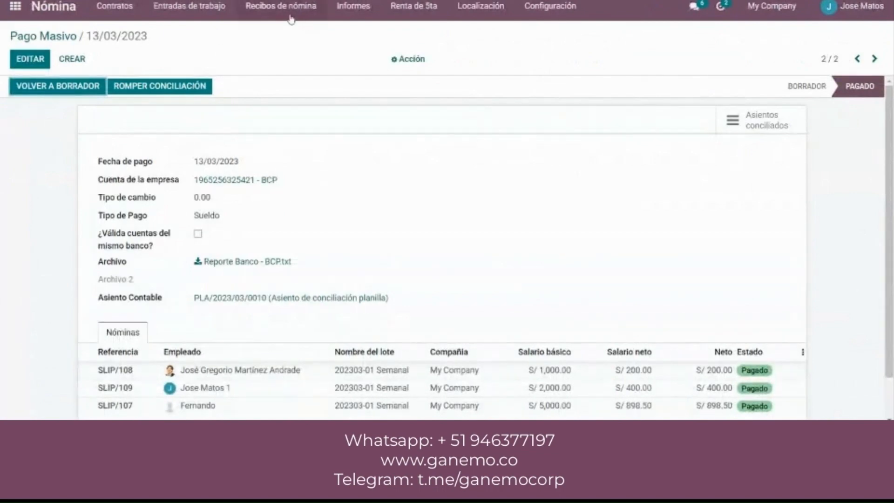
Try to mark the payslip batch 20230315 Adelanto quincenal as paid and return to the list of batches
{"action": "left_click", "coordinate": [289, 18]}
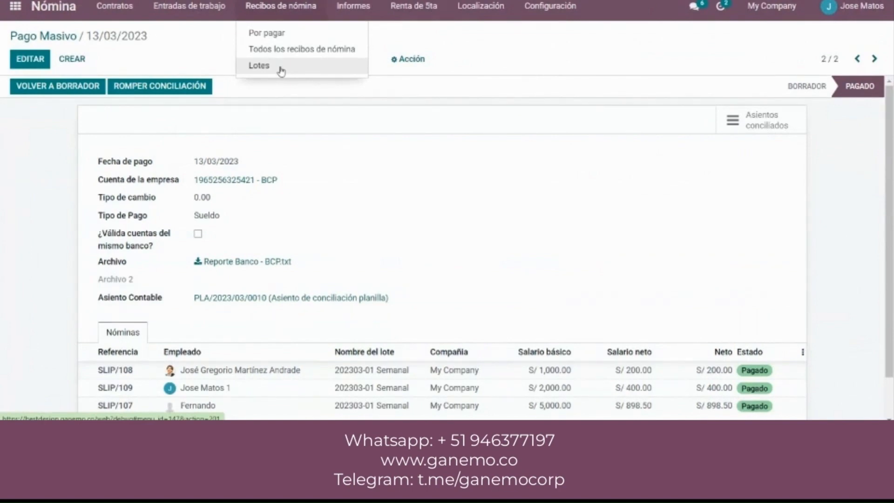
{"action": "left_click", "coordinate": [281, 71]}
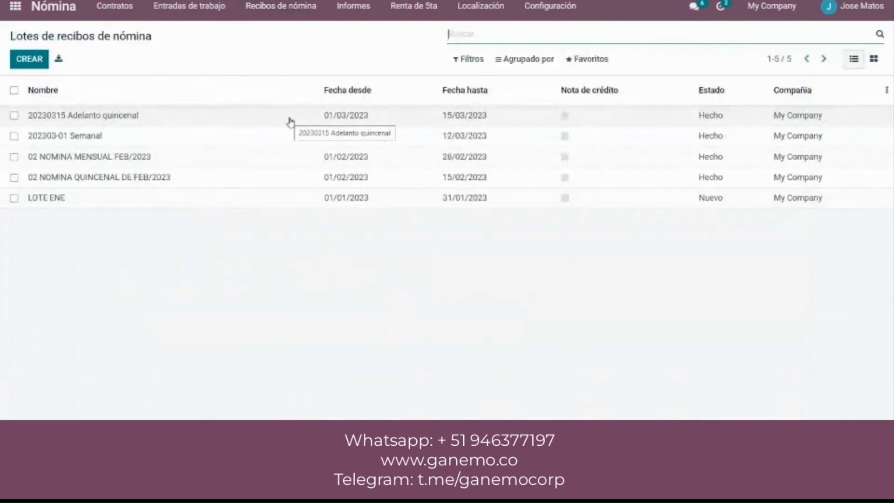
{"action": "left_click", "coordinate": [295, 18]}
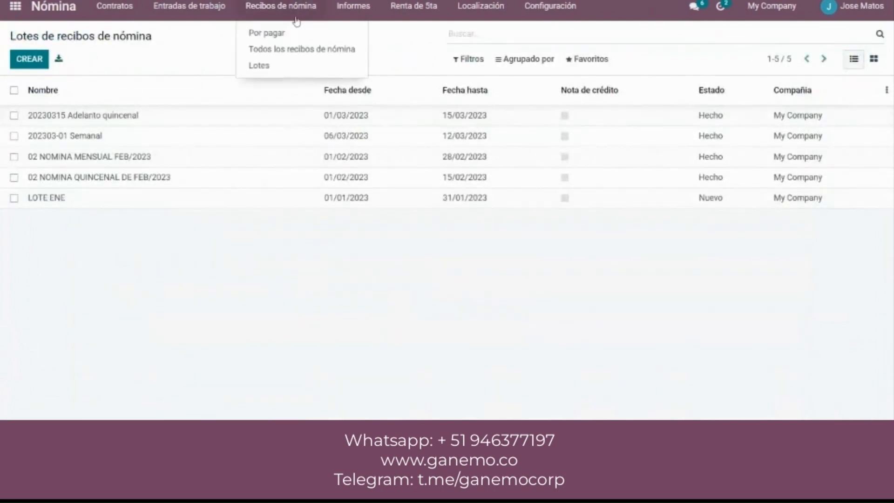
{"action": "left_click", "coordinate": [221, 122]}
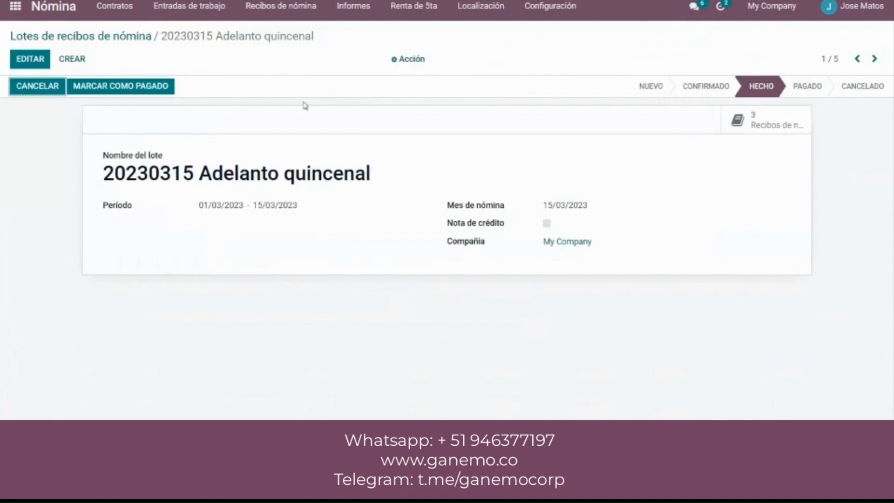
{"action": "left_click", "coordinate": [137, 82]}
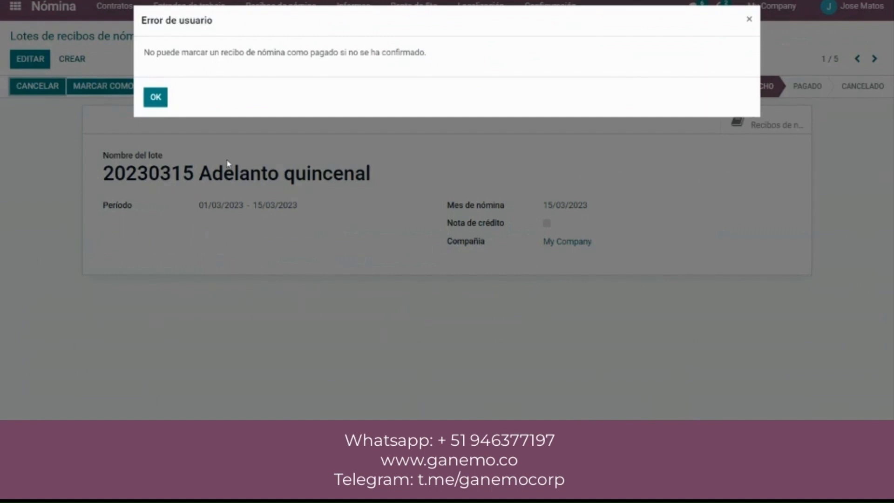
{"action": "left_click", "coordinate": [149, 97]}
{"action": "left_click", "coordinate": [145, 37]}
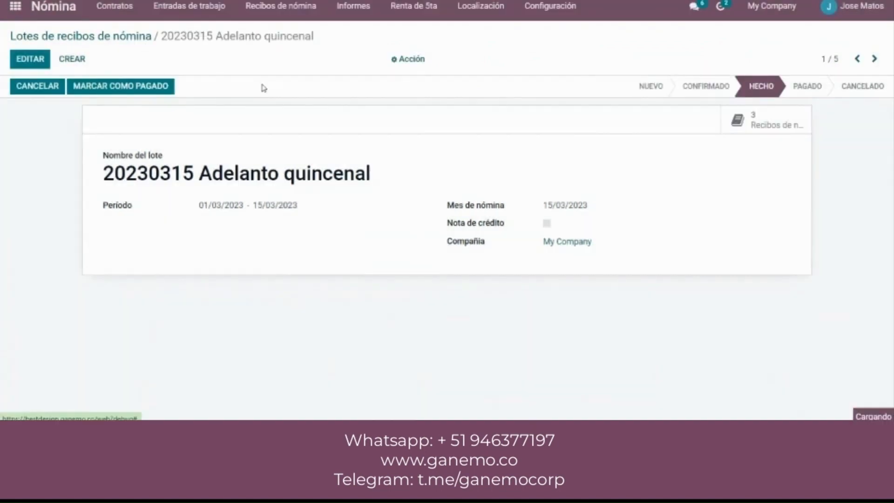
Start a new payslip batch and begin its name with 2023
{"action": "left_click", "coordinate": [294, 13]}
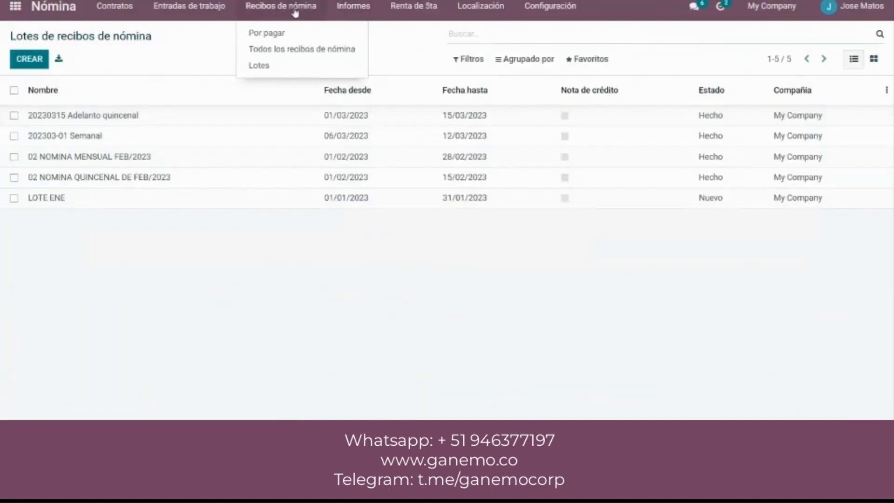
{"action": "left_click", "coordinate": [282, 73]}
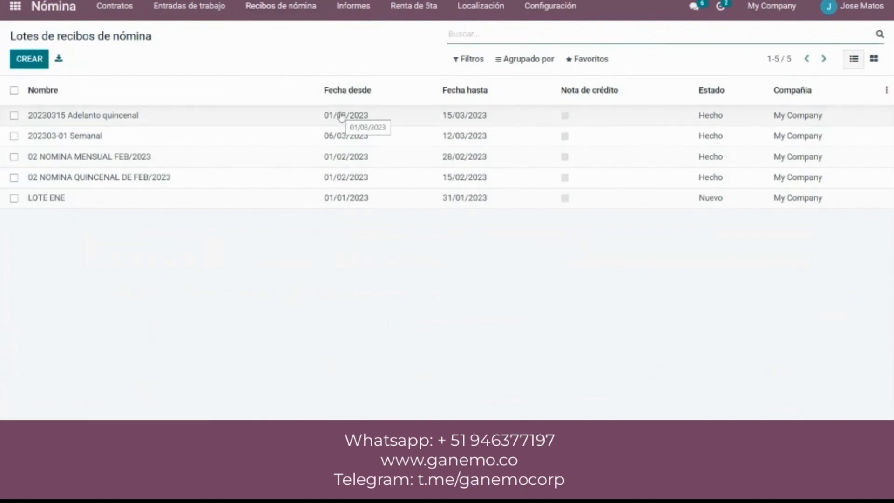
{"action": "left_click", "coordinate": [29, 59]}
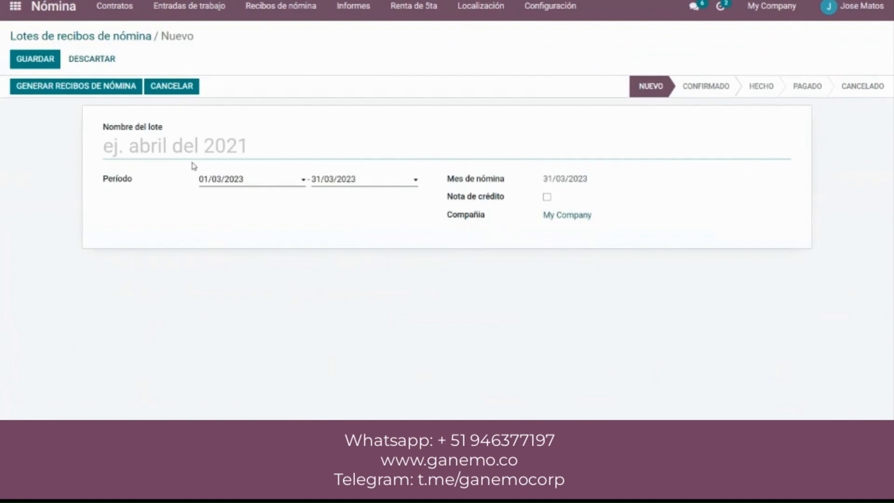
{"action": "type", "text": "2023"}
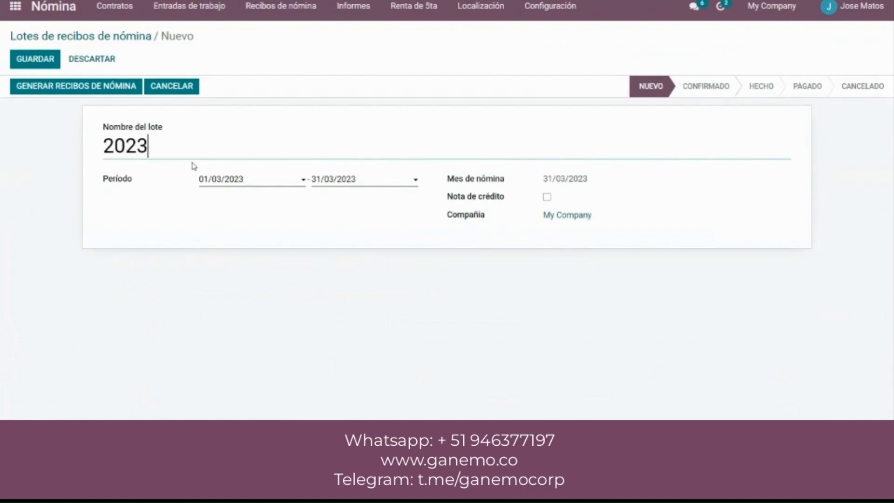
{"action": "type", "text": "0331"}
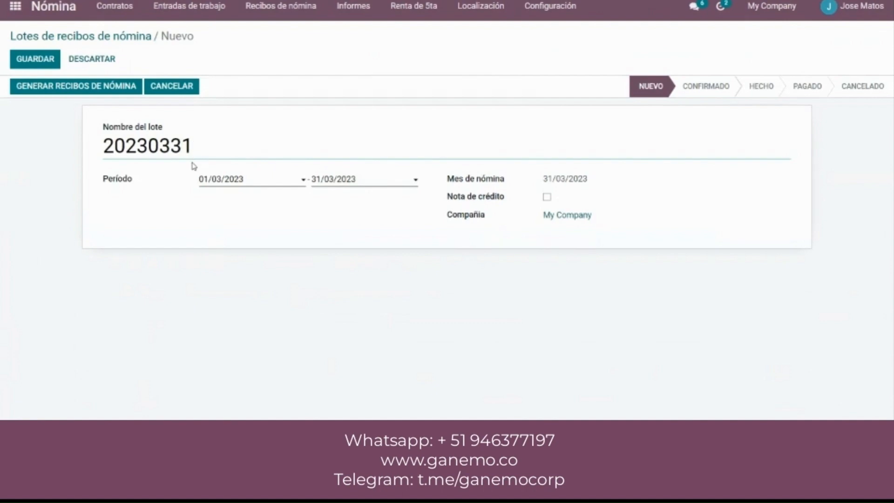
{"action": "type", "text": " Mensual"}
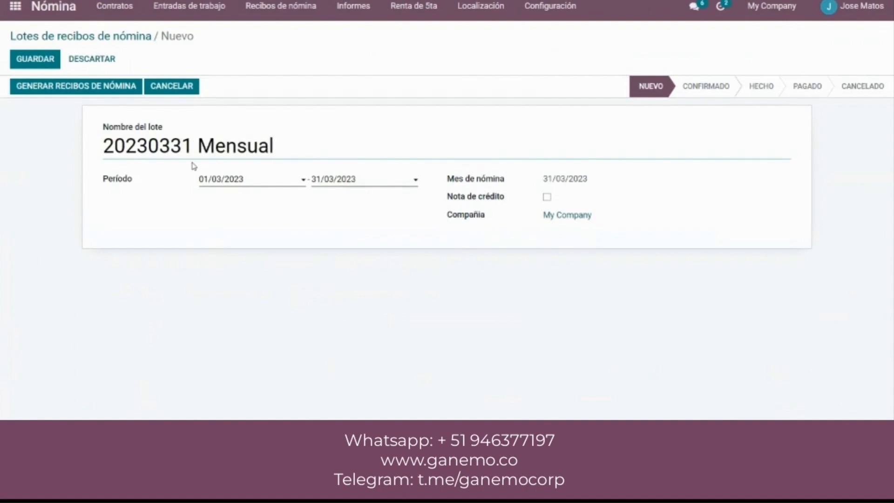
{"action": "key", "text": "ctrl+Left"}
{"action": "left_click", "coordinate": [358, 241]}
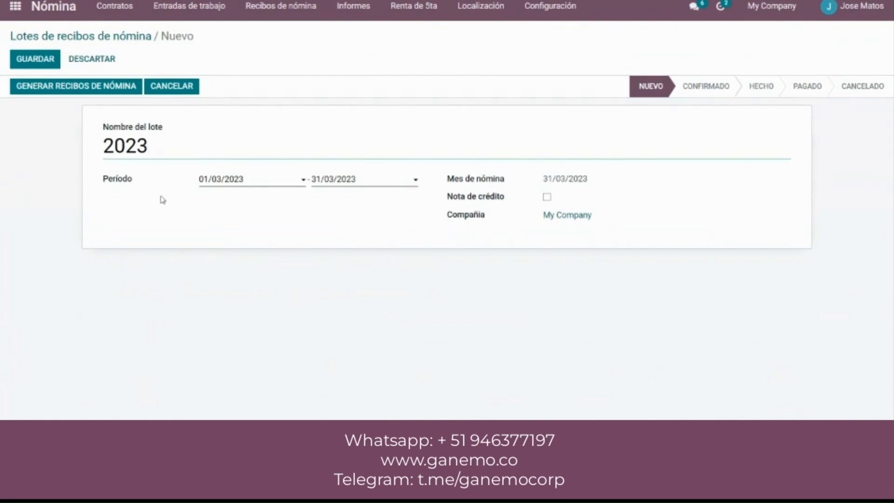
Complete the batch name as 202303-02 and save the batch with the period 13/03/2023 to 19/03/2023
{"action": "type", "text": "03-02"}
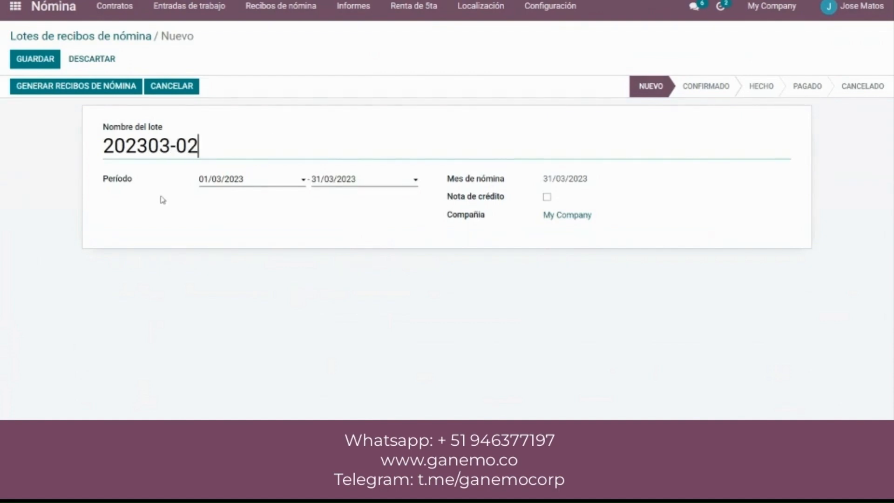
{"action": "left_click", "coordinate": [365, 181]}
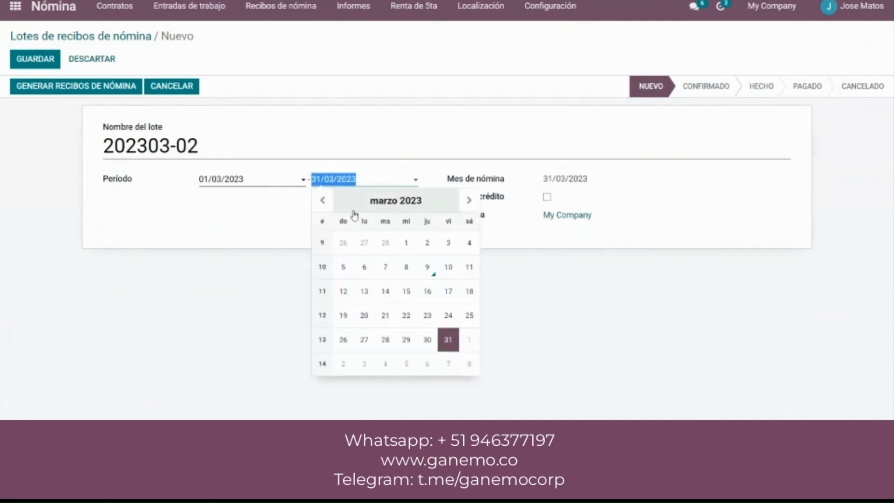
{"action": "left_click", "coordinate": [278, 182]}
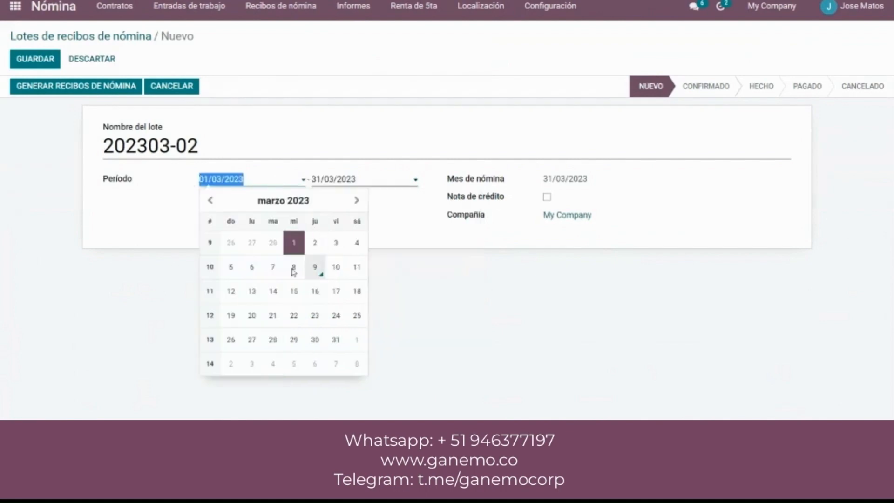
{"action": "left_click", "coordinate": [255, 292]}
{"action": "left_click", "coordinate": [355, 180]}
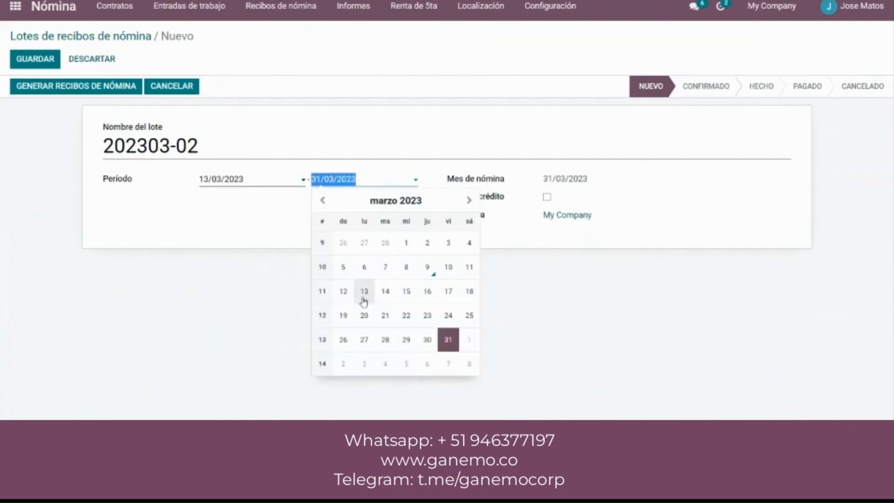
{"action": "left_click", "coordinate": [345, 320]}
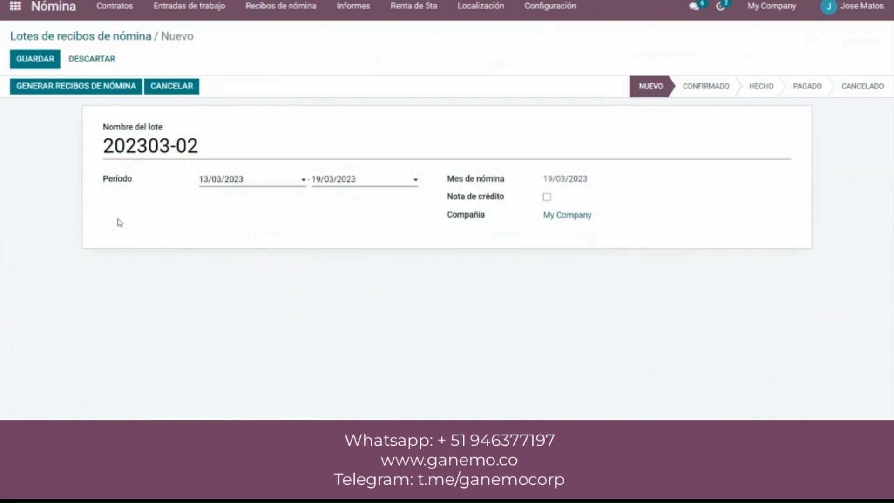
{"action": "left_click", "coordinate": [36, 61]}
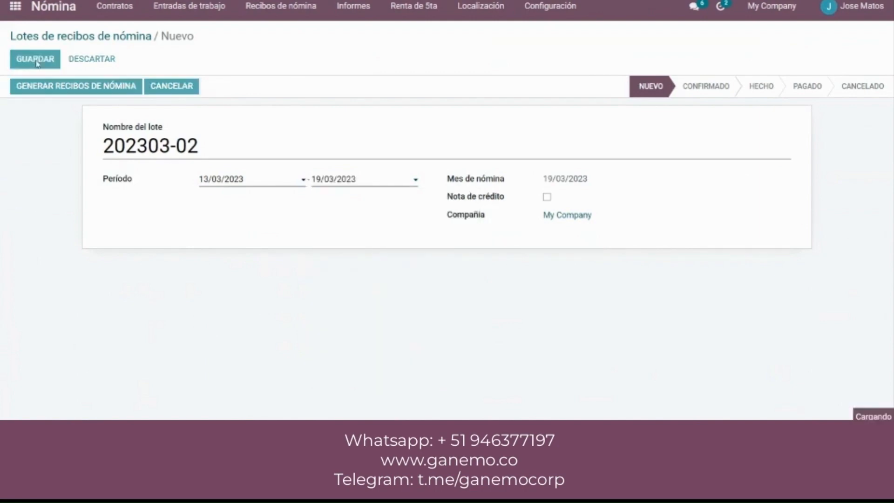
For generating the batch's payslips, set the salary structure to Nomina Semanal - NS and clear the employee list, ready to add employees
{"action": "left_click", "coordinate": [93, 90]}
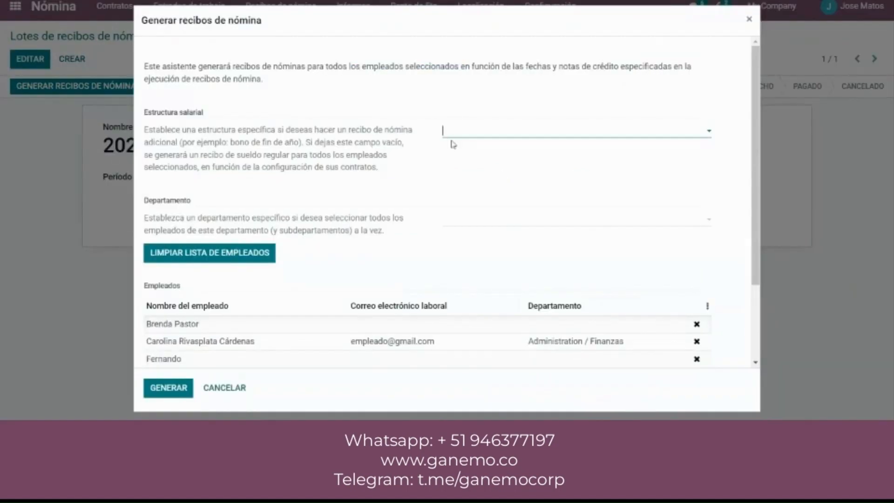
{"action": "type", "text": "nom"}
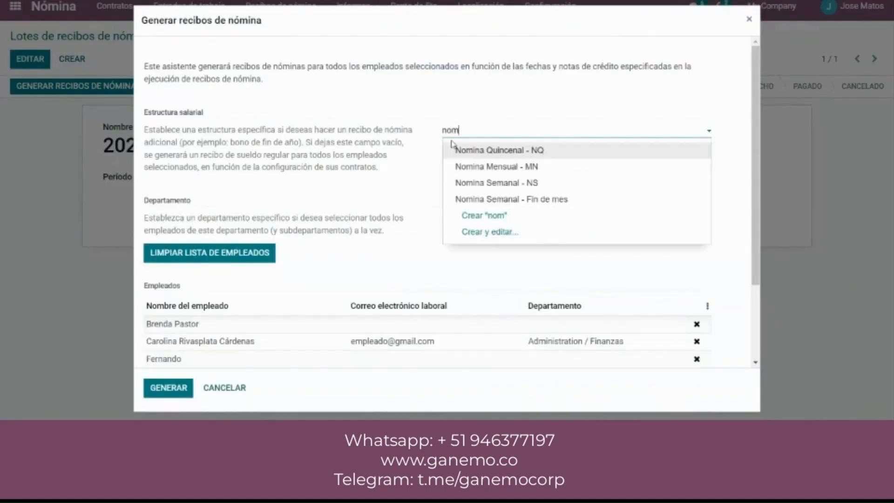
{"action": "key", "text": "ctrl+a"}
{"action": "type", "text": "sem"}
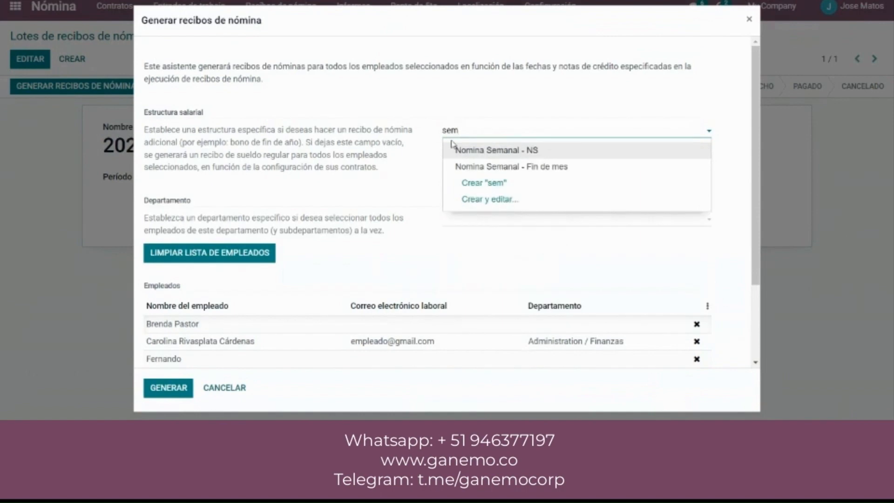
{"action": "left_click", "coordinate": [531, 157]}
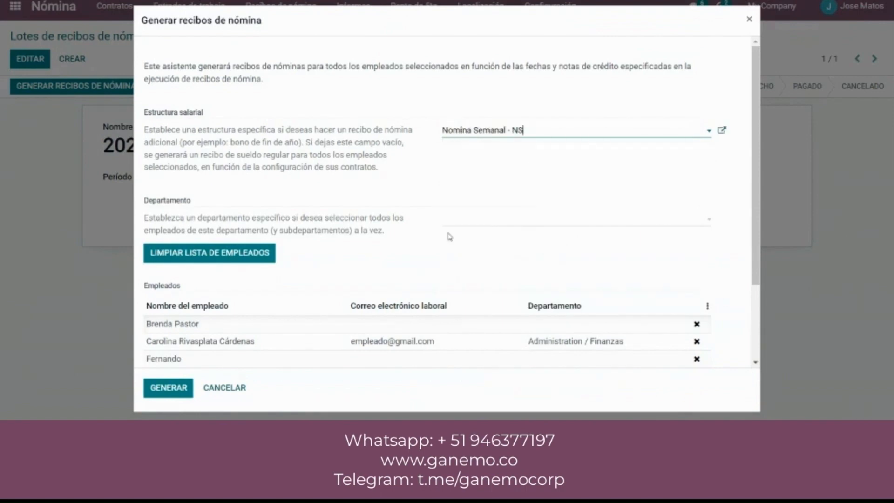
{"action": "left_click", "coordinate": [222, 256]}
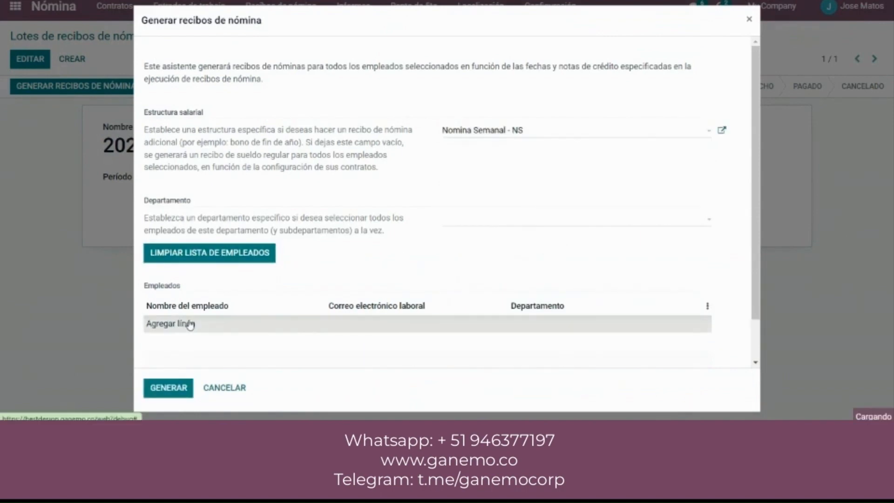
{"action": "left_click", "coordinate": [190, 324]}
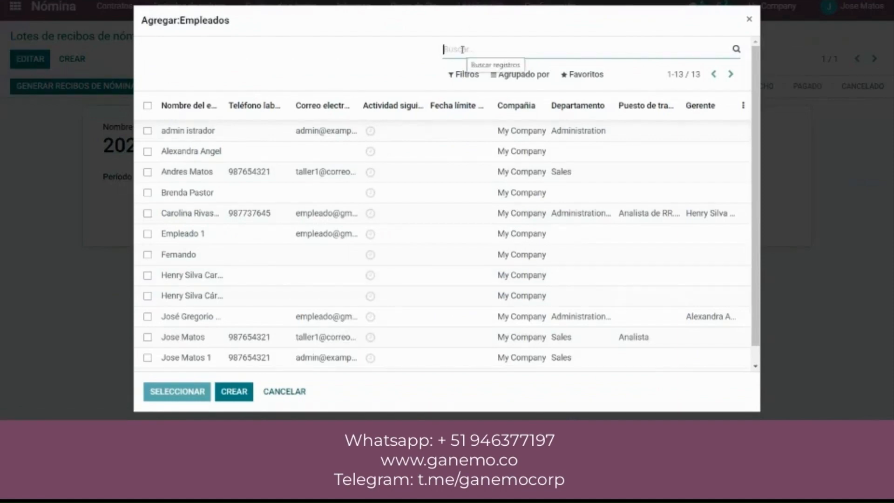
Try to find the employees to add by searching employee names for "oper"
{"action": "type", "text": "oper"}
{"action": "key", "text": "Return"}
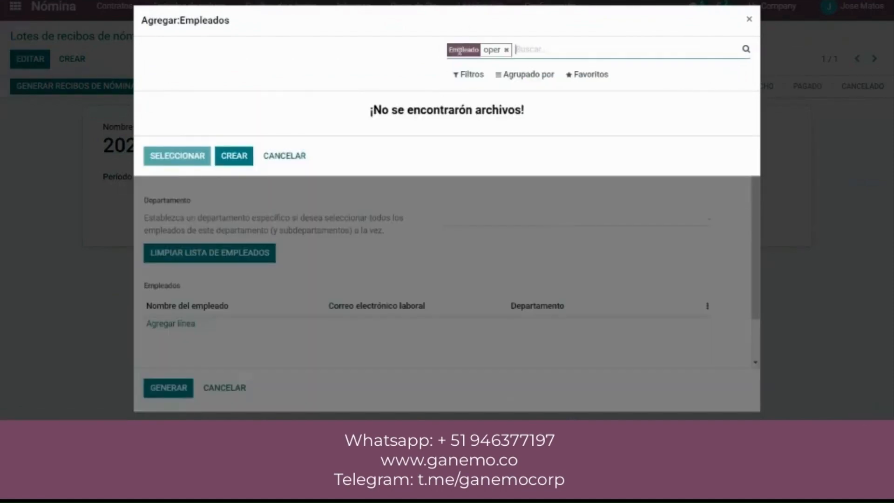
{"action": "key", "text": "BackSpace"}
{"action": "type", "text": "ep"}
{"action": "key", "text": "BackSpace"}
{"action": "key", "text": "BackSpace"}
Search the employees by the tag "oper" and add all matching ones to the payslip generation
{"action": "type", "text": "oper"}
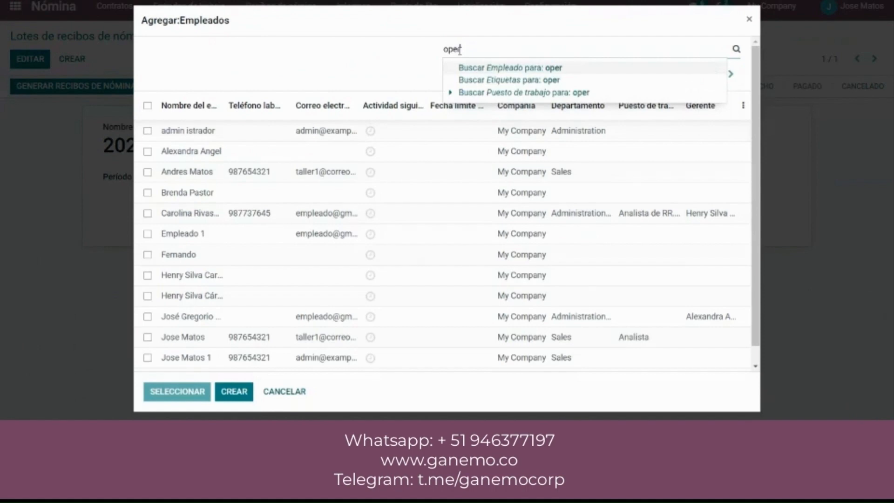
{"action": "key", "text": "Down"}
{"action": "key", "text": "Return"}
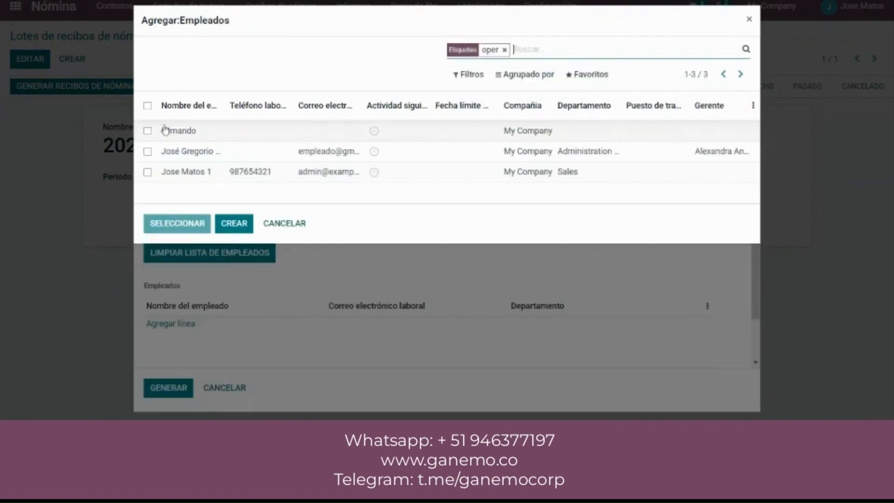
{"action": "left_click", "coordinate": [147, 105]}
{"action": "left_click", "coordinate": [177, 223]}
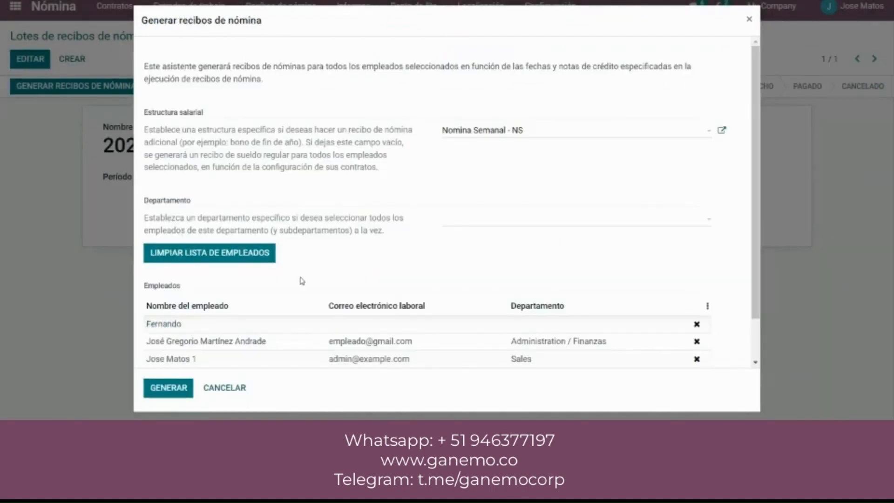
Generate the payslips of batch 202303-02 and calculate the sheet for all three of them
{"action": "scroll", "coordinate": [302, 280], "scroll_direction": "down", "scroll_amount": 1}
{"action": "left_click", "coordinate": [171, 394]}
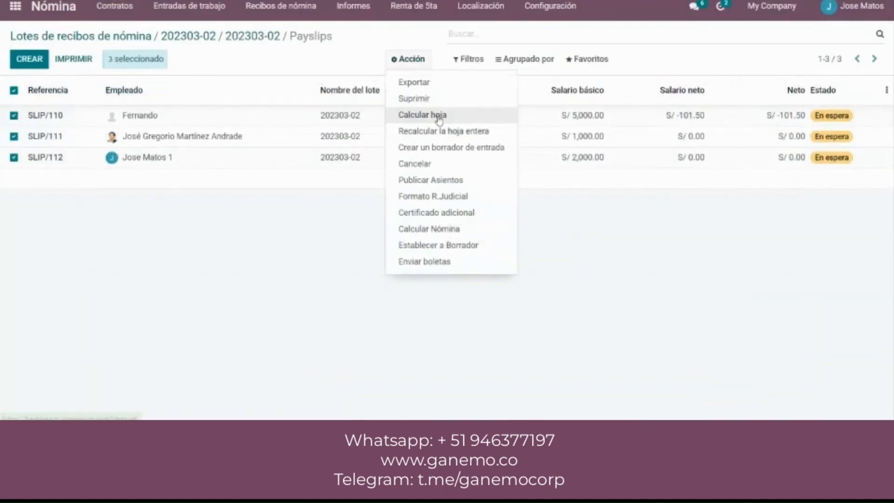
{"action": "left_click", "coordinate": [438, 118]}
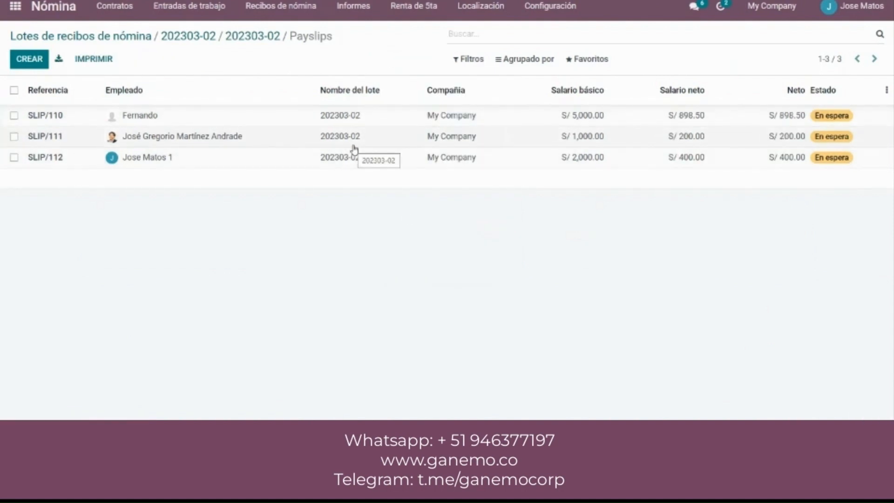
Open payslip SLIP/110 of batch 202303-02 and examine its worked days and salary calculation
{"action": "left_click", "coordinate": [334, 116]}
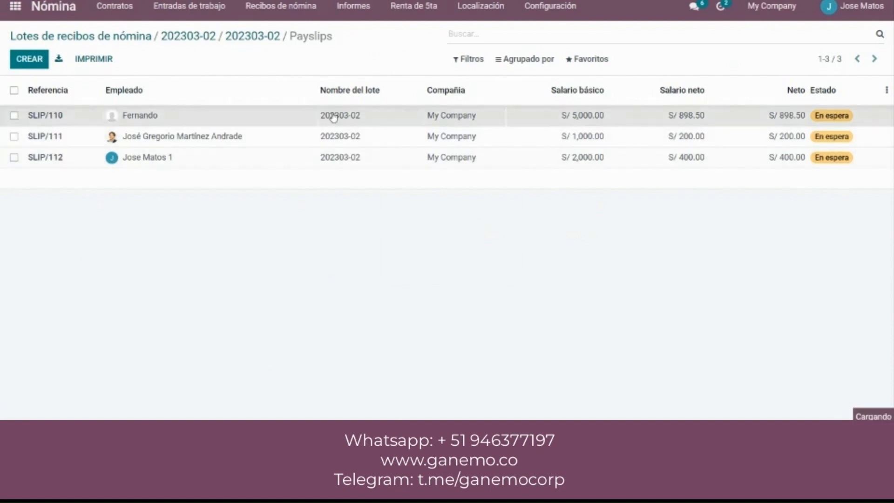
{"action": "scroll", "coordinate": [441, 278], "scroll_direction": "down", "scroll_amount": 3}
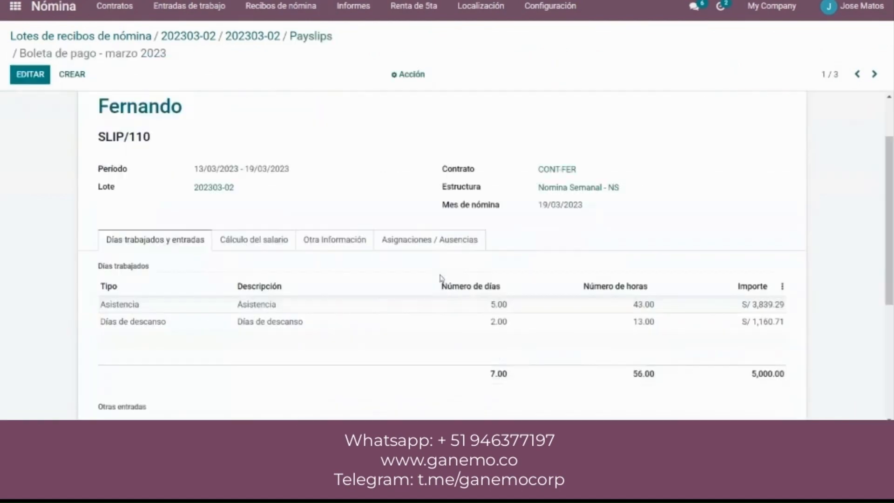
{"action": "left_click", "coordinate": [256, 226]}
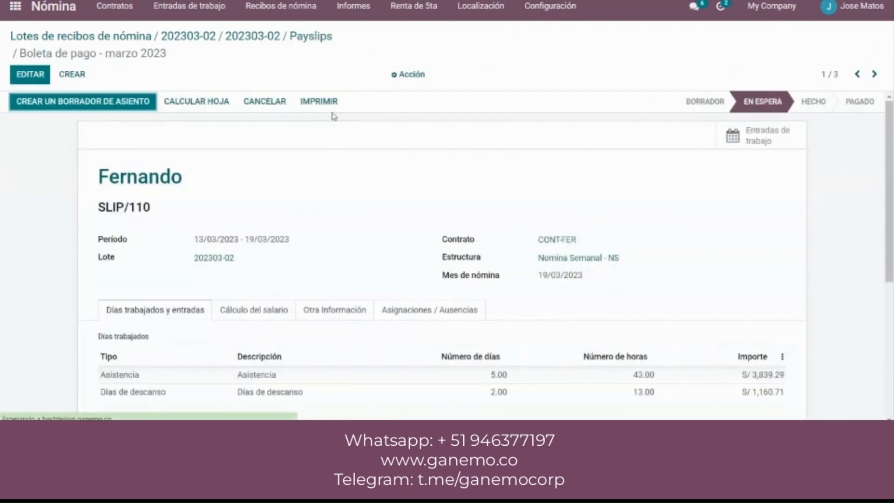
{"action": "scroll", "coordinate": [441, 277], "scroll_direction": "down", "scroll_amount": 3}
{"action": "left_click", "coordinate": [256, 227]}
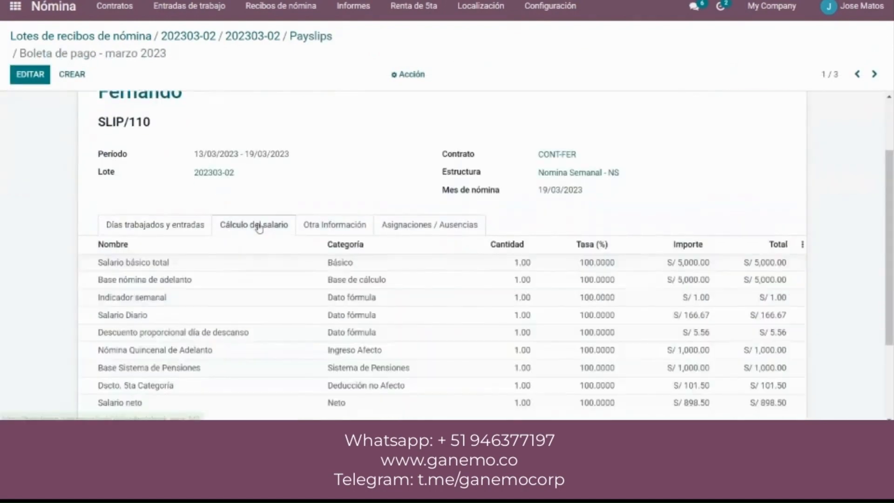
{"action": "scroll", "coordinate": [463, 281], "scroll_direction": "down", "scroll_amount": 1}
{"action": "scroll", "coordinate": [461, 280], "scroll_direction": "down", "scroll_amount": 2}
Check the other entries of payslip SLIP/110 against its salary calculation lines
{"action": "scroll", "coordinate": [445, 280], "scroll_direction": "up", "scroll_amount": 5}
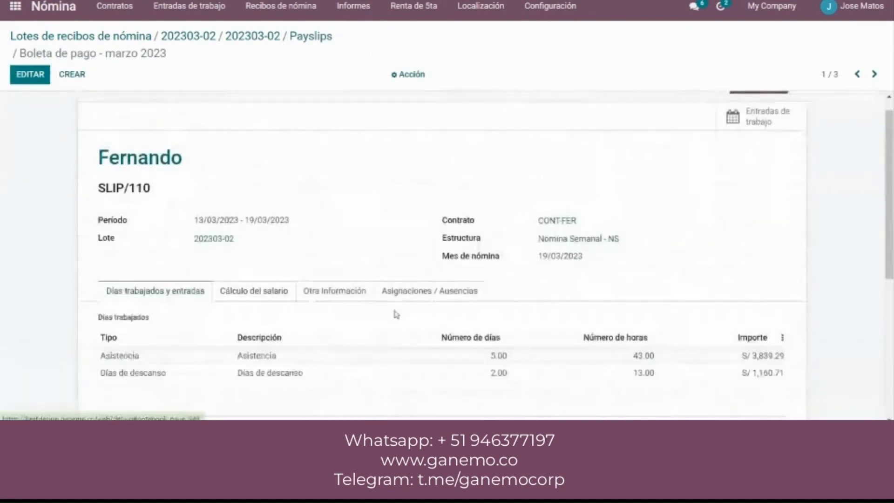
{"action": "scroll", "coordinate": [409, 316], "scroll_direction": "down", "scroll_amount": 4}
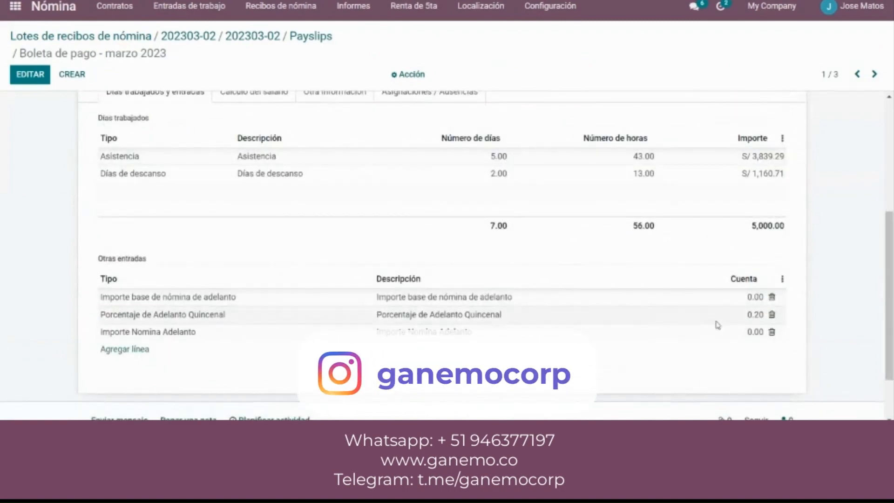
{"action": "left_click", "coordinate": [274, 97]}
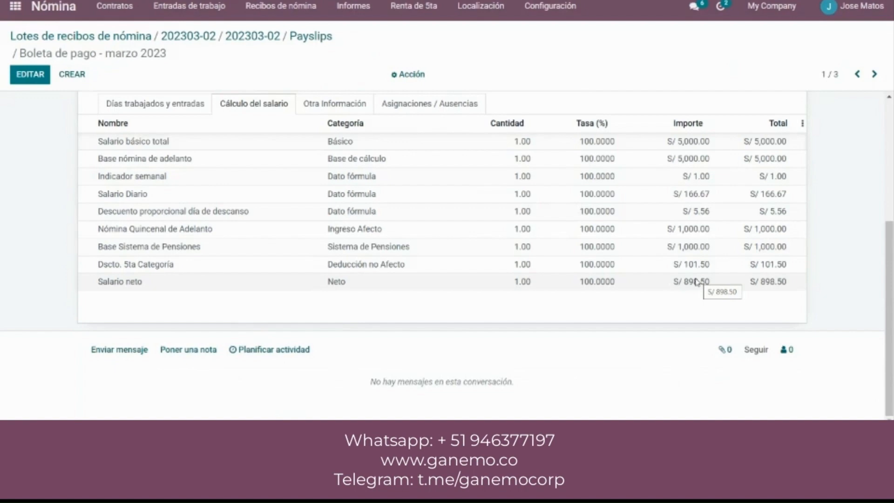
{"action": "scroll", "coordinate": [270, 202], "scroll_direction": "up", "scroll_amount": 3}
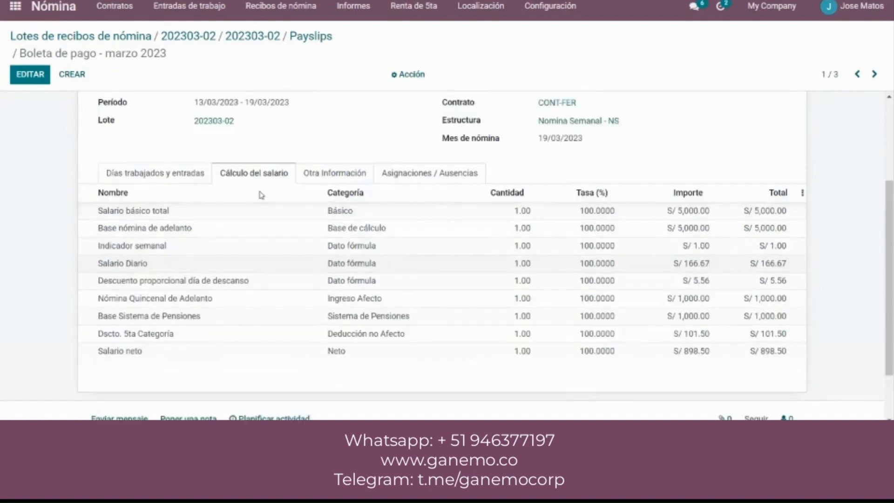
{"action": "scroll", "coordinate": [260, 194], "scroll_direction": "up", "scroll_amount": 3}
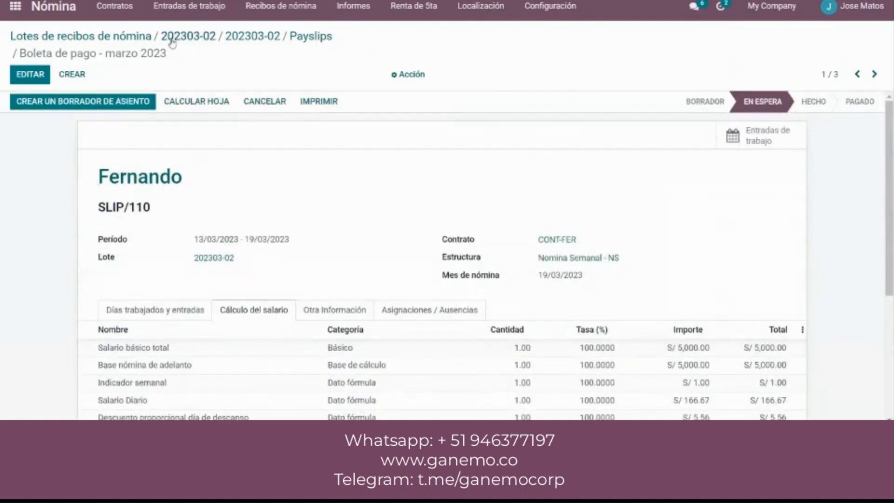
Return to payroll batch 202303-02 and create its draft accounting entry
{"action": "left_click", "coordinate": [142, 41]}
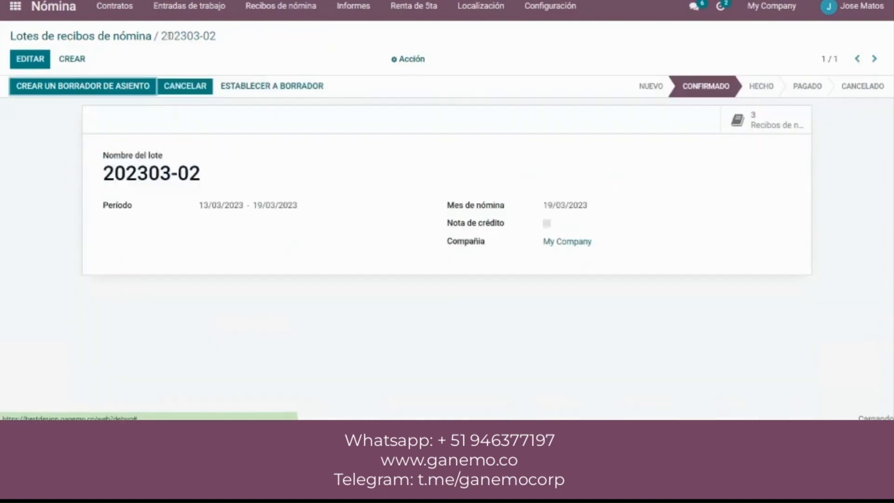
{"action": "left_click", "coordinate": [107, 88]}
{"action": "left_click", "coordinate": [261, 89]}
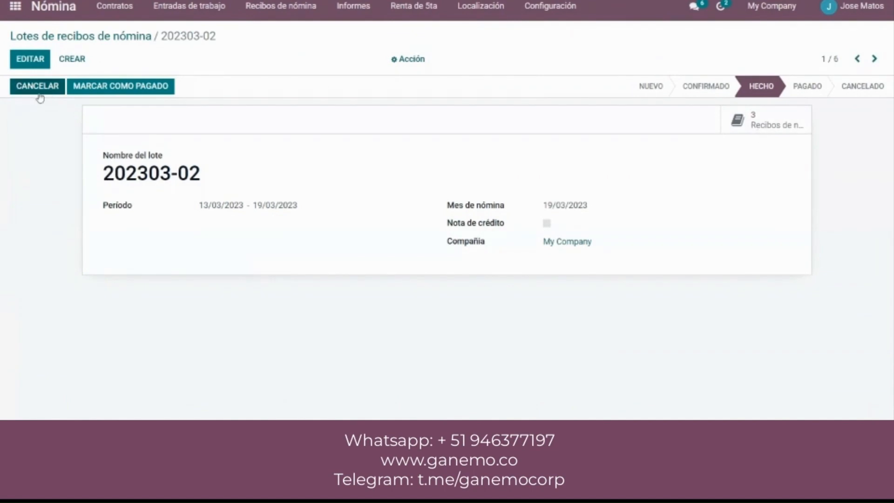
Mark all three payslips of batch 202303-02 as paid
{"action": "left_click", "coordinate": [771, 123]}
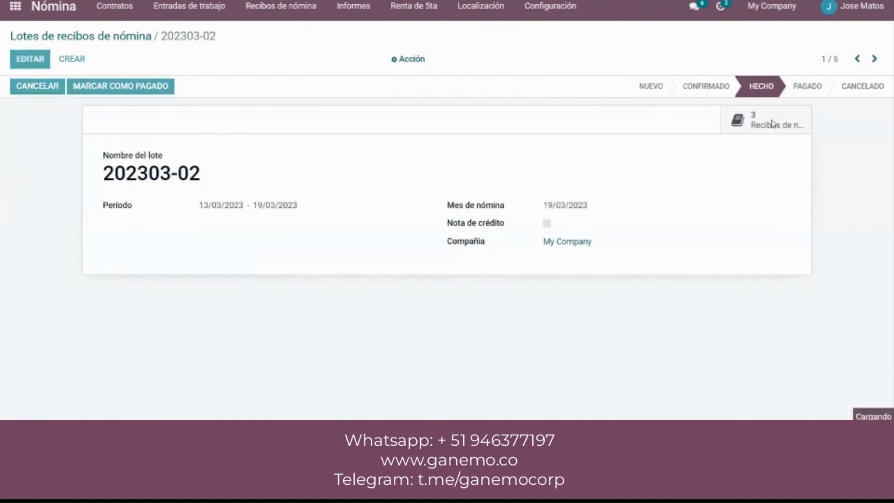
{"action": "left_click", "coordinate": [13, 90]}
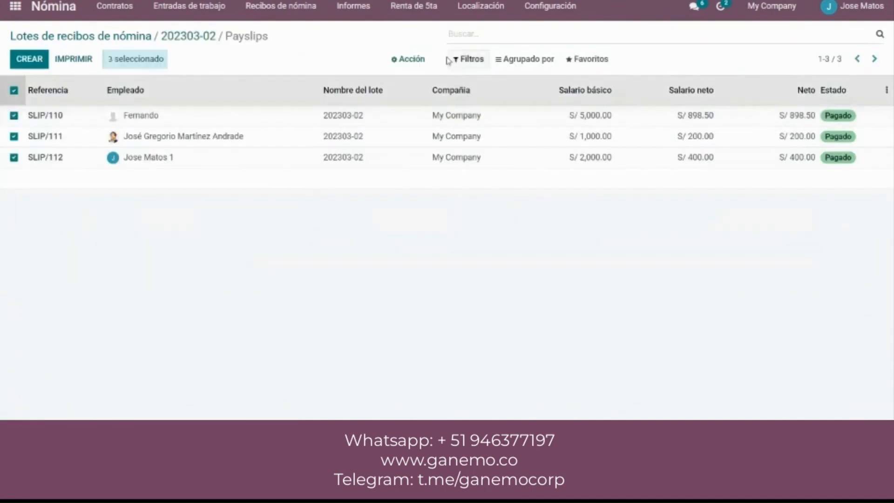
{"action": "left_click", "coordinate": [409, 59]}
{"action": "left_click", "coordinate": [413, 180]}
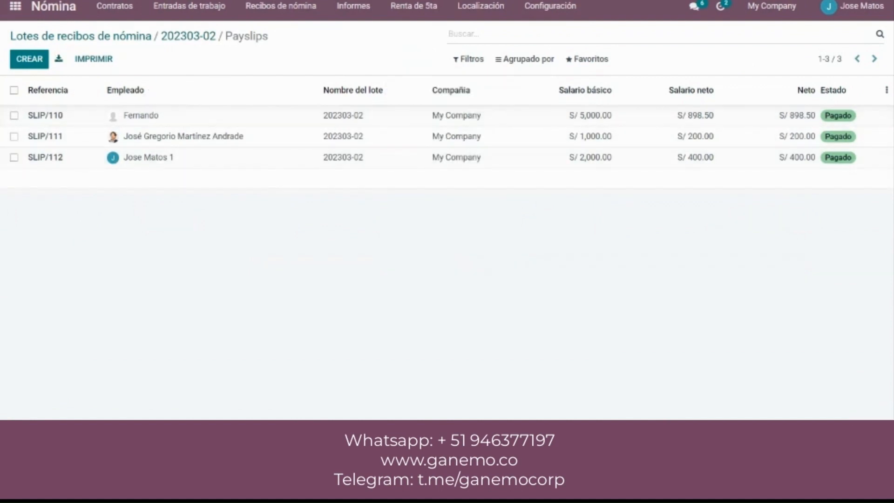
{"action": "left_click", "coordinate": [480, 7]}
{"action": "left_click", "coordinate": [431, 34]}
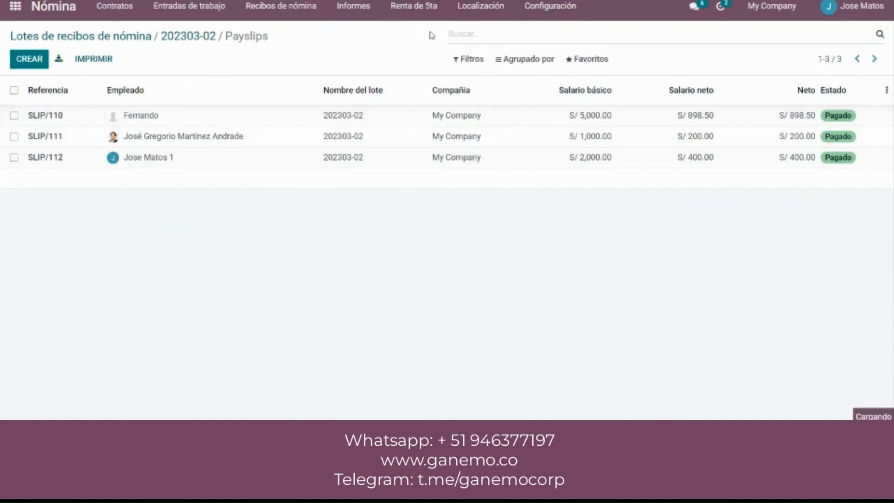
{"action": "left_click", "coordinate": [417, 9]}
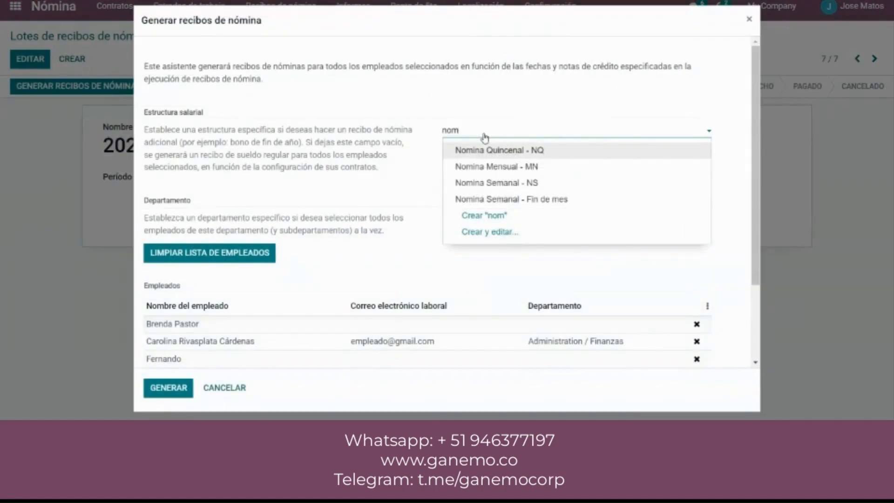
For generating batch 202303-03's payslips, set the salary structure to Nomina Semanal - NS and clear the employee list
{"action": "key", "text": "BackSpace"}
{"action": "key", "text": "BackSpace"}
{"action": "key", "text": "BackSpace"}
{"action": "type", "text": "sema"}
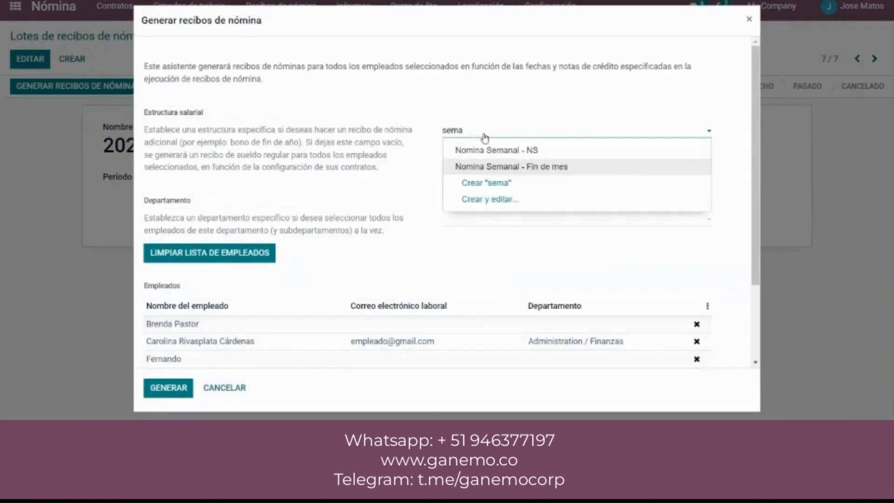
{"action": "key", "text": "Up"}
{"action": "key", "text": "Return"}
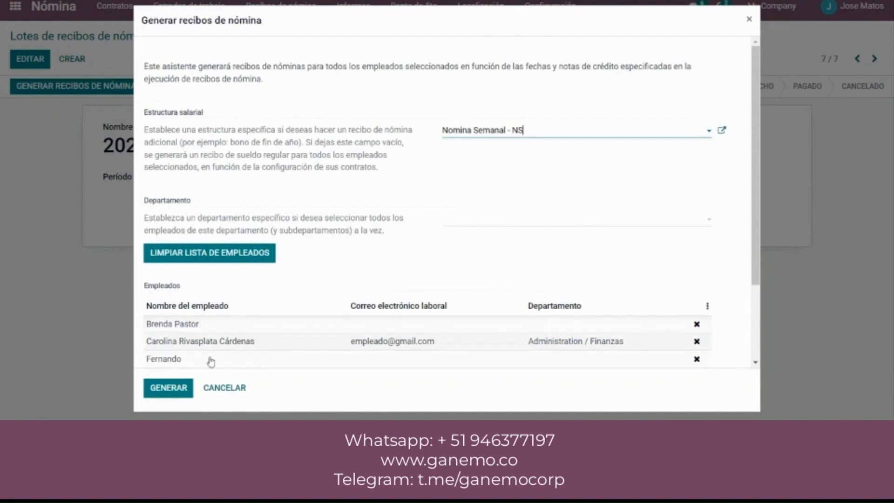
{"action": "left_click", "coordinate": [245, 261]}
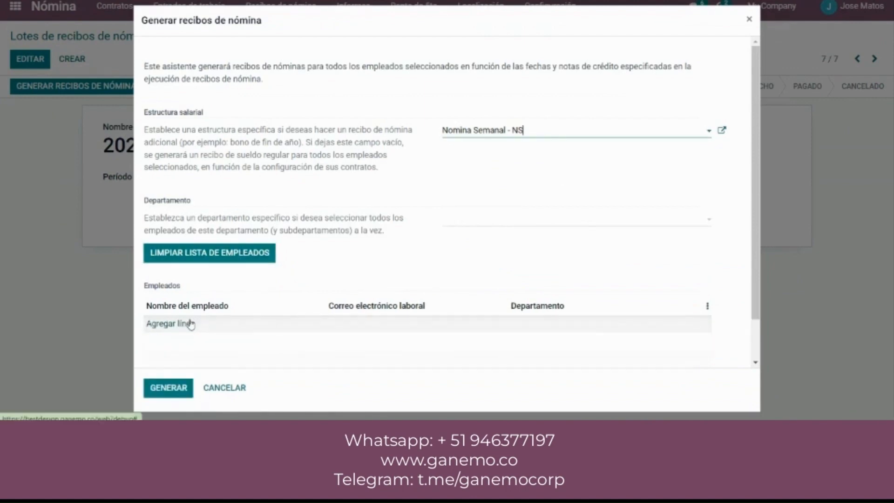
Find the employees to add to batch 202303-03's payslip generation by searching the tag "oper"
{"action": "left_click", "coordinate": [194, 323]}
{"action": "type", "text": "ope"}
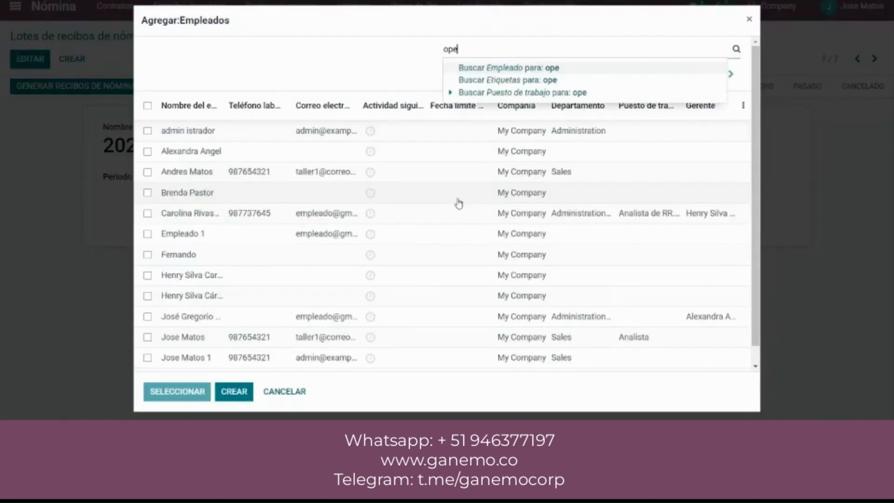
{"action": "type", "text": "r"}
{"action": "key", "text": "Down"}
{"action": "key", "text": "Down"}
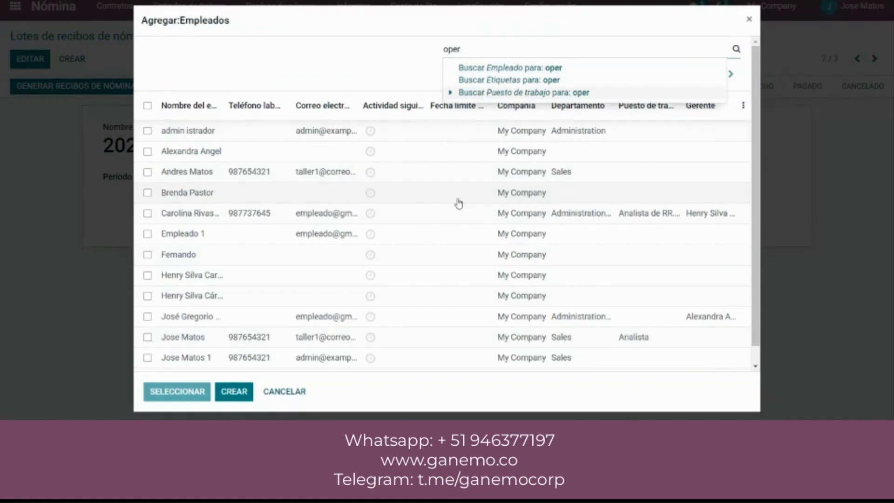
{"action": "key", "text": "Up"}
{"action": "key", "text": "Return"}
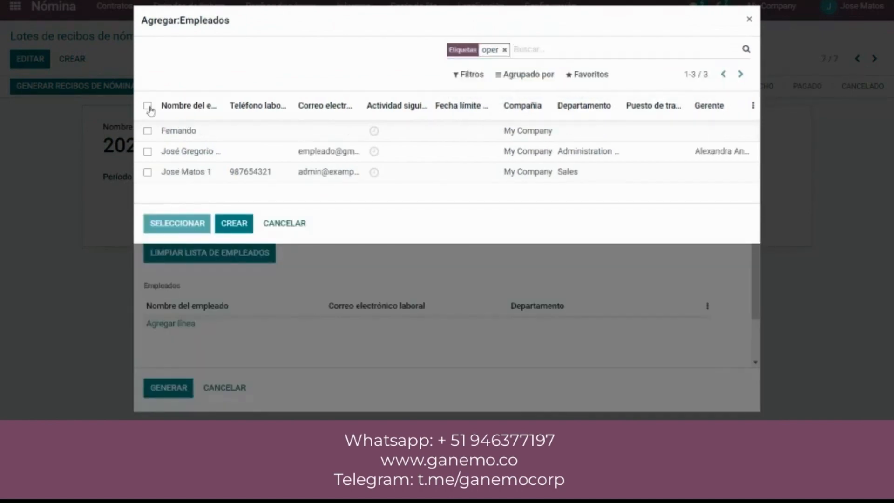
Generate the payslips of batch 202303-03 for all employees tagged "oper" and open its payslip list
{"action": "left_click", "coordinate": [148, 106]}
{"action": "left_click", "coordinate": [177, 223]}
{"action": "left_click", "coordinate": [170, 388]}
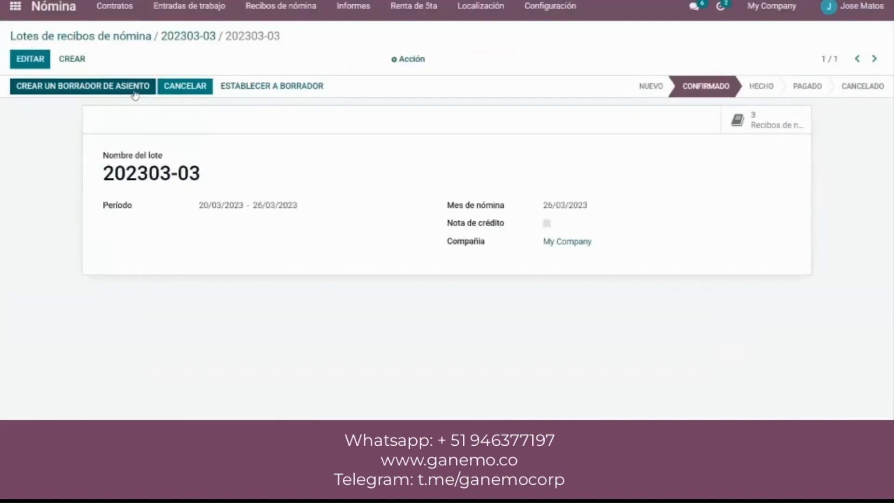
{"action": "left_click", "coordinate": [786, 124]}
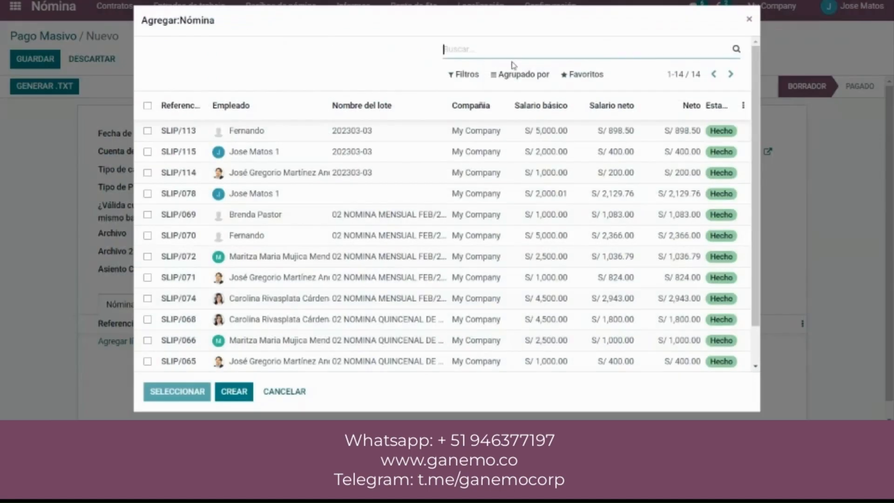
Group the available payslips by batch and add the three from 202303-03 to the new mass payment
{"action": "left_click", "coordinate": [520, 74]}
{"action": "left_click", "coordinate": [508, 161]}
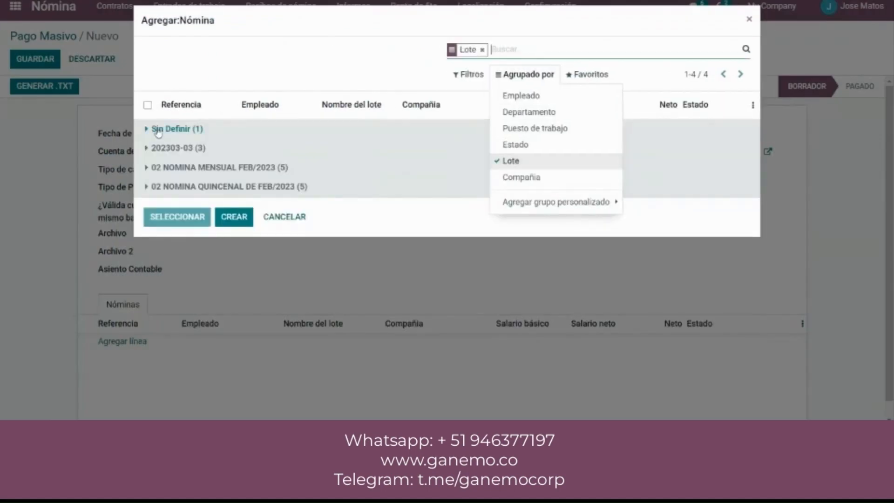
{"action": "left_click", "coordinate": [186, 148]}
{"action": "left_click", "coordinate": [148, 104]}
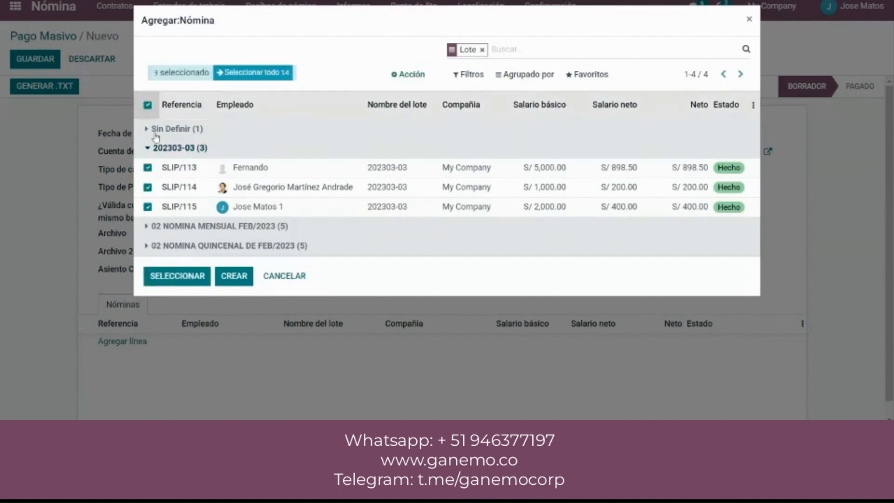
{"action": "left_click", "coordinate": [187, 283]}
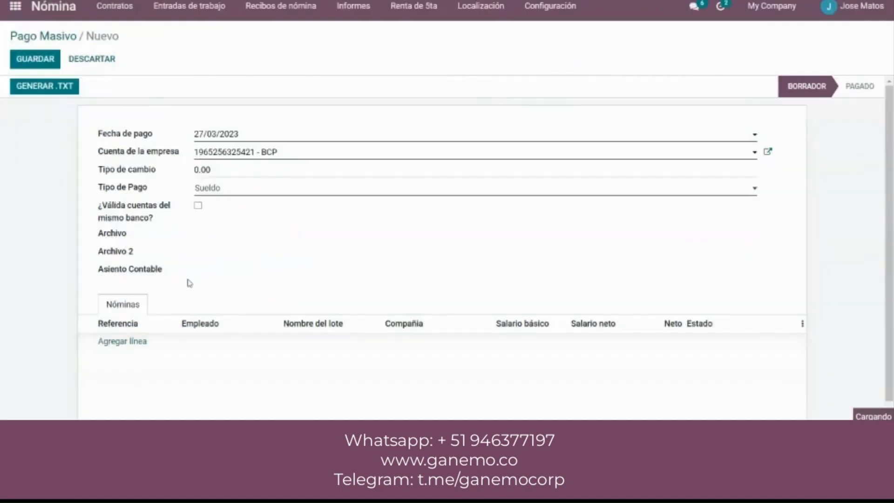
Process the 27/03/2023 mass payment by generating its bank TXT file, marking it as paid and reconciling it
{"action": "left_click", "coordinate": [47, 88]}
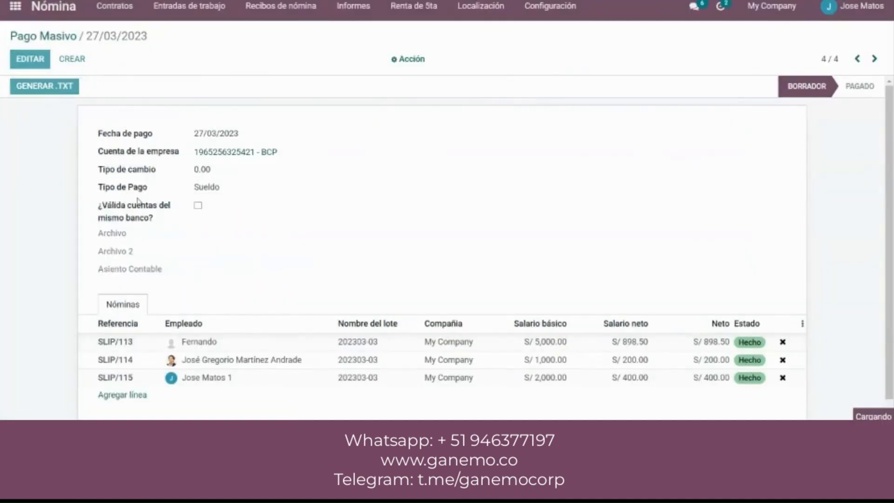
{"action": "left_click", "coordinate": [102, 88]}
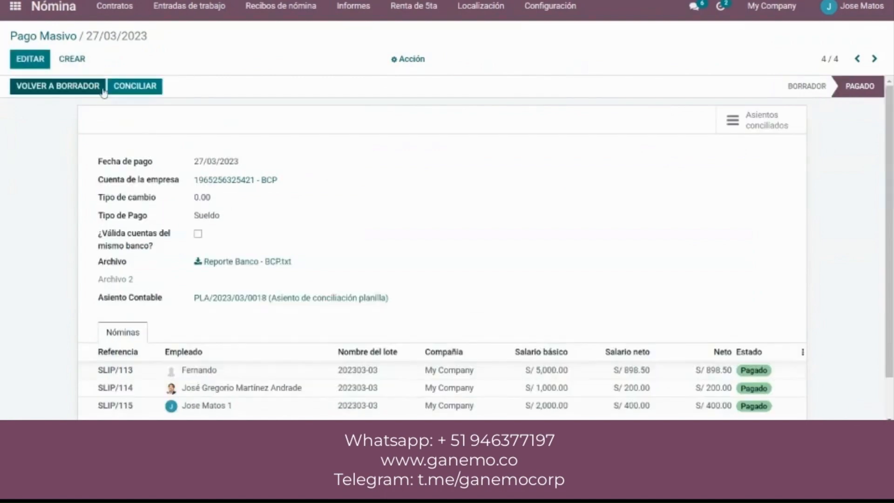
{"action": "left_click", "coordinate": [128, 92]}
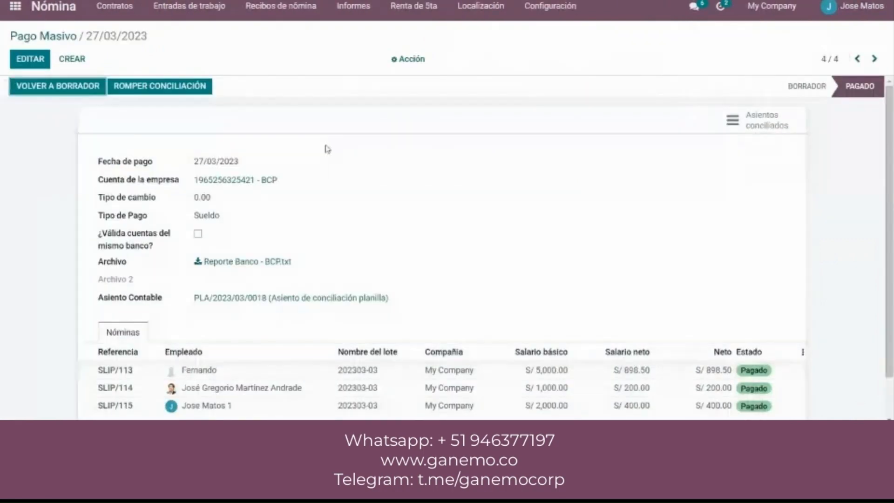
Open payroll batch 202303-03 from the payslip batches and view its payslips
{"action": "left_click", "coordinate": [281, 6]}
{"action": "left_click", "coordinate": [286, 71]}
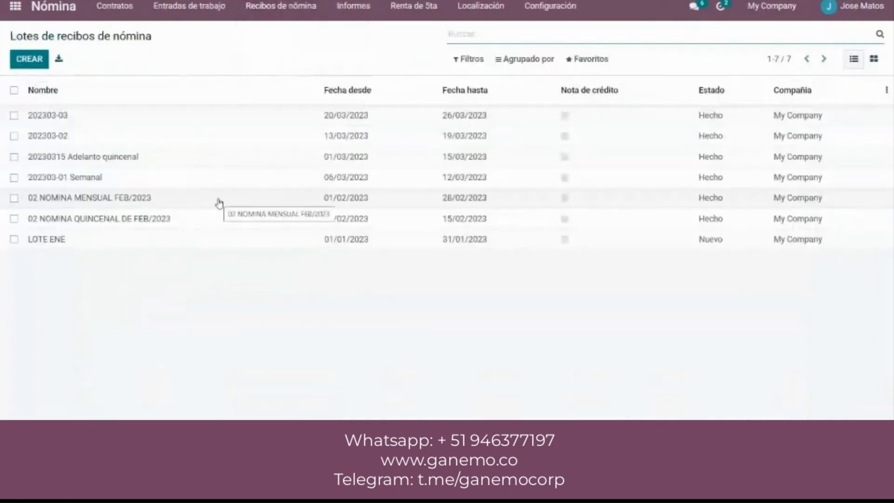
{"action": "left_click", "coordinate": [210, 118]}
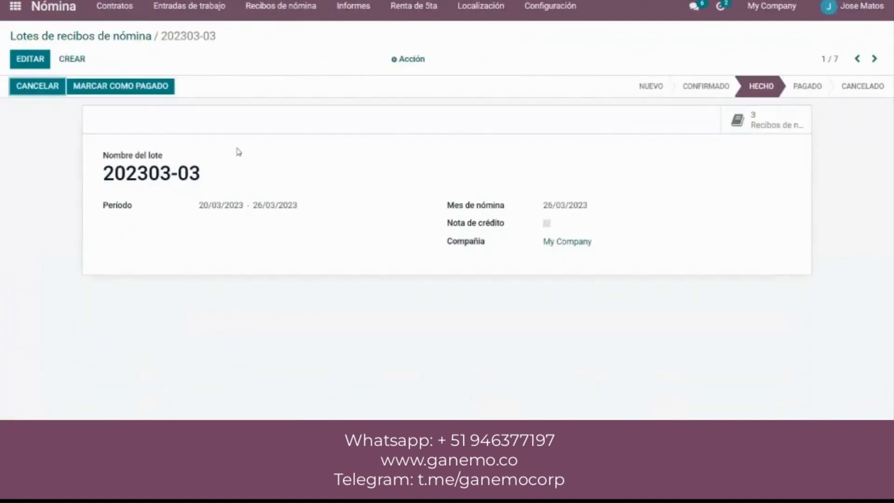
{"action": "left_click", "coordinate": [752, 122]}
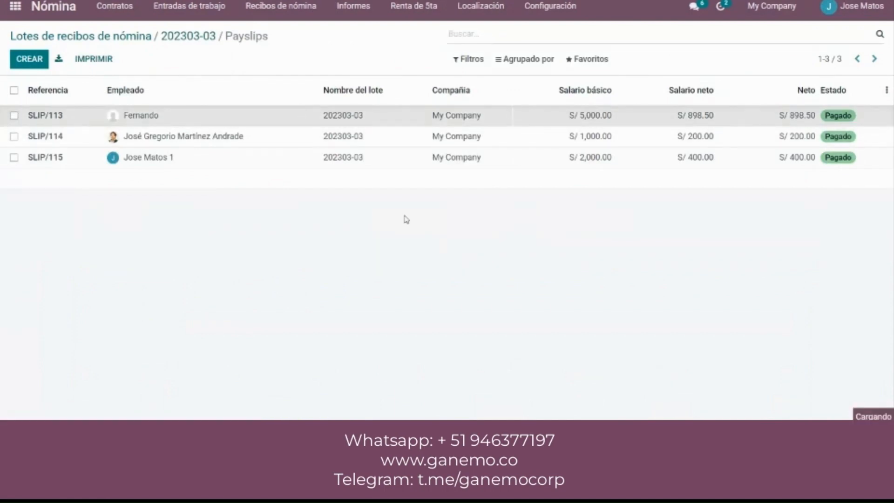
Open payslip SLIP/113 and examine its salary calculation and other information, including the accounting entry
{"action": "left_click_drag", "start_coordinate": [406, 219], "coordinate": [256, 291]}
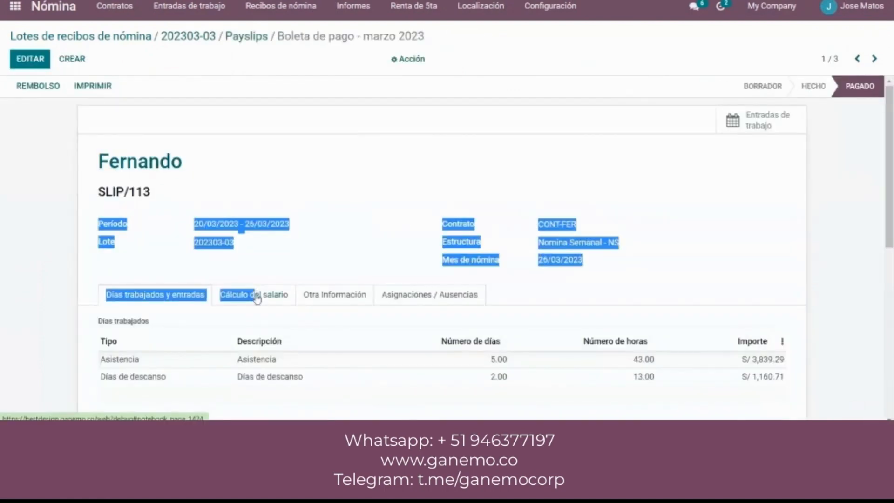
{"action": "left_click", "coordinate": [257, 299]}
{"action": "left_click", "coordinate": [336, 294]}
{"action": "scroll", "coordinate": [340, 295], "scroll_direction": "down", "scroll_amount": 5}
{"action": "scroll", "coordinate": [341, 296], "scroll_direction": "up", "scroll_amount": 2}
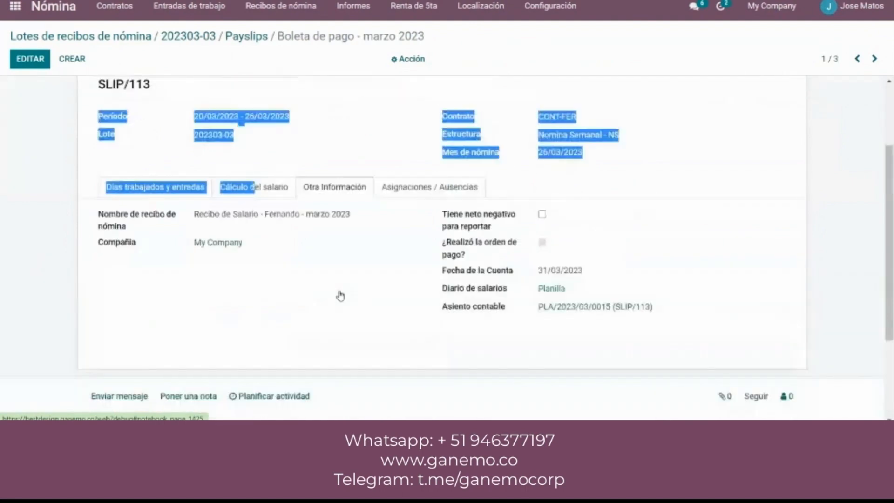
Review the salary calculation of payslip SLIP/113 and return to the list of payslip batches
{"action": "left_click", "coordinate": [275, 185]}
{"action": "scroll", "coordinate": [417, 306], "scroll_direction": "down", "scroll_amount": 1}
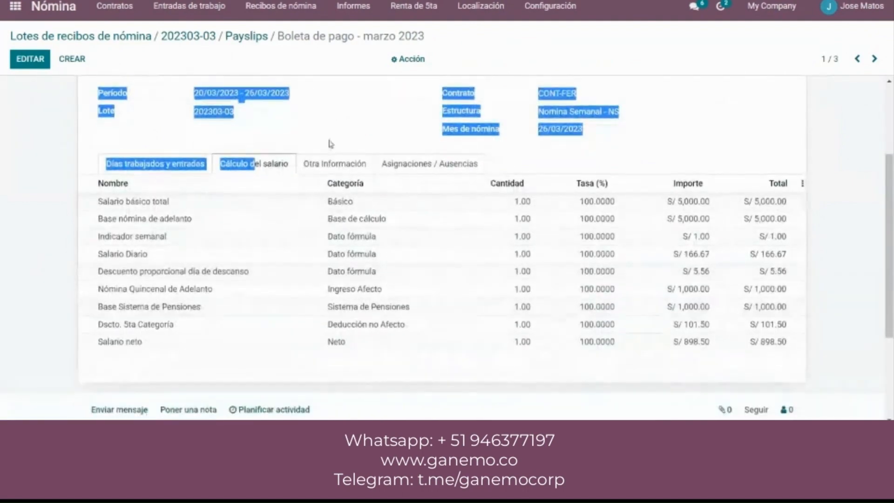
{"action": "left_click", "coordinate": [327, 110]}
{"action": "left_click", "coordinate": [142, 37]}
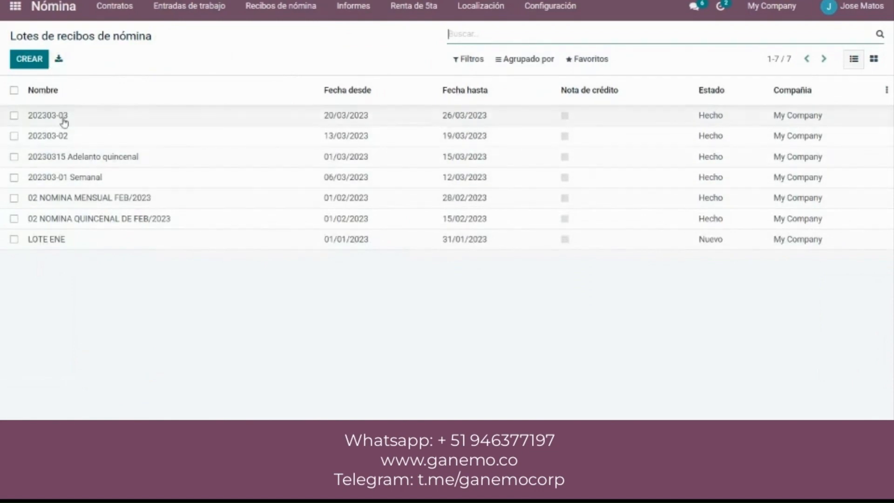
{"action": "left_click", "coordinate": [64, 135]}
{"action": "left_click", "coordinate": [28, 59]}
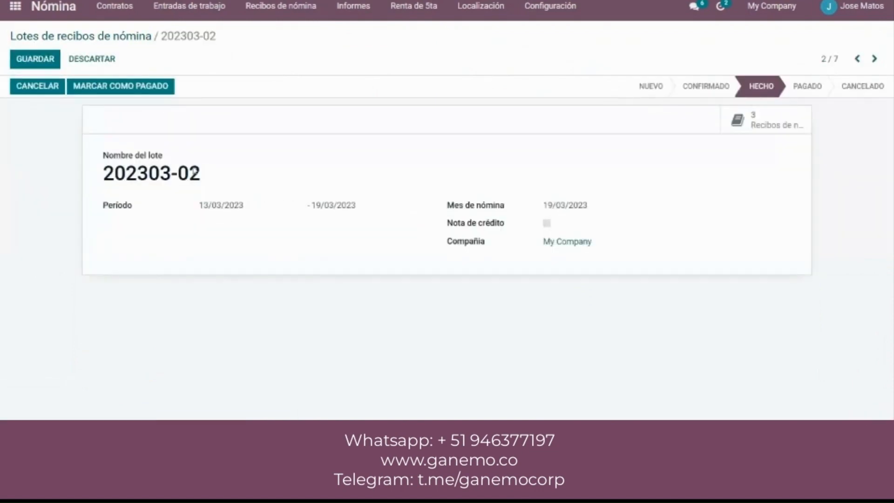
{"action": "left_click", "coordinate": [55, 85]}
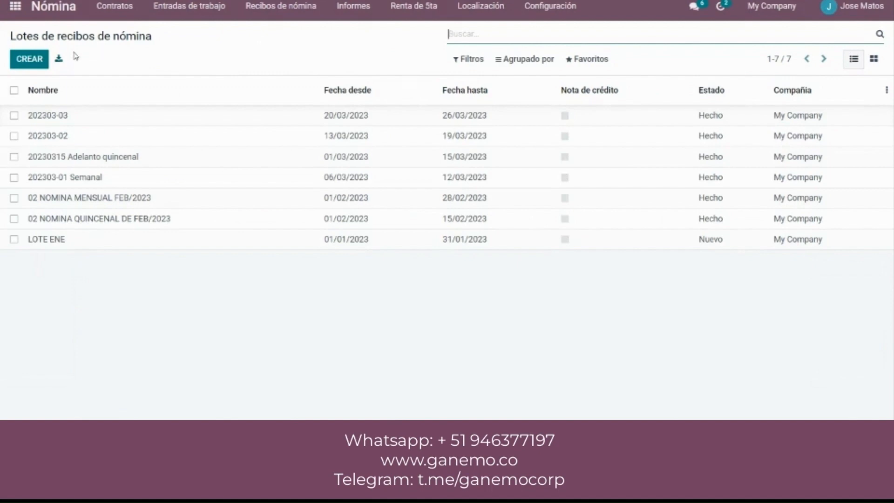
Create and save a payslip batch named 20230331 Mensual for the period 01/03/2023 to 31/03/2023
{"action": "left_click", "coordinate": [29, 64]}
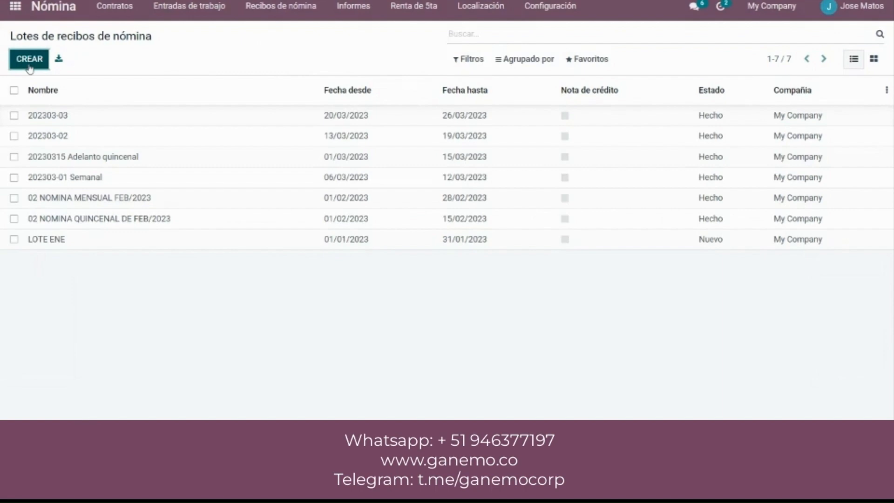
{"action": "left_click", "coordinate": [29, 61]}
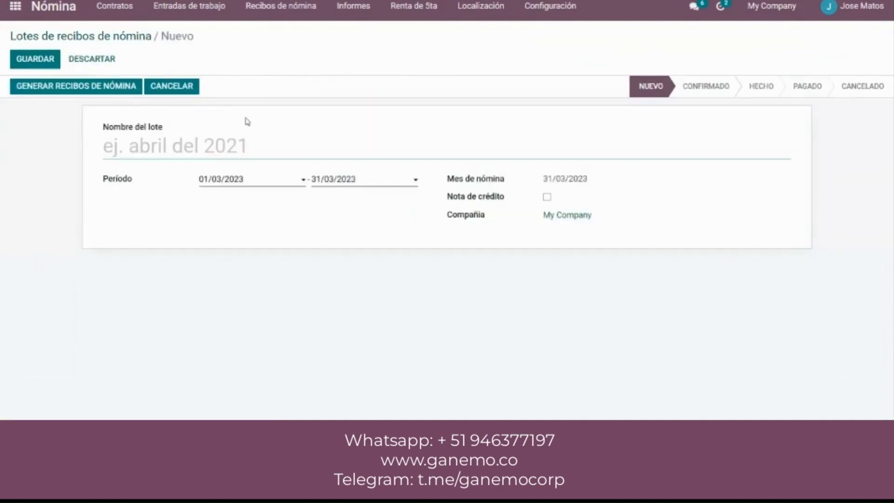
{"action": "type", "text": "20230331"}
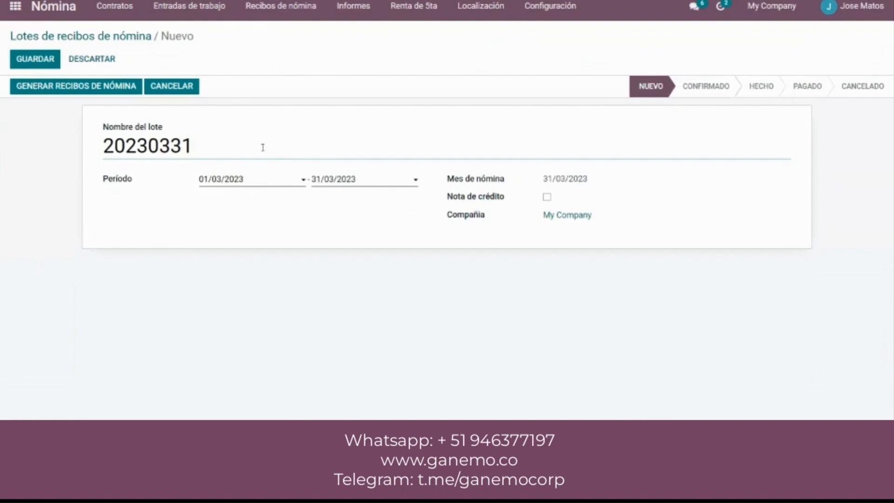
{"action": "type", "text": " Mensual"}
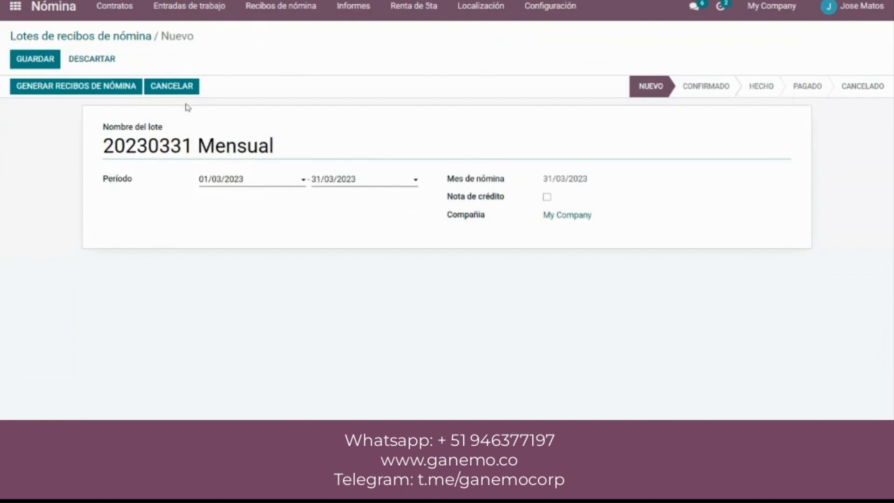
{"action": "left_click", "coordinate": [37, 60]}
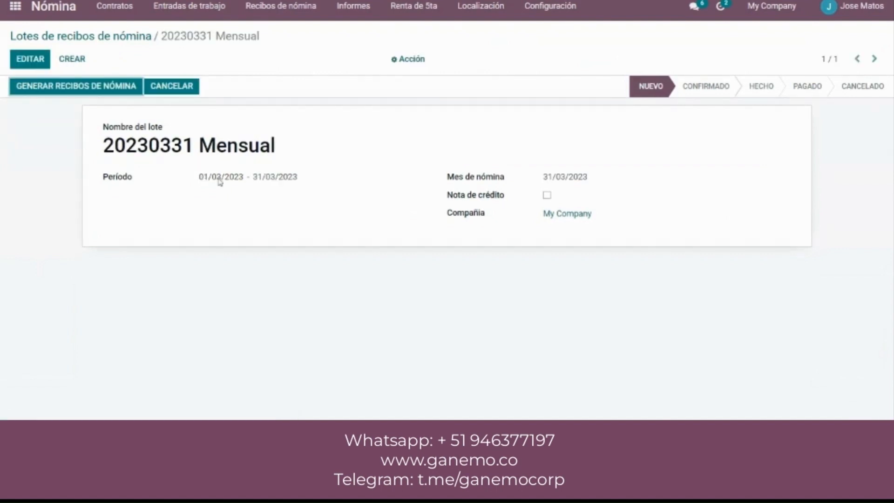
Start generating payslips for the 20230331 Mensual batch and select the Nomina Mensual - MN salary structure
{"action": "left_click", "coordinate": [77, 84]}
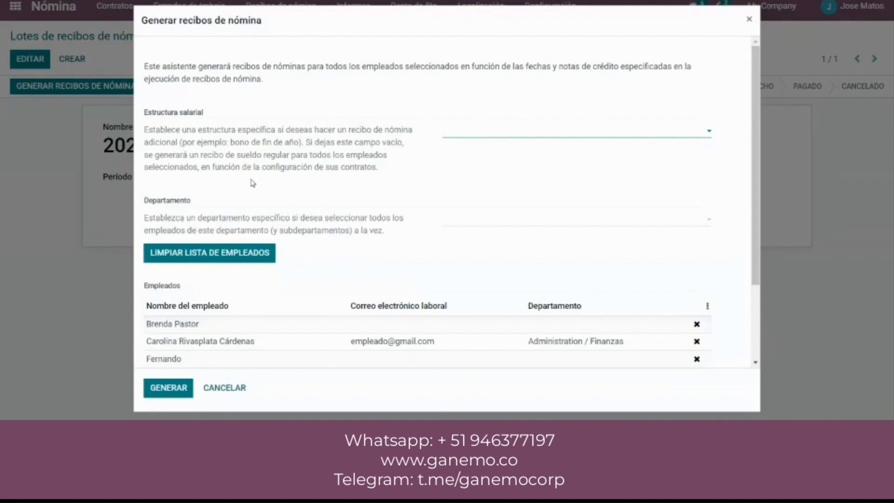
{"action": "left_click", "coordinate": [229, 387]}
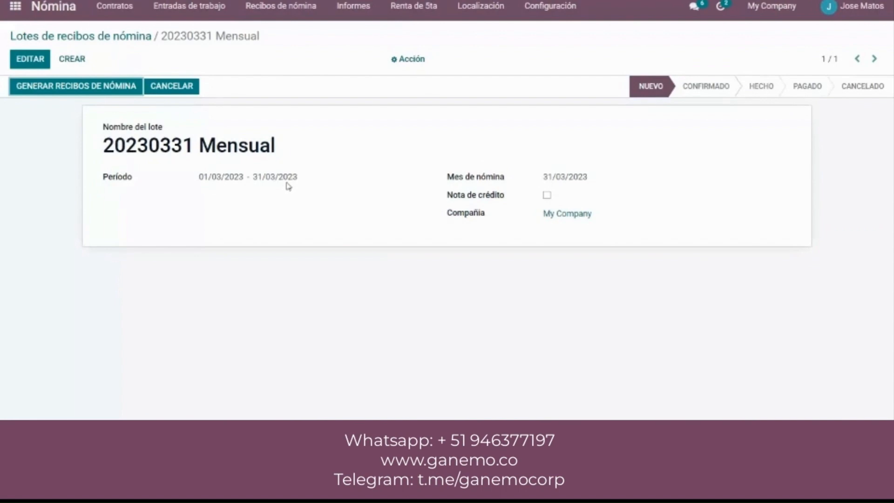
{"action": "left_click", "coordinate": [98, 92]}
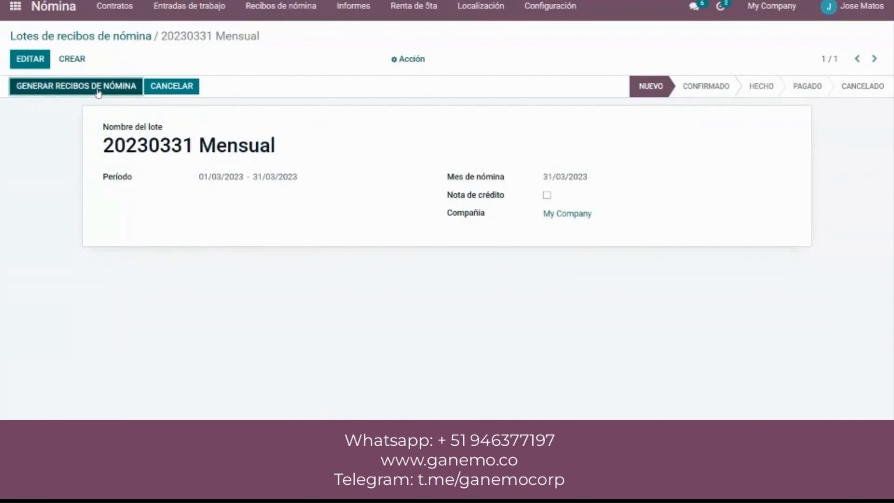
{"action": "left_click", "coordinate": [98, 92]}
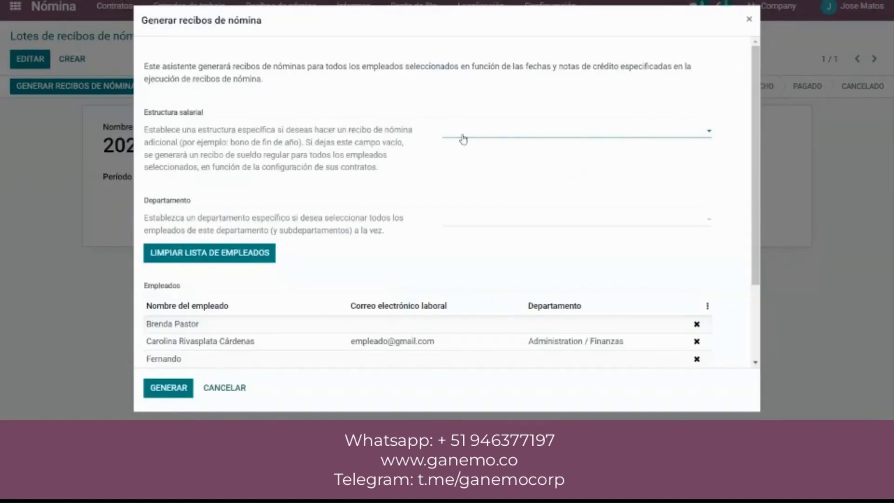
{"action": "type", "text": "mens"}
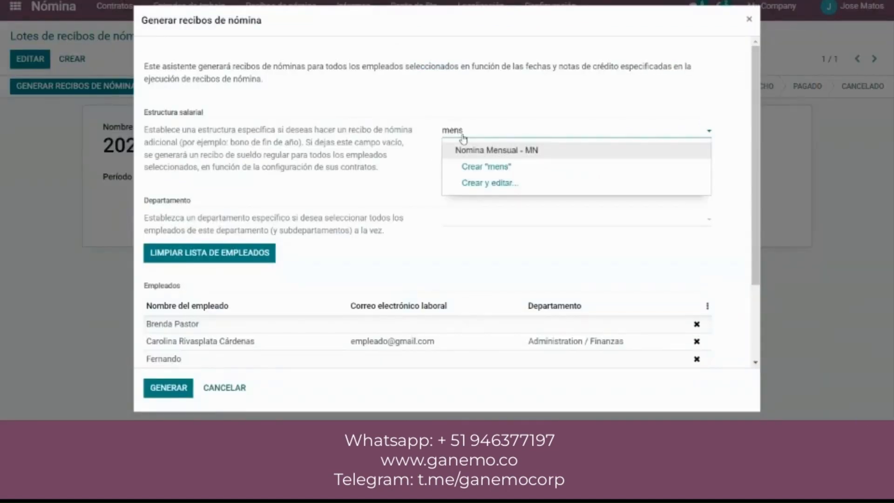
{"action": "left_click", "coordinate": [483, 150]}
Clear the preloaded employee list, add the three monthly-payroll employees and generate their payslips
{"action": "left_click", "coordinate": [205, 253]}
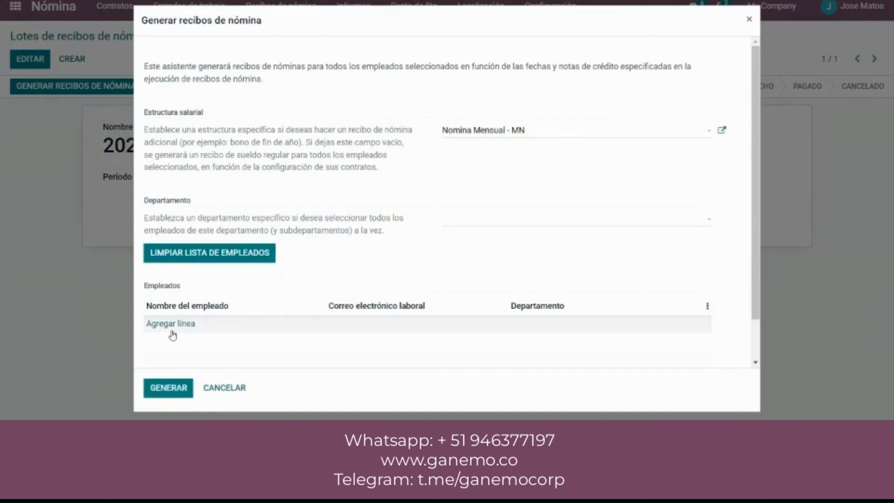
{"action": "left_click", "coordinate": [179, 322]}
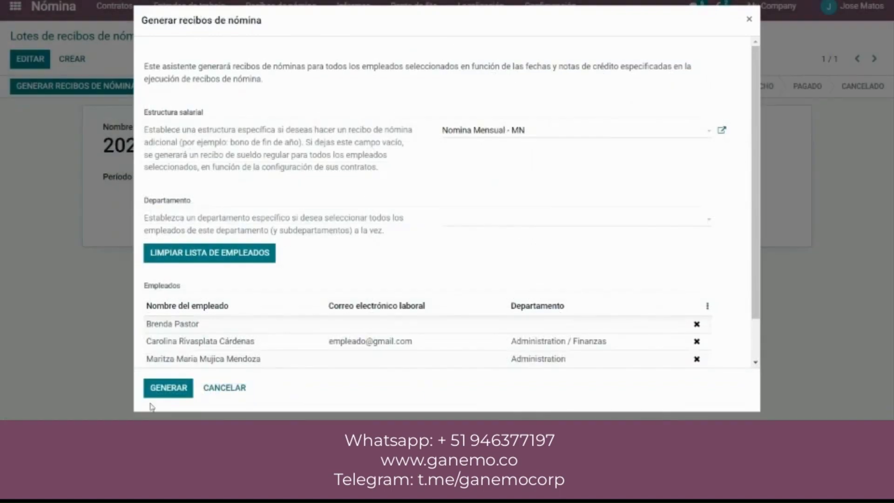
{"action": "left_click", "coordinate": [162, 392]}
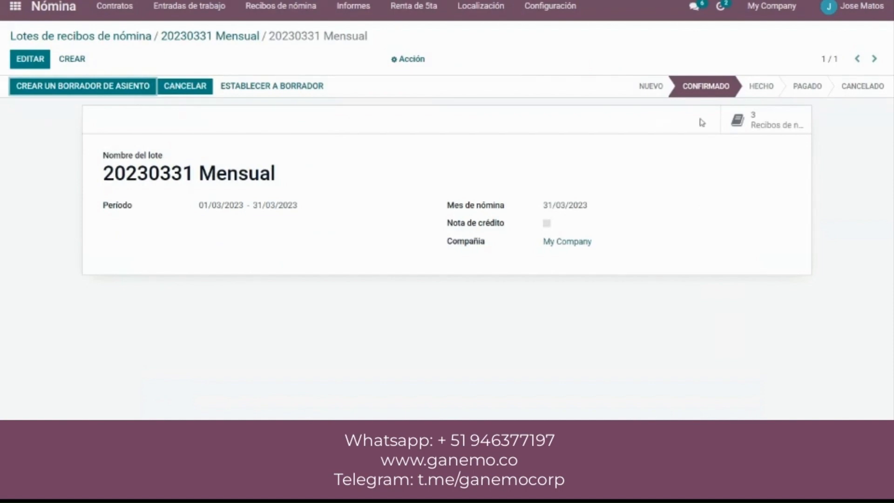
Open the new batch's payslips, select all three and run Calcular hoja on them
{"action": "left_click", "coordinate": [746, 116]}
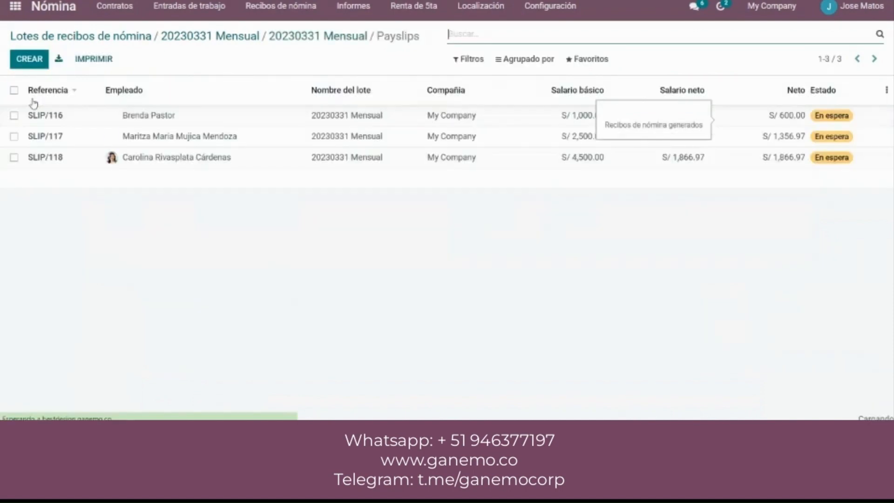
{"action": "left_click", "coordinate": [14, 90]}
{"action": "left_click", "coordinate": [408, 58]}
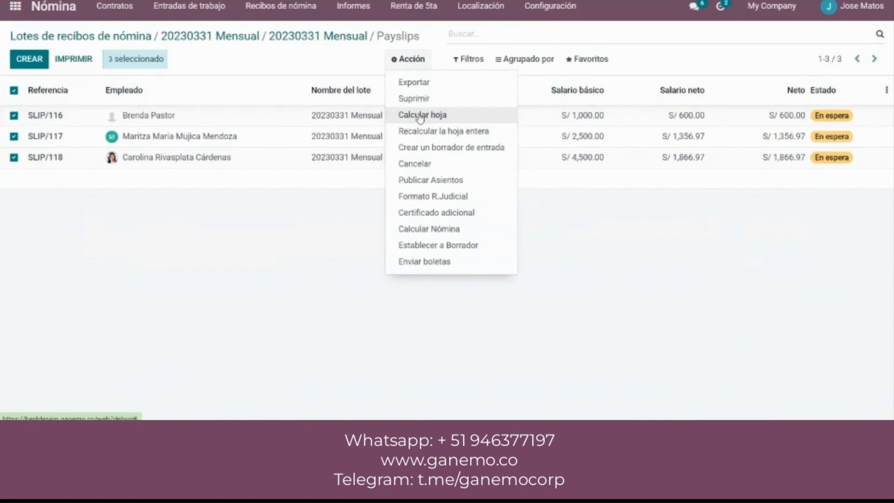
{"action": "left_click", "coordinate": [467, 118]}
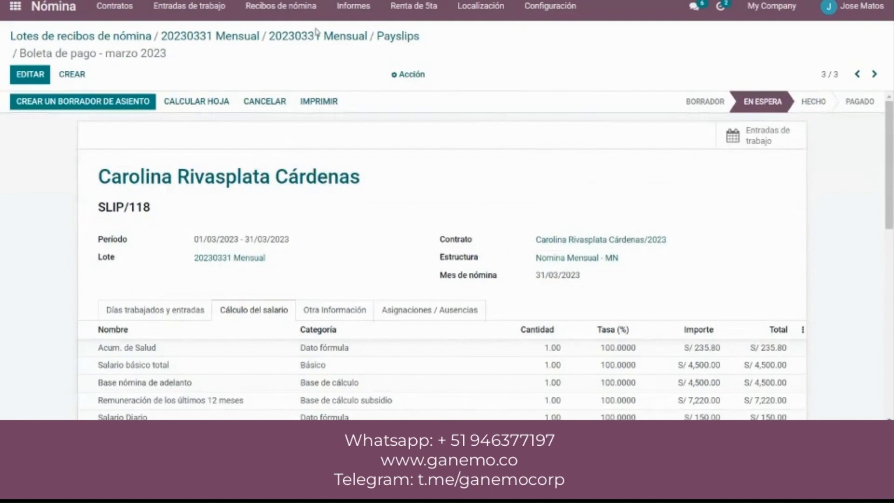
Examine the worked days and other inputs of payslip SLIP/118
{"action": "left_click", "coordinate": [169, 7]}
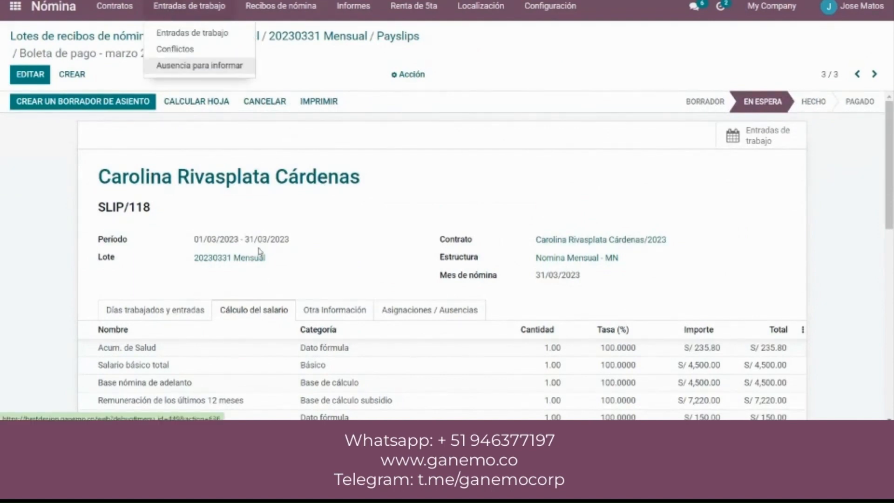
{"action": "left_click", "coordinate": [156, 319]}
{"action": "scroll", "coordinate": [220, 304], "scroll_direction": "down", "scroll_amount": 3}
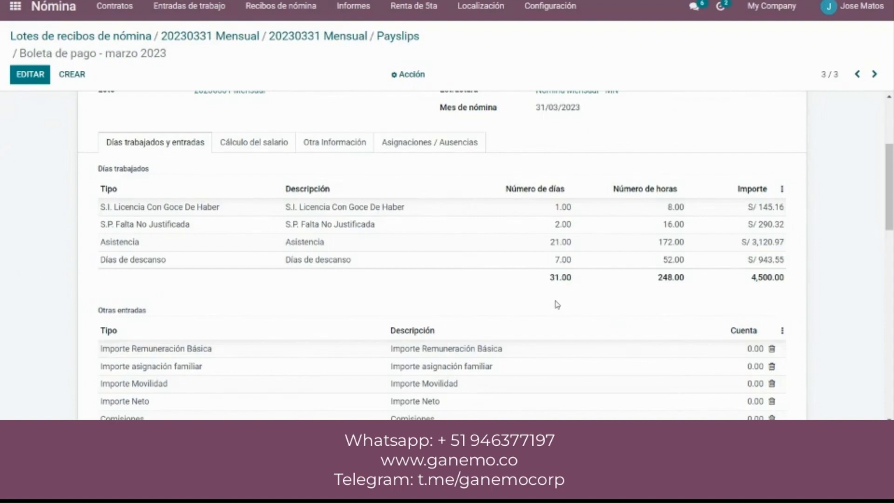
{"action": "scroll", "coordinate": [557, 305], "scroll_direction": "down", "scroll_amount": 1}
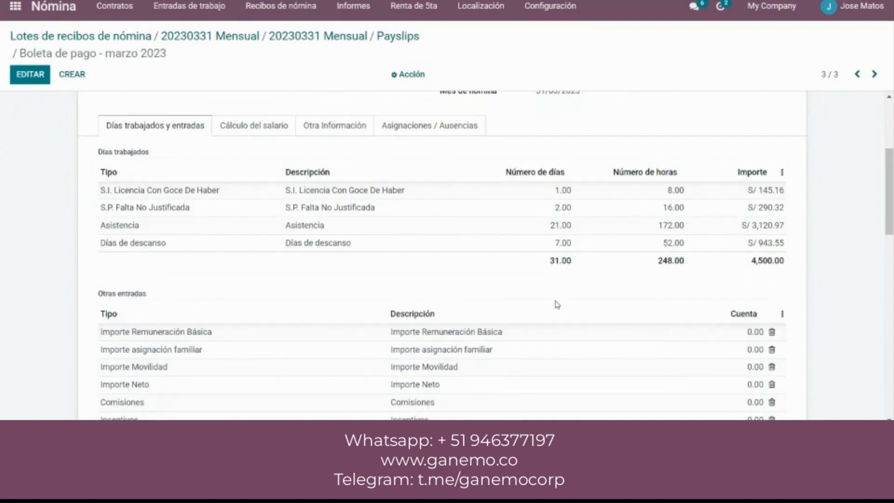
{"action": "scroll", "coordinate": [557, 305], "scroll_direction": "down", "scroll_amount": 2}
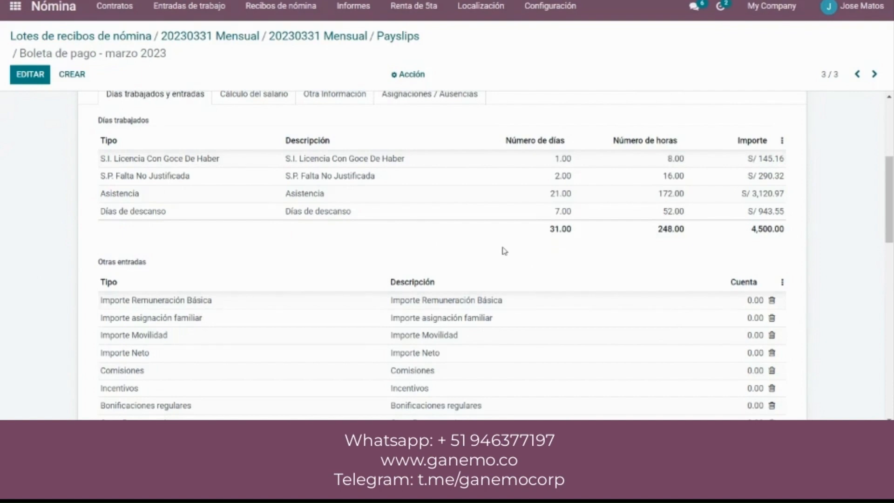
{"action": "scroll", "coordinate": [504, 251], "scroll_direction": "down", "scroll_amount": 10}
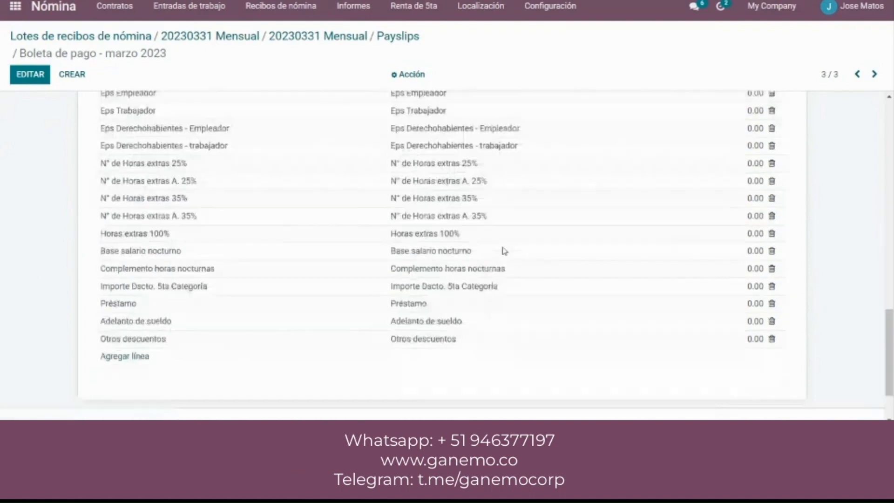
Browse the other two payslips of the batch, checking their worked days and other inputs, ending on SLIP/117
{"action": "left_click", "coordinate": [874, 74]}
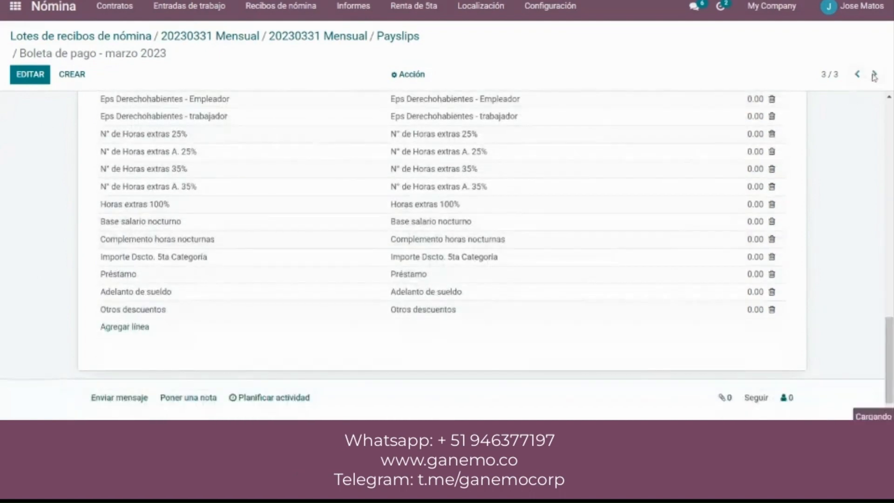
{"action": "scroll", "coordinate": [838, 204], "scroll_direction": "down", "scroll_amount": 15}
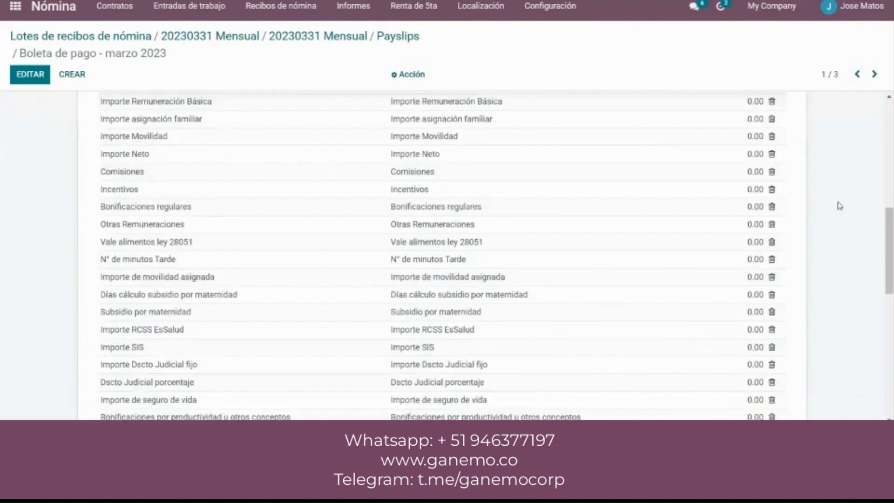
{"action": "scroll", "coordinate": [839, 205], "scroll_direction": "down", "scroll_amount": 2}
{"action": "left_click", "coordinate": [874, 74]}
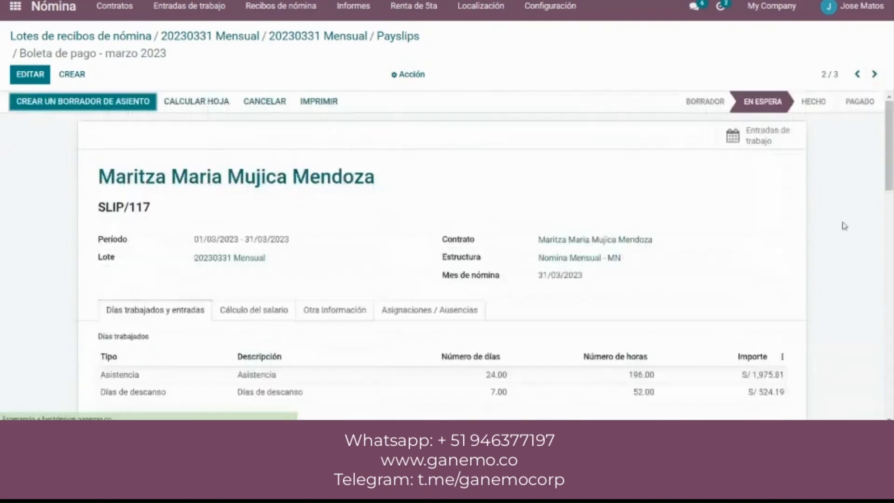
{"action": "scroll", "coordinate": [844, 225], "scroll_direction": "down", "scroll_amount": 6}
{"action": "scroll", "coordinate": [843, 226], "scroll_direction": "down", "scroll_amount": 8}
{"action": "scroll", "coordinate": [843, 226], "scroll_direction": "up", "scroll_amount": 15}
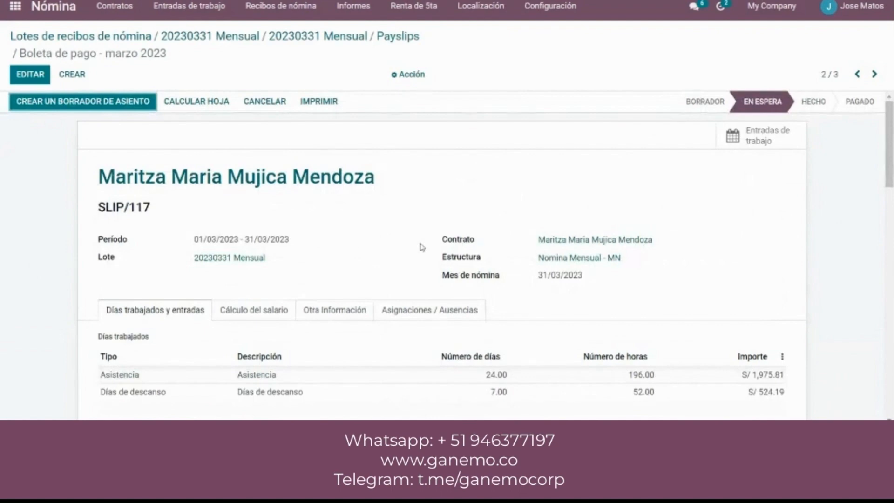
In the other inputs of SLIP/117, set Comisiones to 200 and Bonificaciones regulares to 100
{"action": "scroll", "coordinate": [421, 246], "scroll_direction": "down", "scroll_amount": 6}
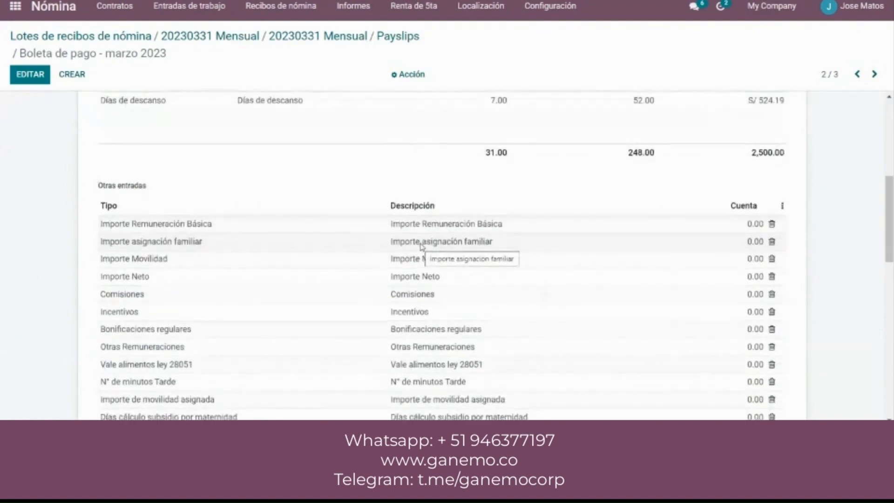
{"action": "left_click", "coordinate": [755, 293]}
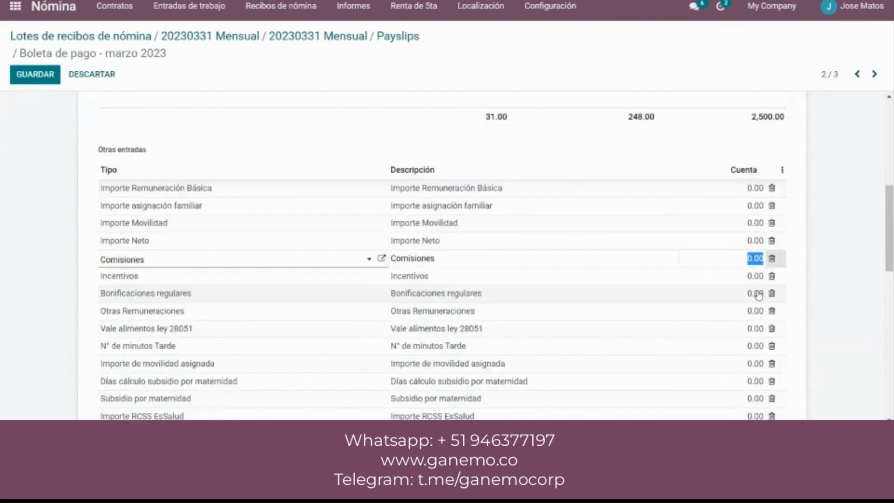
{"action": "type", "text": "200"}
{"action": "left_click", "coordinate": [830, 194]}
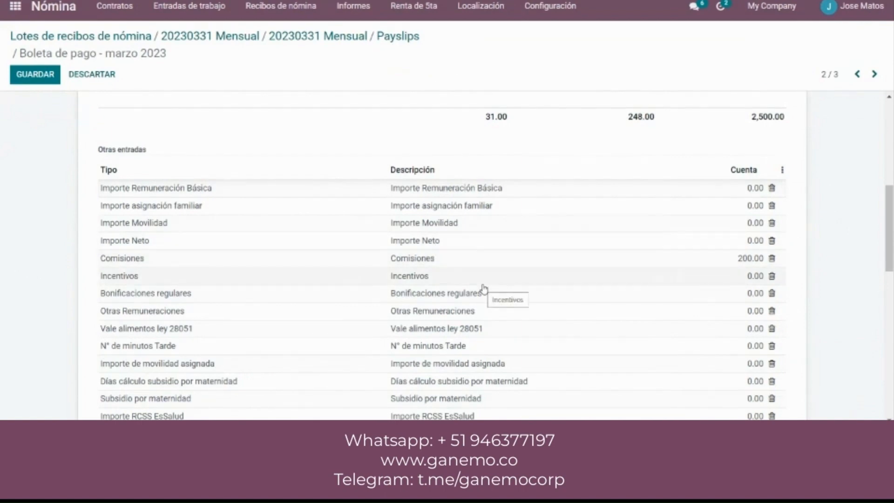
{"action": "left_click", "coordinate": [737, 290]}
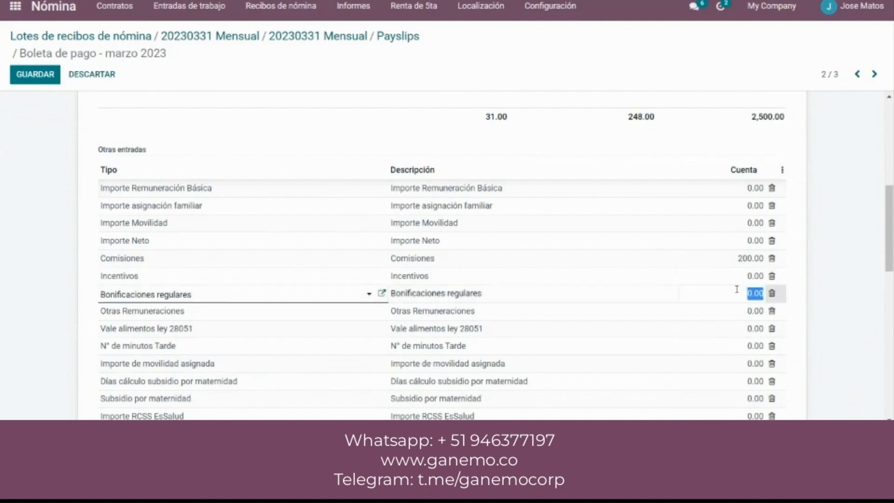
{"action": "type", "text": "100"}
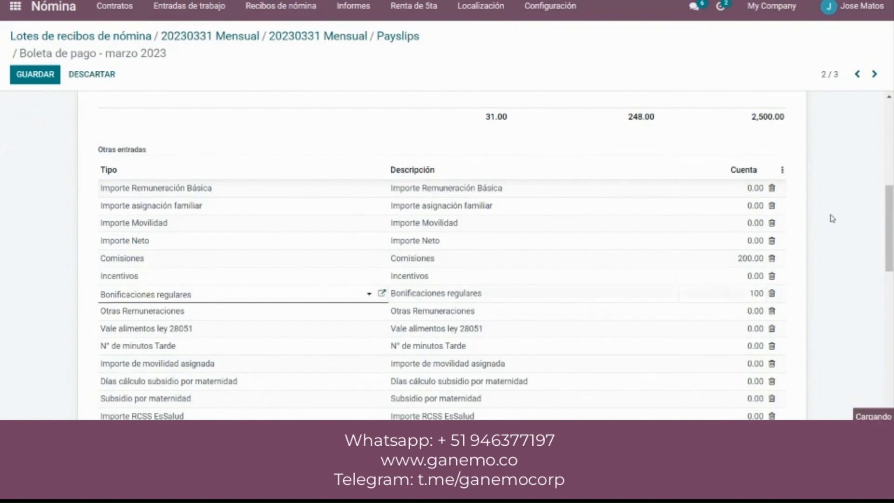
{"action": "scroll", "coordinate": [609, 216], "scroll_direction": "up", "scroll_amount": 5}
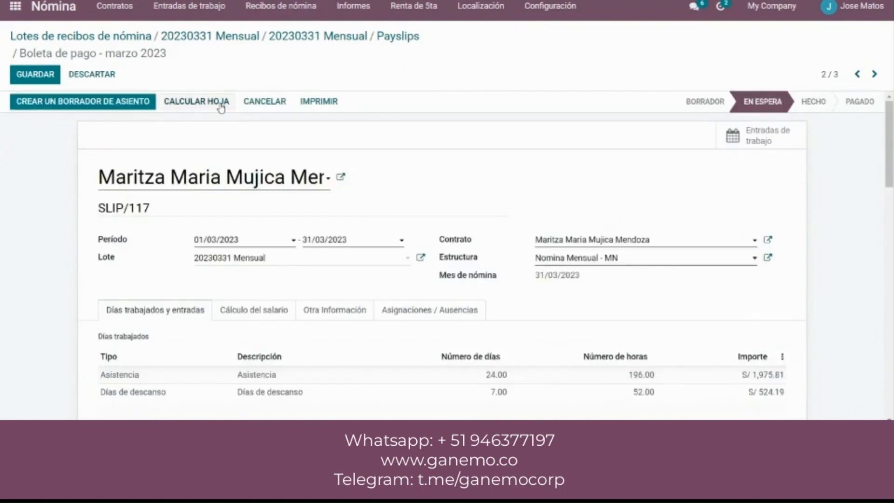
Save the changes to payslip SLIP/117 and review its other inputs and salary calculation
{"action": "left_click", "coordinate": [49, 81]}
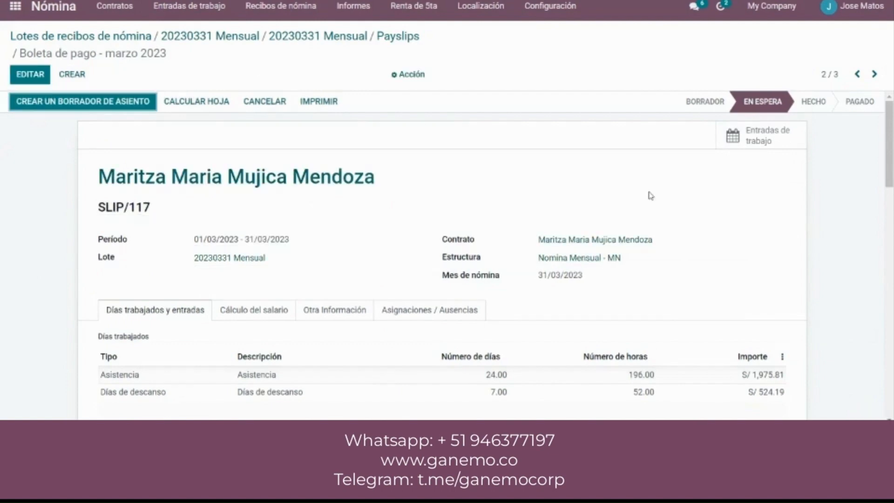
{"action": "scroll", "coordinate": [650, 195], "scroll_direction": "down", "scroll_amount": 4}
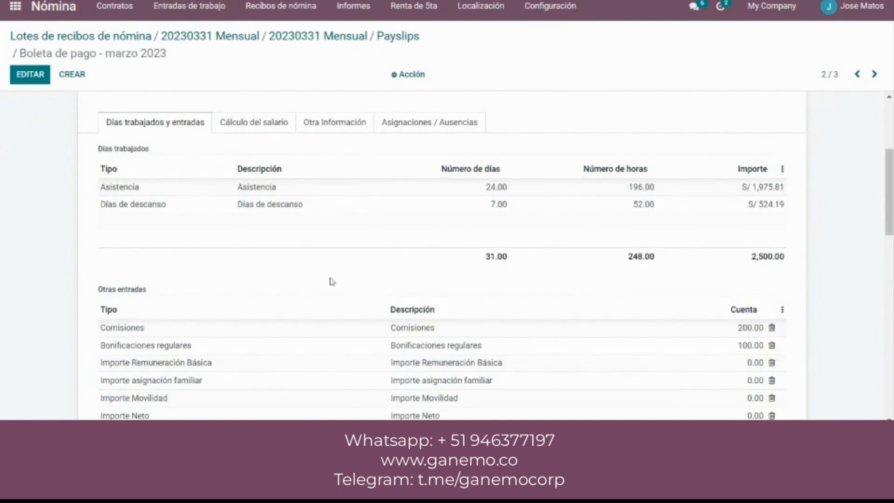
{"action": "scroll", "coordinate": [332, 281], "scroll_direction": "down", "scroll_amount": 5}
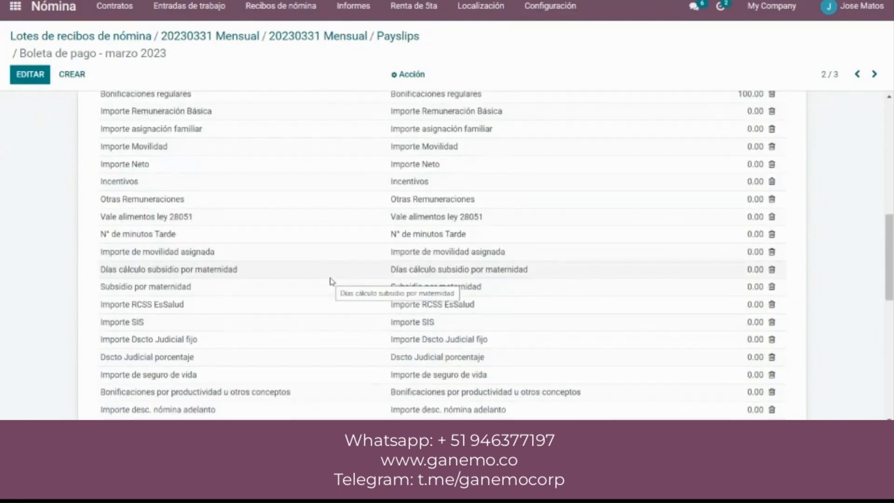
{"action": "scroll", "coordinate": [343, 325], "scroll_direction": "down", "scroll_amount": 4}
{"action": "scroll", "coordinate": [343, 326], "scroll_direction": "down", "scroll_amount": 2}
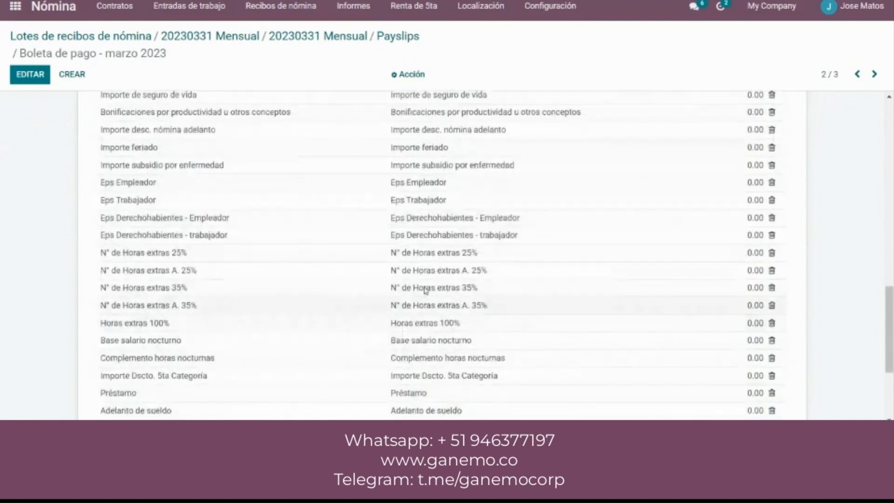
{"action": "scroll", "coordinate": [460, 226], "scroll_direction": "down", "scroll_amount": 3}
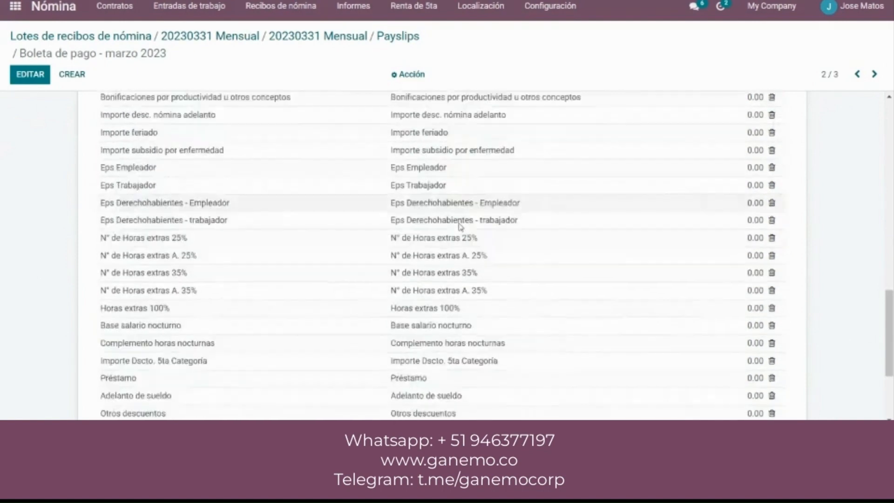
{"action": "scroll", "coordinate": [460, 226], "scroll_direction": "up", "scroll_amount": 15}
{"action": "left_click", "coordinate": [250, 320]}
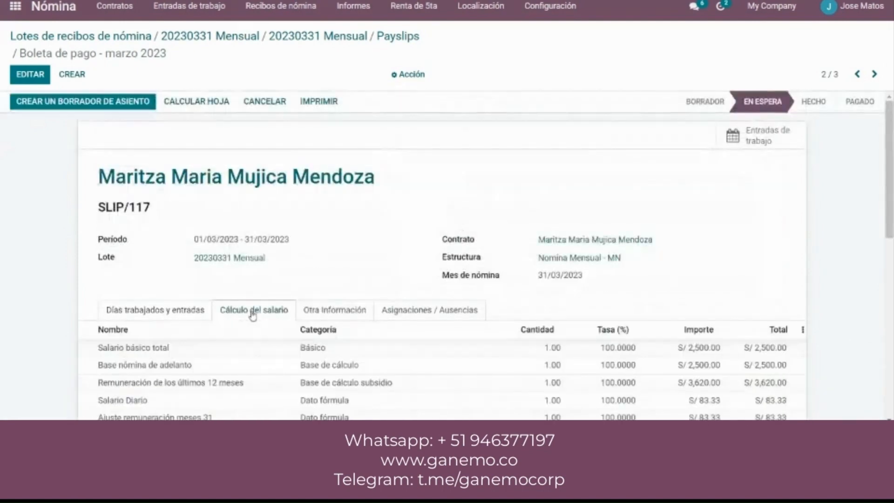
{"action": "scroll", "coordinate": [287, 245], "scroll_direction": "down", "scroll_amount": 3}
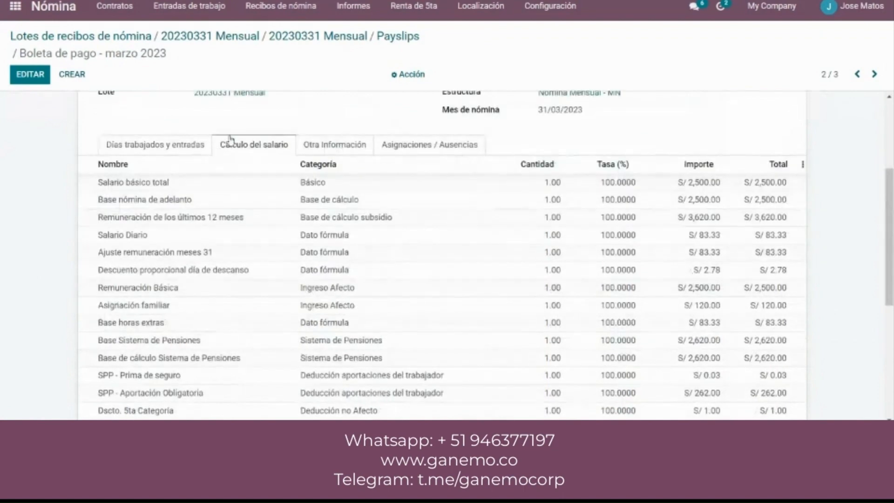
{"action": "left_click", "coordinate": [183, 145]}
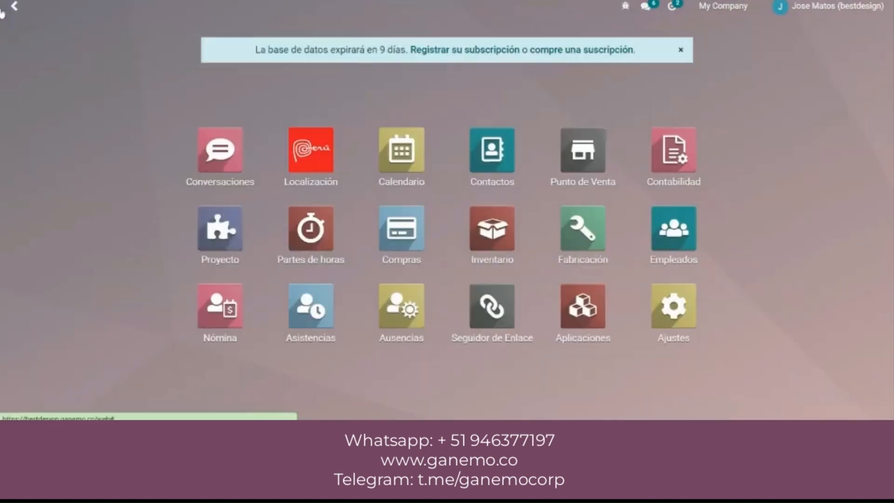
Find the Nómina application from the apps home screen and open its Análisis de entradas report
{"action": "left_click", "coordinate": [8, 8]}
{"action": "type", "text": "nomi"}
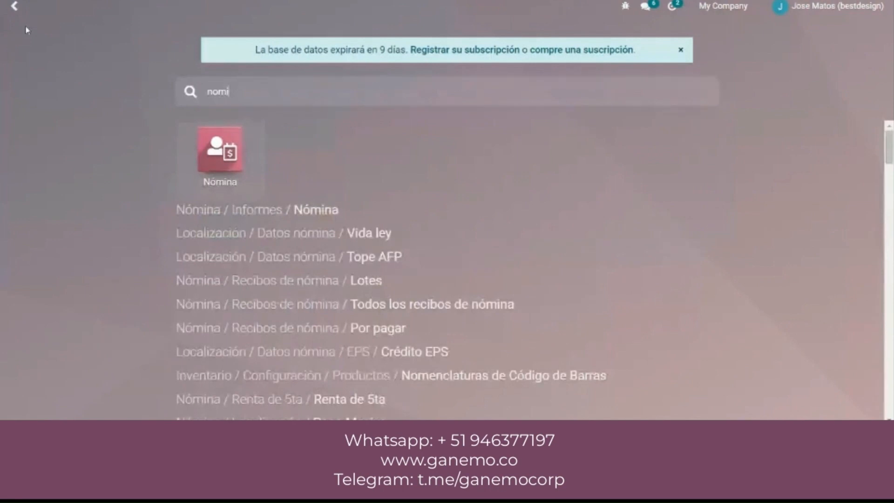
{"action": "key", "text": "Return"}
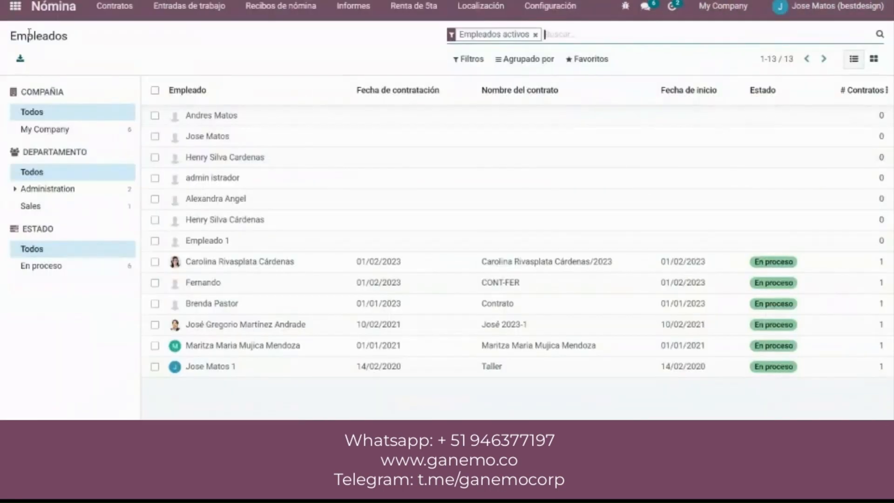
{"action": "left_click", "coordinate": [350, 7]}
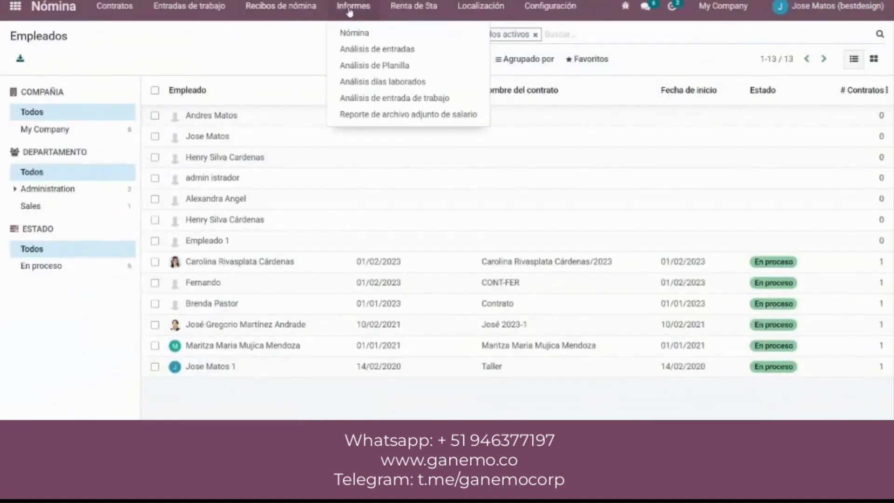
{"action": "left_click", "coordinate": [374, 98]}
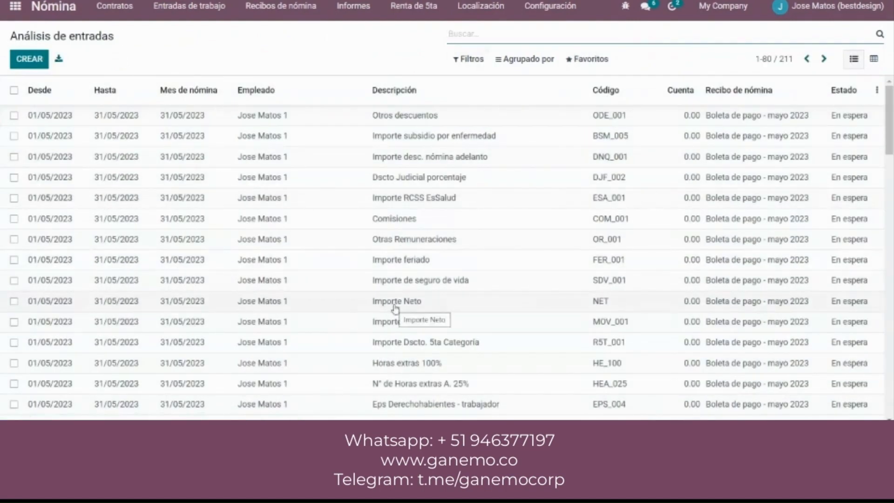
{"action": "scroll", "coordinate": [425, 223], "scroll_direction": "down", "scroll_amount": 1}
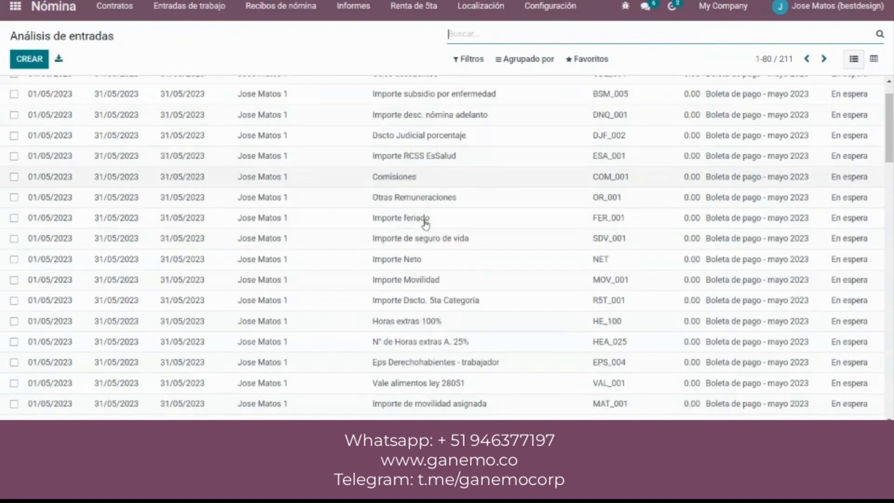
{"action": "scroll", "coordinate": [425, 223], "scroll_direction": "down", "scroll_amount": 15}
{"action": "scroll", "coordinate": [425, 223], "scroll_direction": "up", "scroll_amount": 10}
{"action": "left_click", "coordinate": [525, 59]}
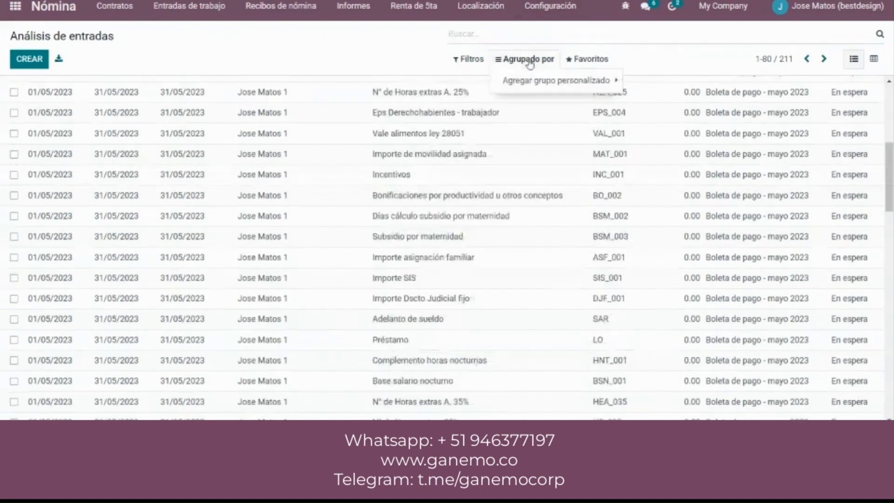
{"action": "left_click", "coordinate": [528, 80]}
{"action": "left_click", "coordinate": [649, 83]}
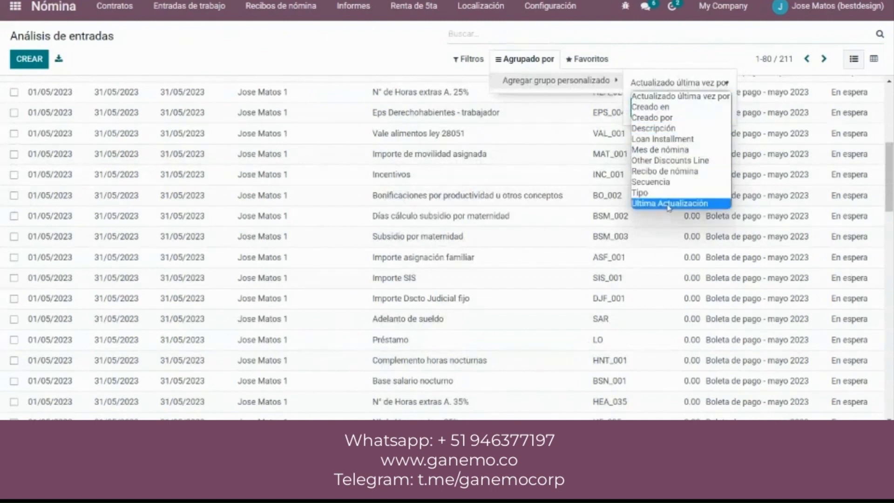
{"action": "left_click", "coordinate": [410, 56]}
{"action": "left_click", "coordinate": [410, 56]}
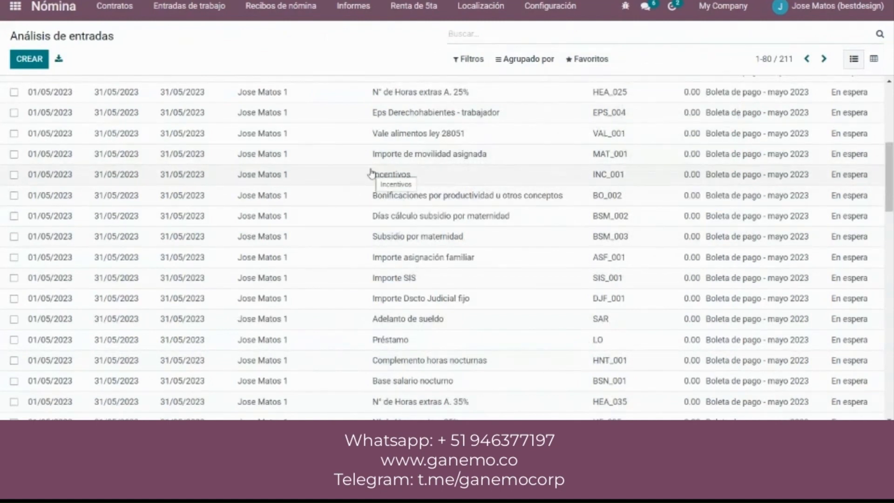
Filter the Análisis de entradas list to the current month with Este mes
{"action": "scroll", "coordinate": [371, 174], "scroll_direction": "up", "scroll_amount": 6}
{"action": "scroll", "coordinate": [371, 174], "scroll_direction": "down", "scroll_amount": 13}
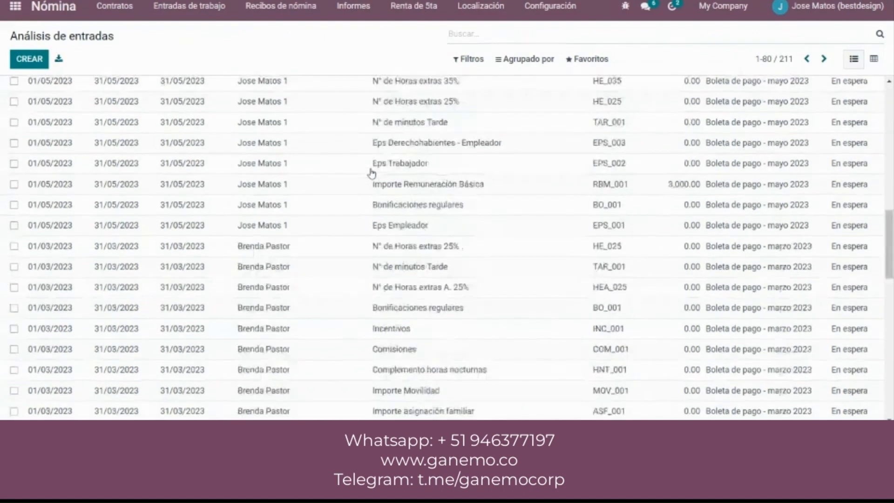
{"action": "scroll", "coordinate": [371, 172], "scroll_direction": "down", "scroll_amount": 5}
{"action": "scroll", "coordinate": [371, 172], "scroll_direction": "up", "scroll_amount": 10}
{"action": "left_click", "coordinate": [468, 59]}
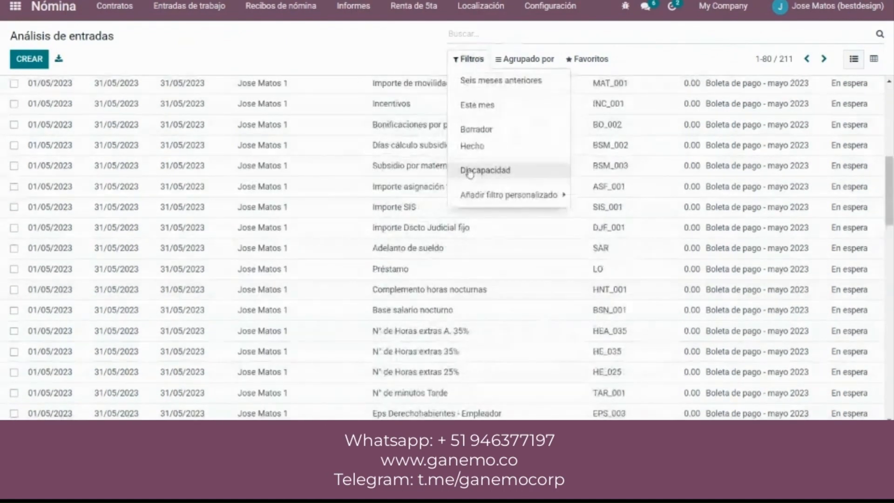
{"action": "left_click", "coordinate": [501, 106]}
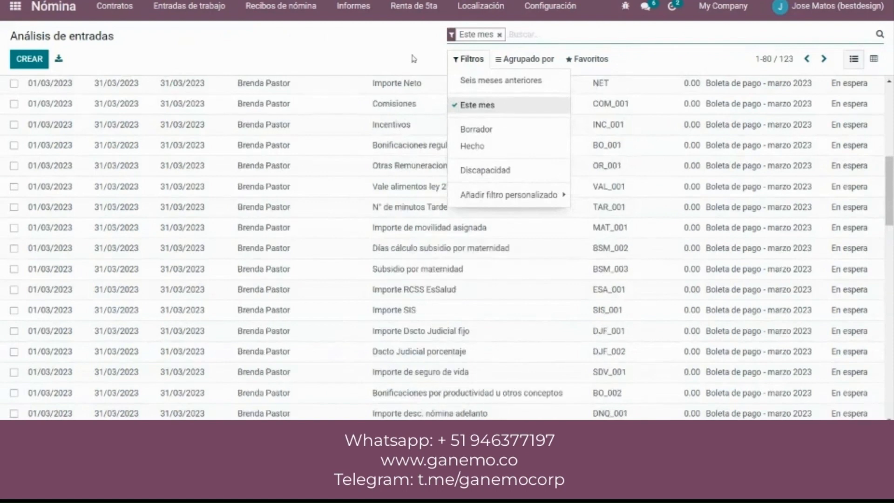
{"action": "left_click", "coordinate": [371, 41]}
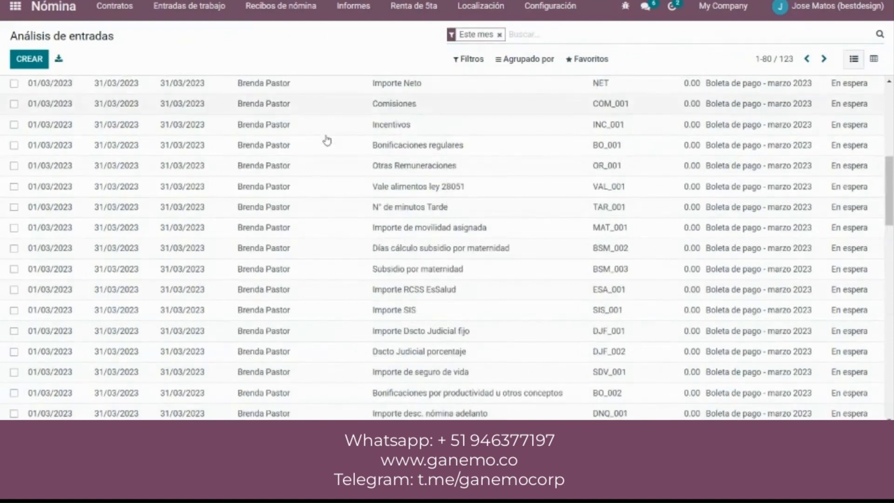
Group the filtered payslip input lines by Descripción with a custom group
{"action": "left_click", "coordinate": [525, 59]}
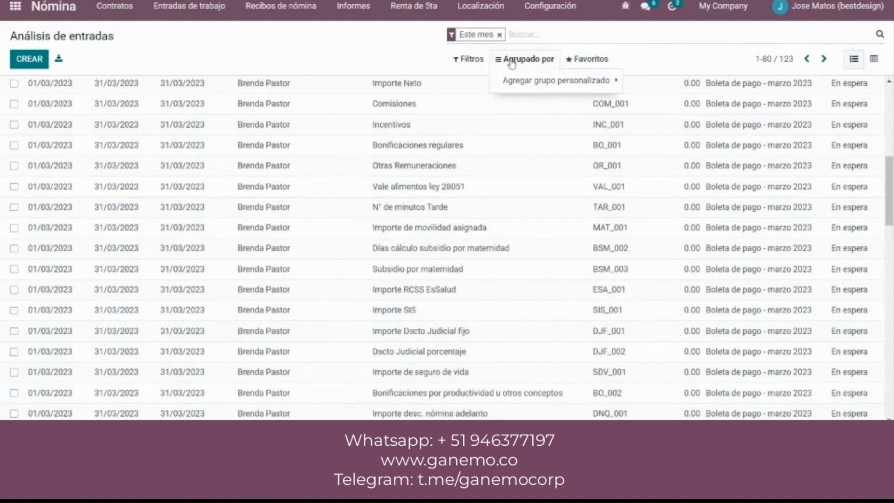
{"action": "left_click", "coordinate": [556, 80]}
{"action": "left_click", "coordinate": [664, 89]}
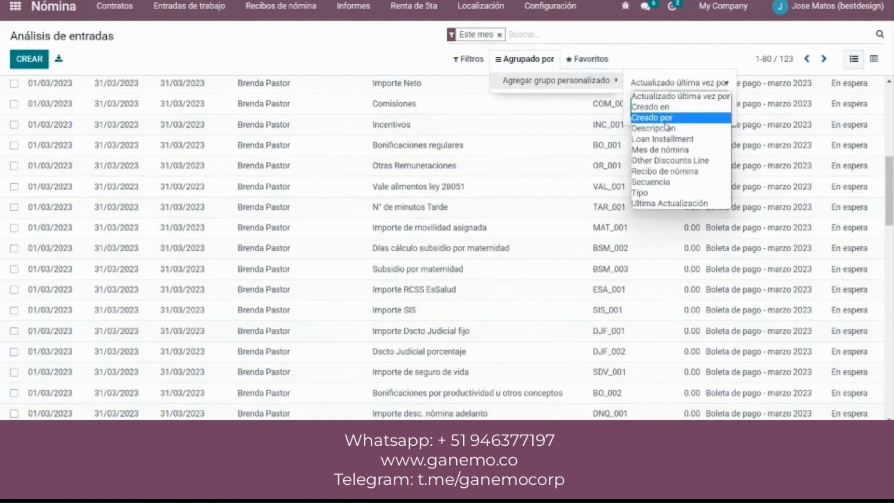
{"action": "left_click", "coordinate": [662, 120]}
{"action": "left_click", "coordinate": [656, 111]}
{"action": "left_click", "coordinate": [389, 66]}
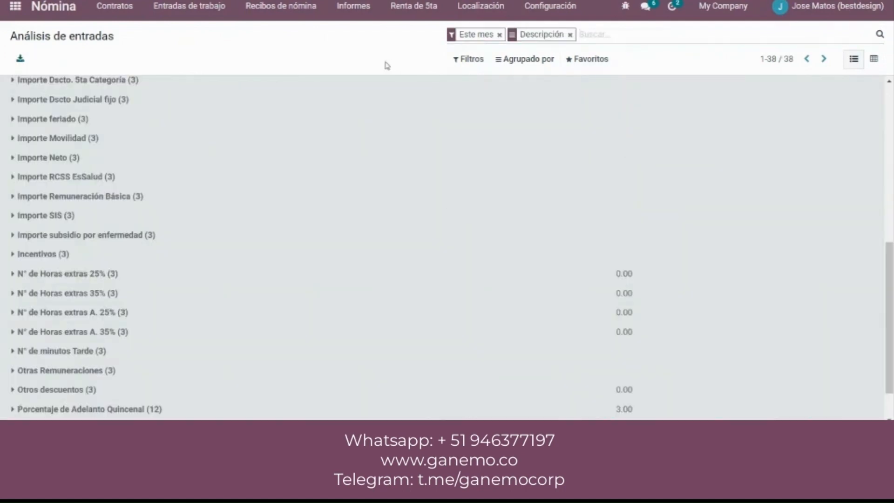
{"action": "scroll", "coordinate": [379, 226], "scroll_direction": "up", "scroll_amount": 6}
{"action": "scroll", "coordinate": [381, 219], "scroll_direction": "up", "scroll_amount": 2}
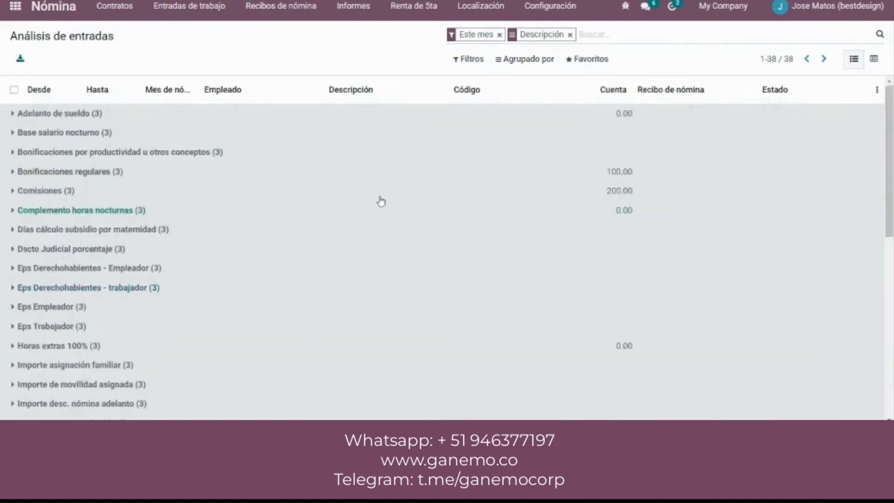
In the Bonificaciones regulares group, set the amount to 150 for the first employee and 200 for the third, and save
{"action": "left_click", "coordinate": [190, 114]}
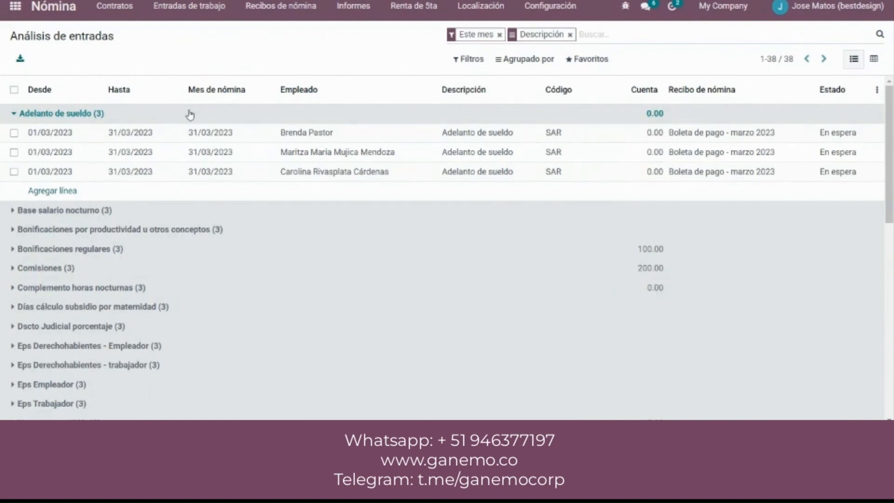
{"action": "left_click", "coordinate": [190, 114]}
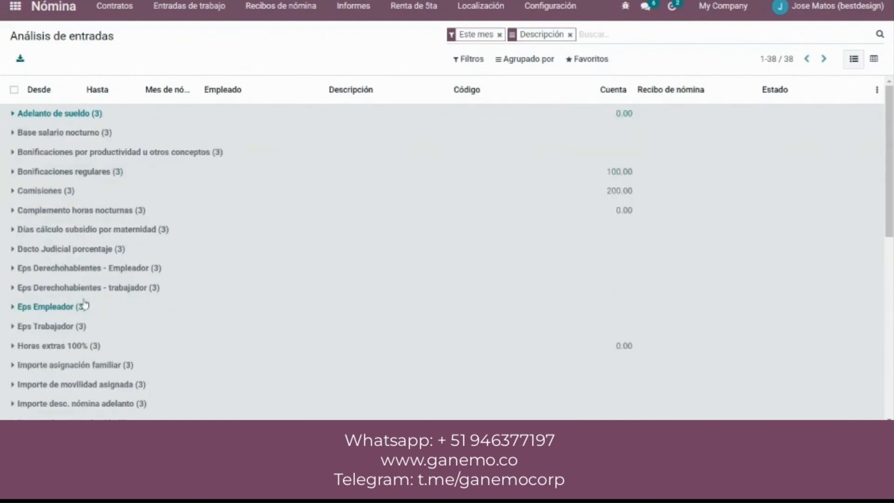
{"action": "left_click", "coordinate": [104, 177]}
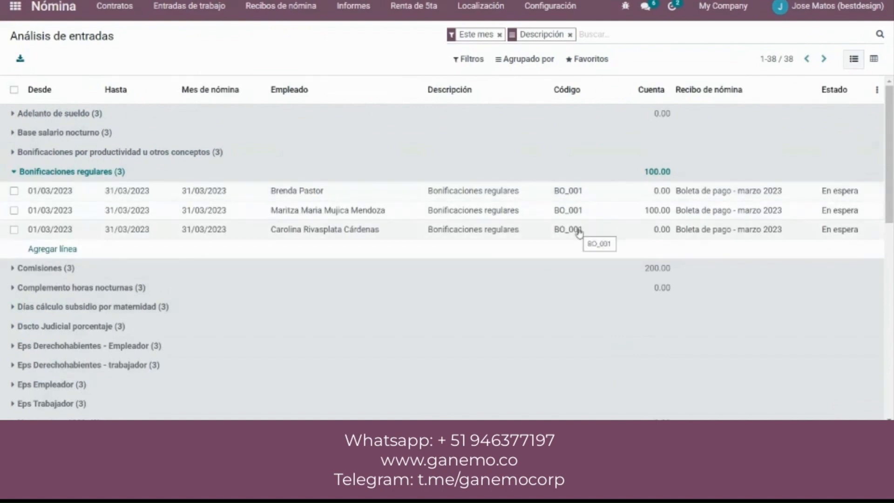
{"action": "left_click", "coordinate": [645, 194]}
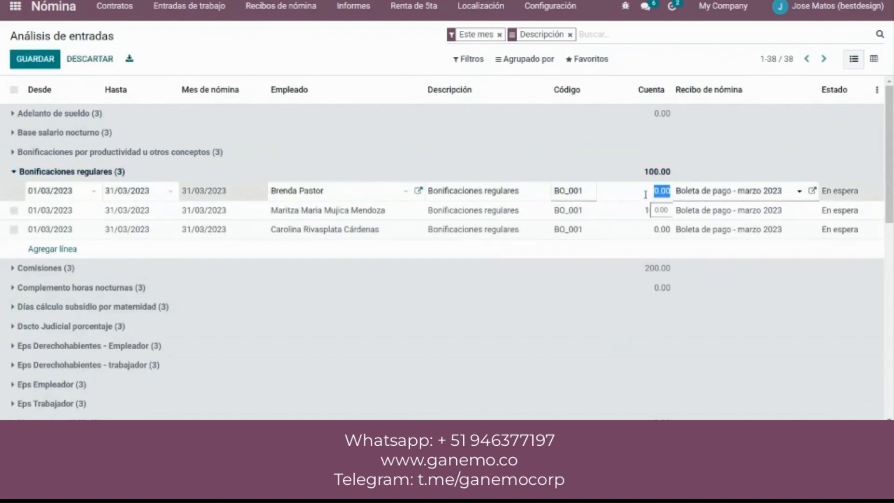
{"action": "type", "text": "150"}
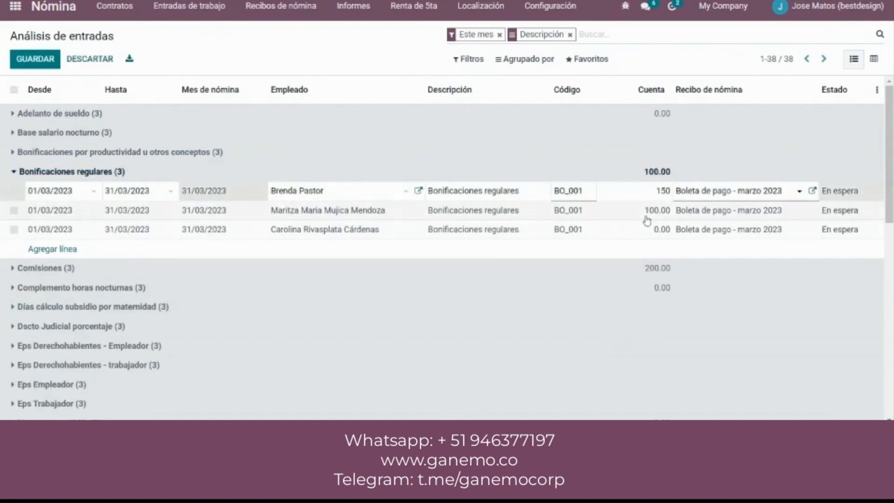
{"action": "left_click", "coordinate": [656, 230]}
{"action": "type", "text": "200"}
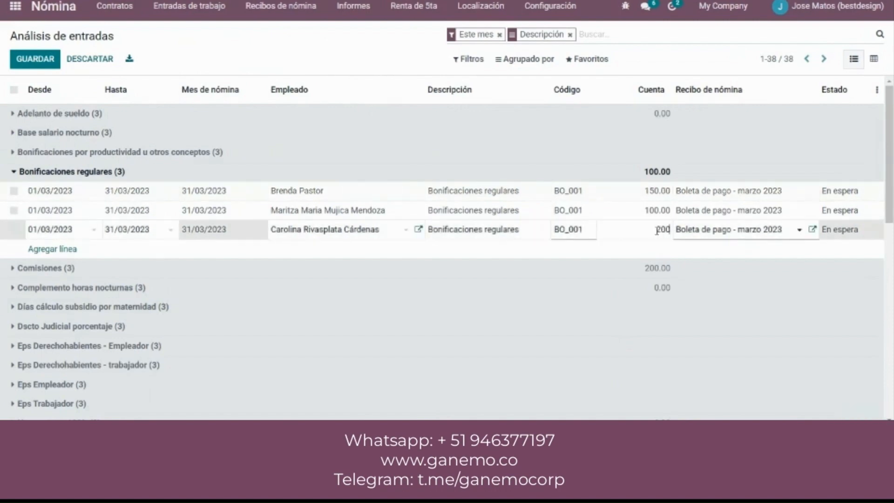
{"action": "left_click", "coordinate": [268, 39]}
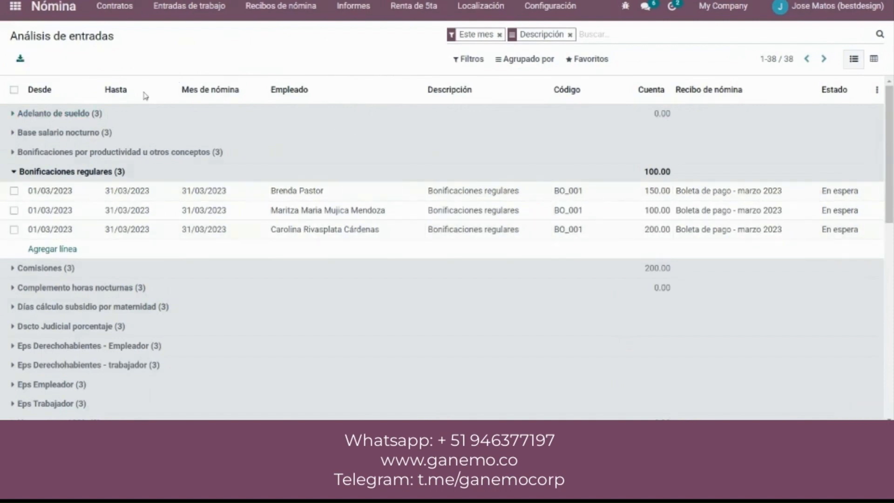
In the Bonificaciones por productividad u otros conceptos group, set the three employees' amounts to 150, 50 and 300 in row order, and save
{"action": "left_click", "coordinate": [110, 173]}
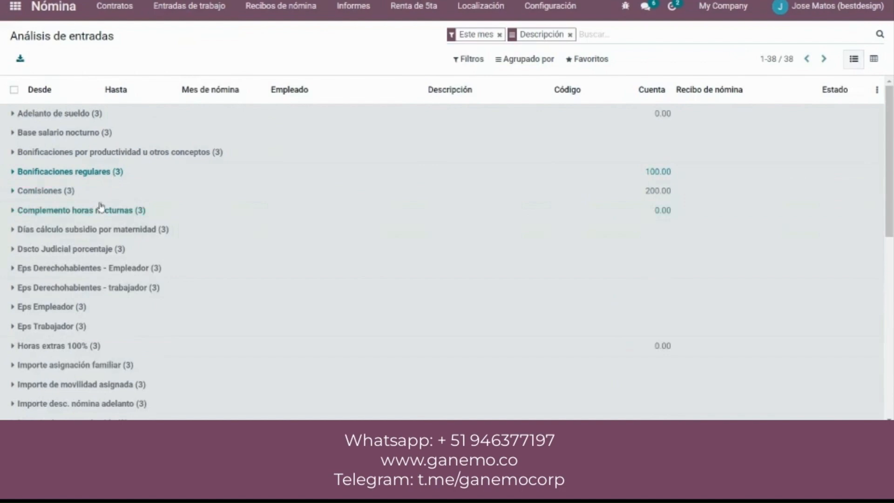
{"action": "left_click", "coordinate": [119, 152]}
{"action": "left_click", "coordinate": [640, 172]}
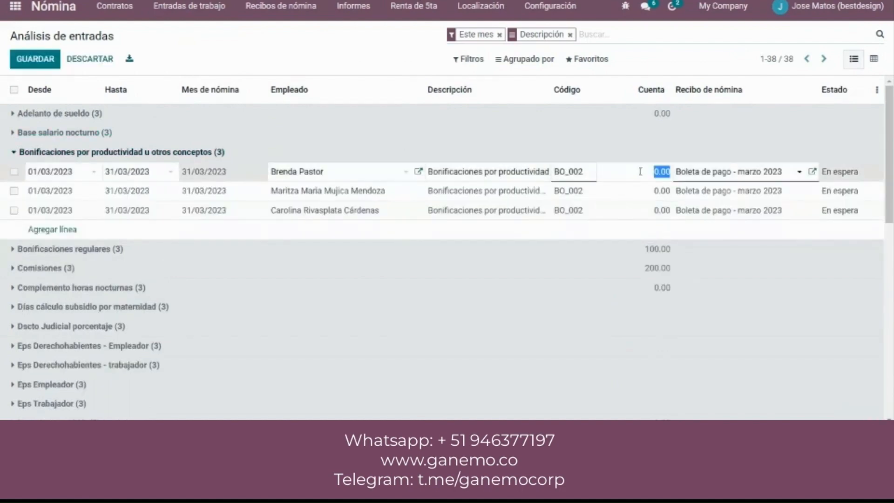
{"action": "type", "text": "150"}
{"action": "left_click", "coordinate": [650, 198]}
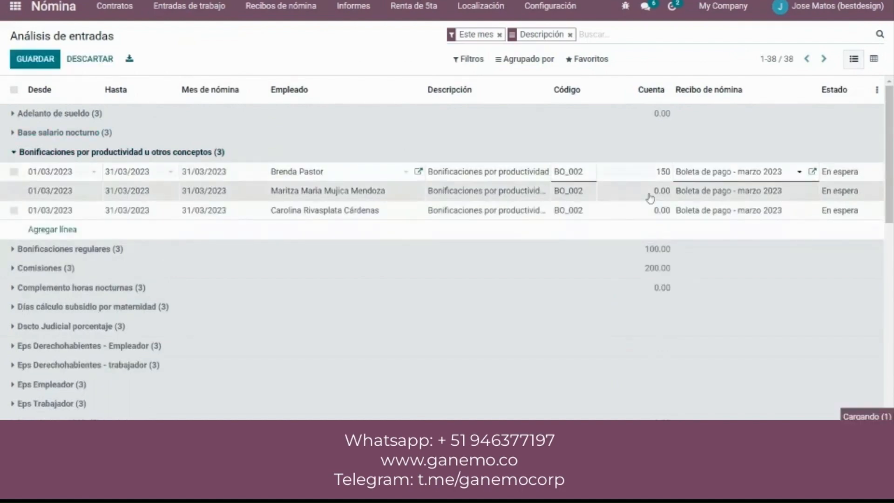
{"action": "type", "text": "50"}
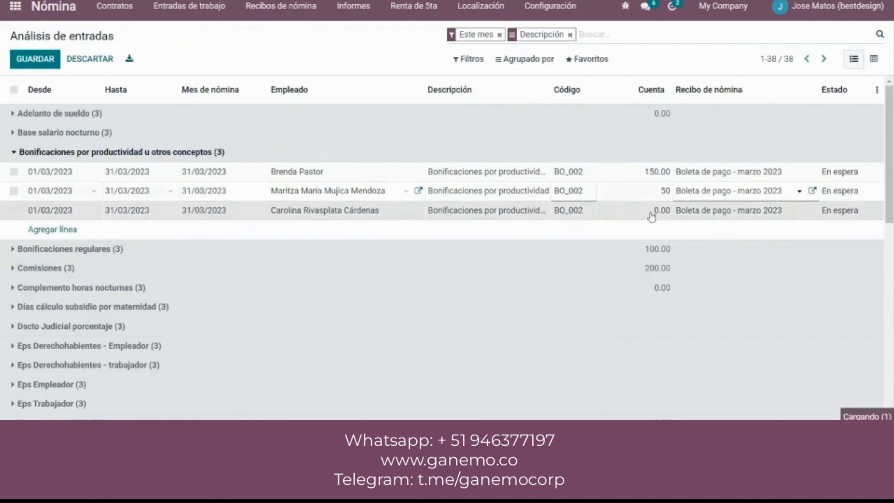
{"action": "left_click", "coordinate": [651, 211]}
{"action": "type", "text": "300"}
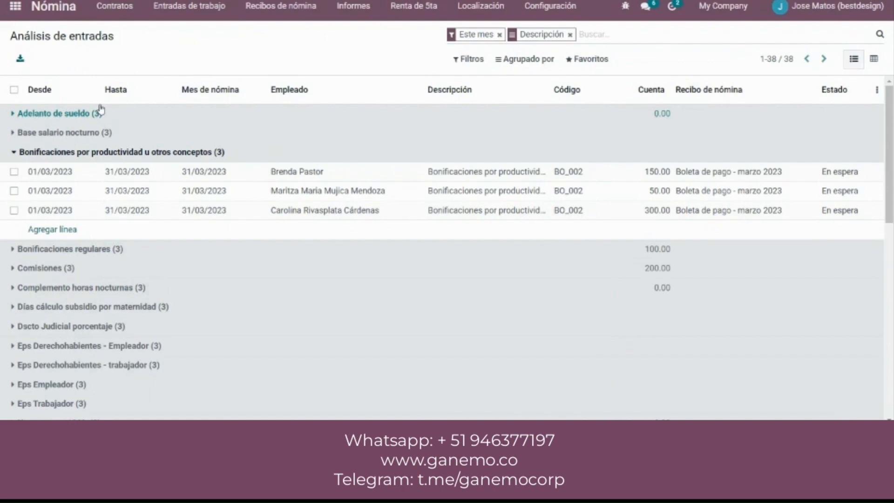
{"action": "left_click", "coordinate": [133, 153]}
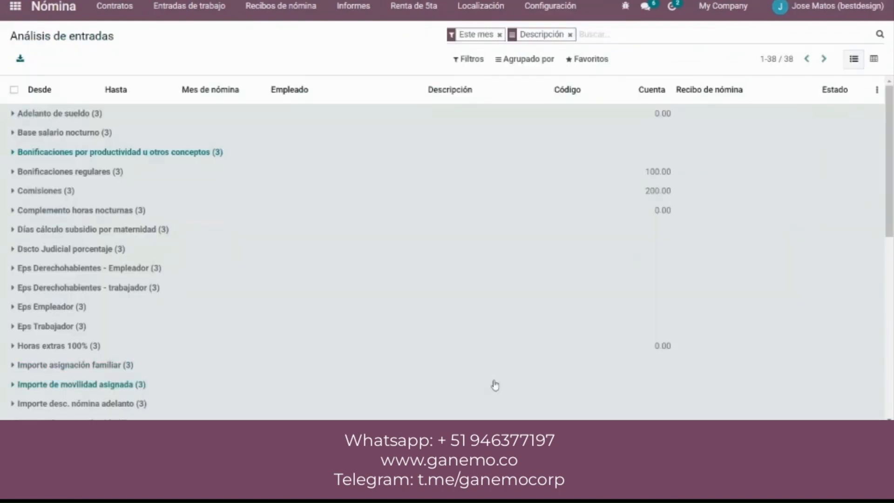
Browse the remaining groups of payslip inputs, briefly expanding Horas extras 100%
{"action": "scroll", "coordinate": [494, 384], "scroll_direction": "down", "scroll_amount": 3}
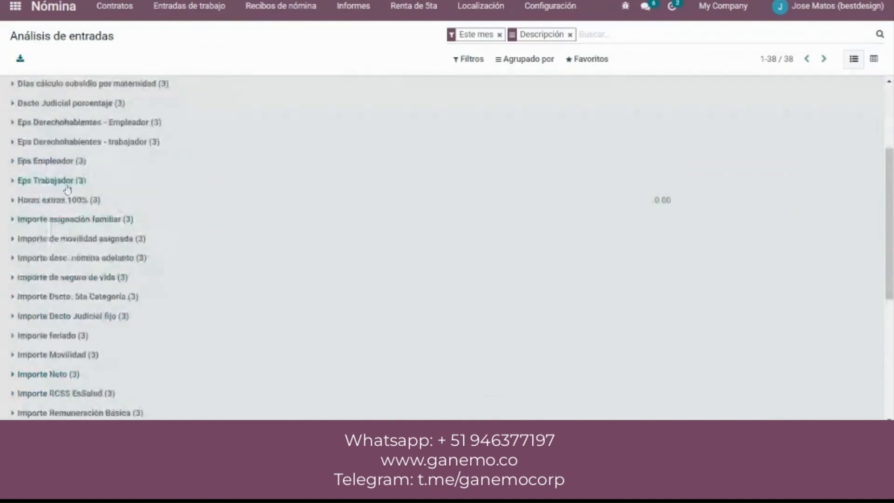
{"action": "left_click", "coordinate": [67, 204]}
{"action": "left_click", "coordinate": [84, 201]}
{"action": "scroll", "coordinate": [85, 201], "scroll_direction": "down", "scroll_amount": 6}
{"action": "scroll", "coordinate": [84, 201], "scroll_direction": "up", "scroll_amount": 9}
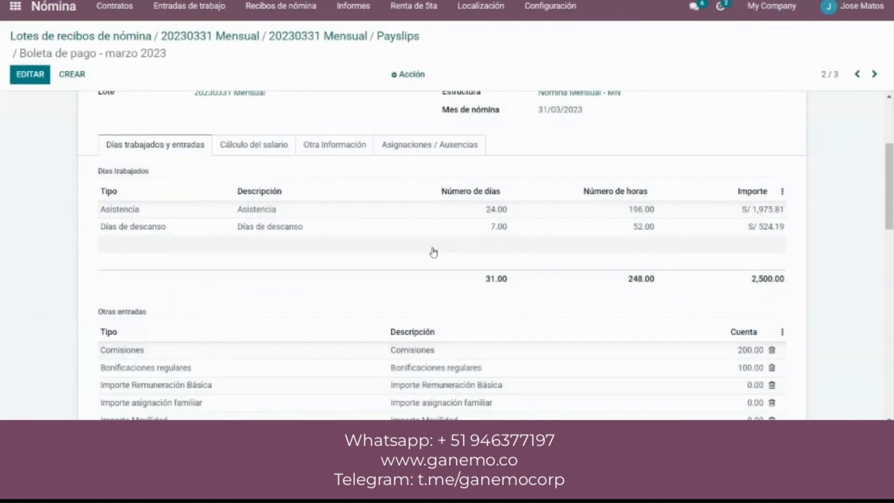
Return to the Payslips list of batch 20230331 Mensual and recalculate all three payslips with Calcular hoja
{"action": "scroll", "coordinate": [433, 252], "scroll_direction": "down", "scroll_amount": 2}
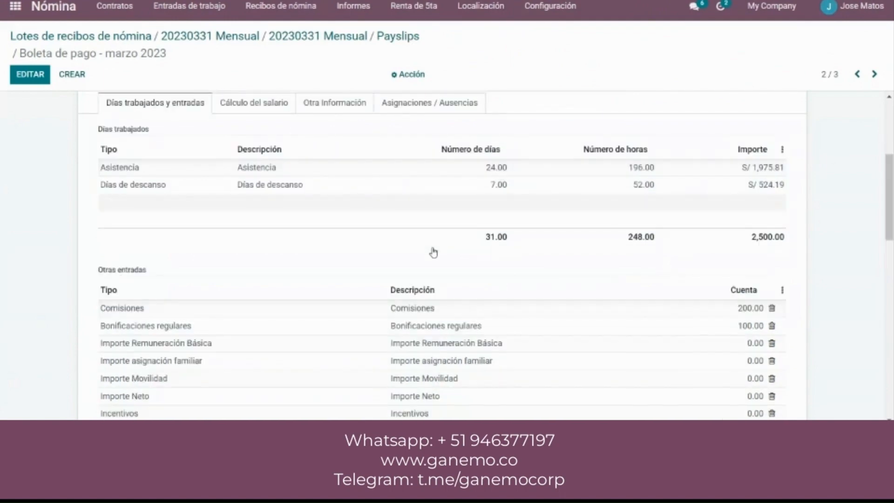
{"action": "scroll", "coordinate": [433, 254], "scroll_direction": "up", "scroll_amount": 3}
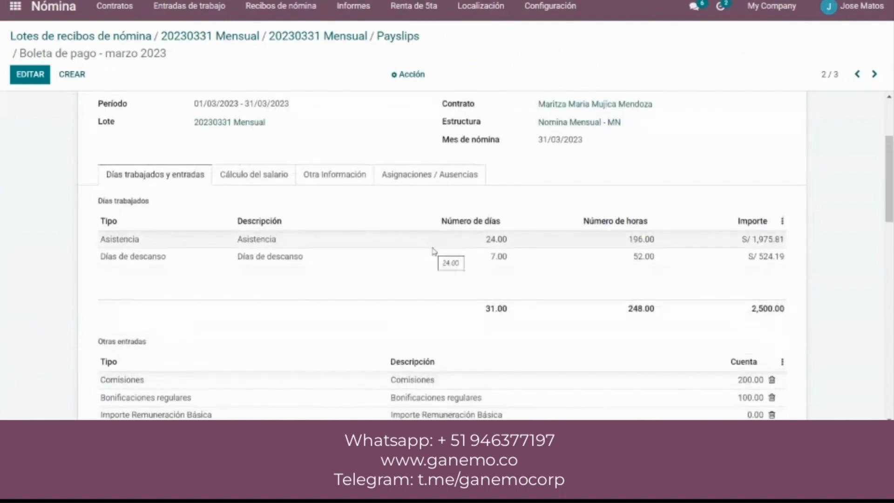
{"action": "left_click", "coordinate": [385, 36]}
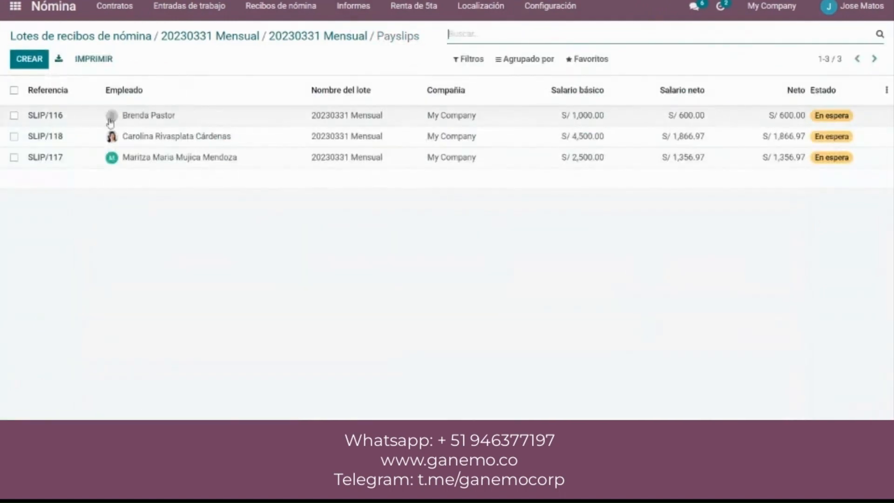
{"action": "left_click", "coordinate": [14, 90]}
{"action": "left_click", "coordinate": [404, 60]}
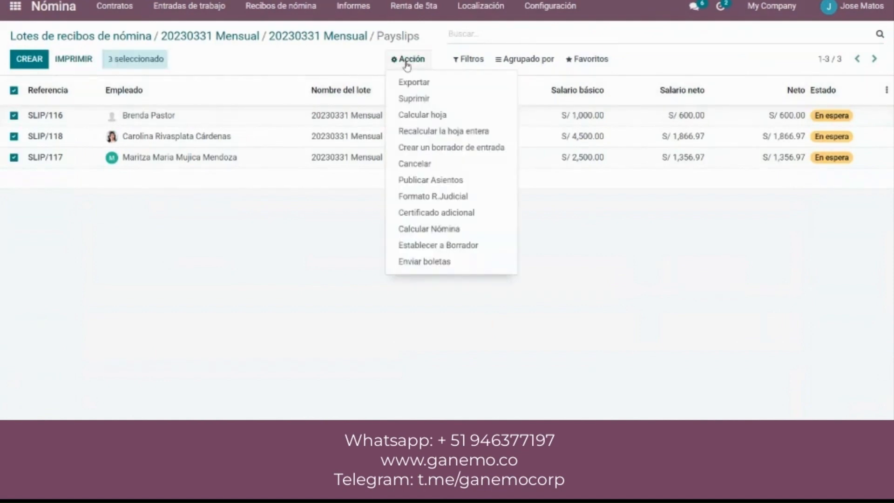
{"action": "left_click", "coordinate": [412, 116]}
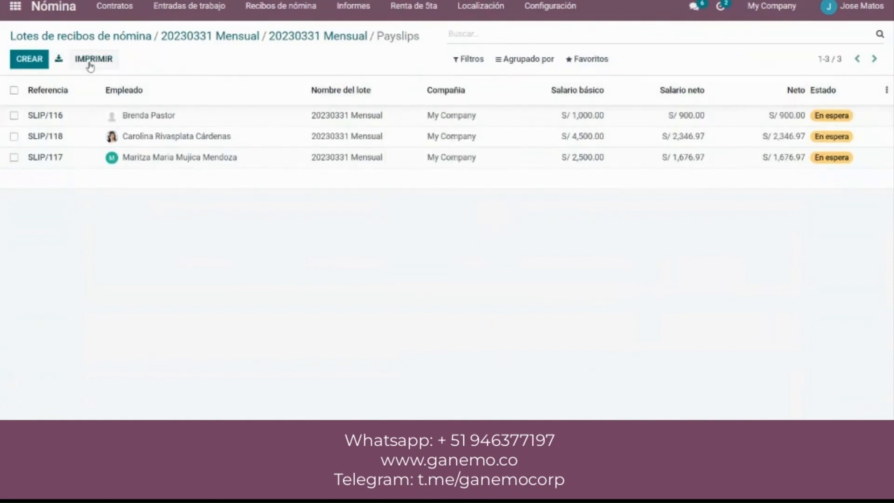
{"action": "left_click", "coordinate": [404, 59]}
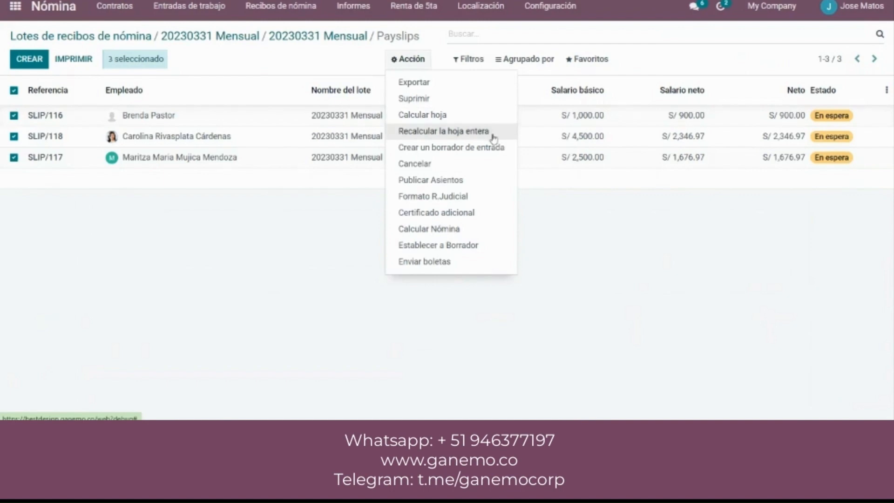
{"action": "left_click_drag", "start_coordinate": [473, 118], "coordinate": [429, 115]}
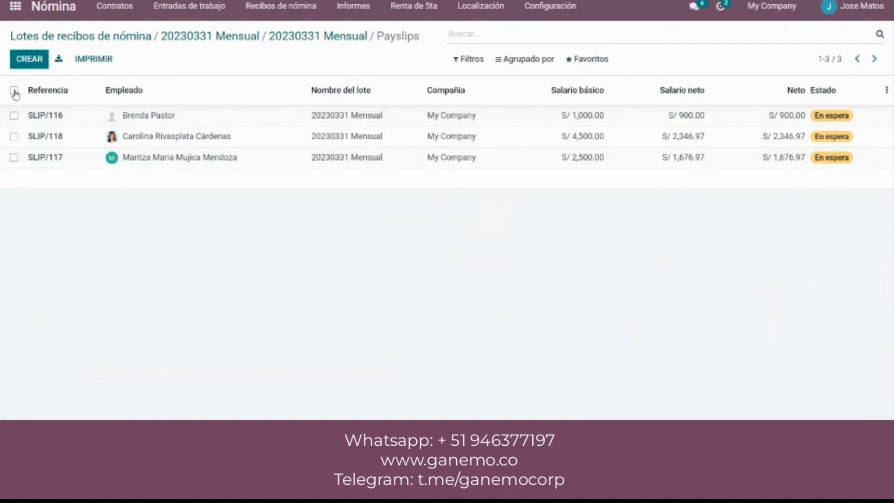
Open payslip SLIP/118 and examine its worked days, other inputs and salary calculation lines, including the pension and Dscto. 5ta Categoría deductions
{"action": "left_click", "coordinate": [466, 139]}
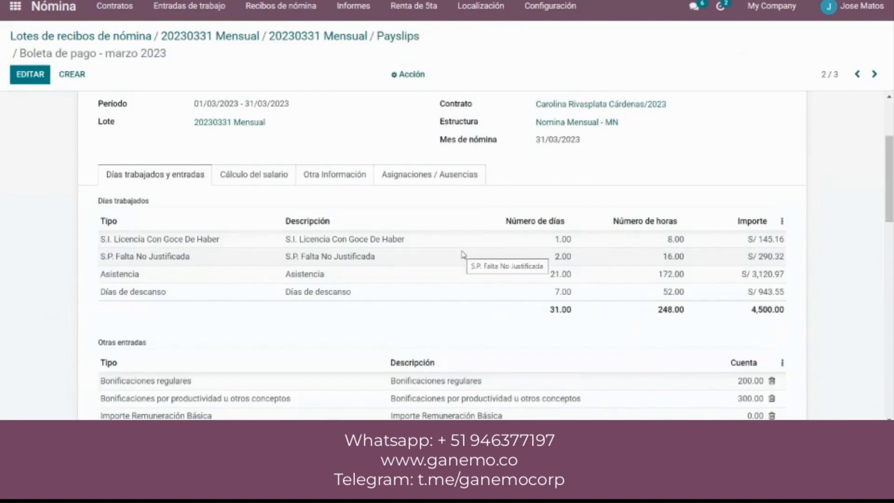
{"action": "scroll", "coordinate": [463, 254], "scroll_direction": "down", "scroll_amount": 1}
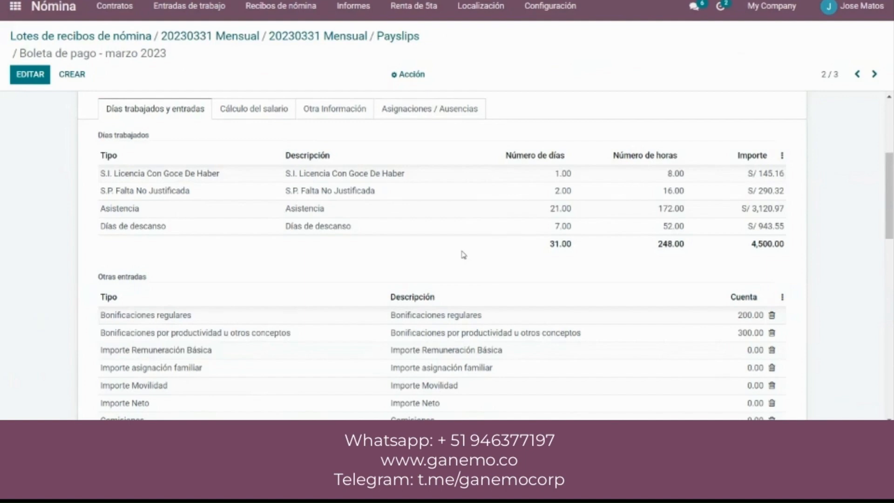
{"action": "left_click", "coordinate": [259, 112]}
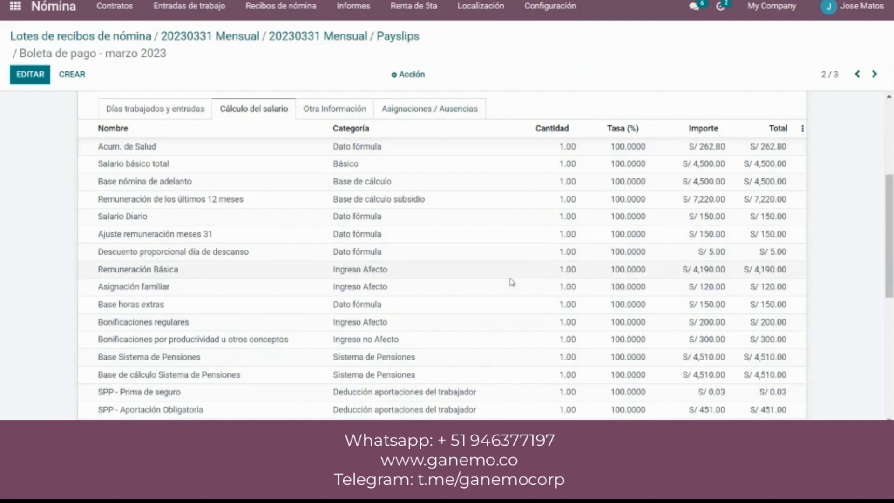
{"action": "scroll", "coordinate": [478, 399], "scroll_direction": "down", "scroll_amount": 3}
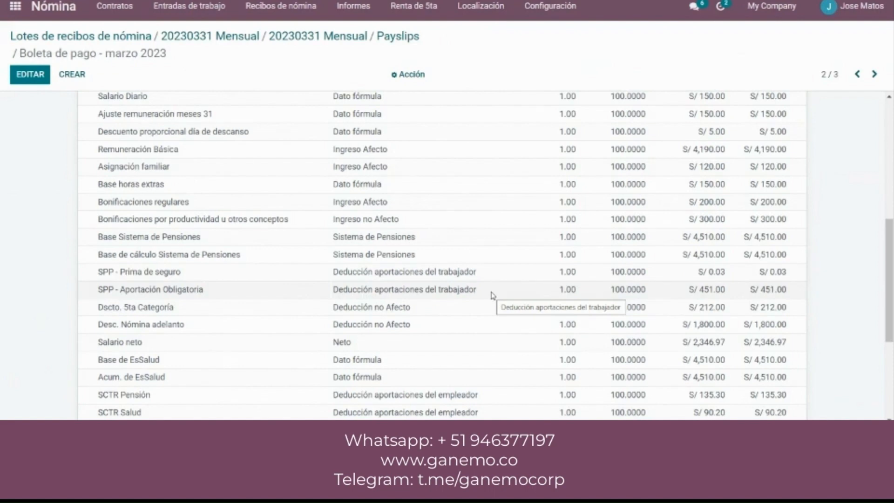
{"action": "scroll", "coordinate": [492, 295], "scroll_direction": "up", "scroll_amount": 10}
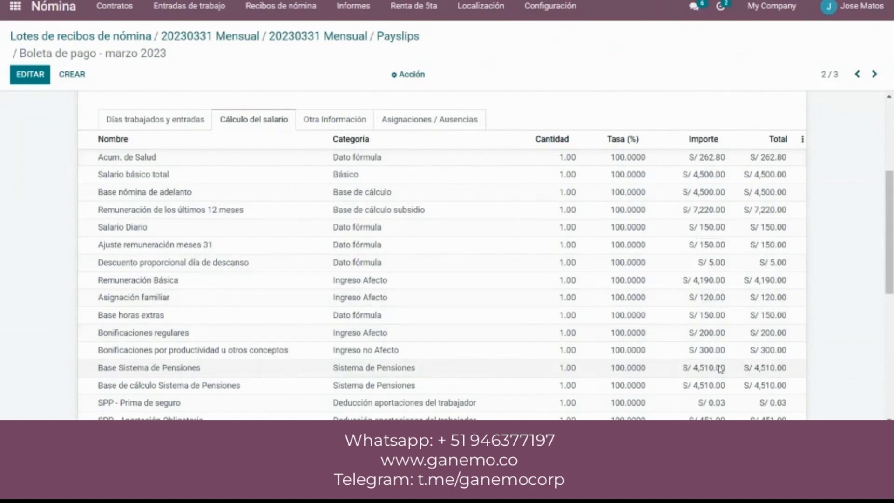
{"action": "scroll", "coordinate": [720, 369], "scroll_direction": "down", "scroll_amount": 1}
{"action": "scroll", "coordinate": [720, 369], "scroll_direction": "down", "scroll_amount": 1}
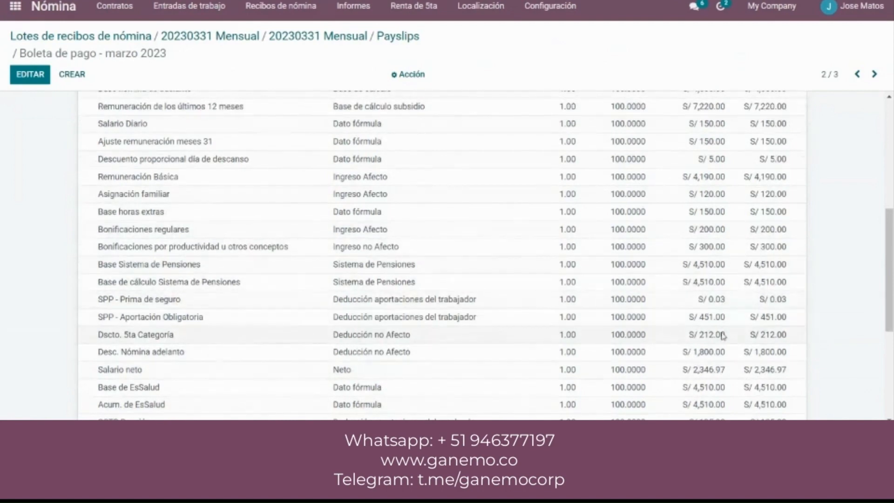
{"action": "scroll", "coordinate": [723, 332], "scroll_direction": "down", "scroll_amount": 2}
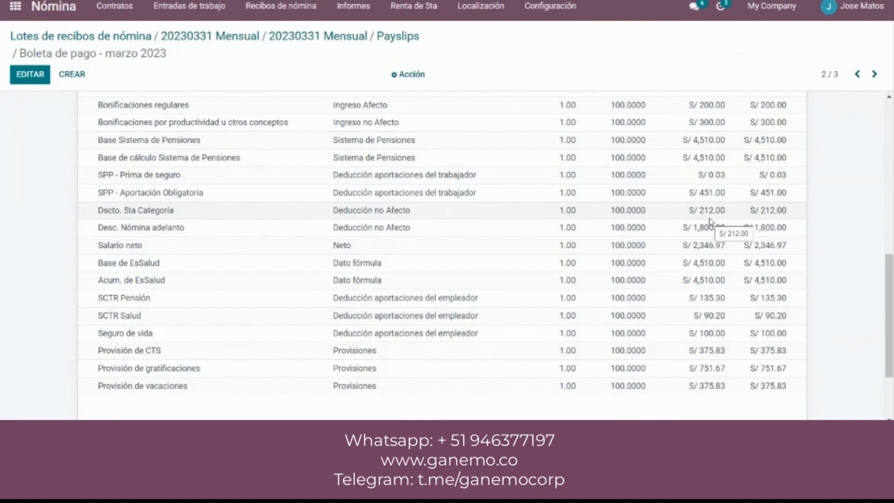
{"action": "scroll", "coordinate": [595, 279], "scroll_direction": "up", "scroll_amount": 3}
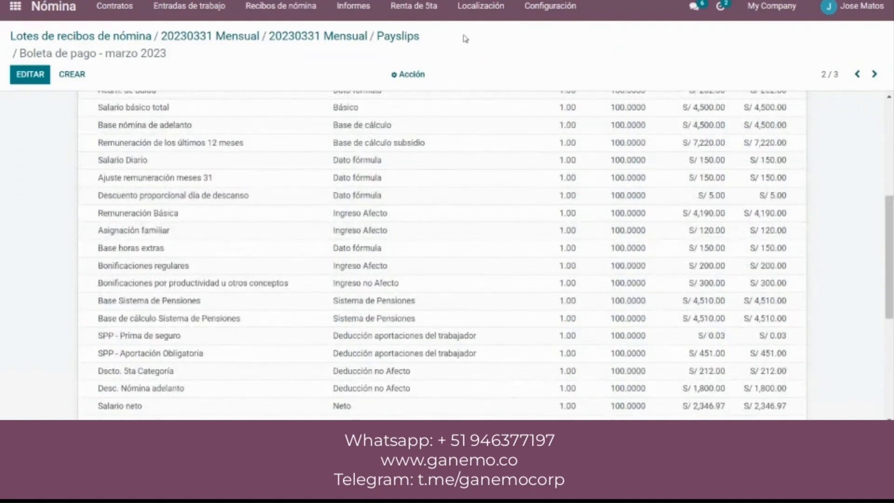
Generate the Renta de 5ta for 01/03/2023 to 31/03/2023 with the projection type Usar Información mes actual
{"action": "left_click", "coordinate": [395, 5]}
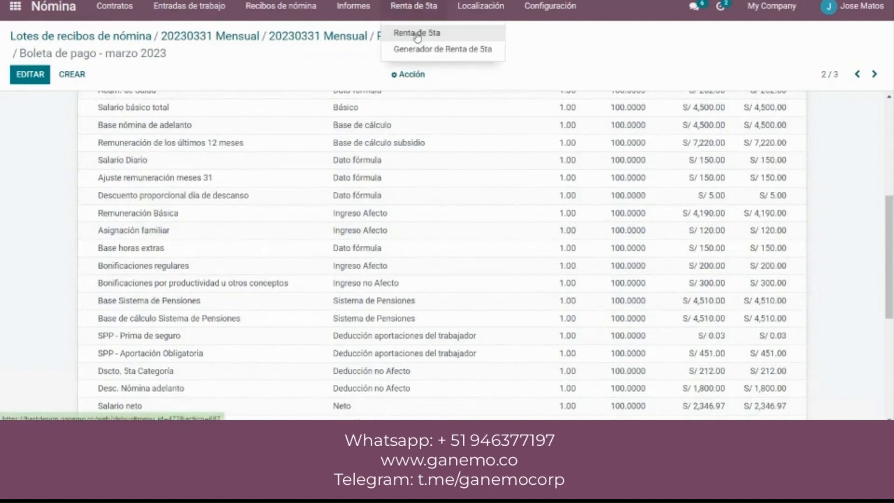
{"action": "left_click", "coordinate": [421, 49]}
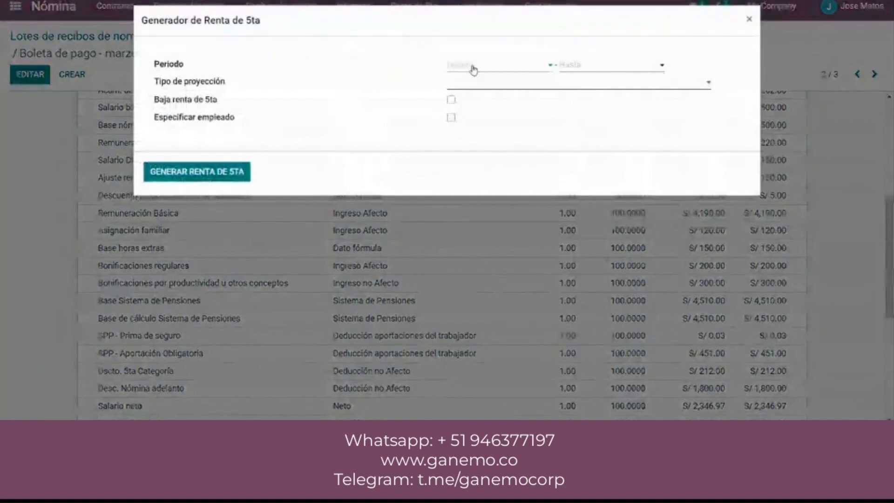
{"action": "left_click", "coordinate": [471, 65]}
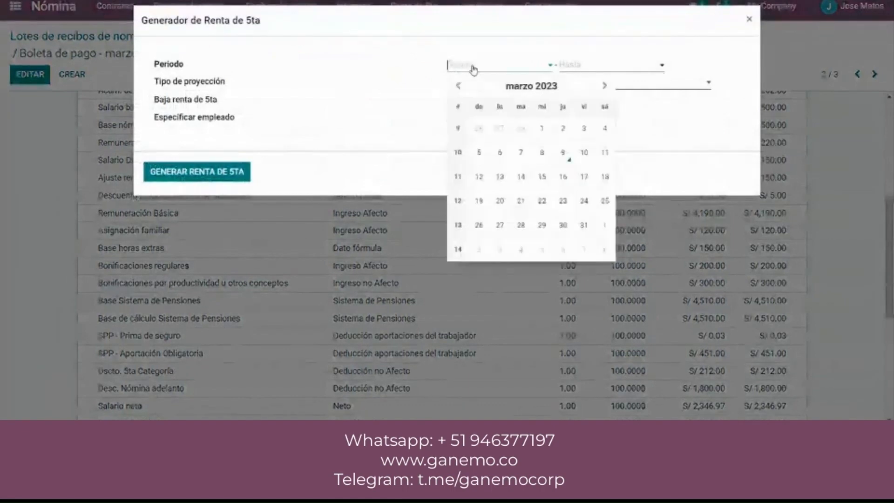
{"action": "left_click", "coordinate": [549, 136]}
{"action": "left_click", "coordinate": [590, 65]}
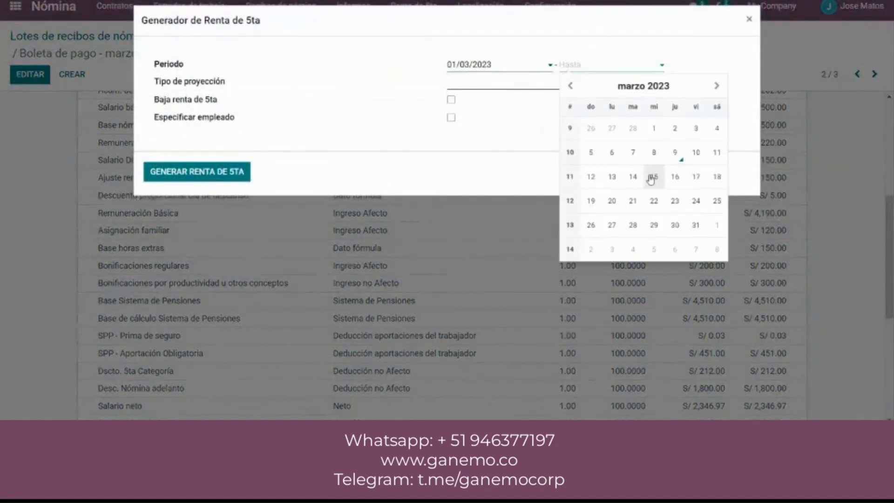
{"action": "left_click", "coordinate": [695, 225]}
{"action": "left_click", "coordinate": [561, 83]}
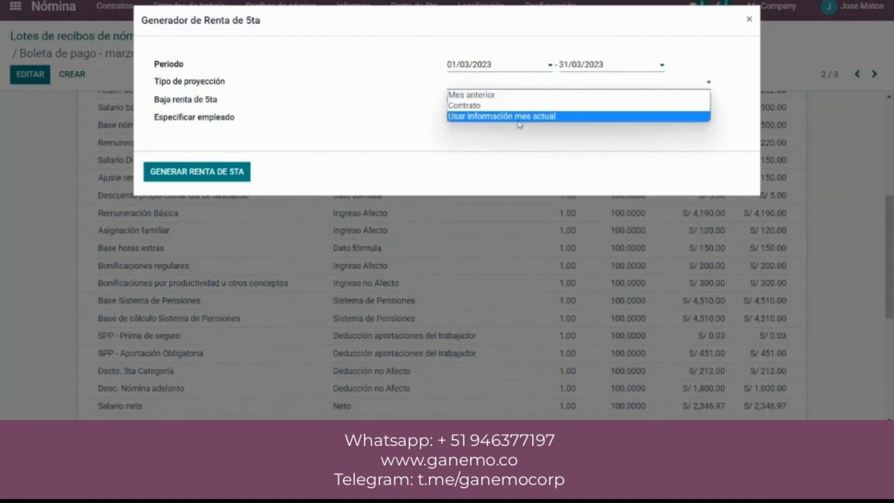
{"action": "left_click", "coordinate": [536, 116]}
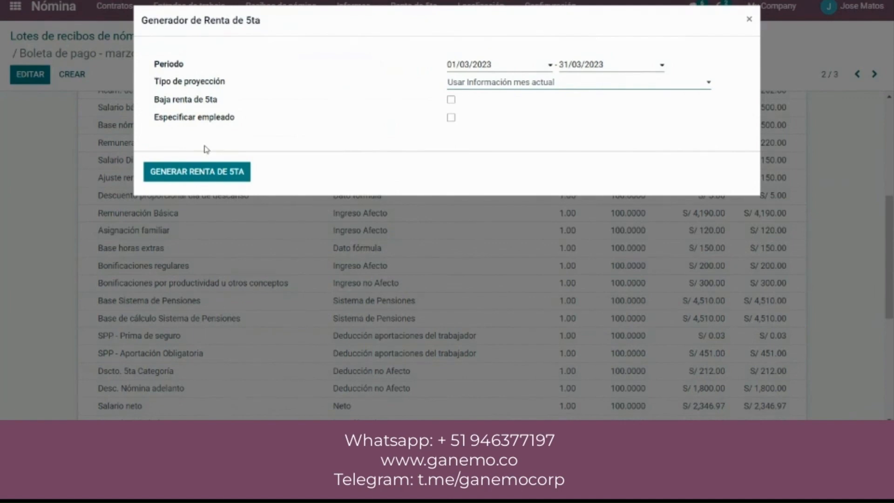
{"action": "left_click", "coordinate": [197, 171]}
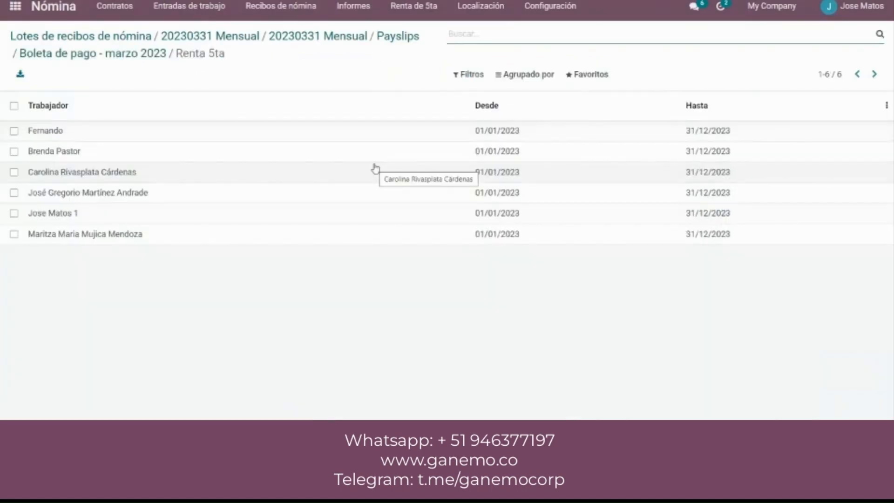
Return to the Boleta de pago - marzo 2023 payslip and review its salary calculation lines, from the 5ta Categoría deduction to the provisions
{"action": "left_click", "coordinate": [139, 53]}
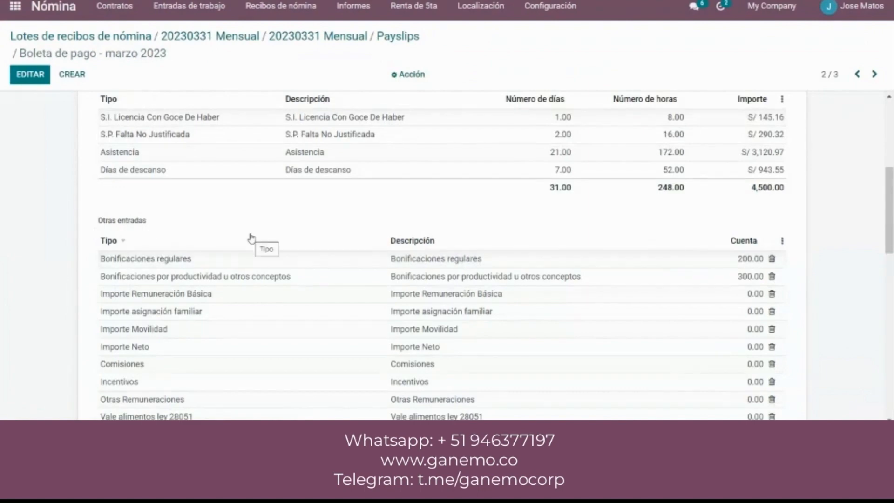
{"action": "scroll", "coordinate": [249, 236], "scroll_direction": "up", "scroll_amount": 5}
{"action": "left_click", "coordinate": [250, 272]}
{"action": "scroll", "coordinate": [461, 205], "scroll_direction": "down", "scroll_amount": 5}
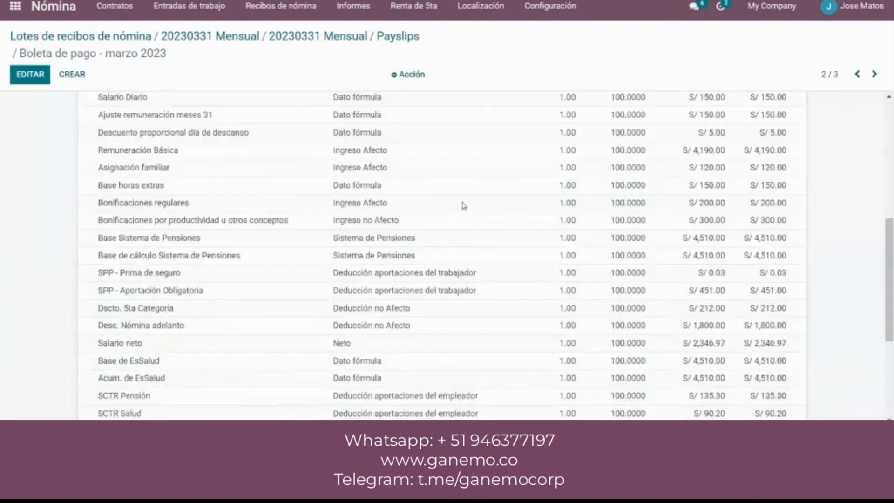
{"action": "scroll", "coordinate": [462, 205], "scroll_direction": "down", "scroll_amount": 3}
{"action": "scroll", "coordinate": [463, 205], "scroll_direction": "up", "scroll_amount": 2}
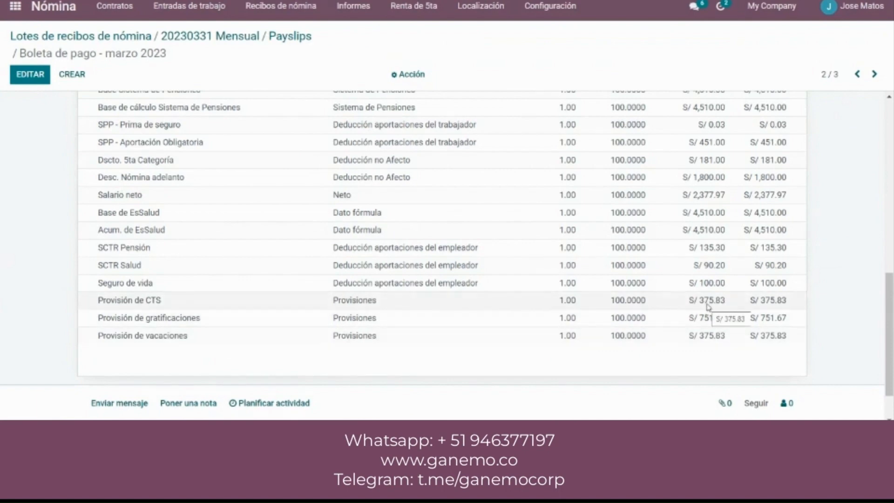
{"action": "scroll", "coordinate": [708, 307], "scroll_direction": "up", "scroll_amount": 1}
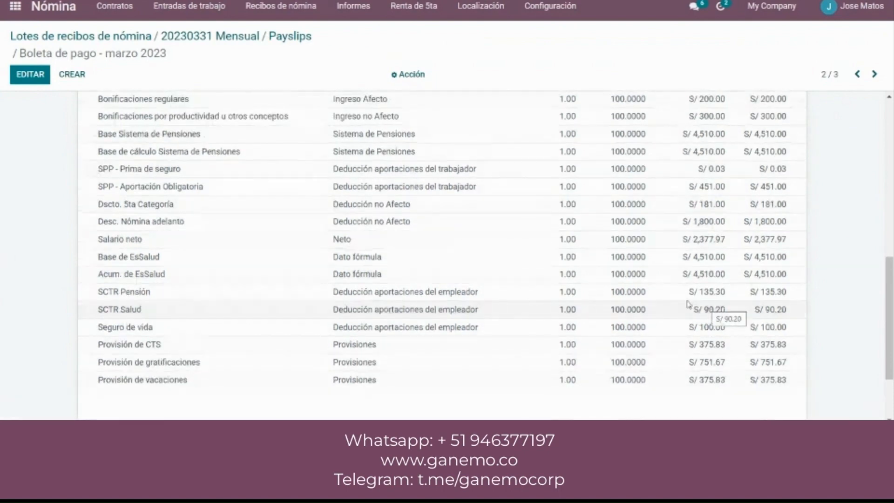
{"action": "scroll", "coordinate": [606, 292], "scroll_direction": "up", "scroll_amount": 5}
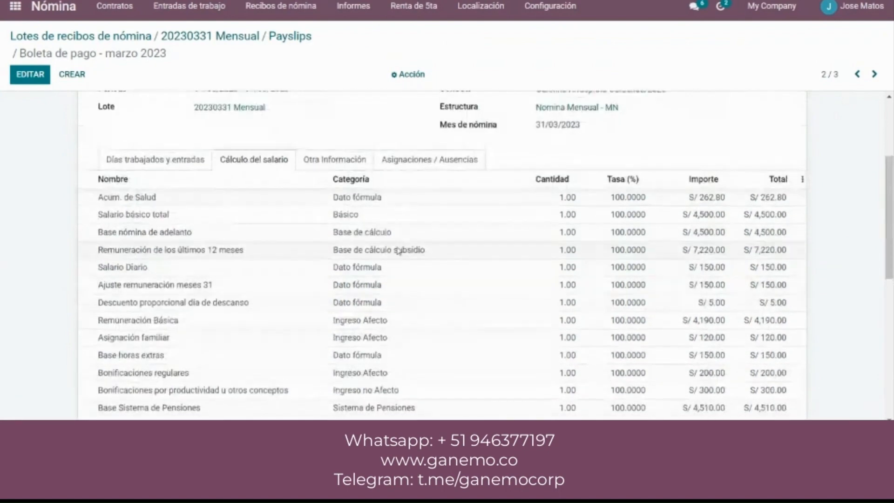
Check the payslip's other information, then return through the Payslips list to batch 20230331 Mensual
{"action": "left_click", "coordinate": [344, 166]}
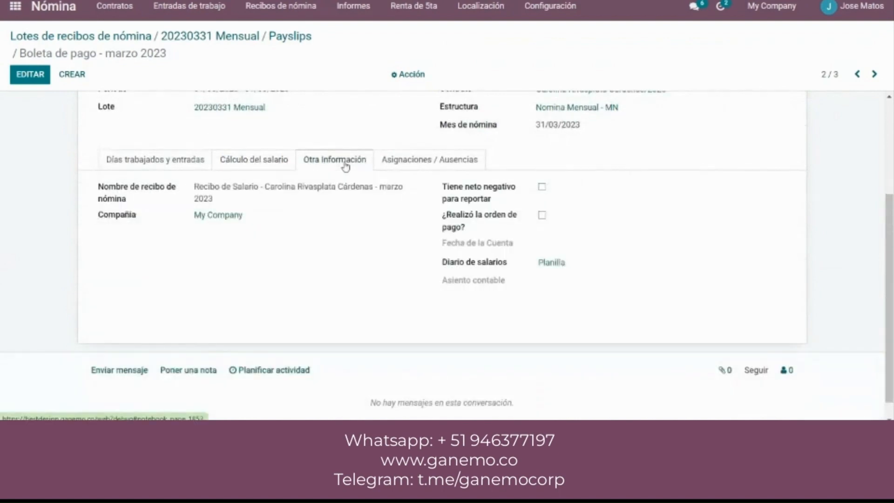
{"action": "left_click", "coordinate": [270, 168]}
{"action": "left_click", "coordinate": [296, 37]}
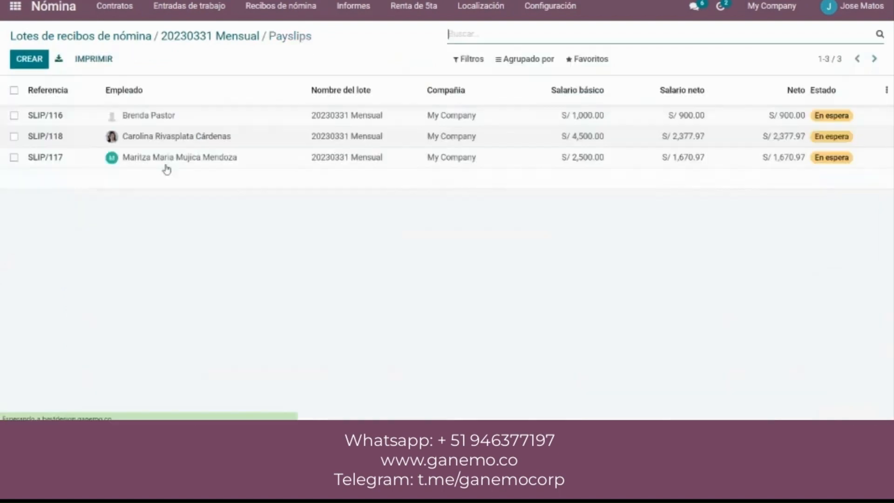
{"action": "left_click", "coordinate": [248, 41]}
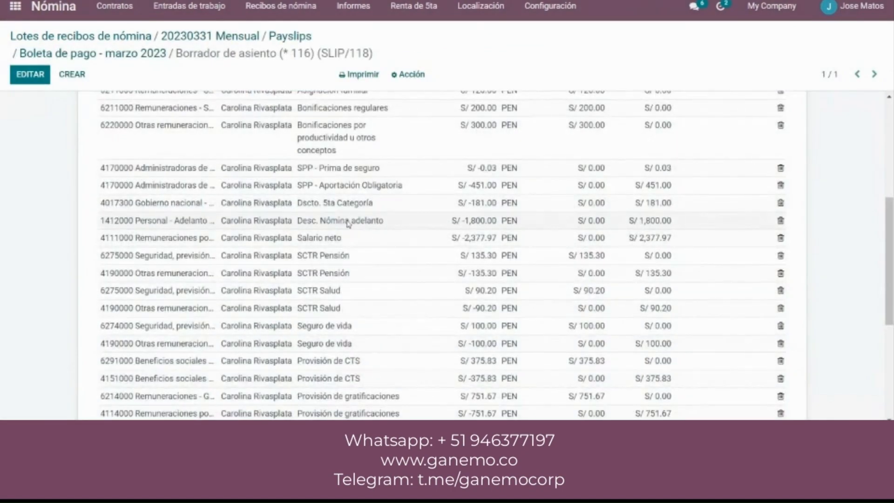
Review the lines of SLIP/118's draft journal entry against the payslip's salary calculation and its linked accounting information
{"action": "scroll", "coordinate": [348, 224], "scroll_direction": "down", "scroll_amount": 5}
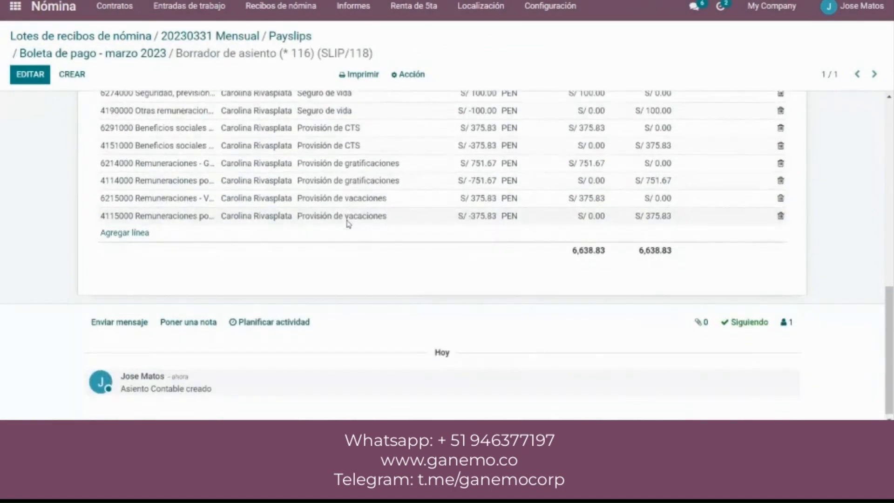
{"action": "scroll", "coordinate": [348, 223], "scroll_direction": "up", "scroll_amount": 5}
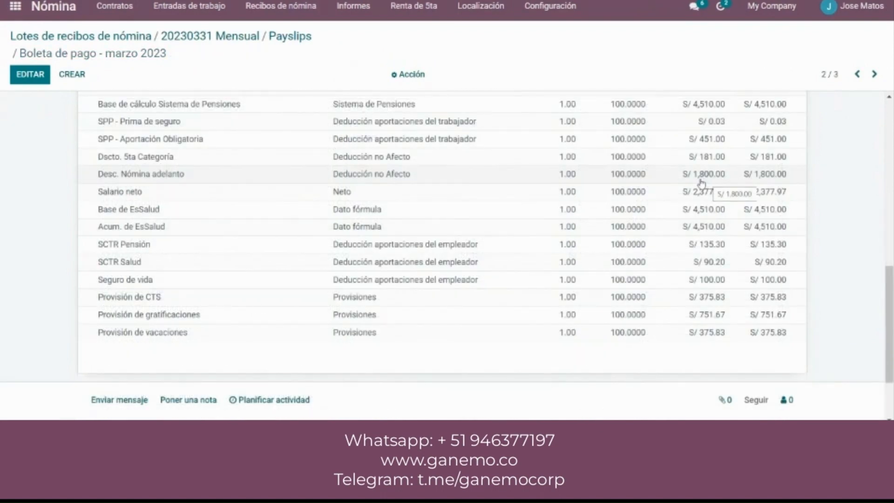
{"action": "scroll", "coordinate": [687, 181], "scroll_direction": "up", "scroll_amount": 1}
{"action": "scroll", "coordinate": [687, 182], "scroll_direction": "up", "scroll_amount": 7}
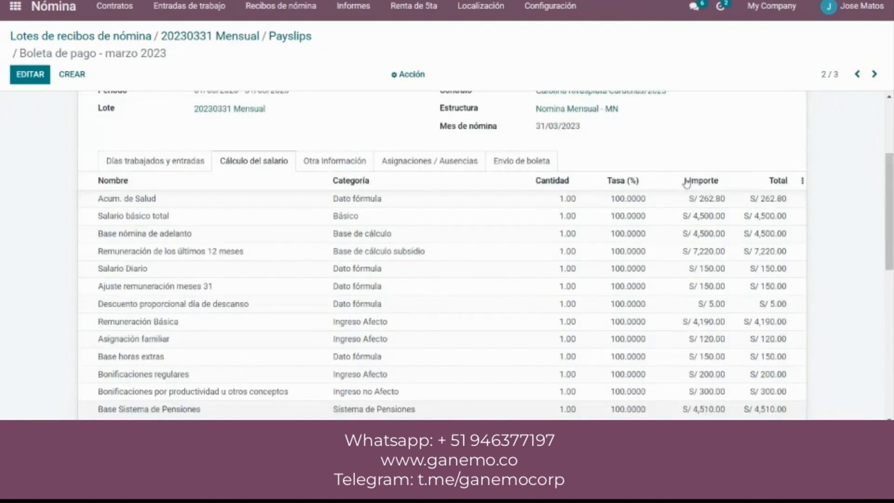
{"action": "left_click", "coordinate": [361, 175]}
{"action": "left_click", "coordinate": [597, 298]}
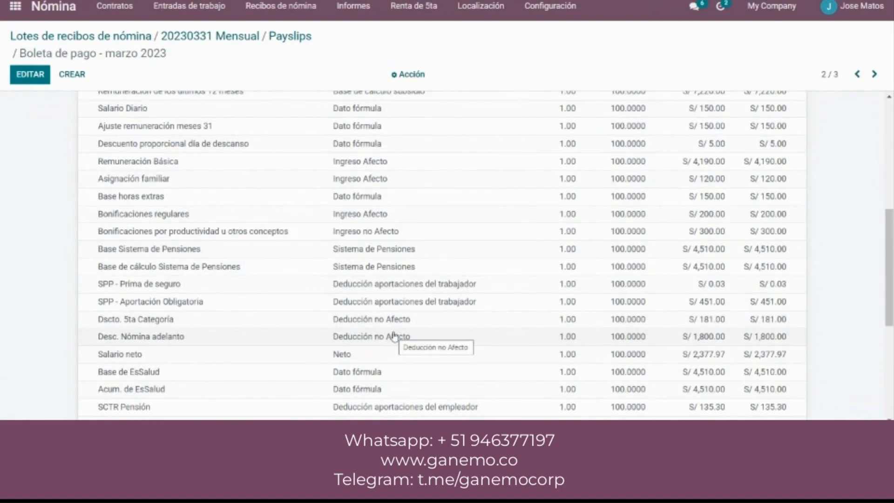
Open the salary rule behind the Desc. Nómina adelanto line and examine its Python code, leaving the rule without saving edits
{"action": "left_click", "coordinate": [393, 336]}
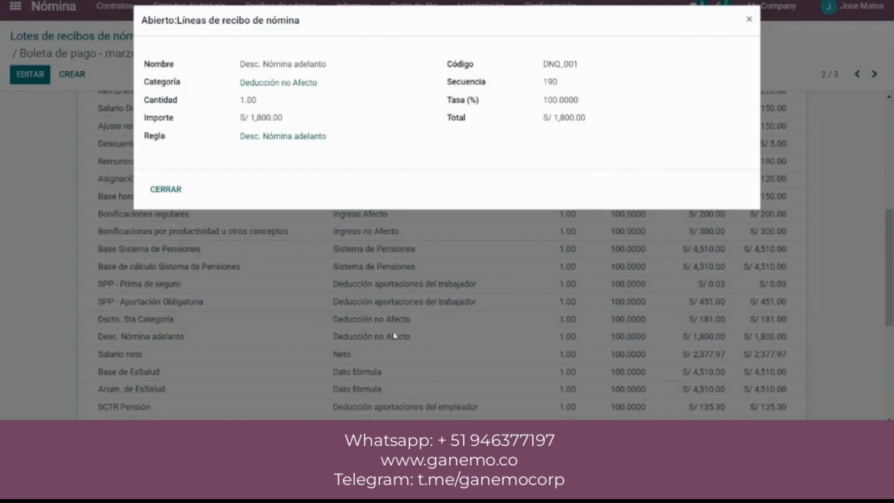
{"action": "left_click", "coordinate": [309, 135]}
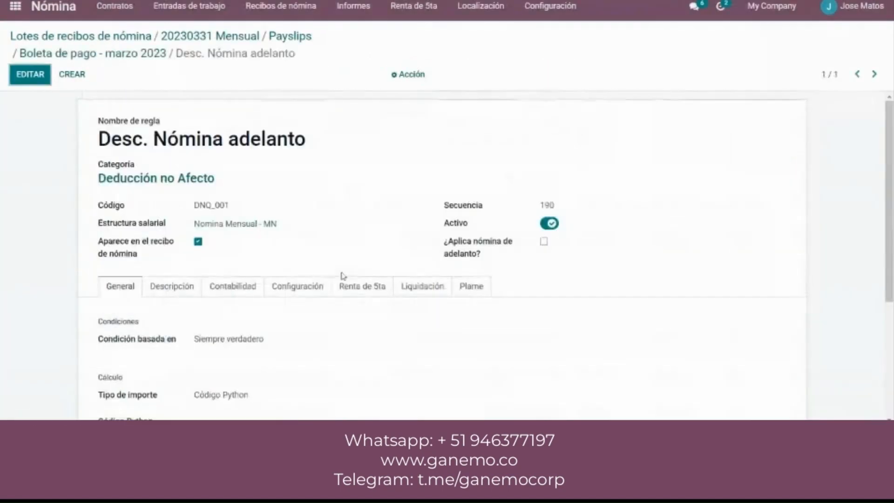
{"action": "scroll", "coordinate": [343, 275], "scroll_direction": "down", "scroll_amount": 3}
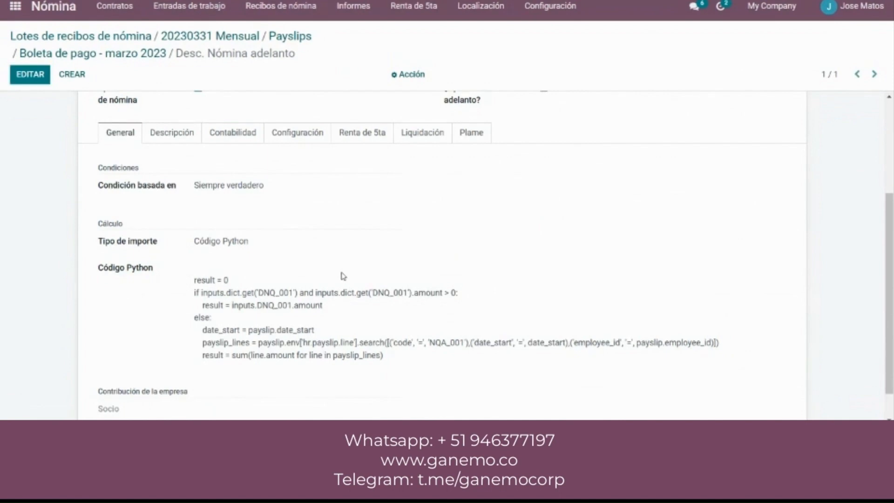
{"action": "left_click", "coordinate": [343, 276]}
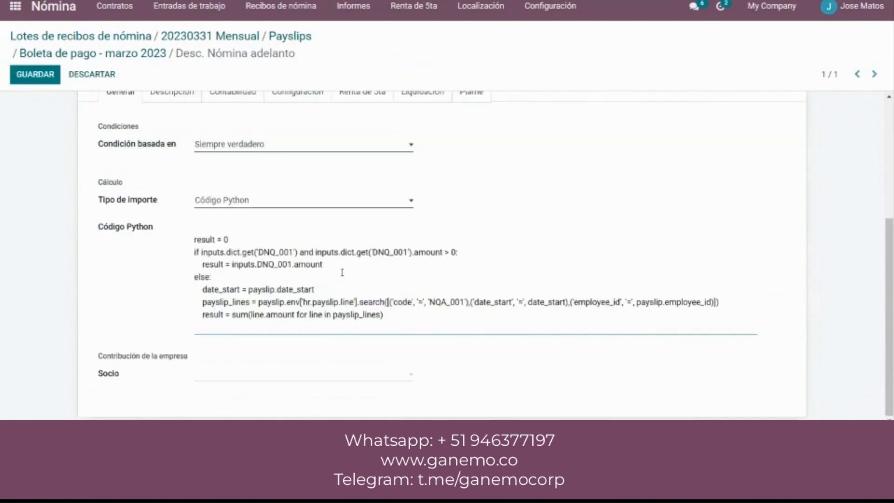
{"action": "left_click", "coordinate": [109, 74]}
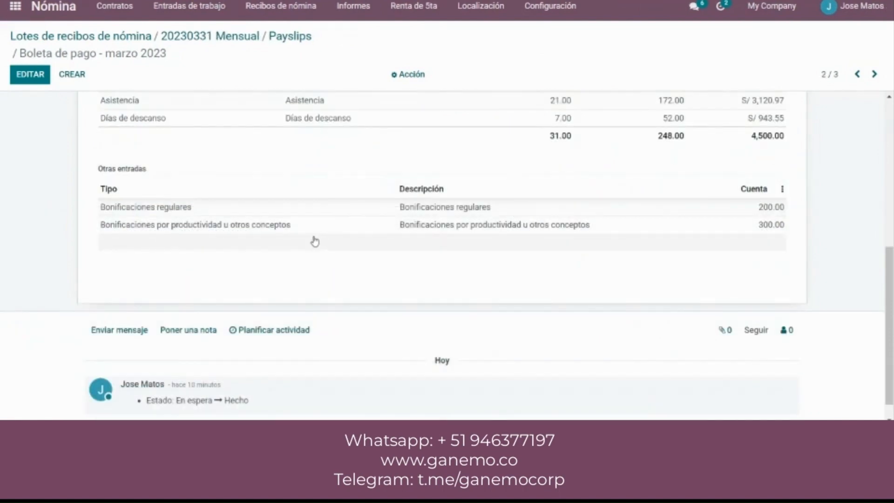
Review the worked days, other inputs and accounting information of payslip SLIP/118
{"action": "scroll", "coordinate": [272, 152], "scroll_direction": "up", "scroll_amount": 2}
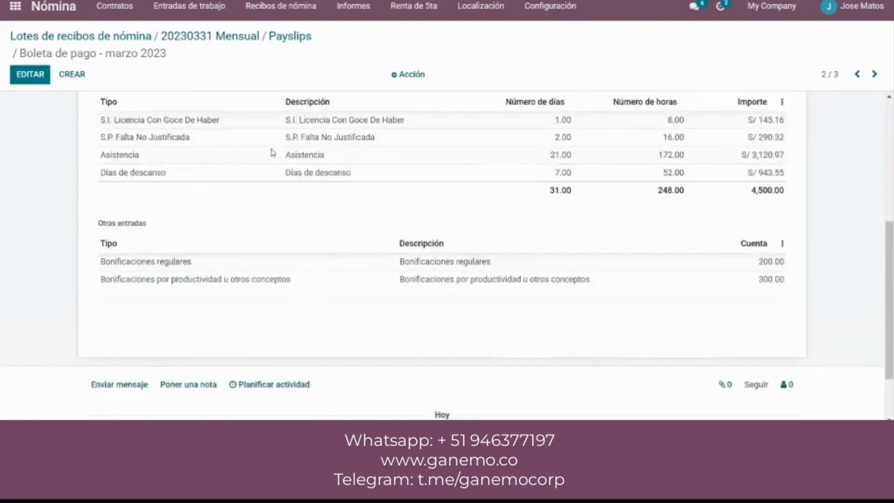
{"action": "scroll", "coordinate": [273, 153], "scroll_direction": "up", "scroll_amount": 5}
{"action": "left_click", "coordinate": [328, 238]}
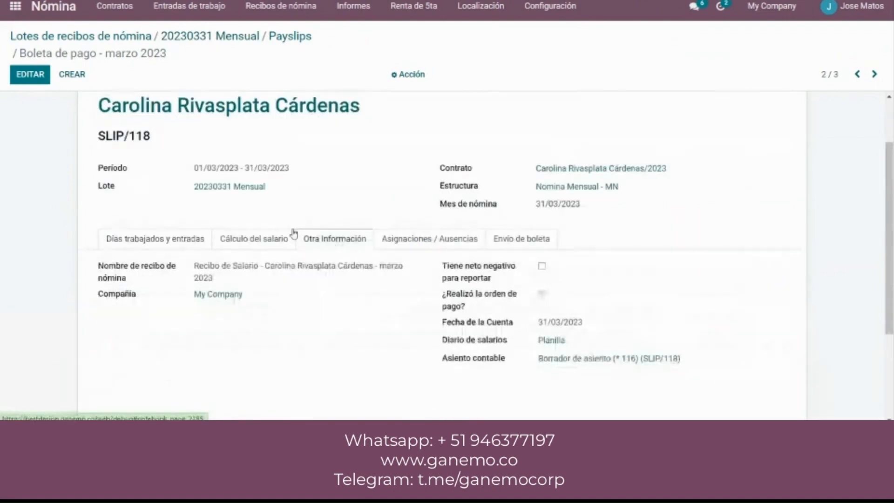
Post the journal entries of all three payslips in batch 20230331 Mensual with Publicar Asientos
{"action": "left_click", "coordinate": [210, 37]}
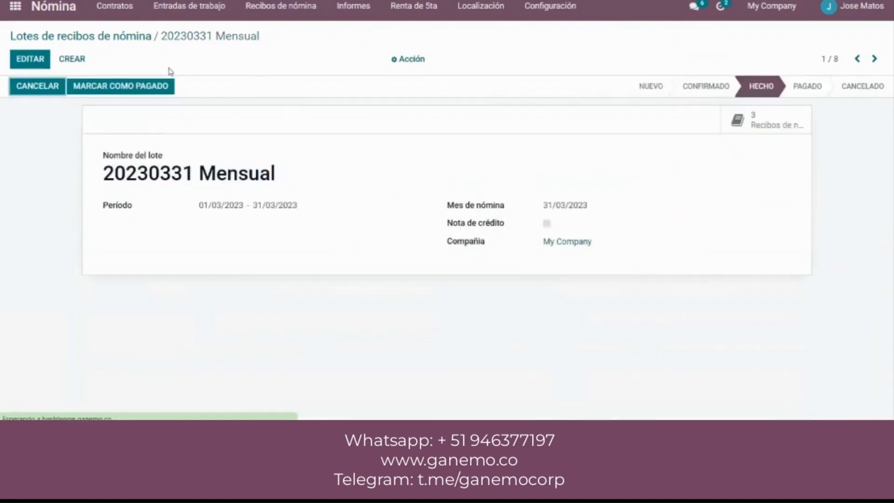
{"action": "left_click", "coordinate": [754, 126]}
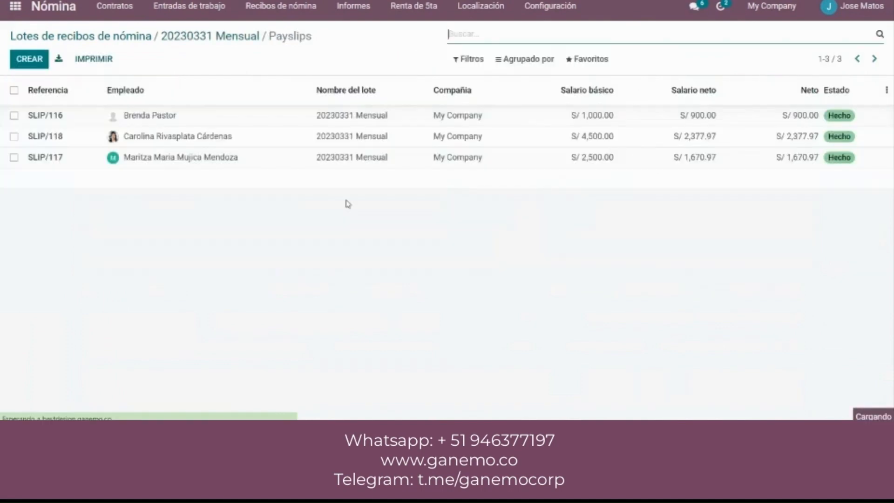
{"action": "left_click", "coordinate": [14, 90]}
{"action": "left_click", "coordinate": [418, 59]}
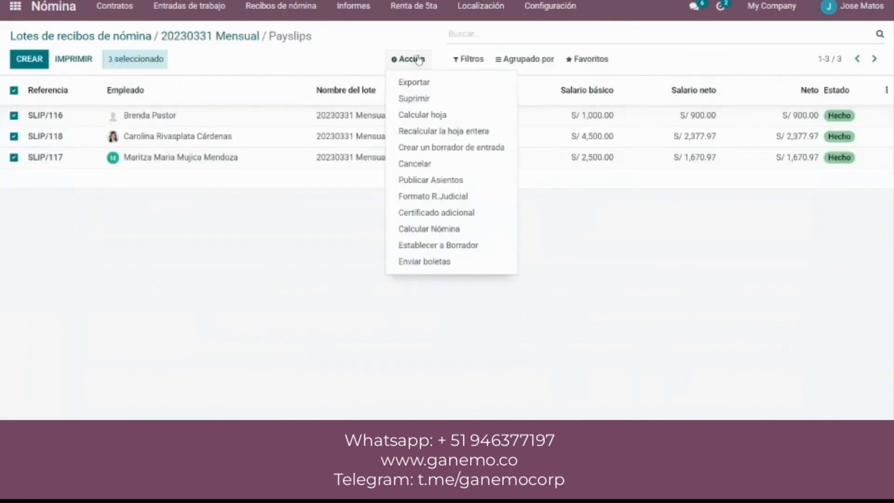
{"action": "left_click", "coordinate": [425, 184]}
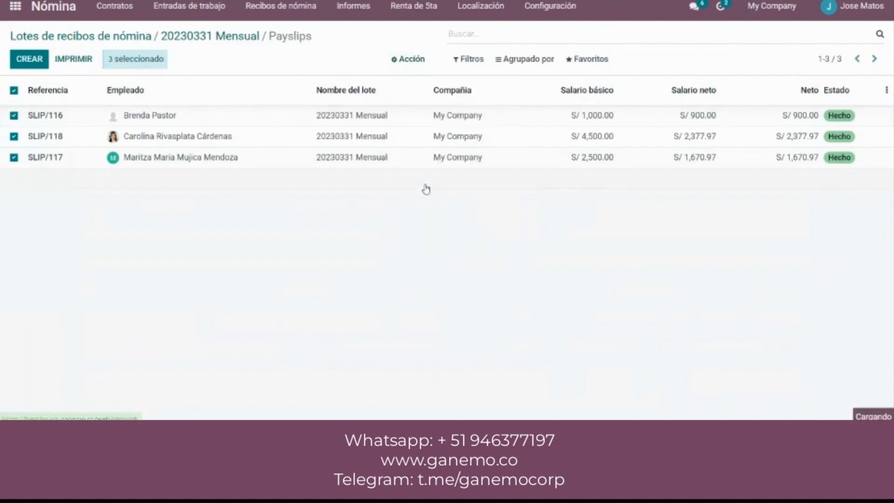
Create a Pago Masivo record with the payment date 31/03/2023 and open its reconciled entries
{"action": "left_click", "coordinate": [340, 9]}
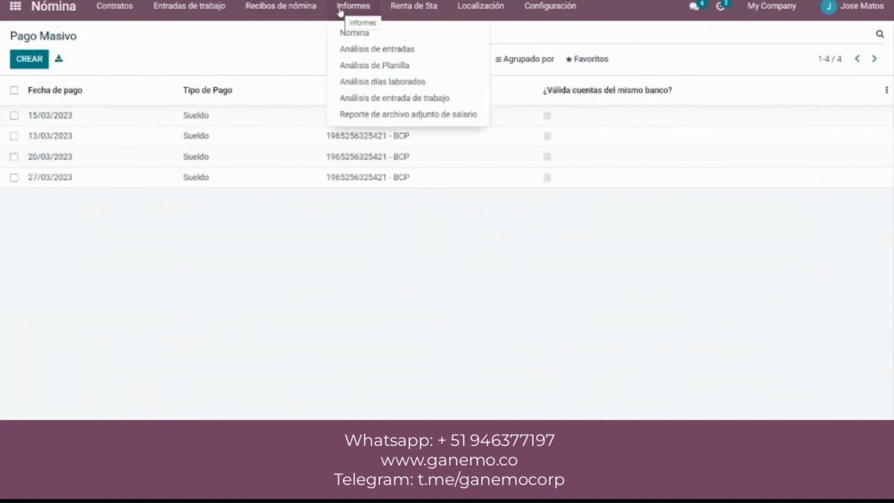
{"action": "mouse_move", "coordinate": [465, 9]}
{"action": "left_click", "coordinate": [479, 32]}
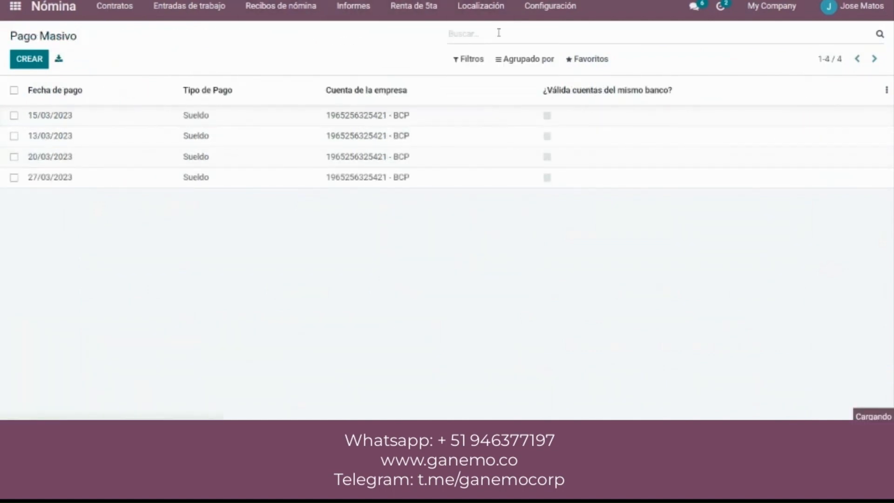
{"action": "left_click", "coordinate": [35, 59]}
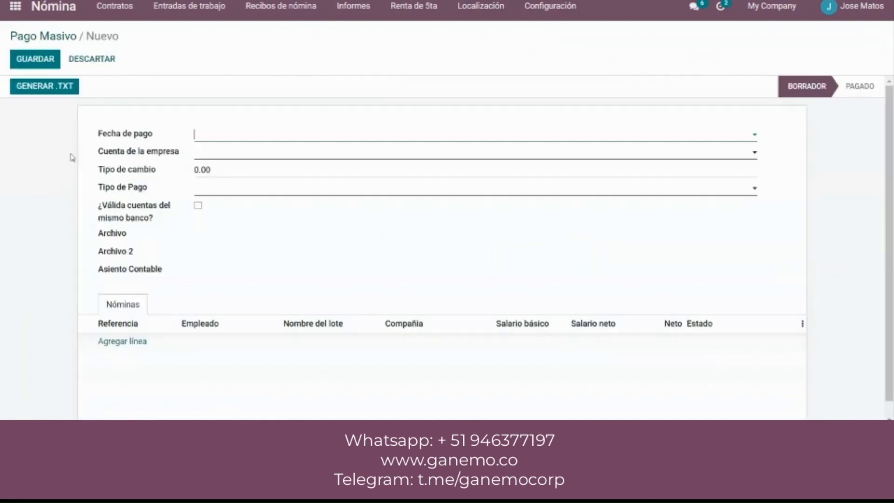
{"action": "left_click", "coordinate": [210, 139]}
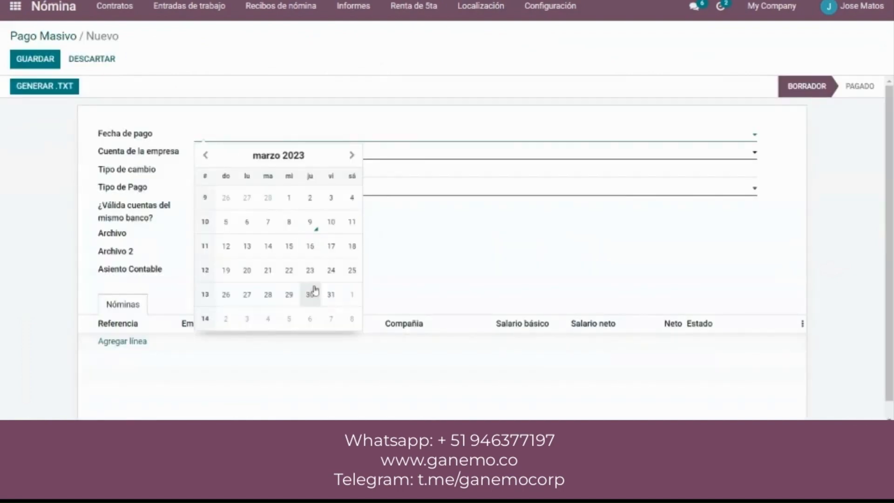
{"action": "left_click", "coordinate": [331, 294]}
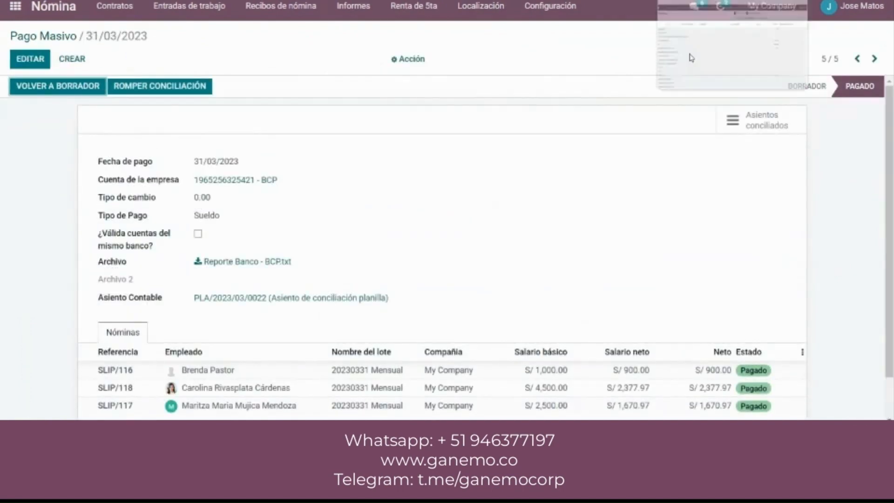
{"action": "left_click", "coordinate": [758, 125]}
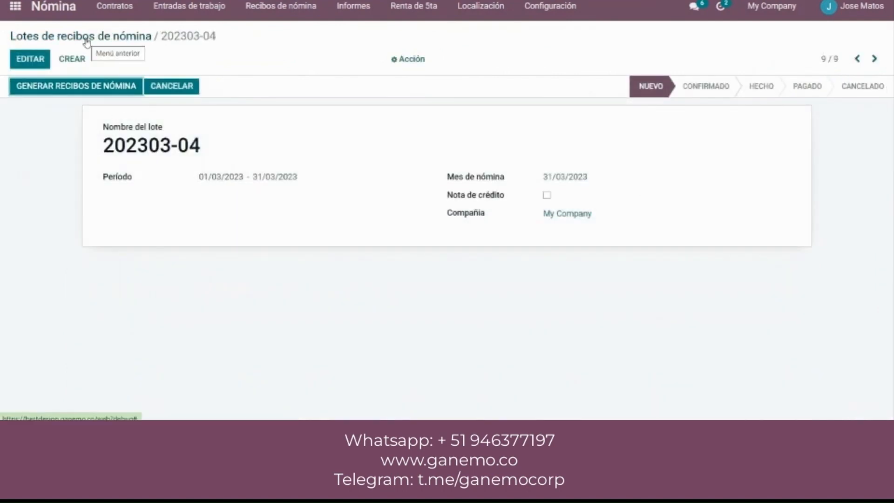
Generate payslips in batch 202303-04 with the Nomina Semanal - Fin de mes structure for all employees tagged ope
{"action": "left_click", "coordinate": [28, 60]}
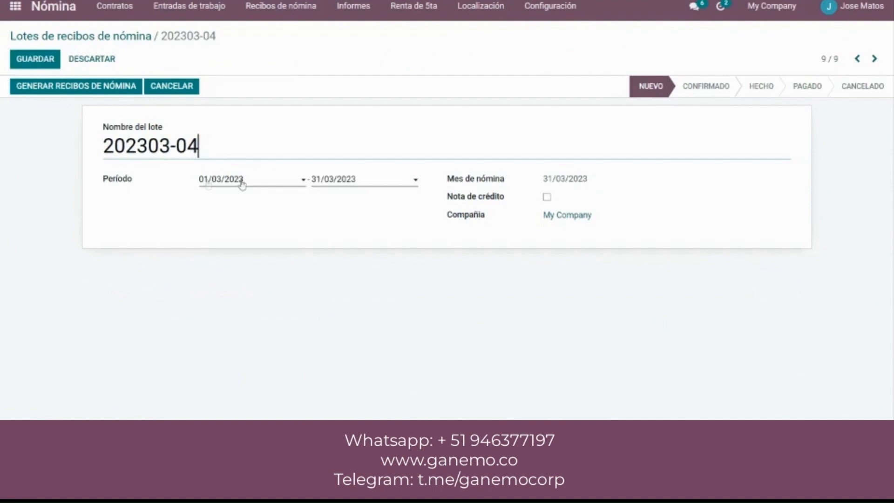
{"action": "left_click", "coordinate": [35, 58]}
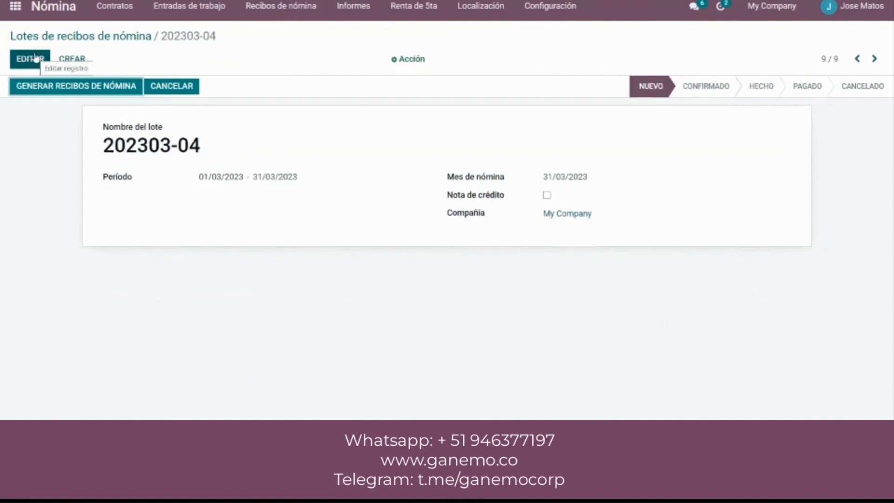
{"action": "left_click", "coordinate": [45, 93]}
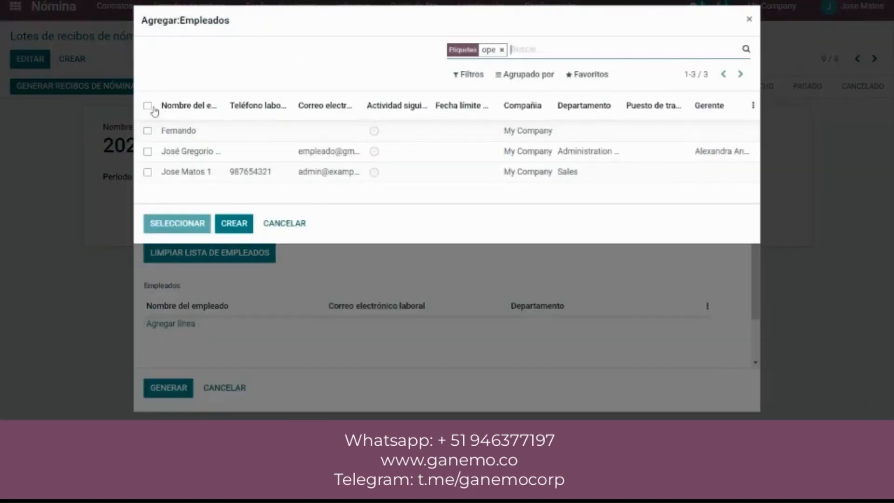
{"action": "left_click", "coordinate": [148, 107]}
{"action": "left_click", "coordinate": [184, 224]}
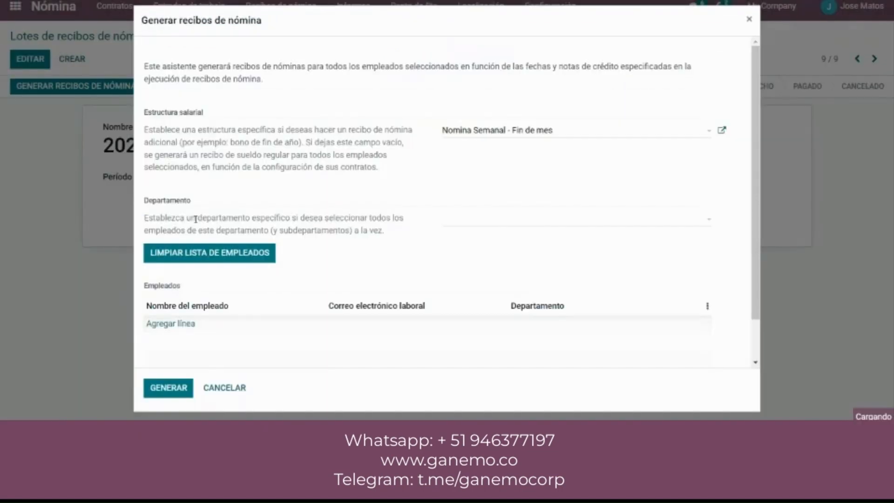
{"action": "left_click", "coordinate": [175, 395]}
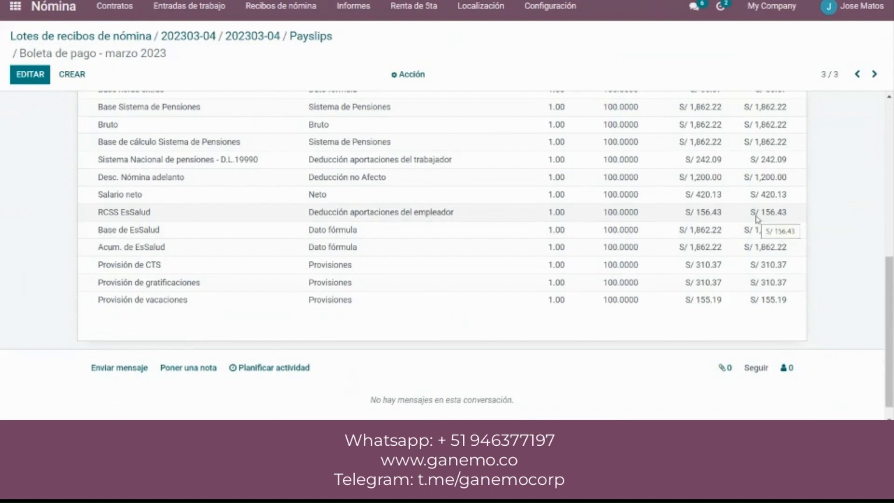
Review the salary calculation lines of payslip SLIP/121, including the advance deduction and provisions, and check its other information
{"action": "scroll", "coordinate": [757, 219], "scroll_direction": "up", "scroll_amount": 5}
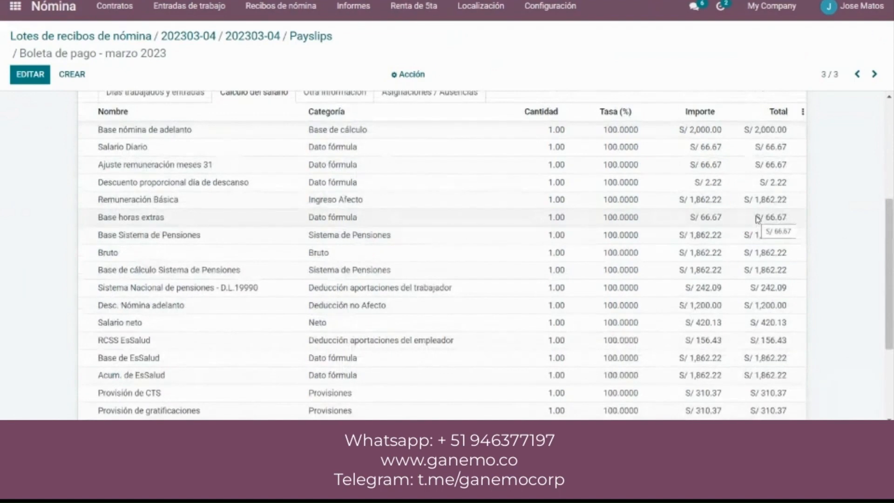
{"action": "scroll", "coordinate": [756, 219], "scroll_direction": "up", "scroll_amount": 1}
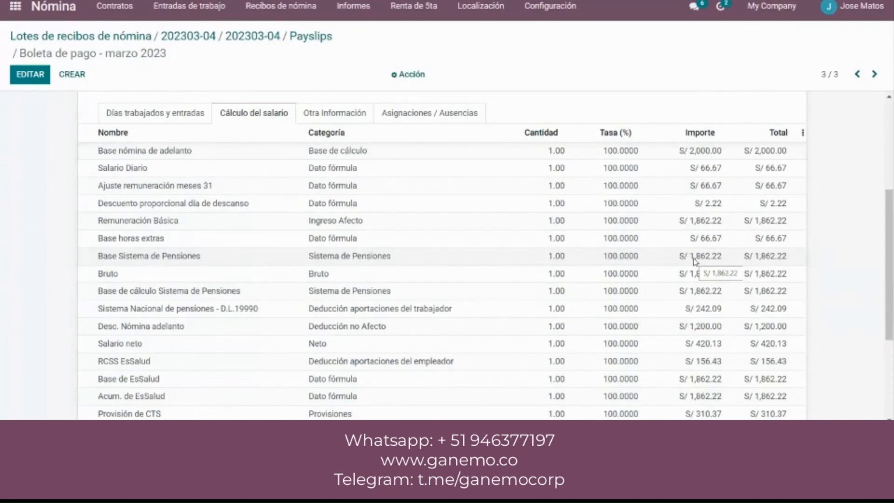
{"action": "scroll", "coordinate": [733, 242], "scroll_direction": "down", "scroll_amount": 3}
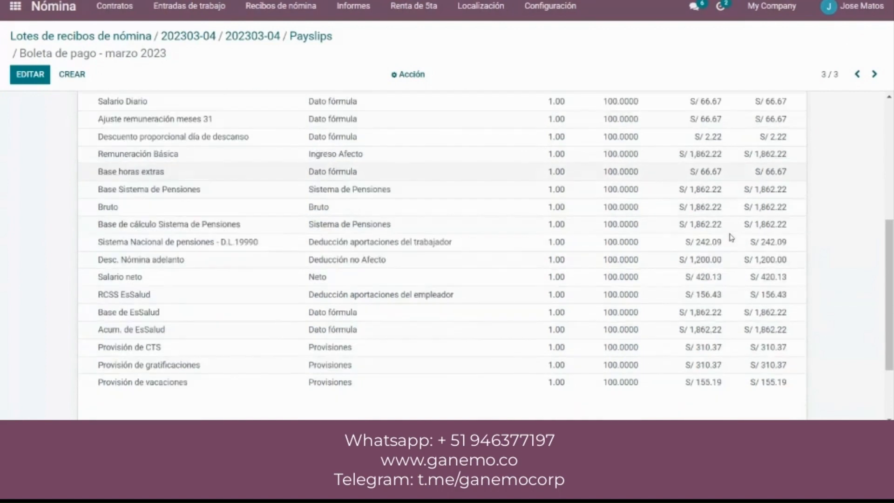
{"action": "scroll", "coordinate": [731, 237], "scroll_direction": "up", "scroll_amount": 2}
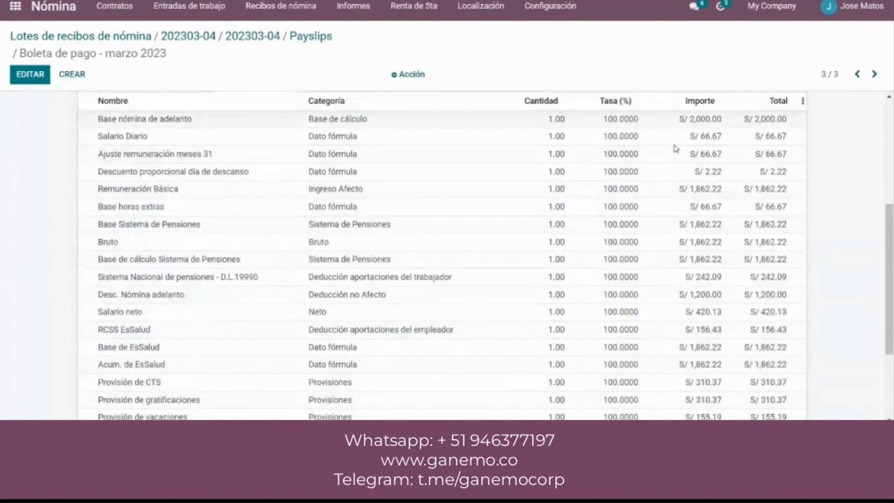
{"action": "scroll", "coordinate": [578, 259], "scroll_direction": "up", "scroll_amount": 5}
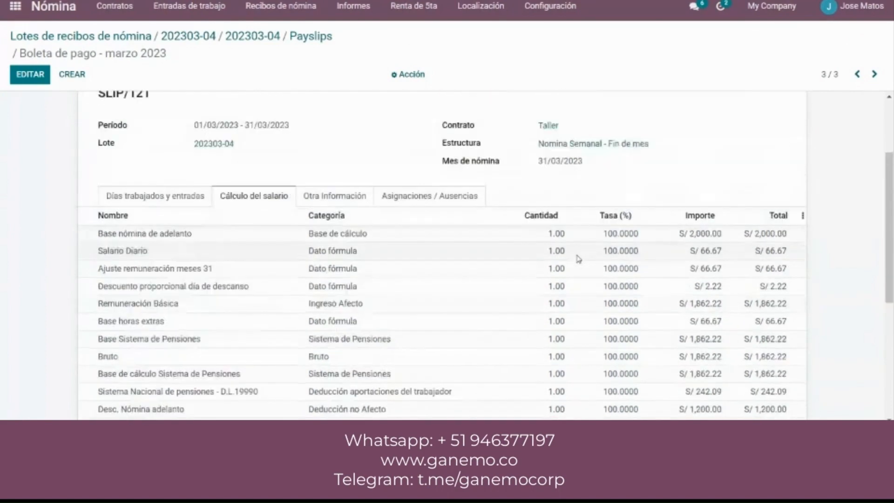
{"action": "left_click", "coordinate": [360, 196]}
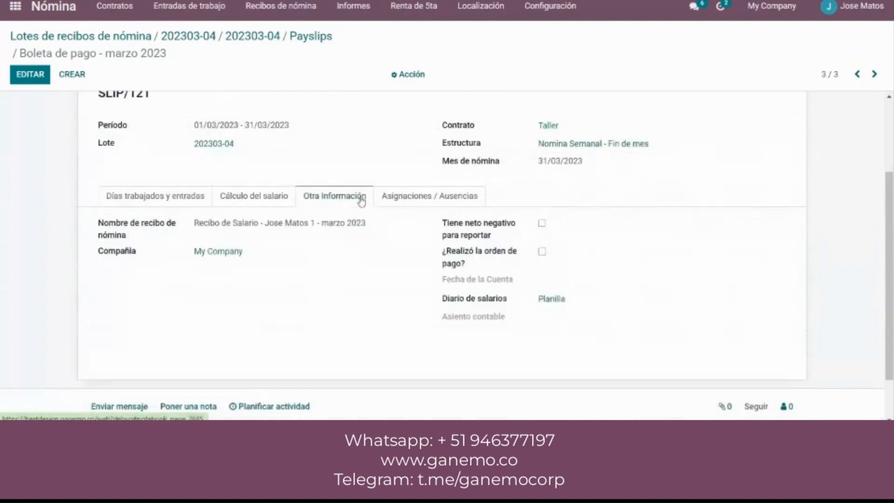
Return to batch 202303-04 and create its draft journal entry, confirming the operation
{"action": "left_click", "coordinate": [268, 202]}
{"action": "left_click", "coordinate": [319, 37]}
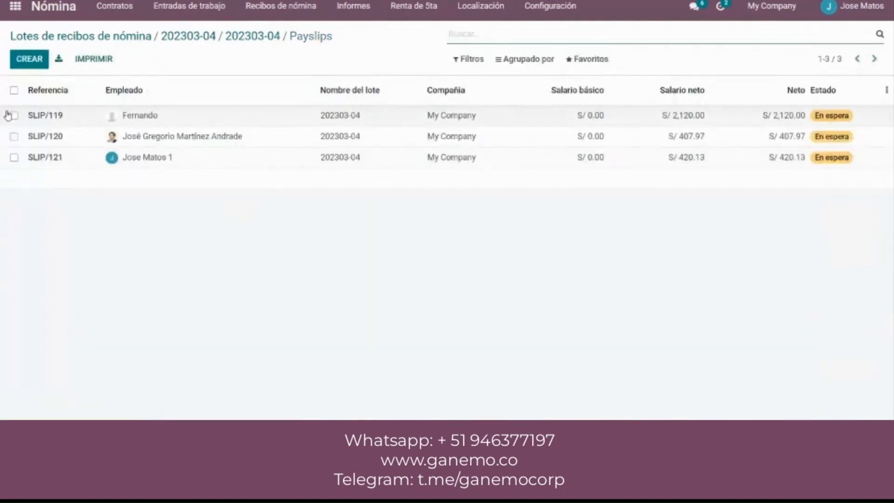
{"action": "left_click", "coordinate": [15, 90]}
{"action": "left_click", "coordinate": [409, 60]}
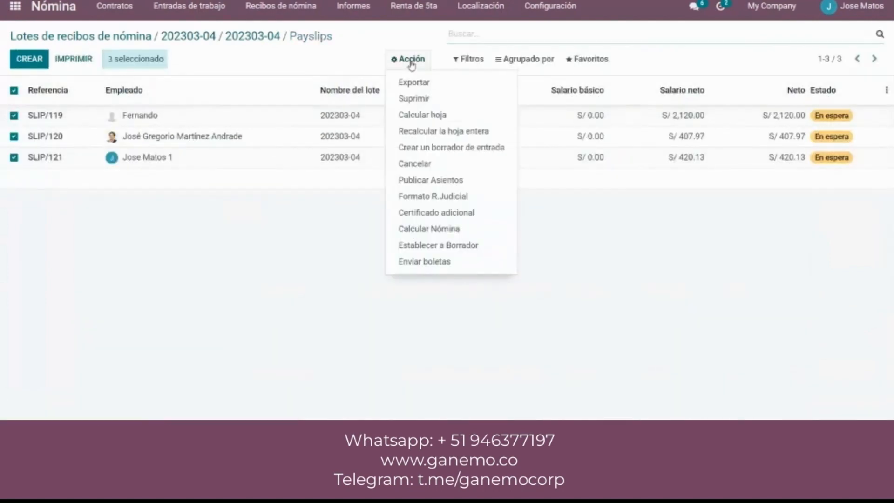
{"action": "left_click", "coordinate": [249, 35]}
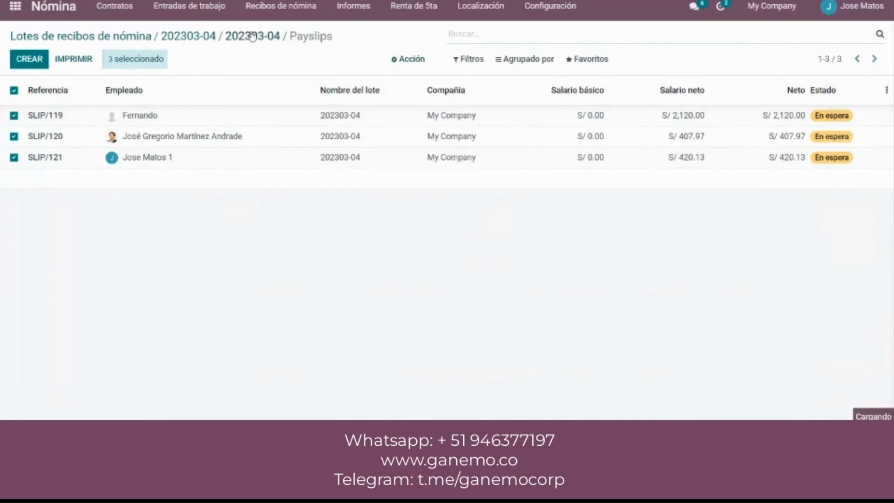
{"action": "left_click", "coordinate": [126, 86]}
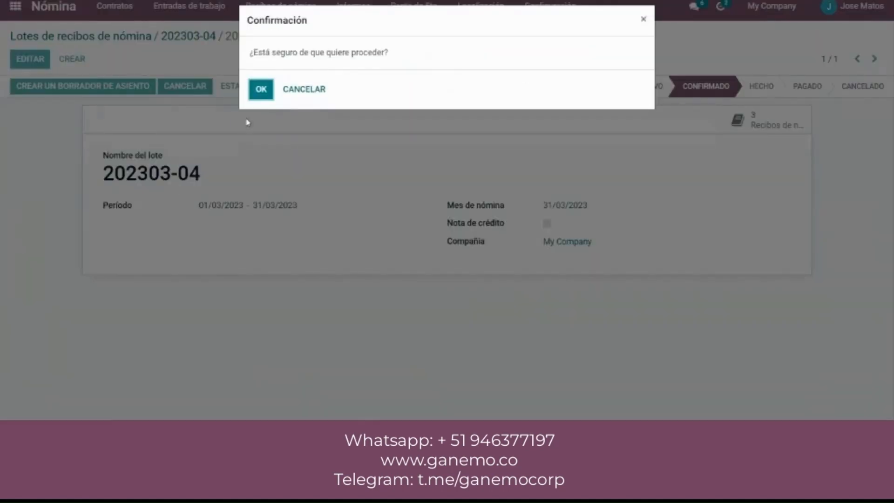
{"action": "left_click", "coordinate": [262, 90]}
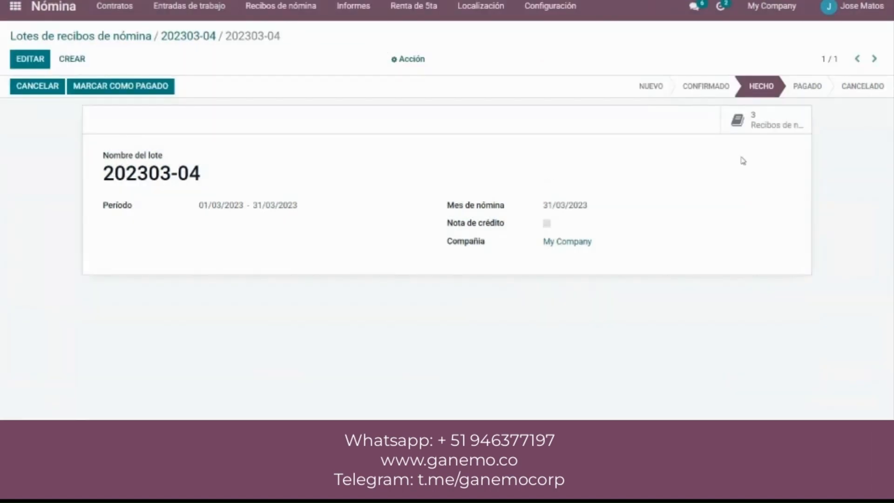
Post the journal entries of all three payslips in batch 202303-04 with Publicar Asientos
{"action": "left_click", "coordinate": [760, 126]}
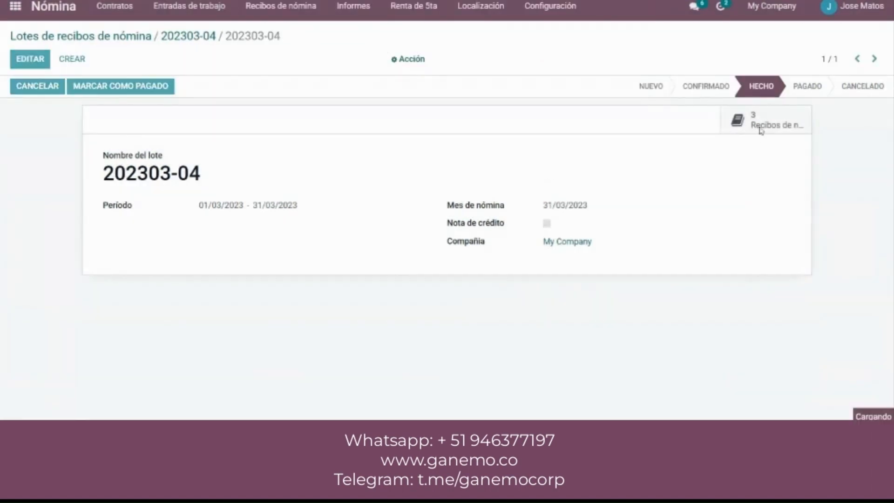
{"action": "left_click", "coordinate": [14, 90]}
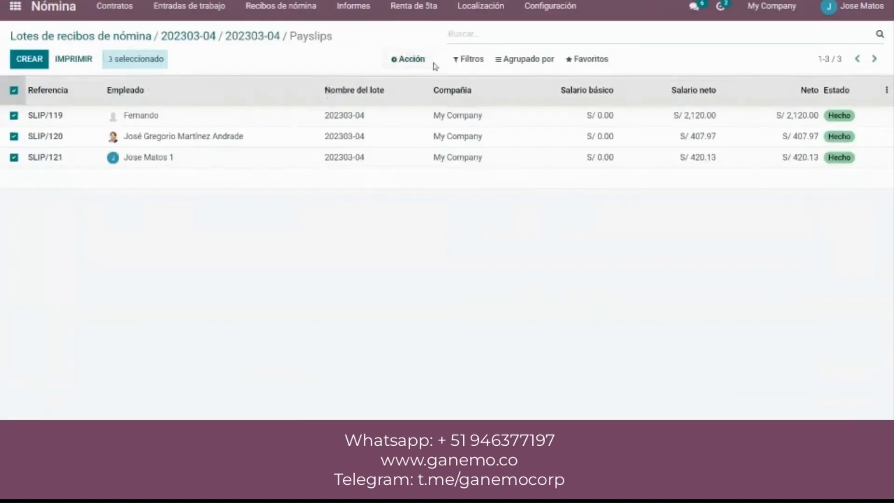
{"action": "left_click", "coordinate": [418, 58]}
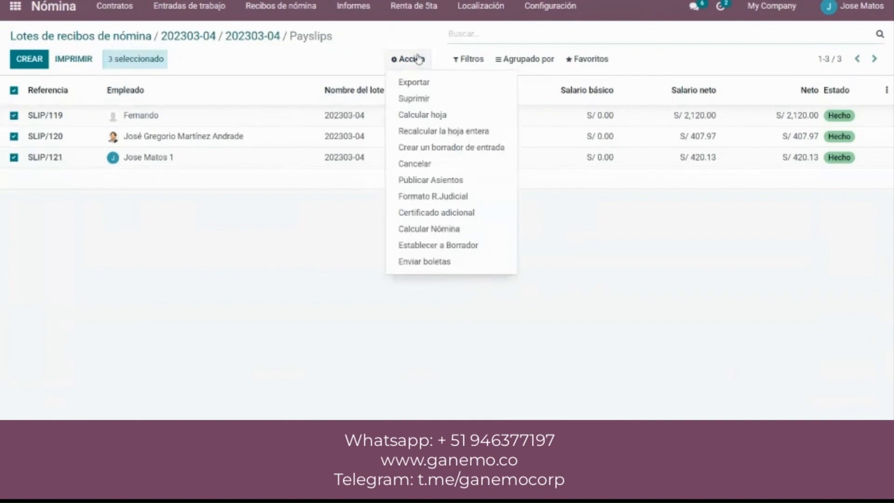
{"action": "left_click", "coordinate": [426, 181]}
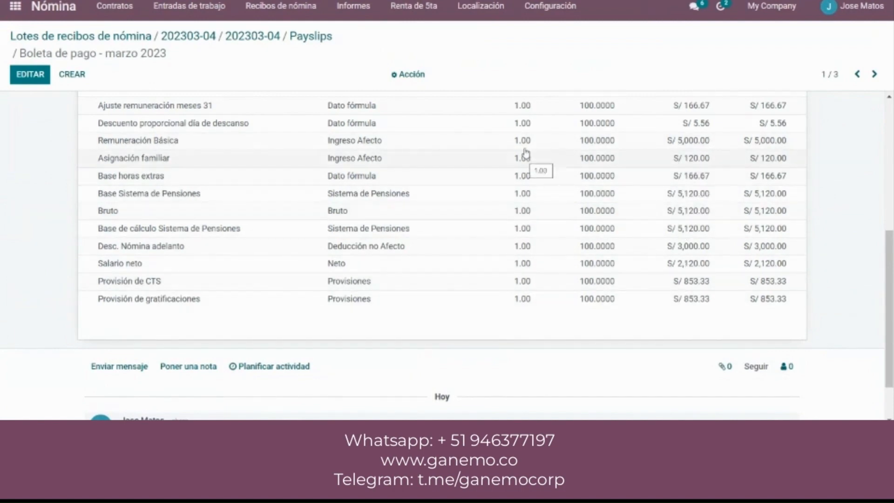
Open the Pago Masivo records of the payroll localization
{"action": "left_click", "coordinate": [473, 13]}
{"action": "left_click", "coordinate": [473, 12]}
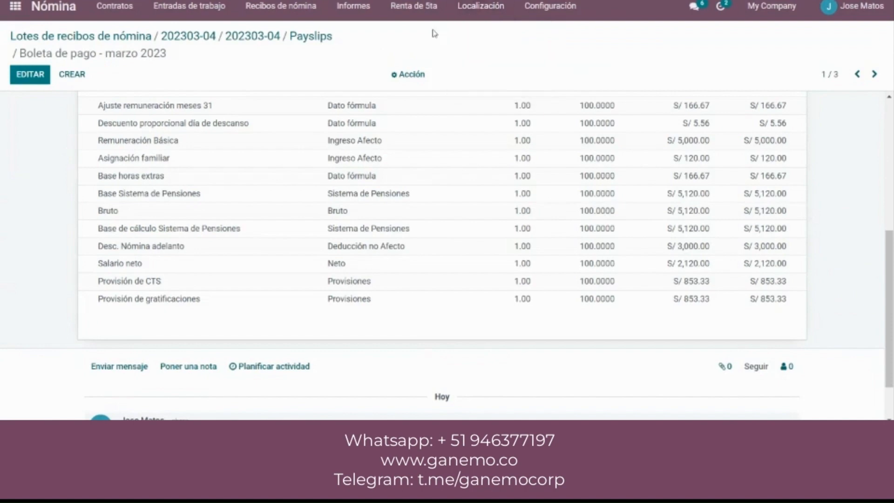
{"action": "left_click", "coordinate": [476, 12]}
{"action": "left_click", "coordinate": [479, 36]}
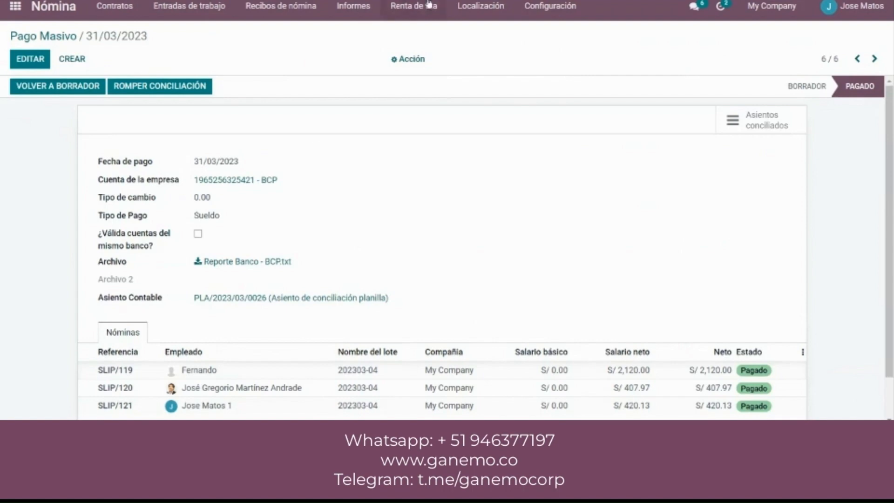
Create a Reporte AFP Net record for 01/03/2023 to 31/03/2023 and generate its Excel report
{"action": "left_click", "coordinate": [412, 6]}
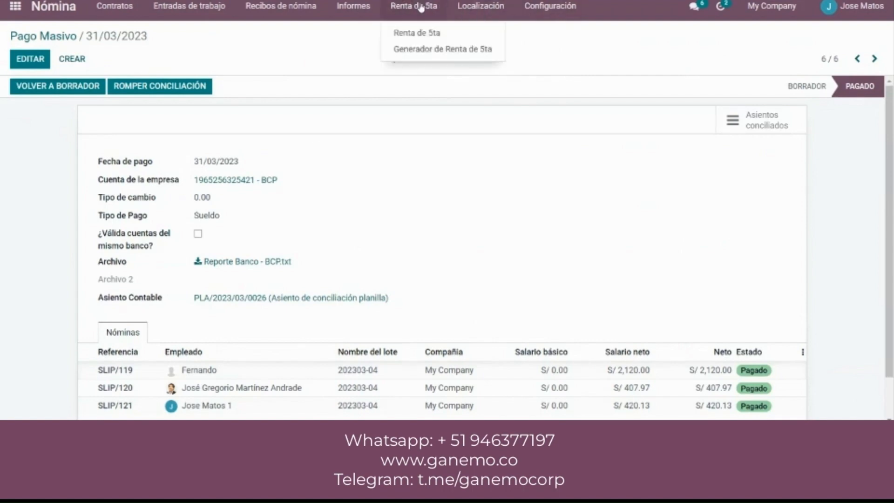
{"action": "mouse_move", "coordinate": [484, 6]}
{"action": "left_click", "coordinate": [504, 72]}
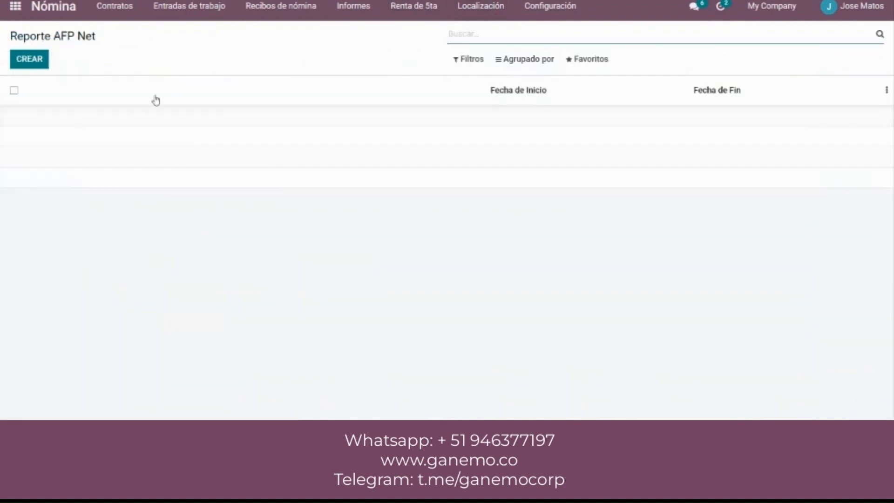
{"action": "left_click", "coordinate": [43, 62]}
{"action": "left_click", "coordinate": [235, 139]}
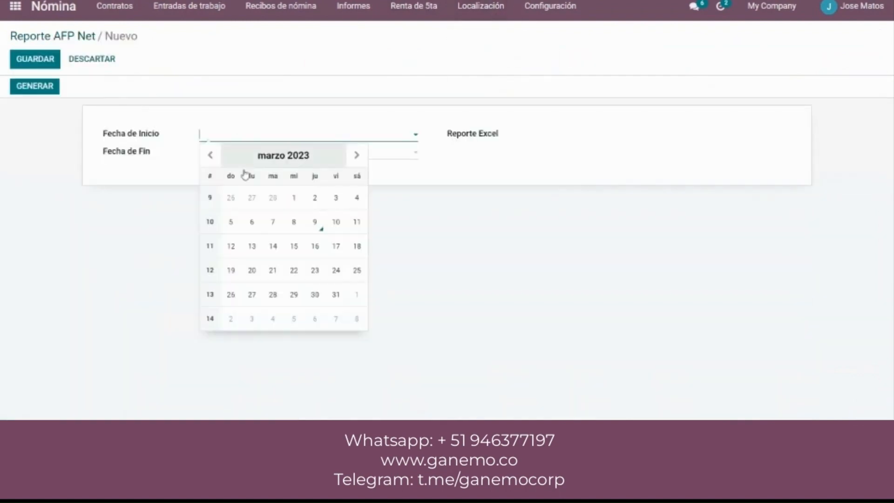
{"action": "left_click", "coordinate": [293, 197]}
{"action": "left_click", "coordinate": [261, 156]}
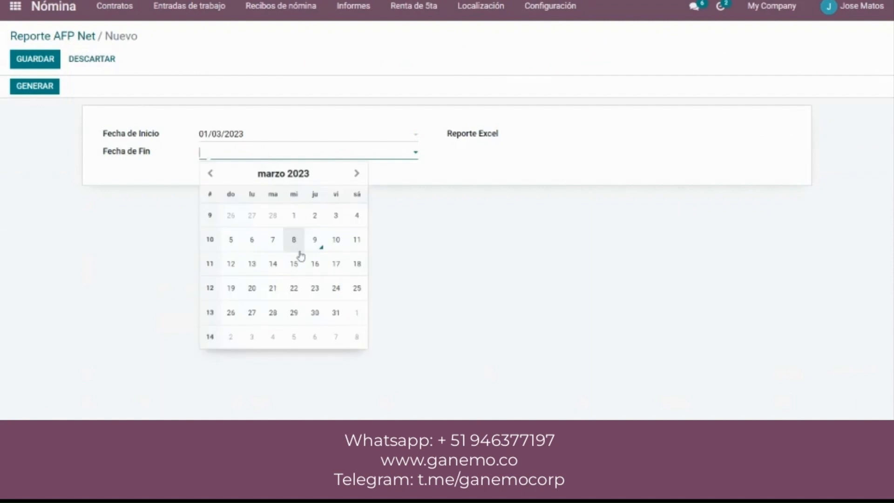
{"action": "left_click", "coordinate": [332, 314]}
{"action": "left_click", "coordinate": [47, 88]}
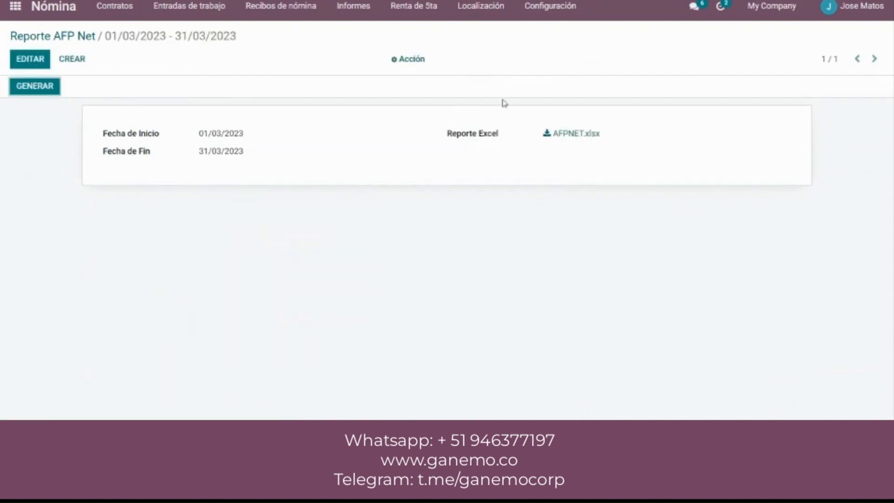
Download AFPNET.xlsx, open it in Excel with editing enabled and review the worker rows on the TRABAJADOR sheet
{"action": "left_click", "coordinate": [576, 134]}
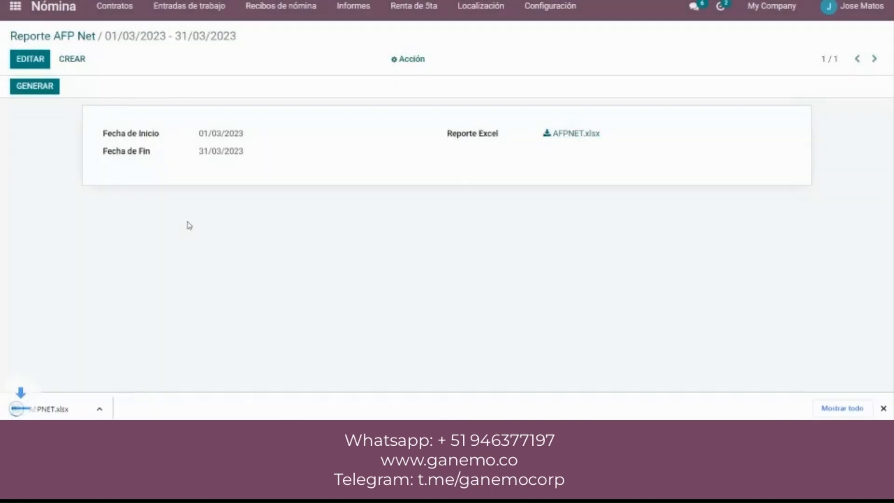
{"action": "left_click", "coordinate": [49, 414]}
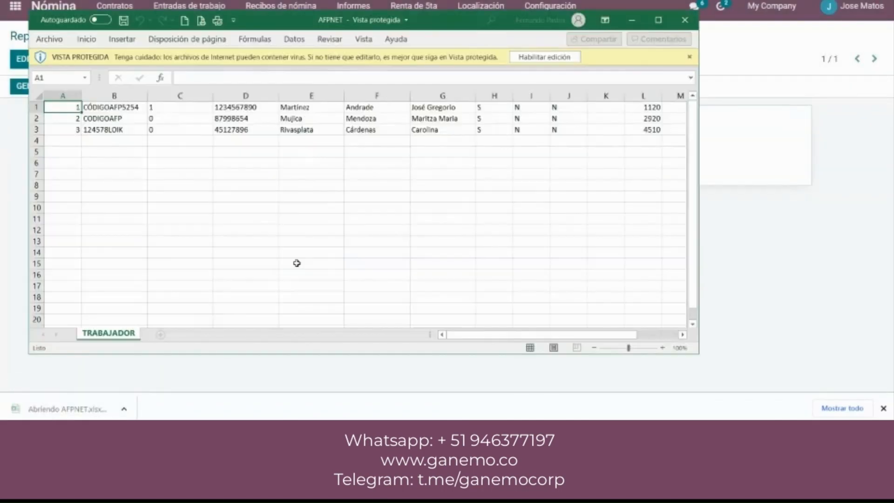
{"action": "left_click", "coordinate": [552, 57]}
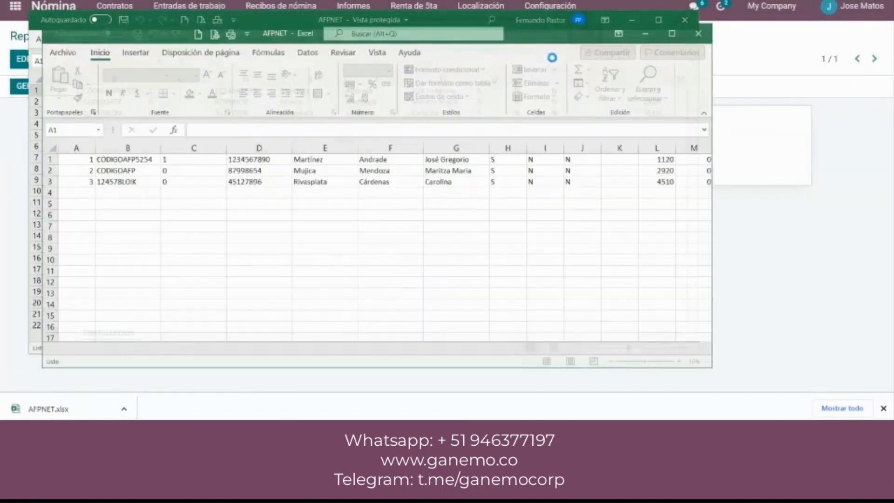
{"action": "left_click", "coordinate": [658, 20]}
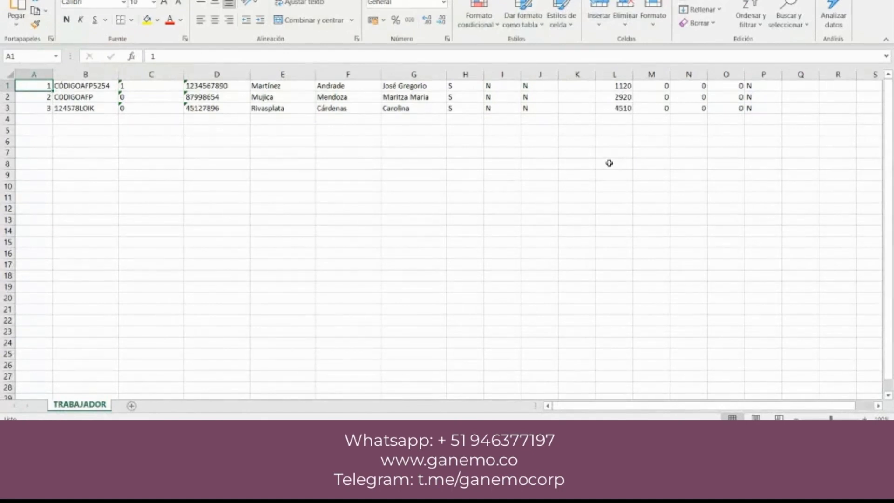
{"action": "key", "text": "alt+Tab"}
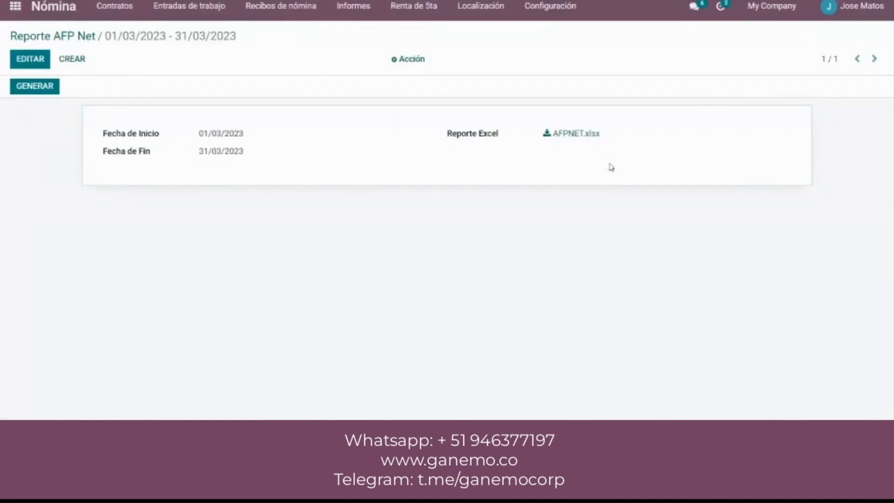
{"action": "key", "text": "alt+Tab"}
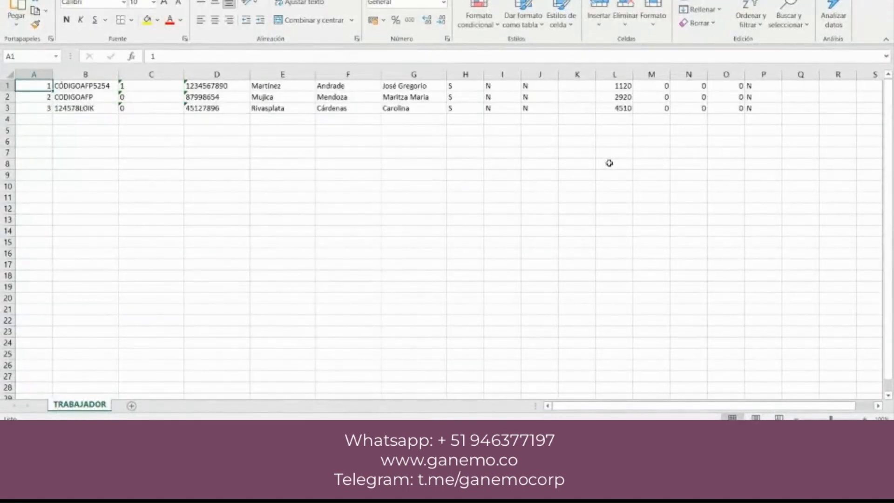
{"action": "key", "text": "alt+Tab"}
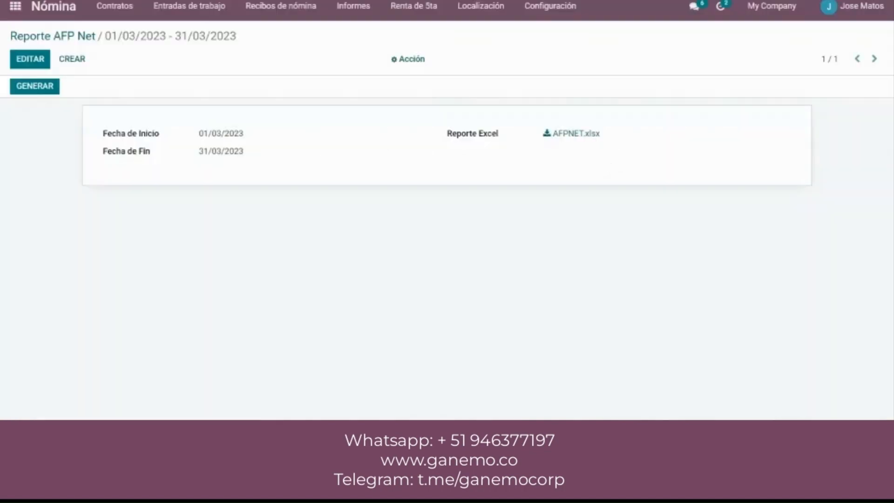
Create a Reportes Plame record for 01/03/2023 to 31/03/2023, save it and generate the Plame files
{"action": "left_click", "coordinate": [486, 7]}
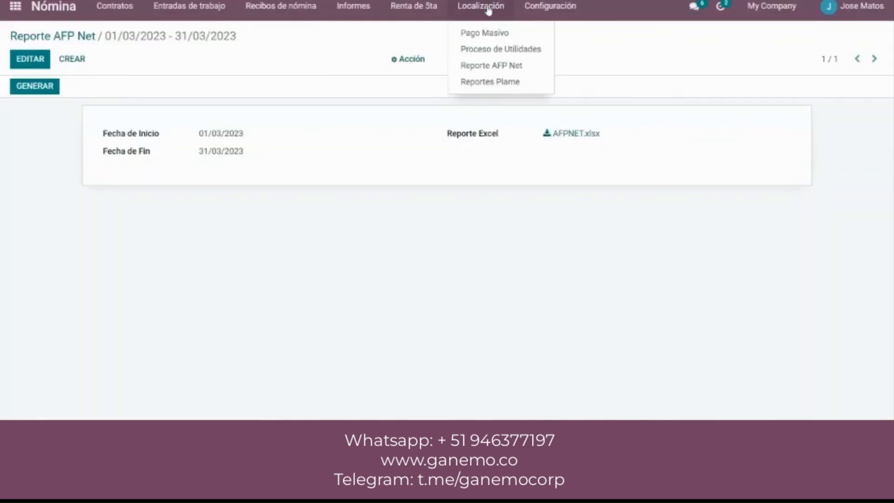
{"action": "left_click", "coordinate": [501, 82]}
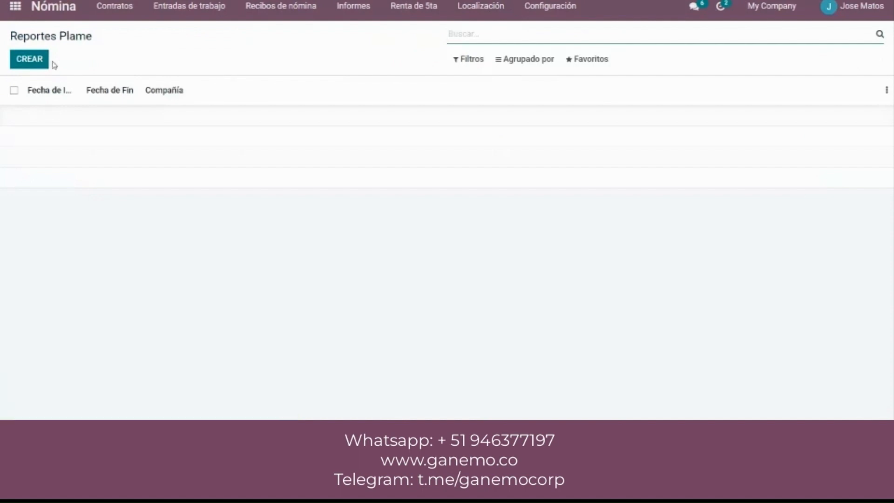
{"action": "left_click", "coordinate": [28, 59]}
{"action": "left_click", "coordinate": [229, 138]}
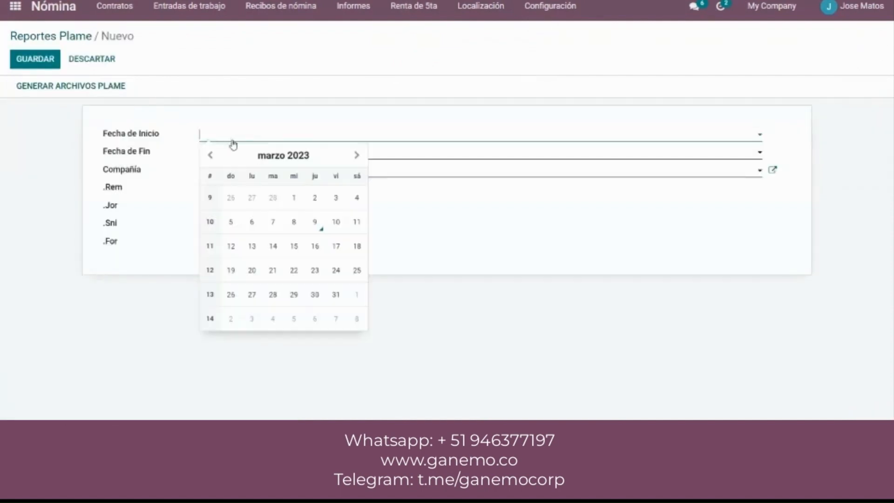
{"action": "left_click", "coordinate": [291, 204]}
{"action": "left_click", "coordinate": [259, 157]}
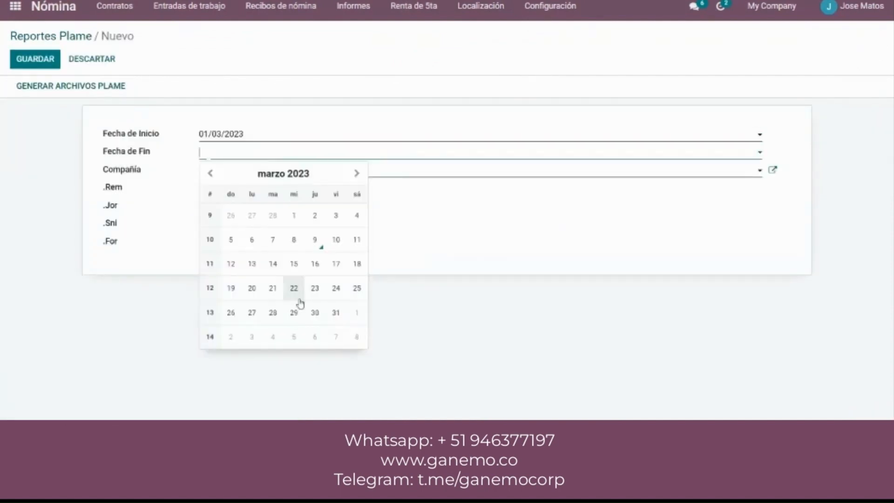
{"action": "left_click", "coordinate": [333, 319]}
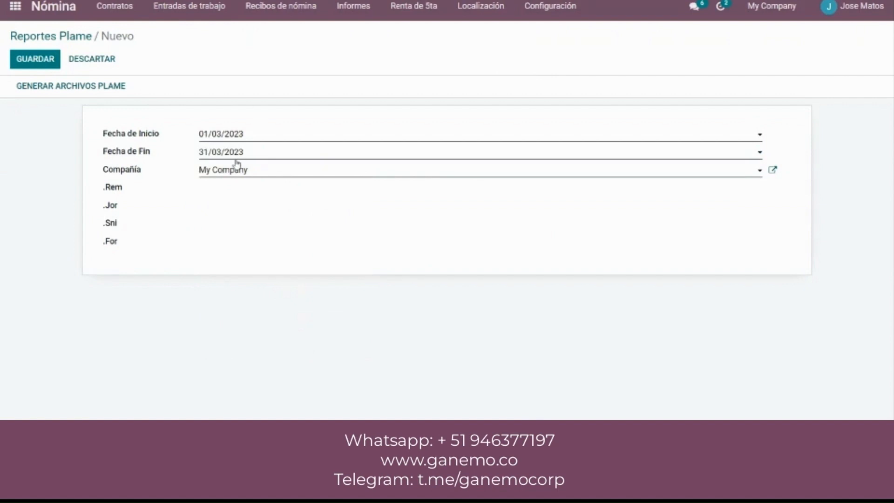
{"action": "left_click", "coordinate": [36, 59]}
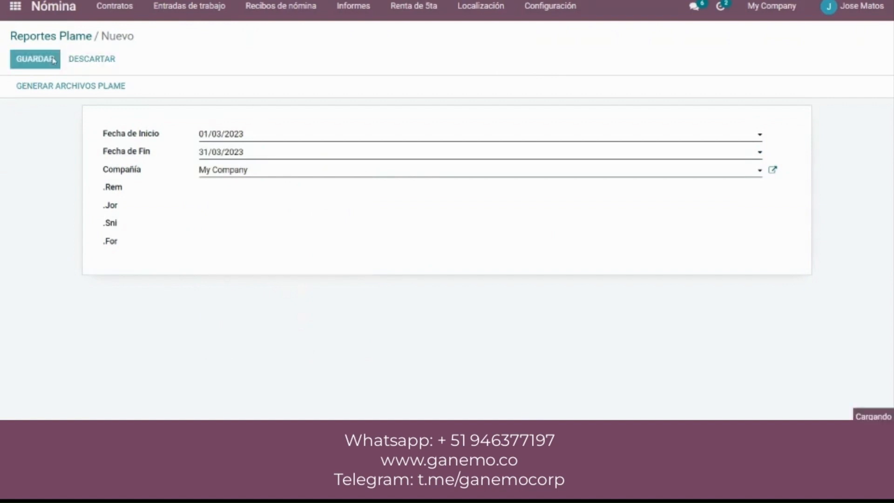
{"action": "left_click", "coordinate": [57, 89]}
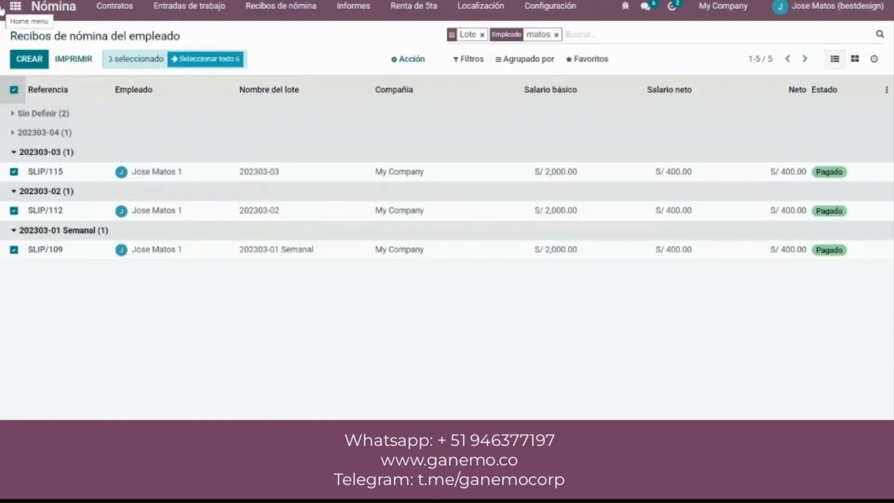
Set the Plame file code to 0601 in the Nómina settings, save, and regenerate the March Plame files
{"action": "left_click", "coordinate": [16, 6]}
{"action": "type", "text": "ajuste"}
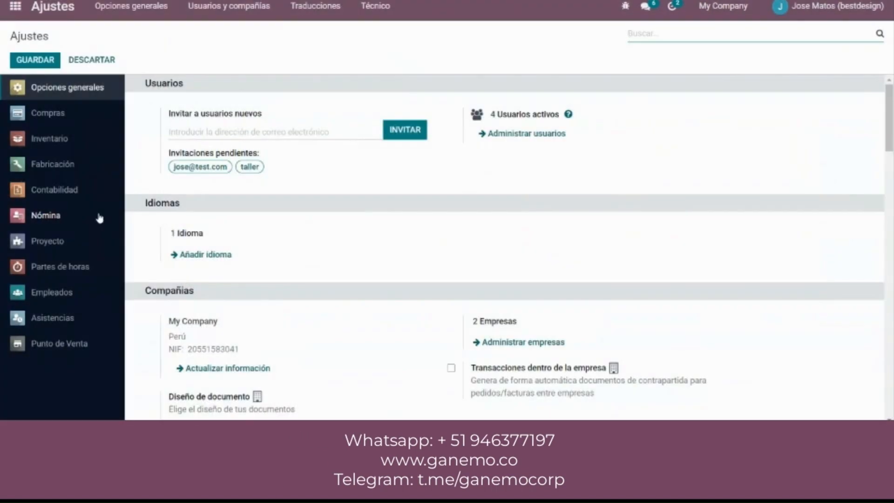
{"action": "left_click", "coordinate": [95, 218]}
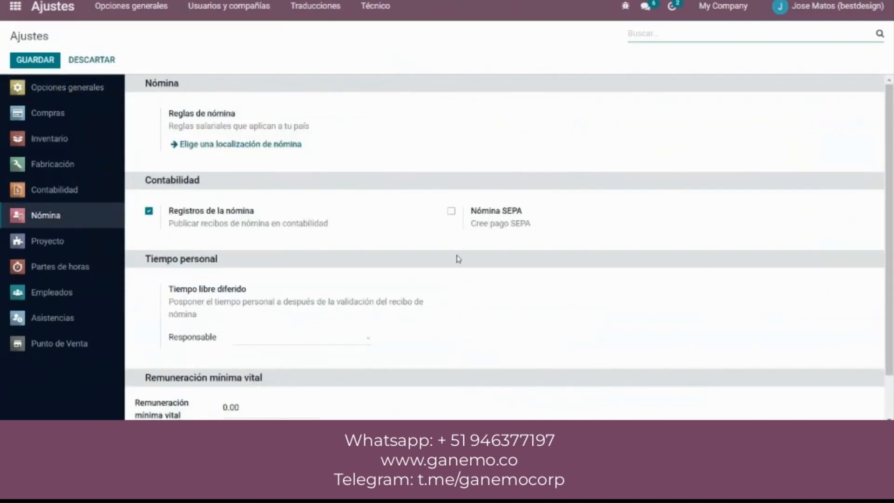
{"action": "scroll", "coordinate": [458, 258], "scroll_direction": "down", "scroll_amount": 1}
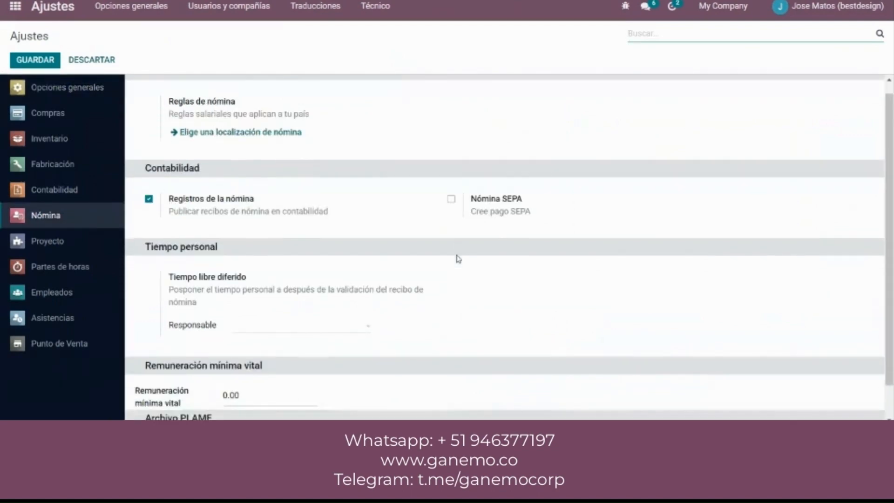
{"action": "left_click", "coordinate": [273, 408]}
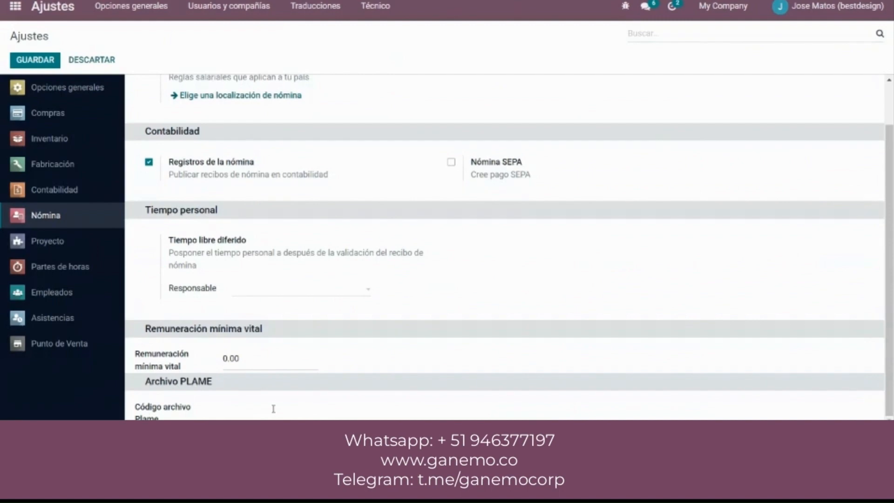
{"action": "type", "text": "0601"}
{"action": "left_click", "coordinate": [35, 59]}
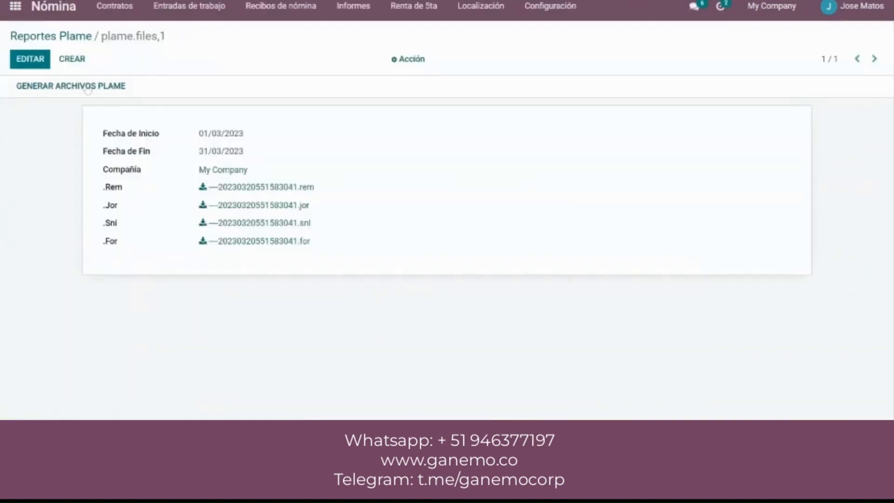
{"action": "left_click", "coordinate": [90, 86]}
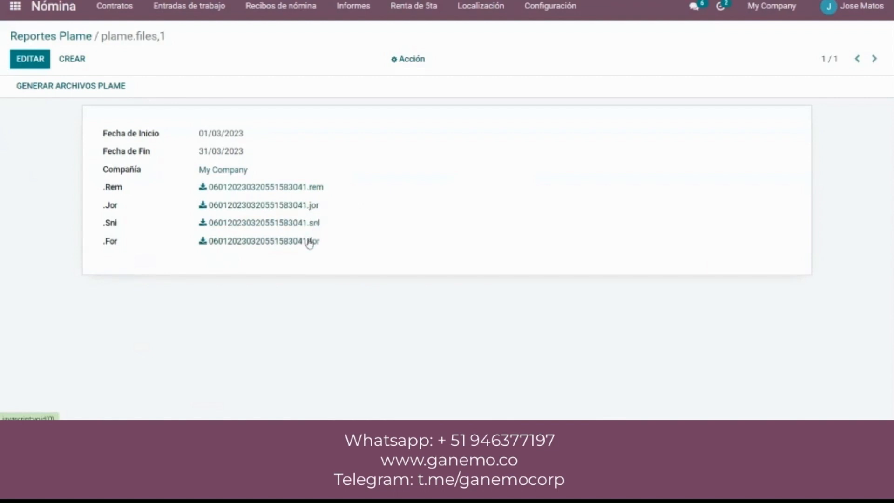
Download the generated .jor Plame file and open it in Bloc de notas to examine its lines
{"action": "left_click", "coordinate": [300, 205]}
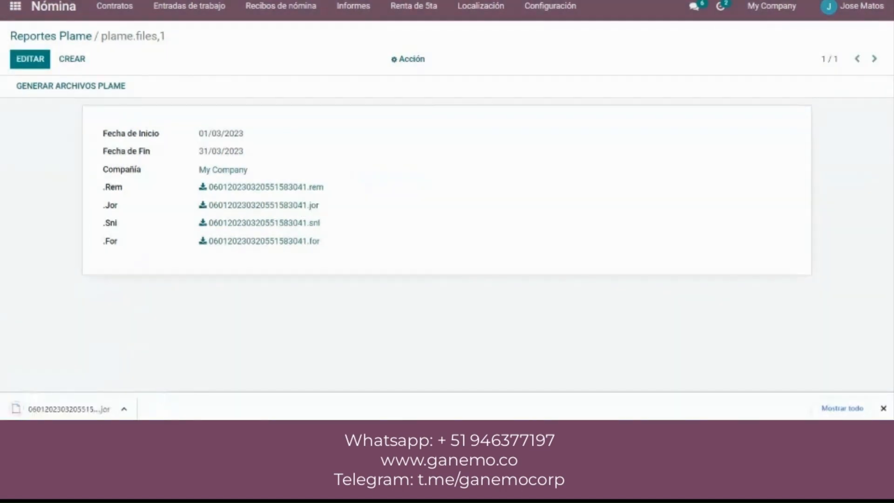
{"action": "mouse_move", "coordinate": [43, 418]}
{"action": "left_click", "coordinate": [554, 138]}
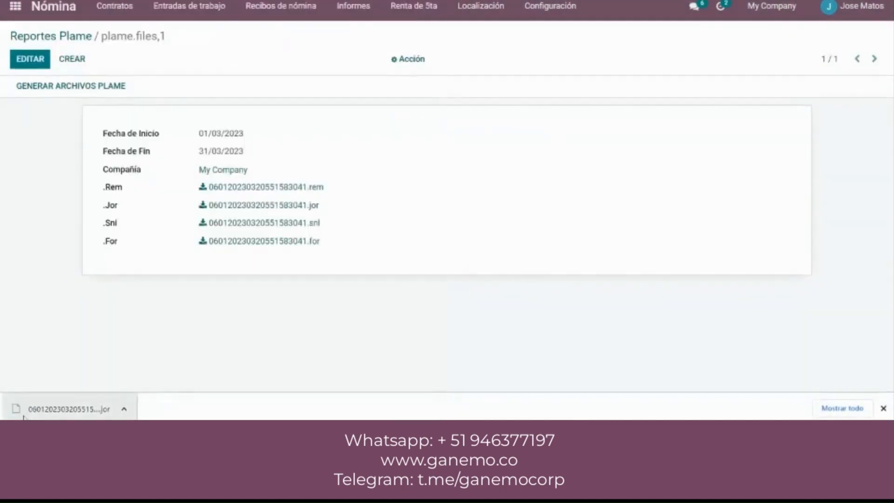
{"action": "left_click", "coordinate": [23, 414]}
{"action": "left_click", "coordinate": [414, 129]}
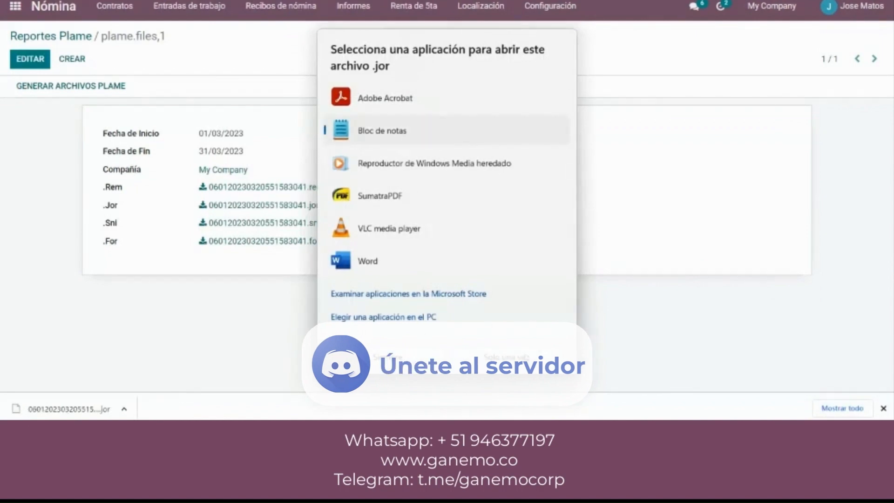
{"action": "left_click", "coordinate": [529, 355]}
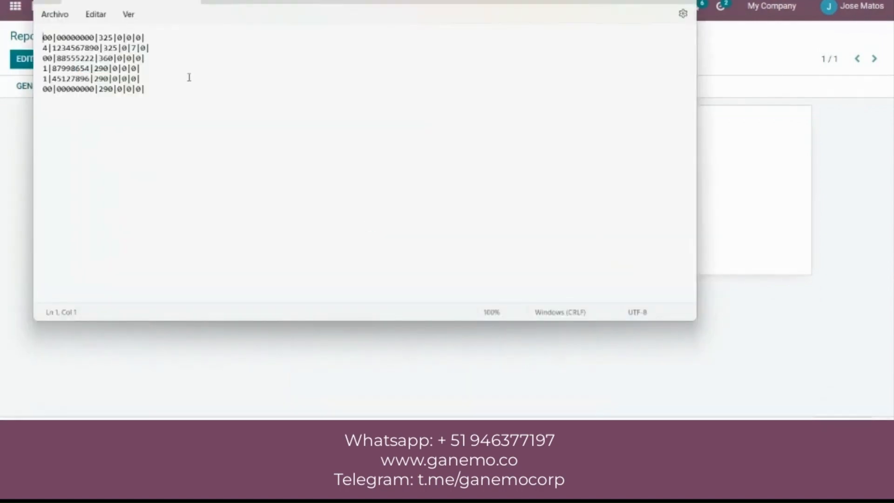